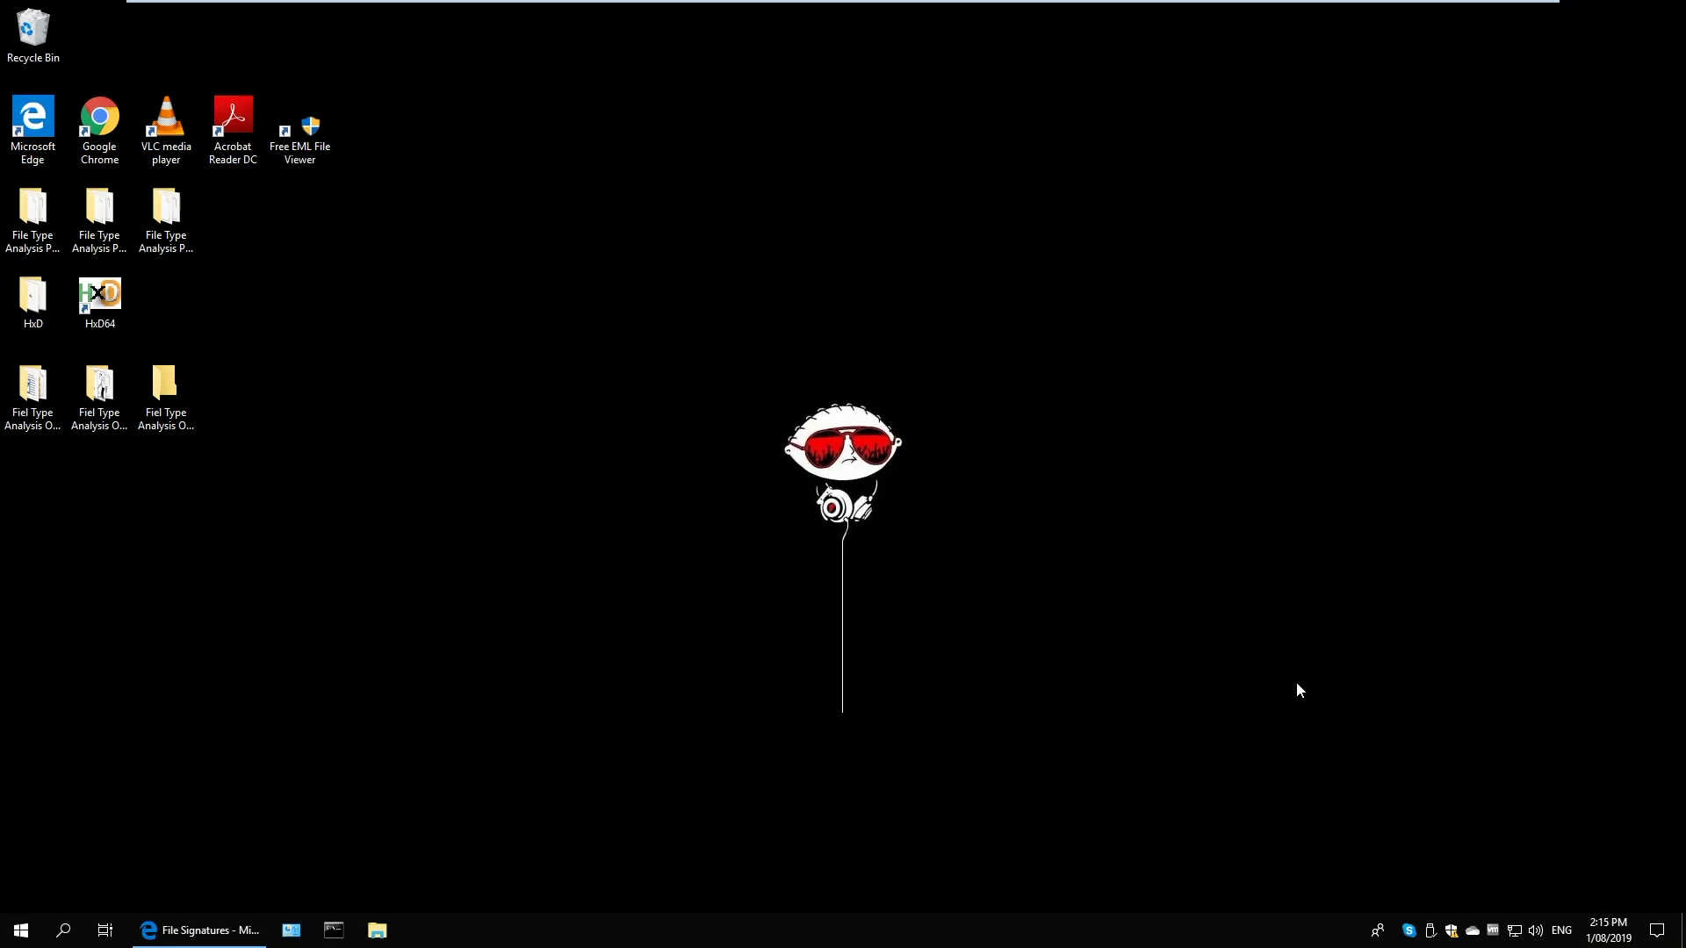
# Open the desktop folders File Type Analysis Part 3 and Fiel Type Analysis Outputs Part 3 and arrange their windows so both are accessible
pyautogui.doubleClick(166, 211)
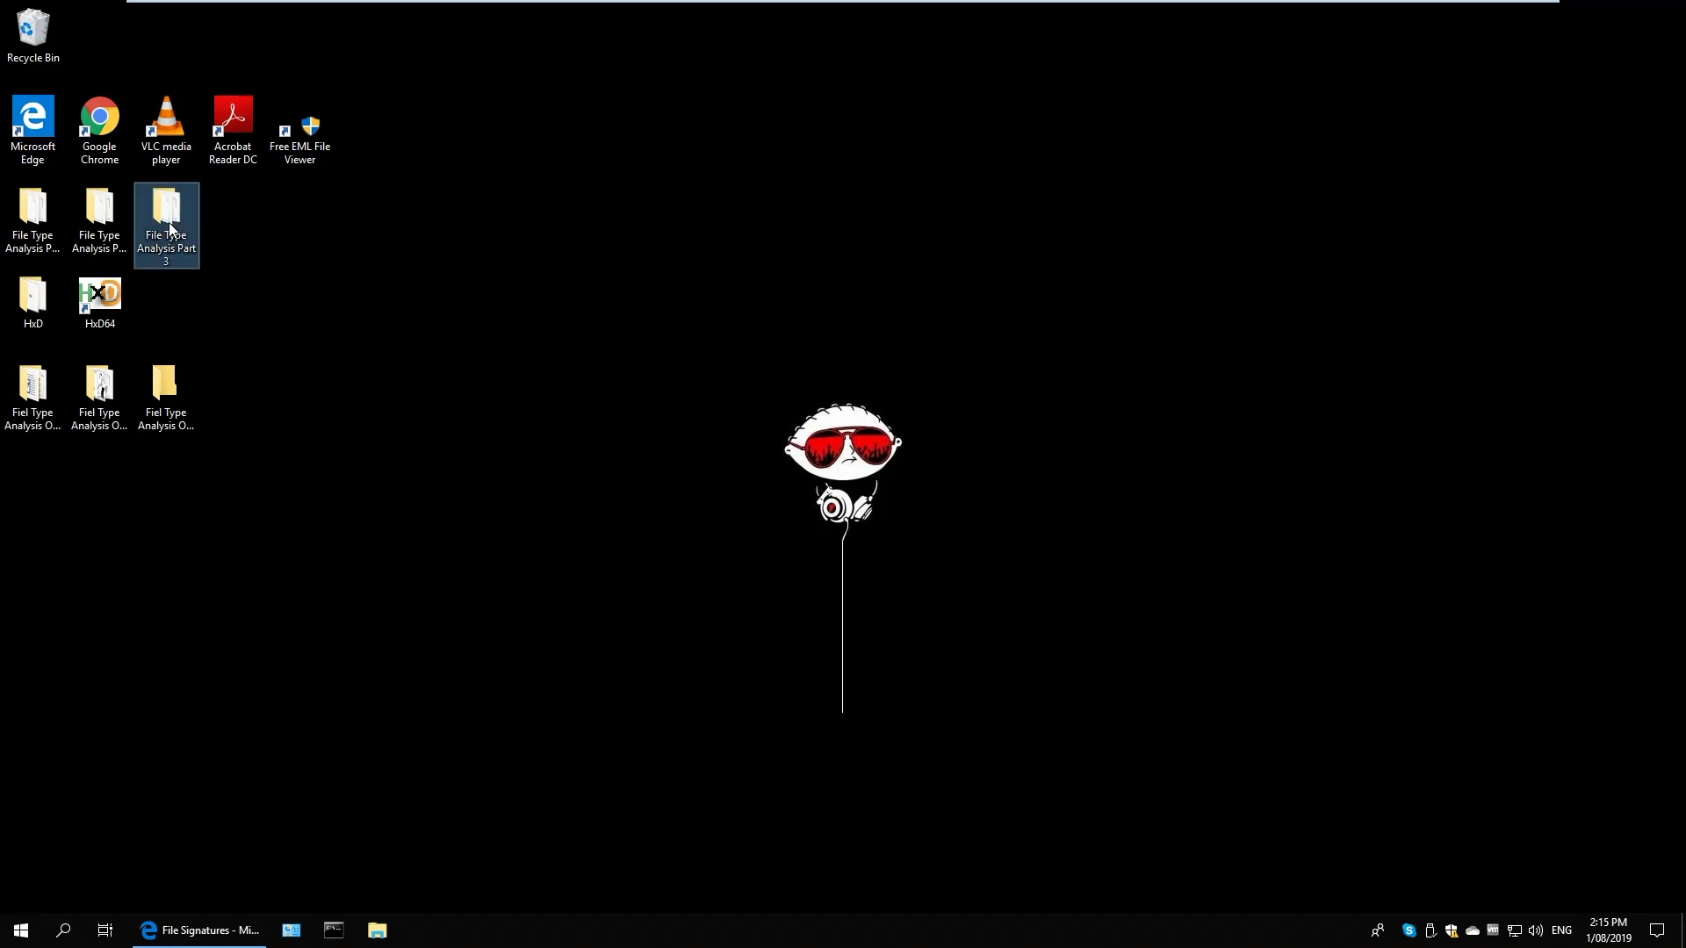
pyautogui.moveTo(352, 176); pyautogui.dragTo(519, 130)
pyautogui.click(180, 395)
pyautogui.doubleClick(180, 395)
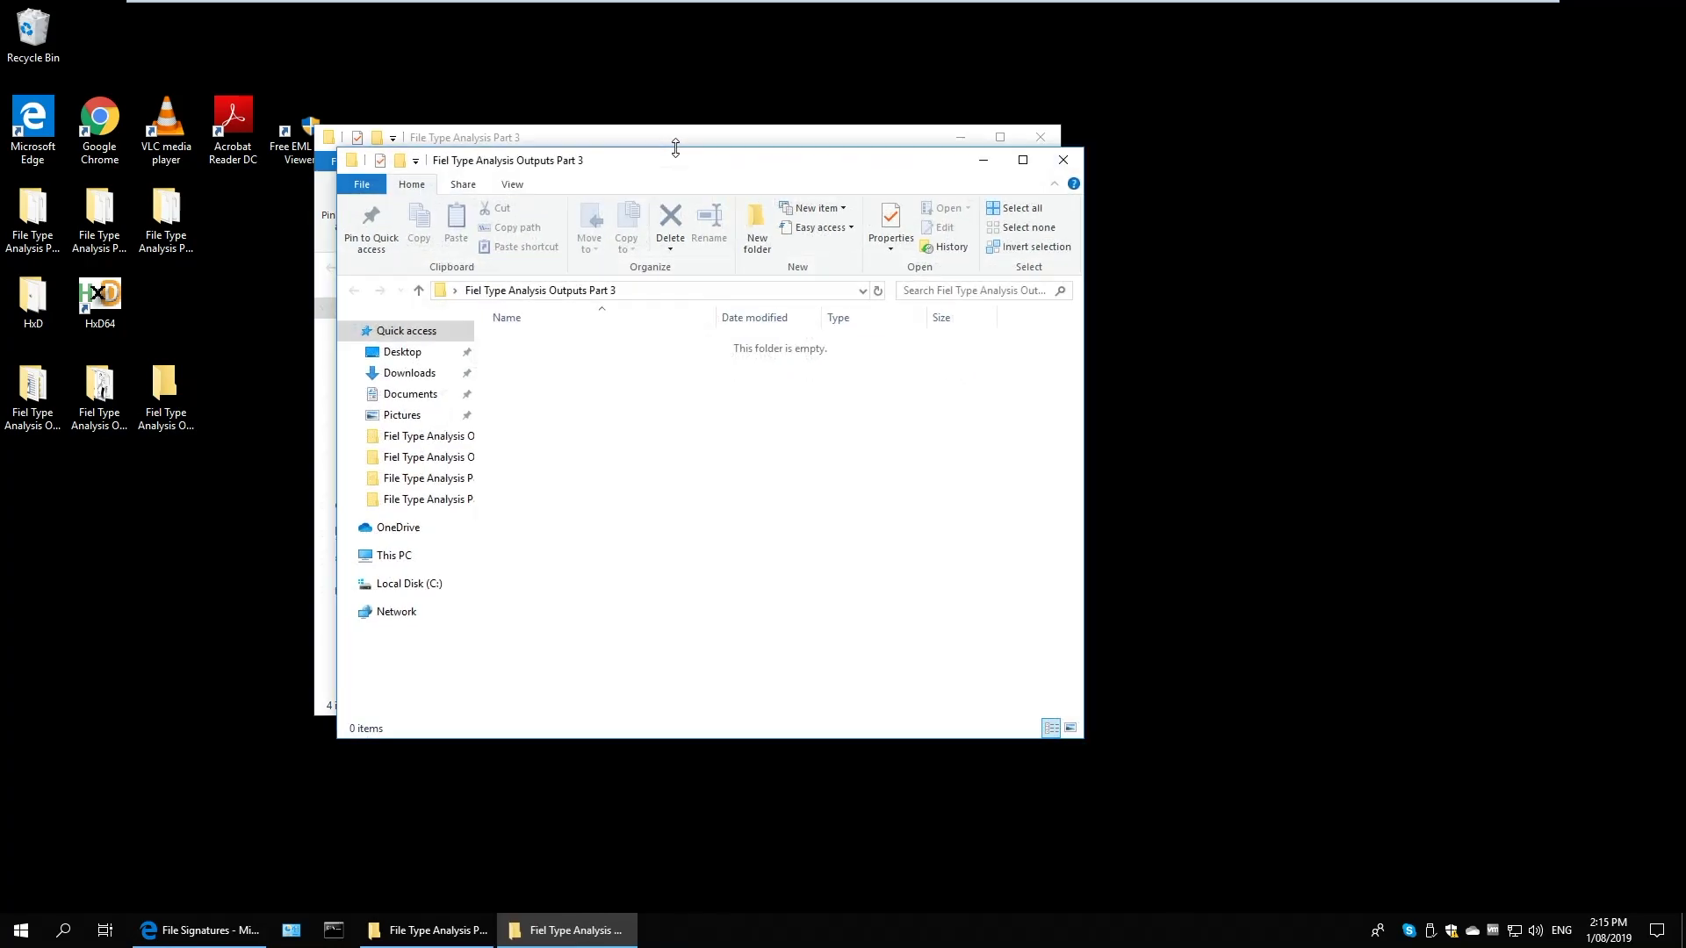
pyautogui.moveTo(615, 154); pyautogui.dragTo(1077, 324)
# Copy File09, File10, File11 and File12 from File Type Analysis Part 3 into the Fiel Type Analysis Outputs Part 3 folder
pyautogui.click(606, 469)
pyautogui.moveTo(606, 470); pyautogui.dragTo(509, 304)
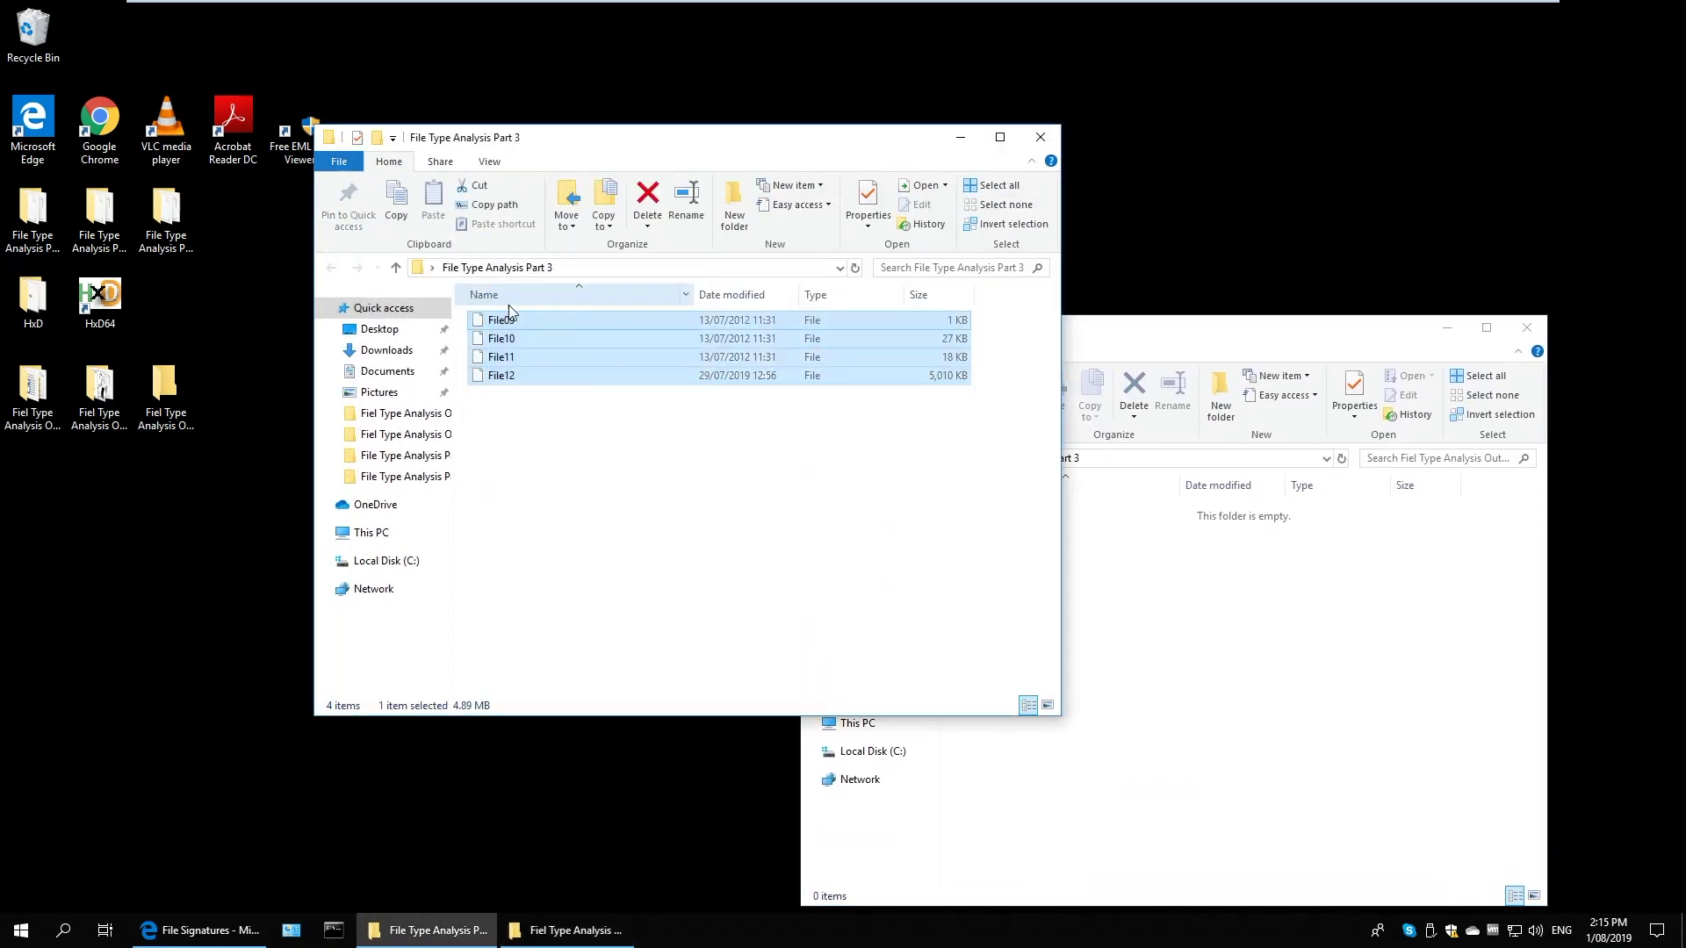
pyautogui.click(1210, 688)
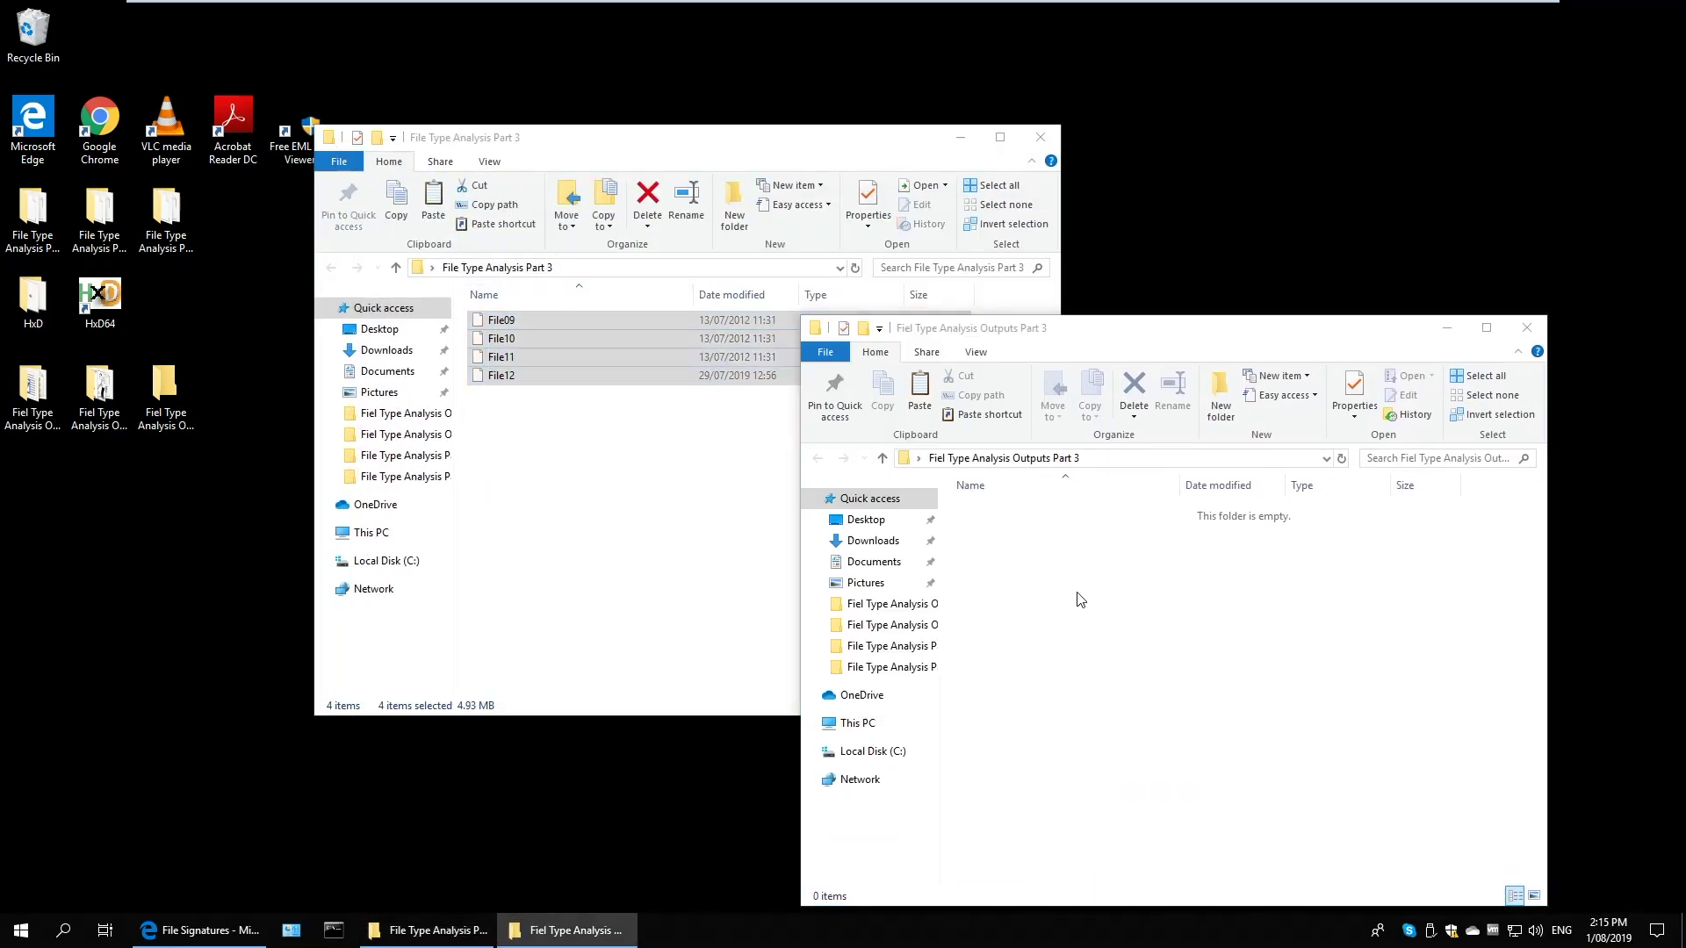
pyautogui.hotkey('ctrl', 'v')
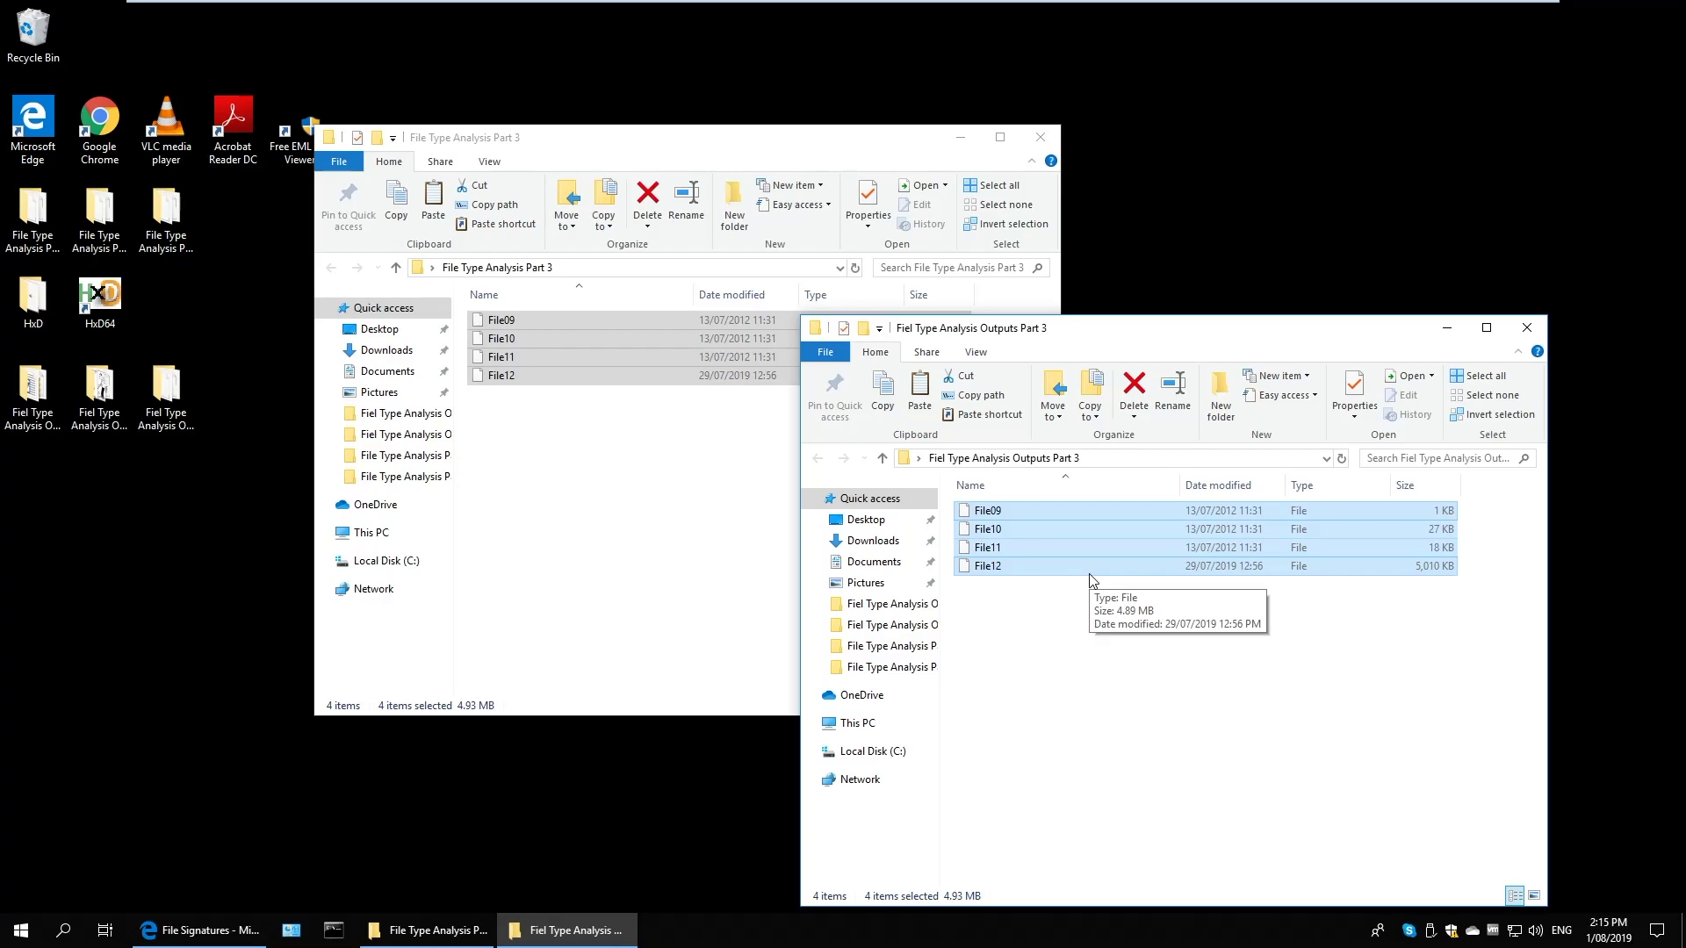
# Check the file name extensions display setting and the types of the four copied files in the outputs folder
pyautogui.click(1366, 698)
pyautogui.click(978, 353)
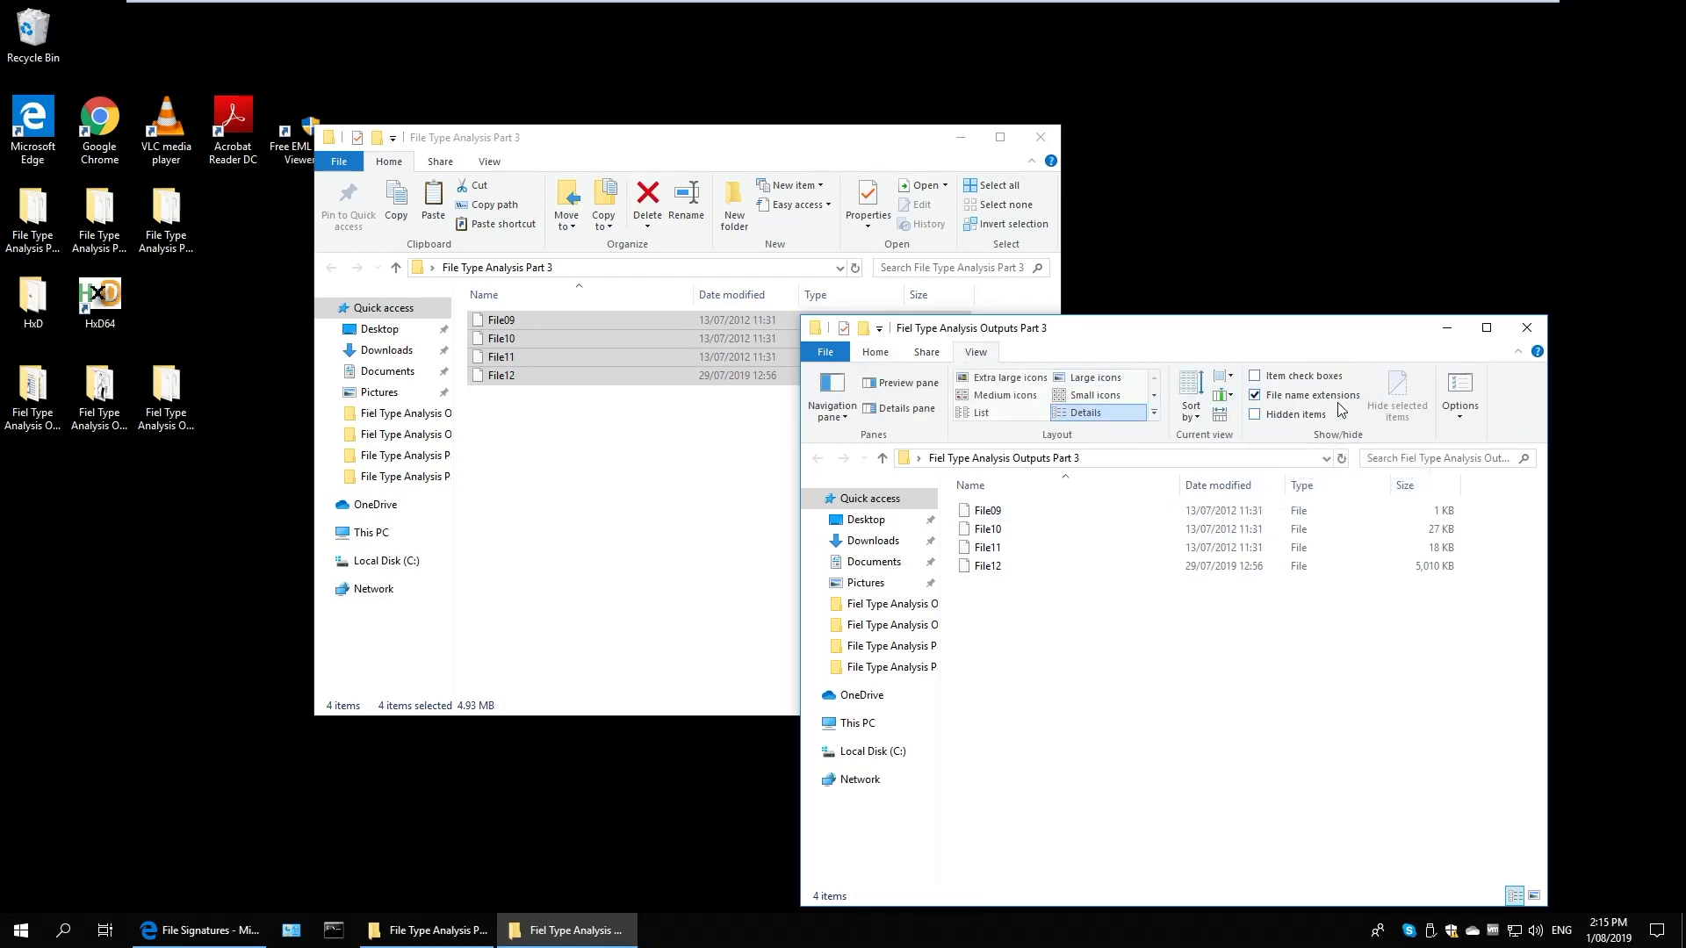
pyautogui.moveTo(1170, 663); pyautogui.dragTo(985, 503)
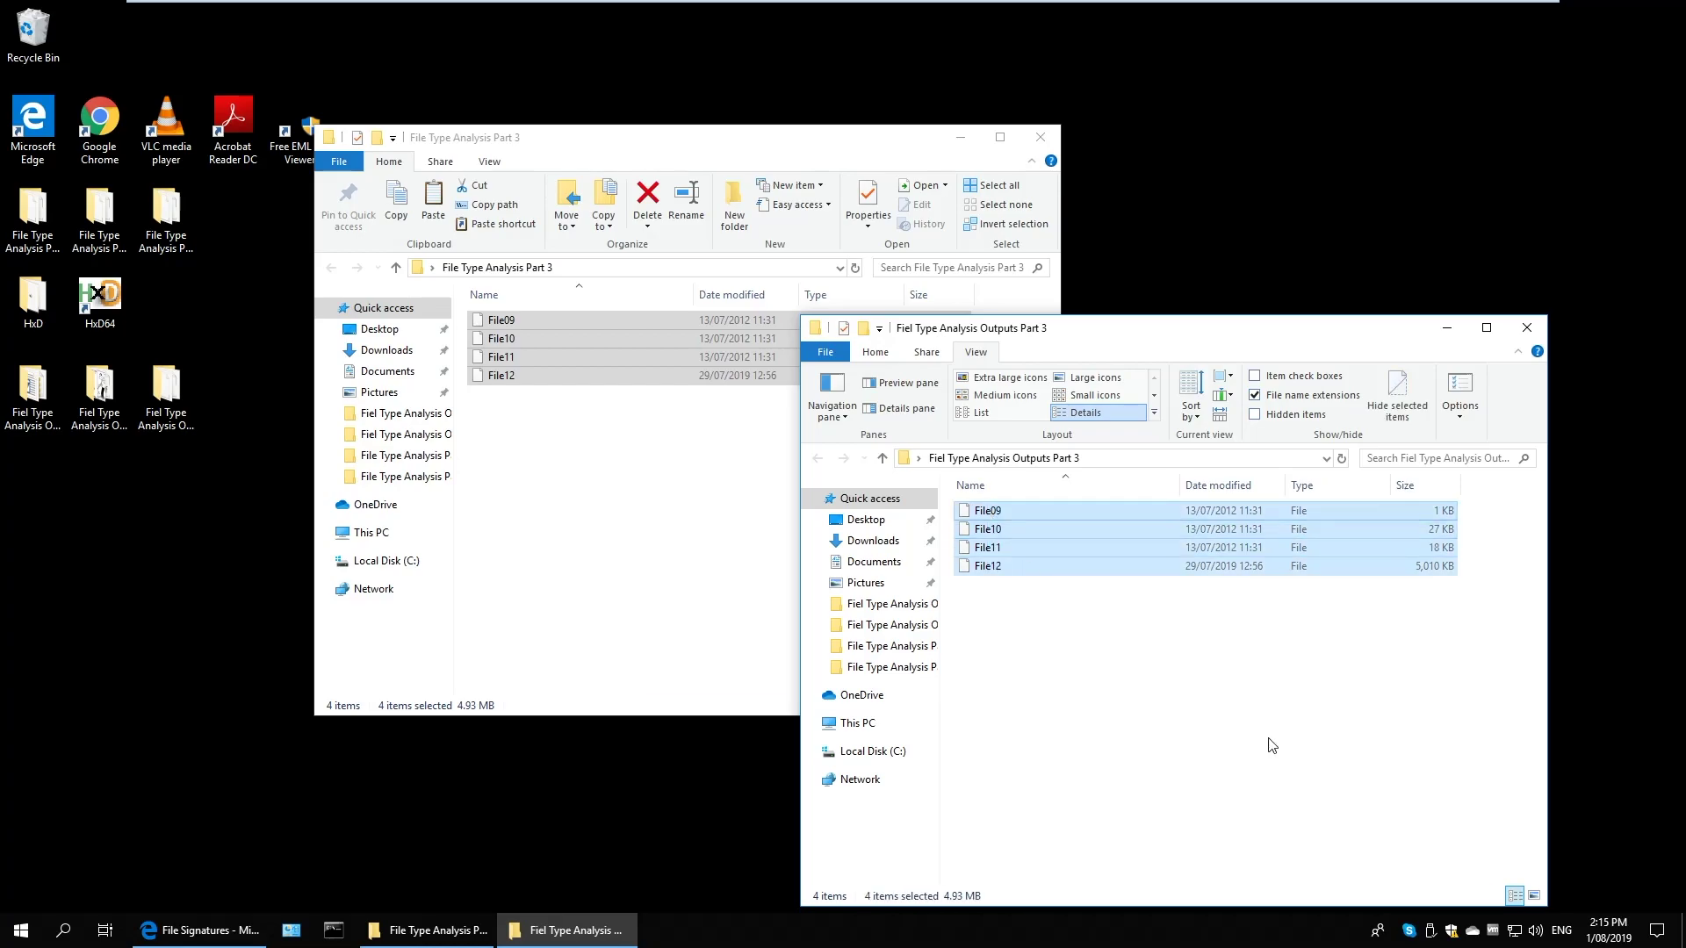
pyautogui.click(1273, 747)
pyautogui.moveTo(1341, 614)
pyautogui.mouseDown()
pyautogui.moveTo(1304, 504)
pyautogui.moveTo(1326, 591)
pyautogui.mouseUp()
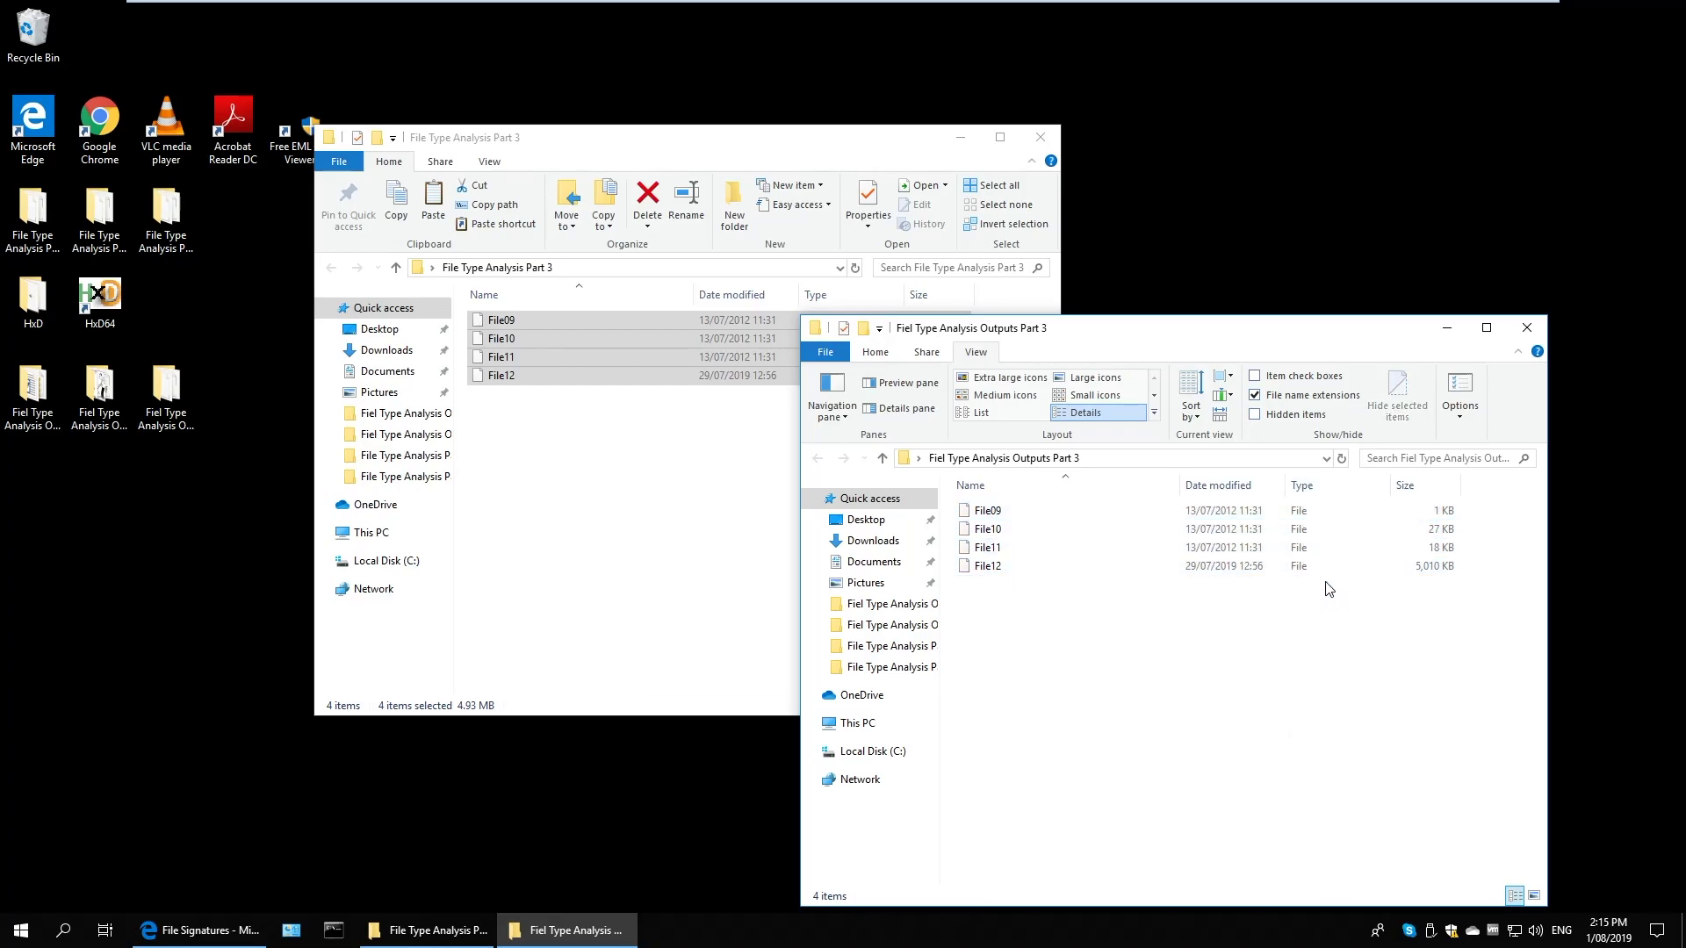
pyautogui.moveTo(1281, 646); pyautogui.dragTo(1045, 592)
pyautogui.moveTo(717, 144); pyautogui.dragTo(776, 116)
pyautogui.click(1224, 693)
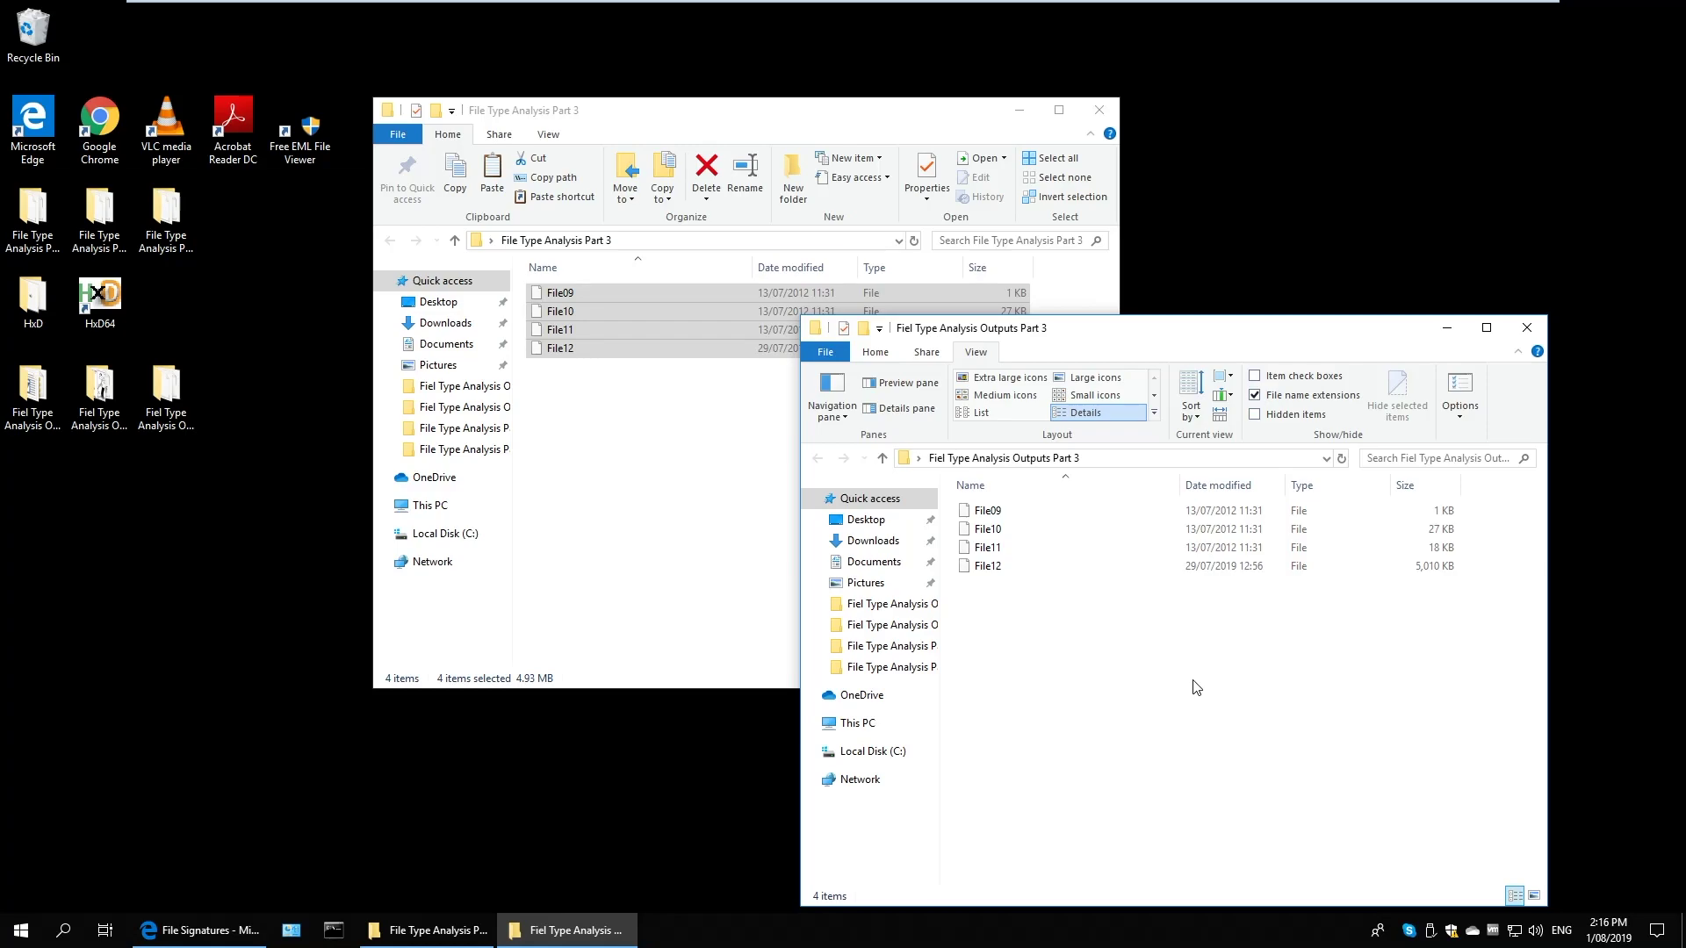
# Launch HxD64, dismiss its About dialog, and place it side by side with the File Signatures web page
pyautogui.click(724, 766)
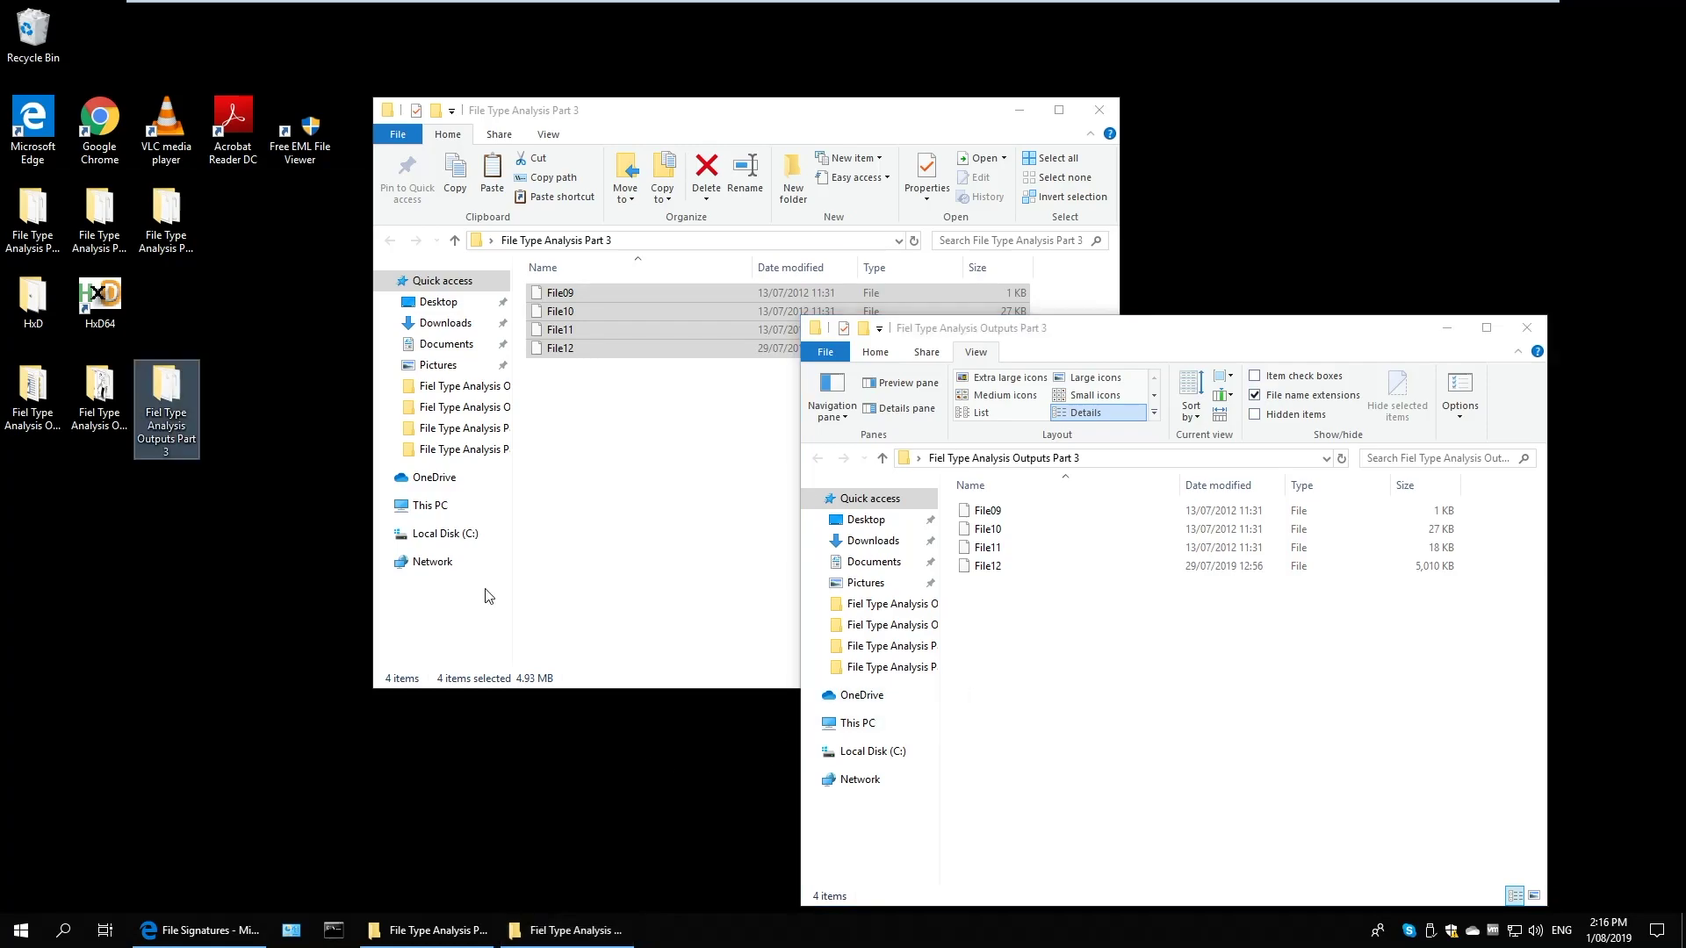
pyautogui.click(103, 301)
pyautogui.doubleClick(103, 301)
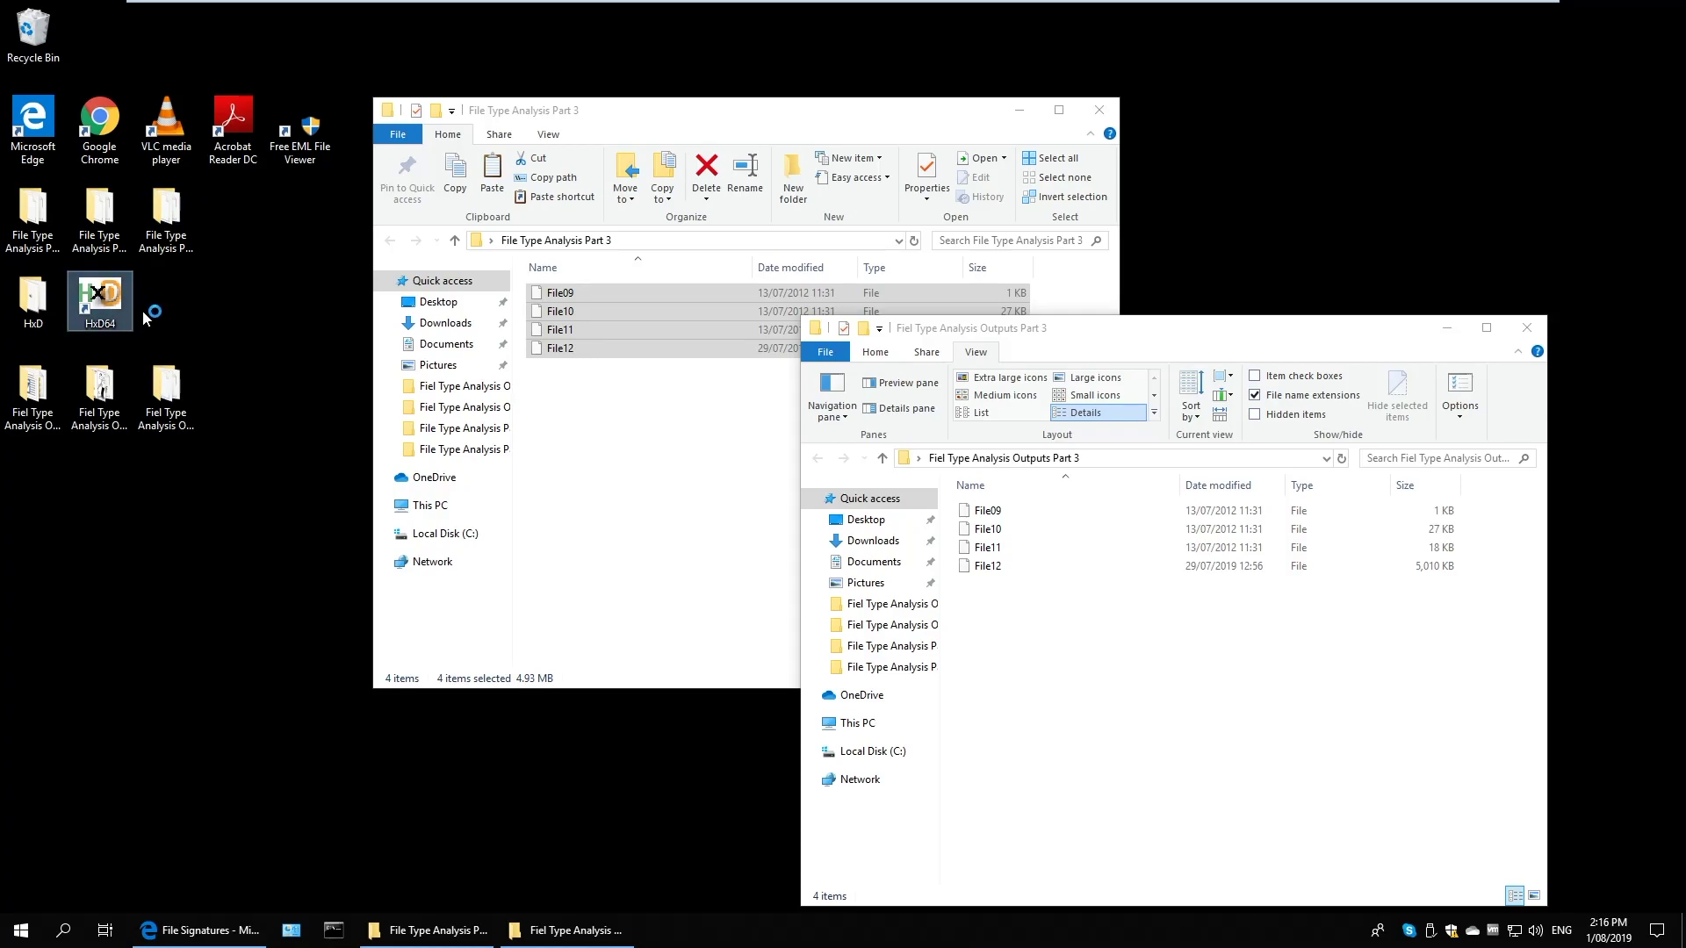
pyautogui.click(319, 109)
pyautogui.click(345, 172)
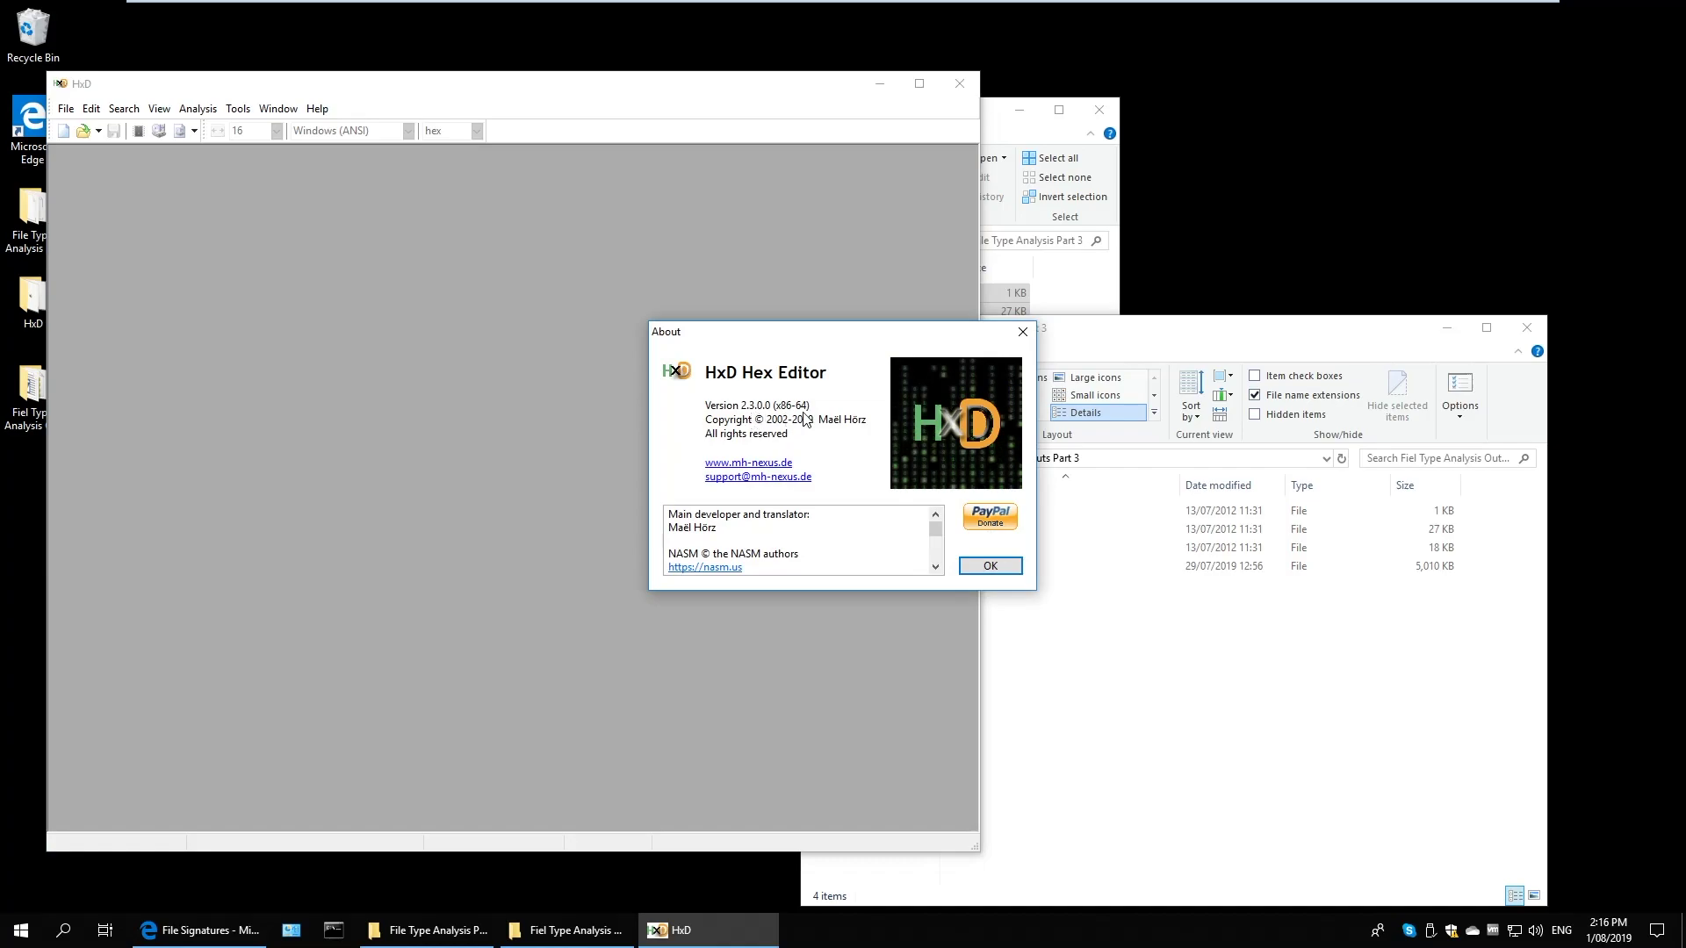
pyautogui.click(1023, 332)
pyautogui.moveTo(719, 89); pyautogui.dragTo(1681, 255)
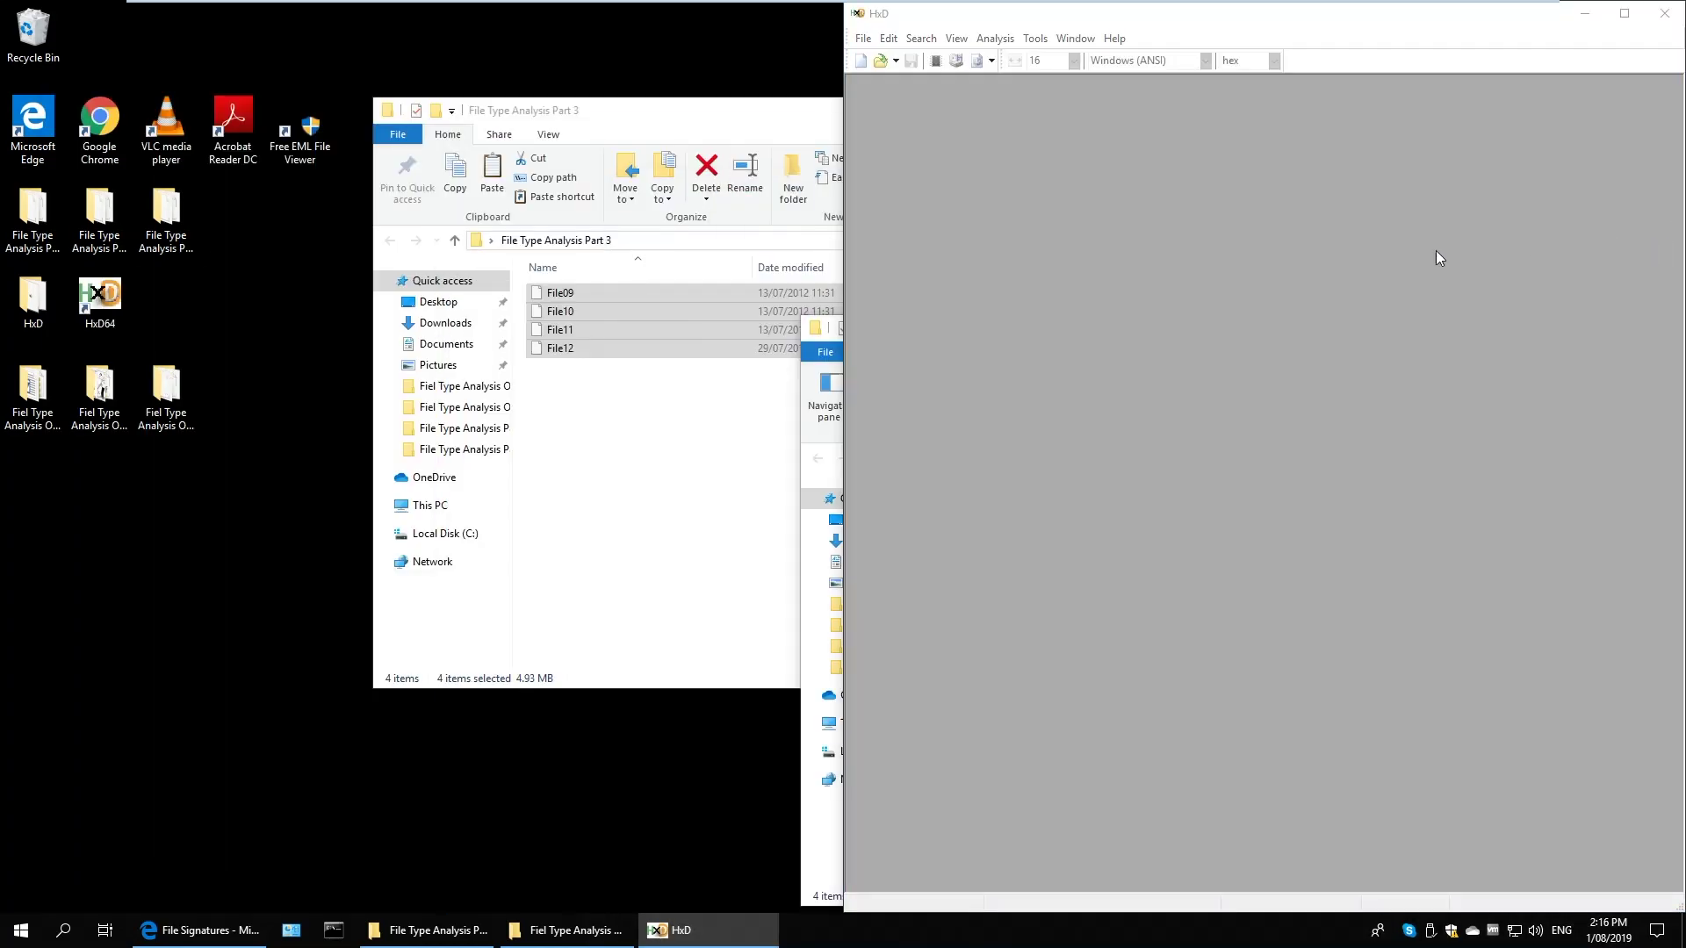
pyautogui.click(433, 619)
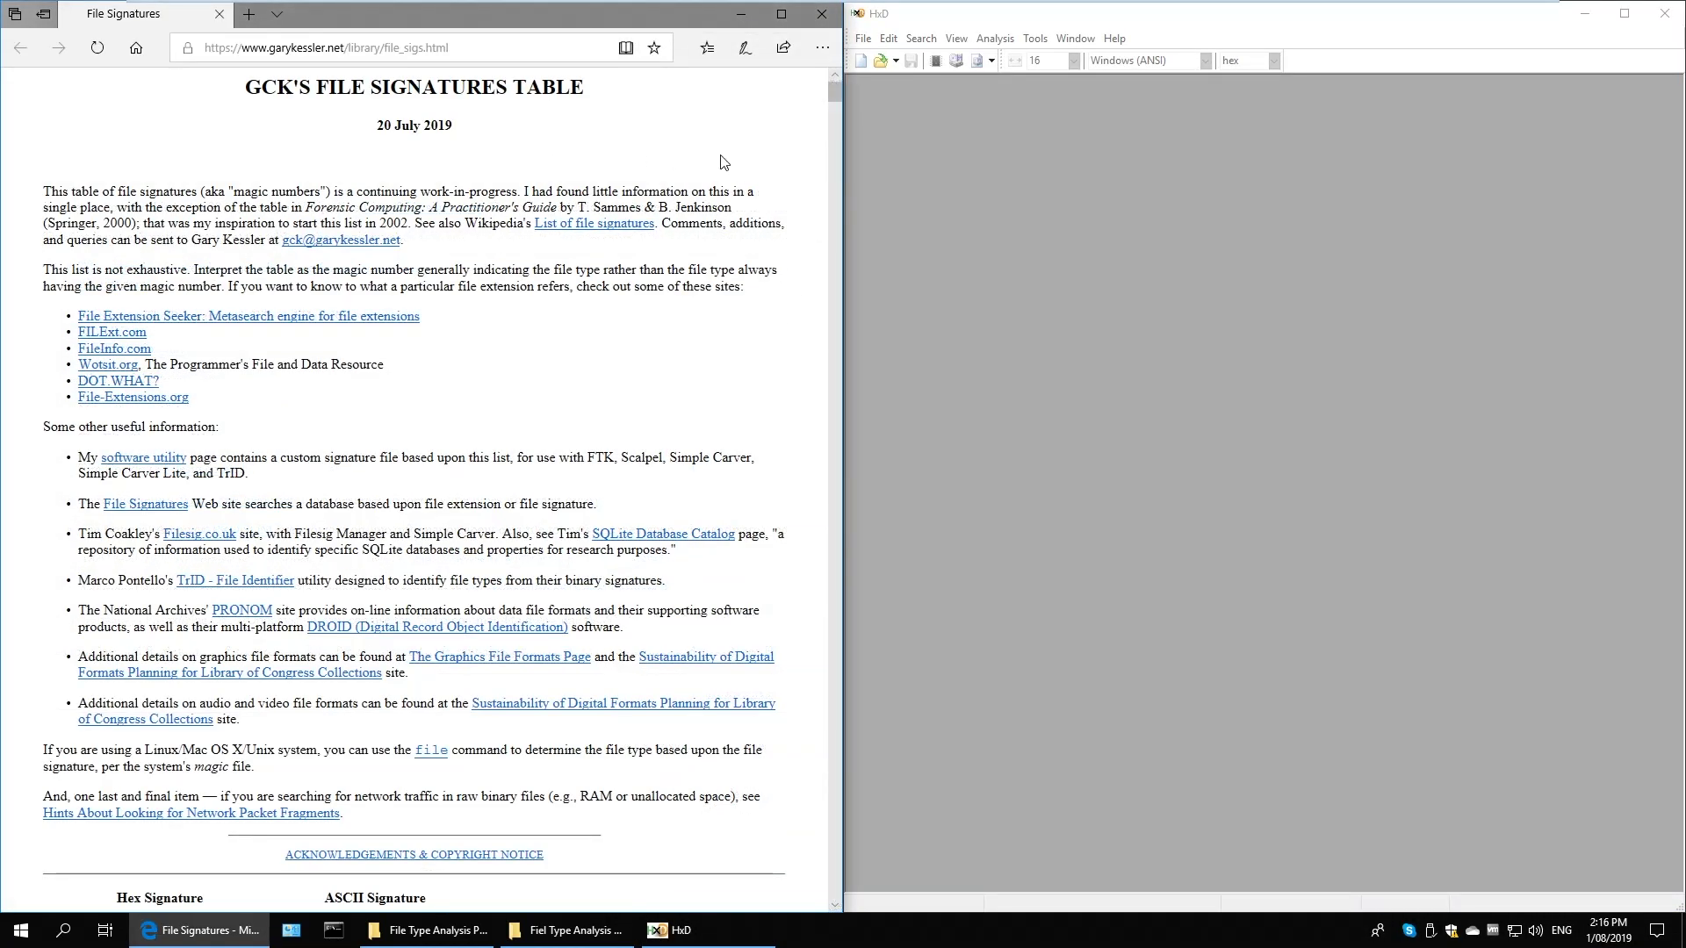
# Look over GCK's File Signatures Table, including its introduction and the listed hex signatures, file extensions and descriptions
pyautogui.scroll(-10, 443, 407)
pyautogui.scroll(-11, 455, 396)
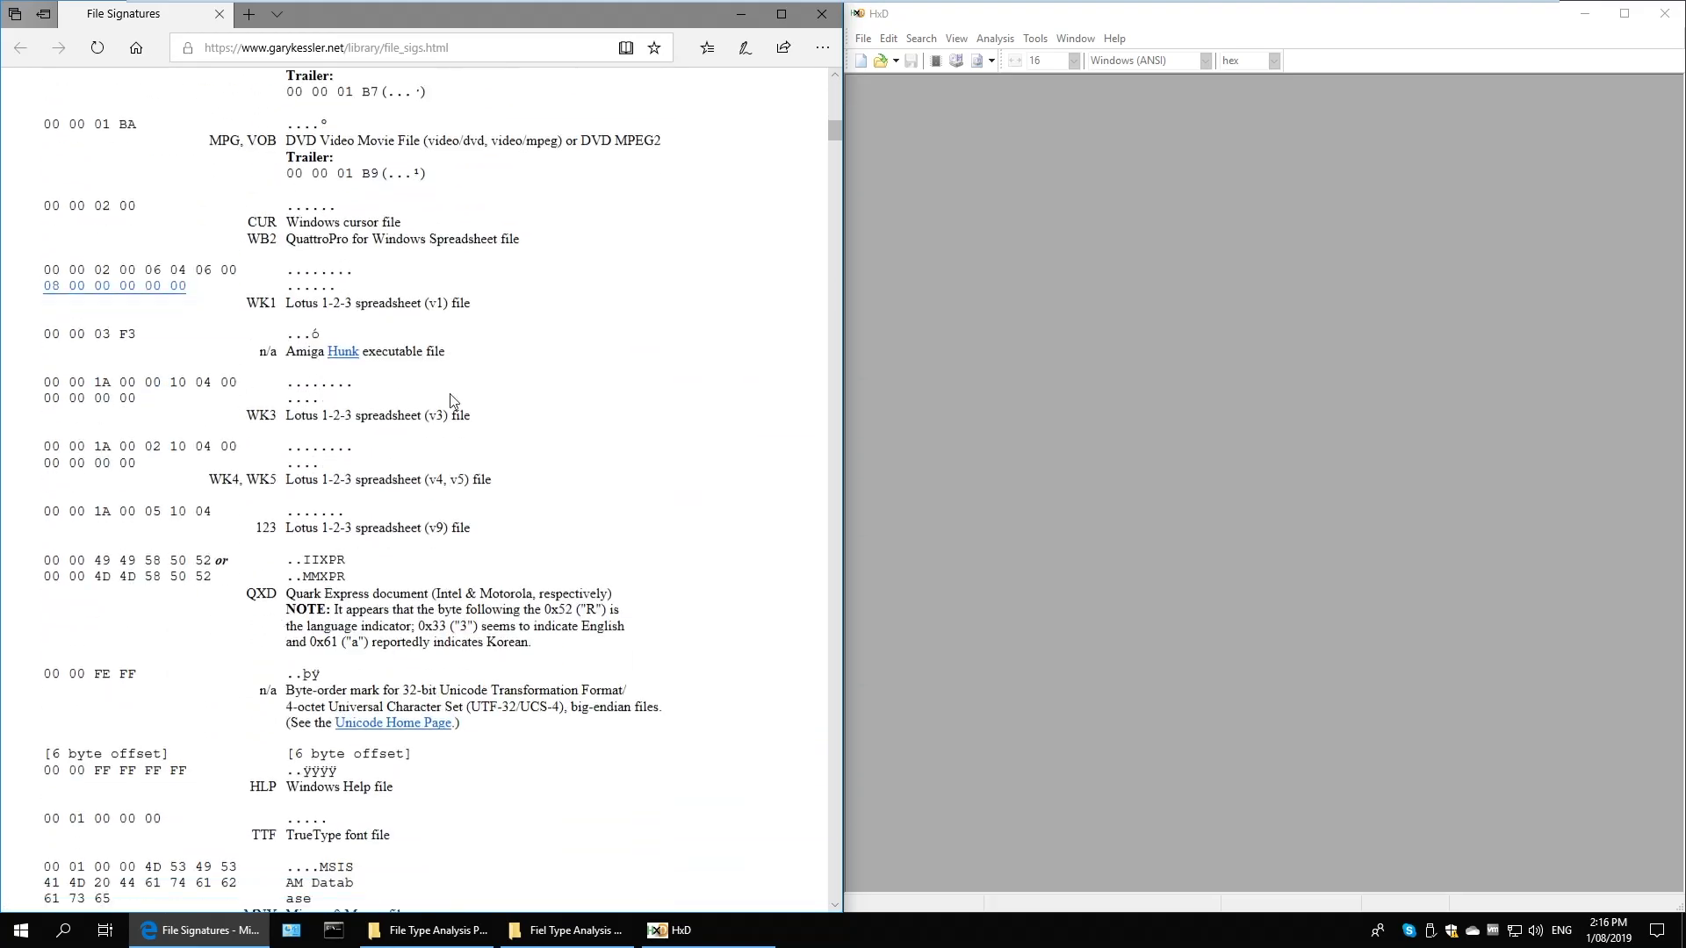
pyautogui.scroll(20, 455, 396)
pyautogui.scroll(-8, 362, 531)
pyautogui.scroll(11, 361, 530)
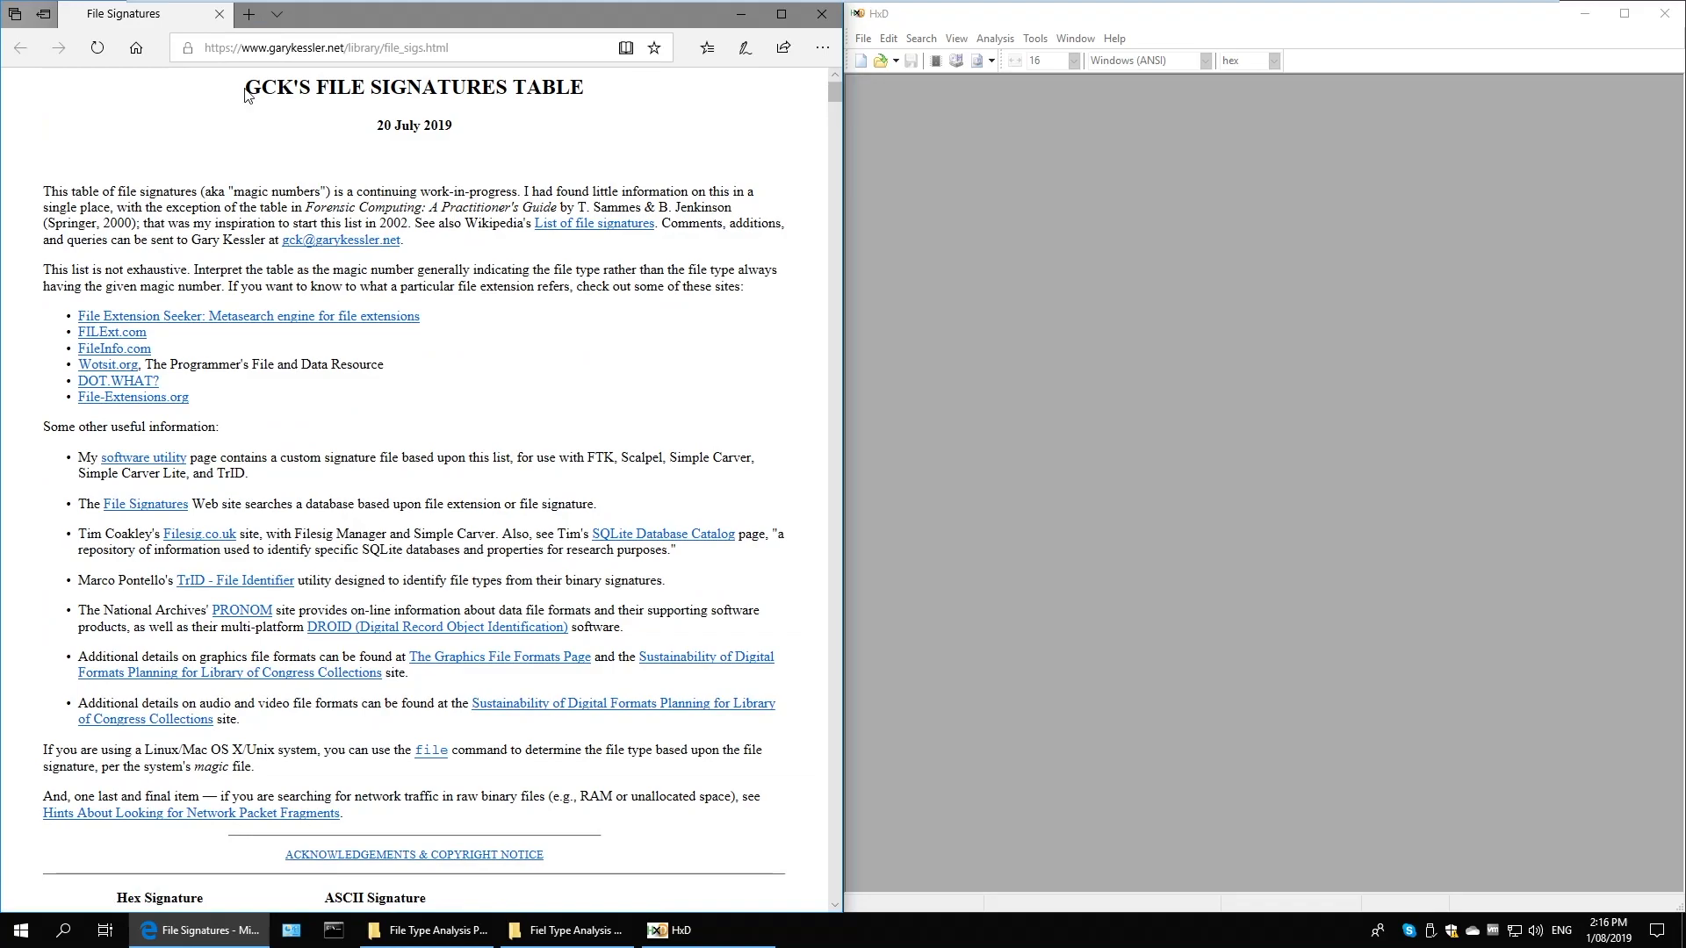
pyautogui.moveTo(245, 88); pyautogui.dragTo(494, 88)
pyautogui.click(599, 391)
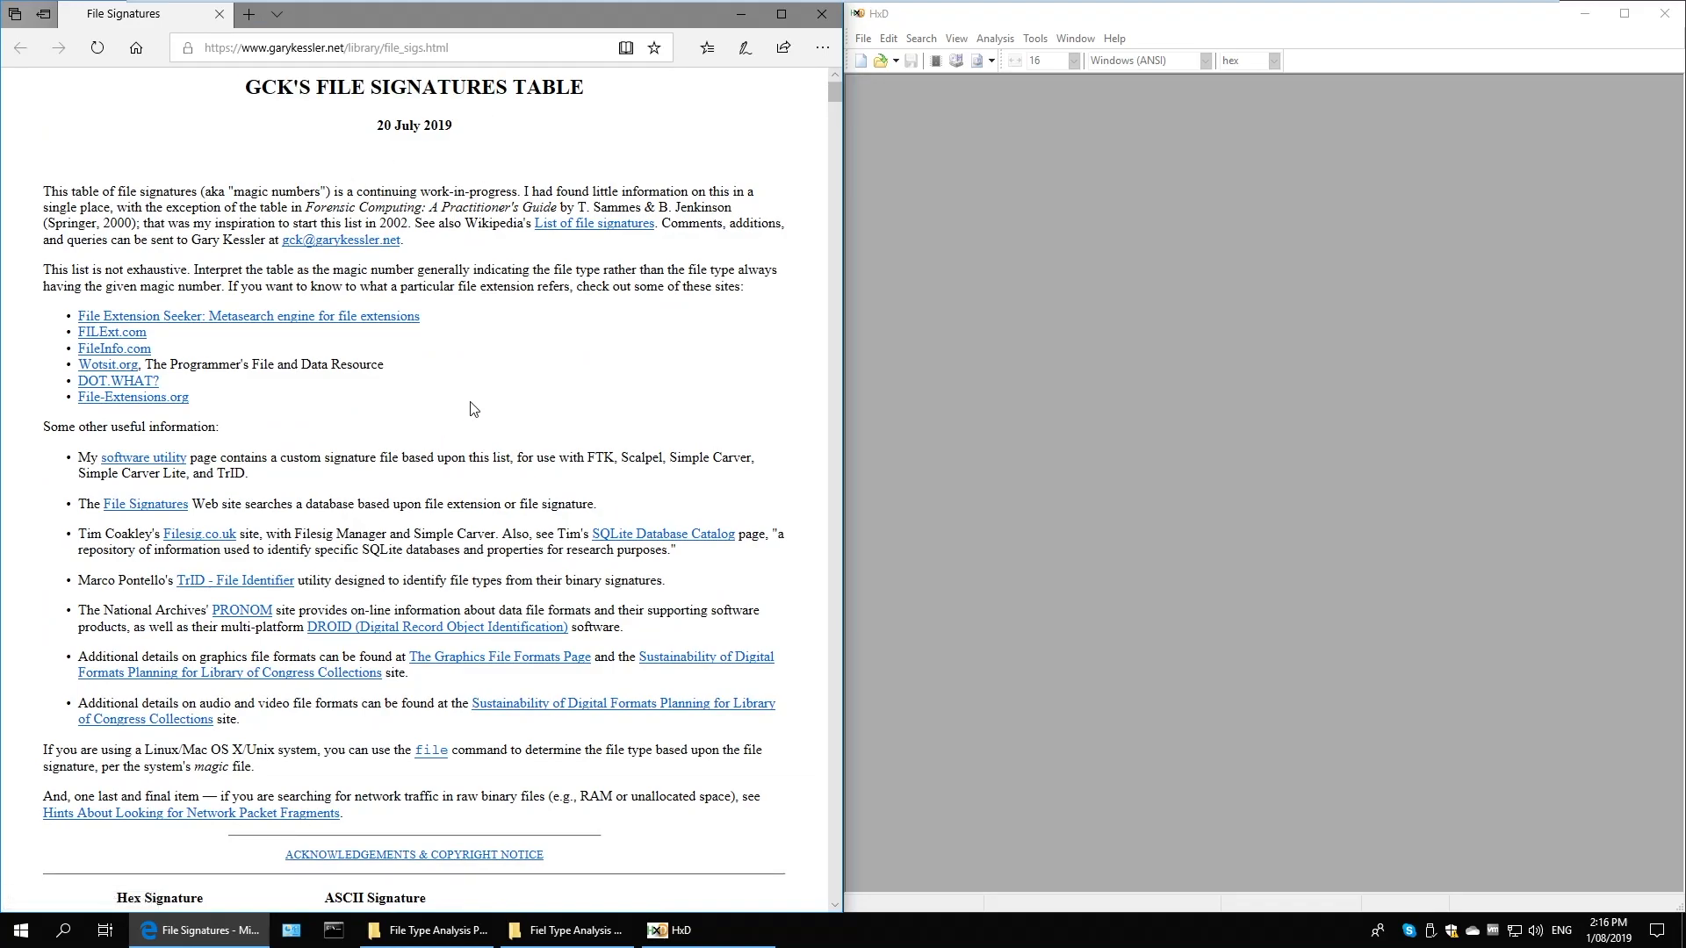
pyautogui.scroll(-9, 525, 450)
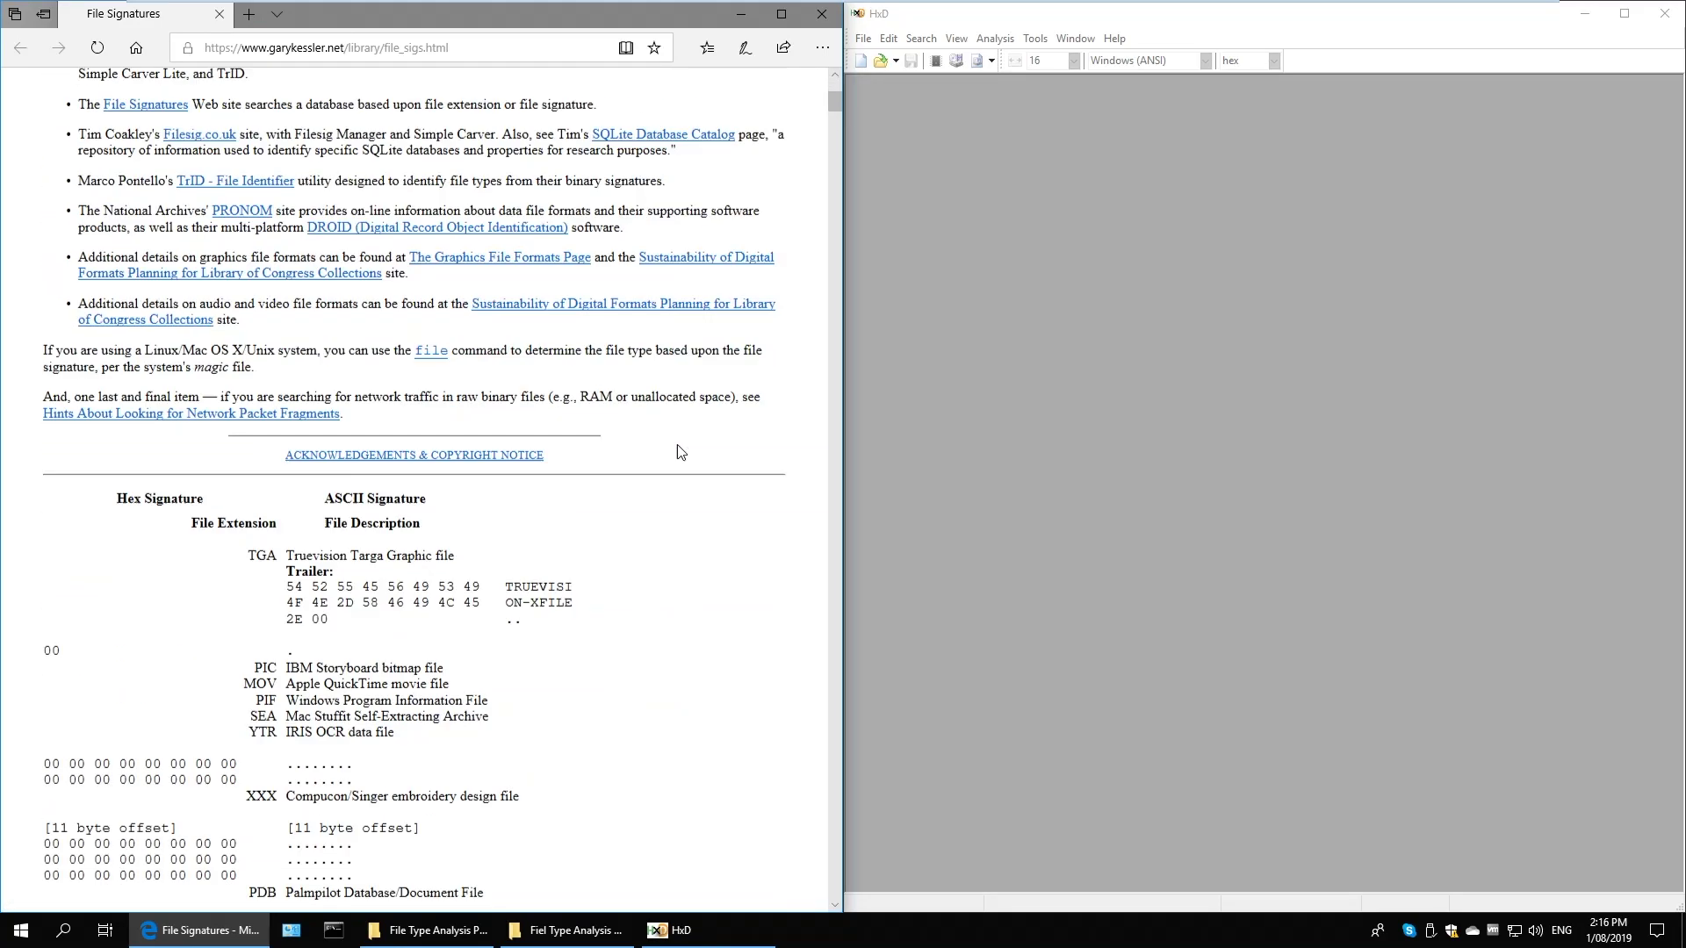
pyautogui.scroll(-1, 541, 452)
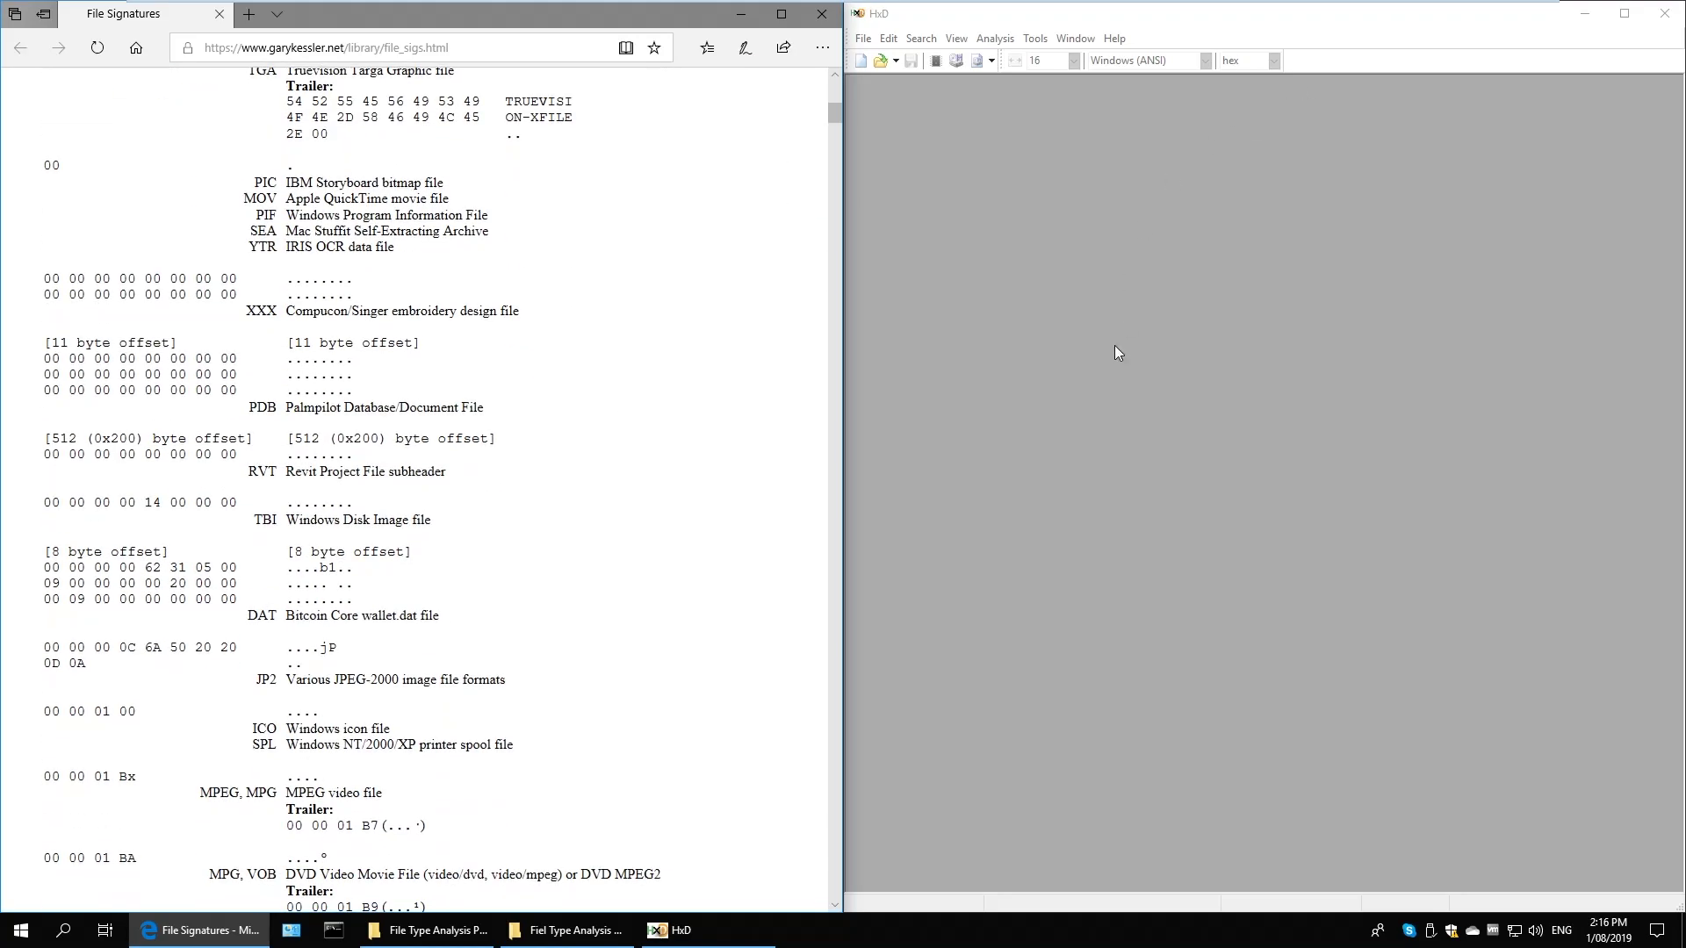
# Close the File Type Analysis Part 3 window and open File09 from the outputs folder in HxD
pyautogui.click(580, 930)
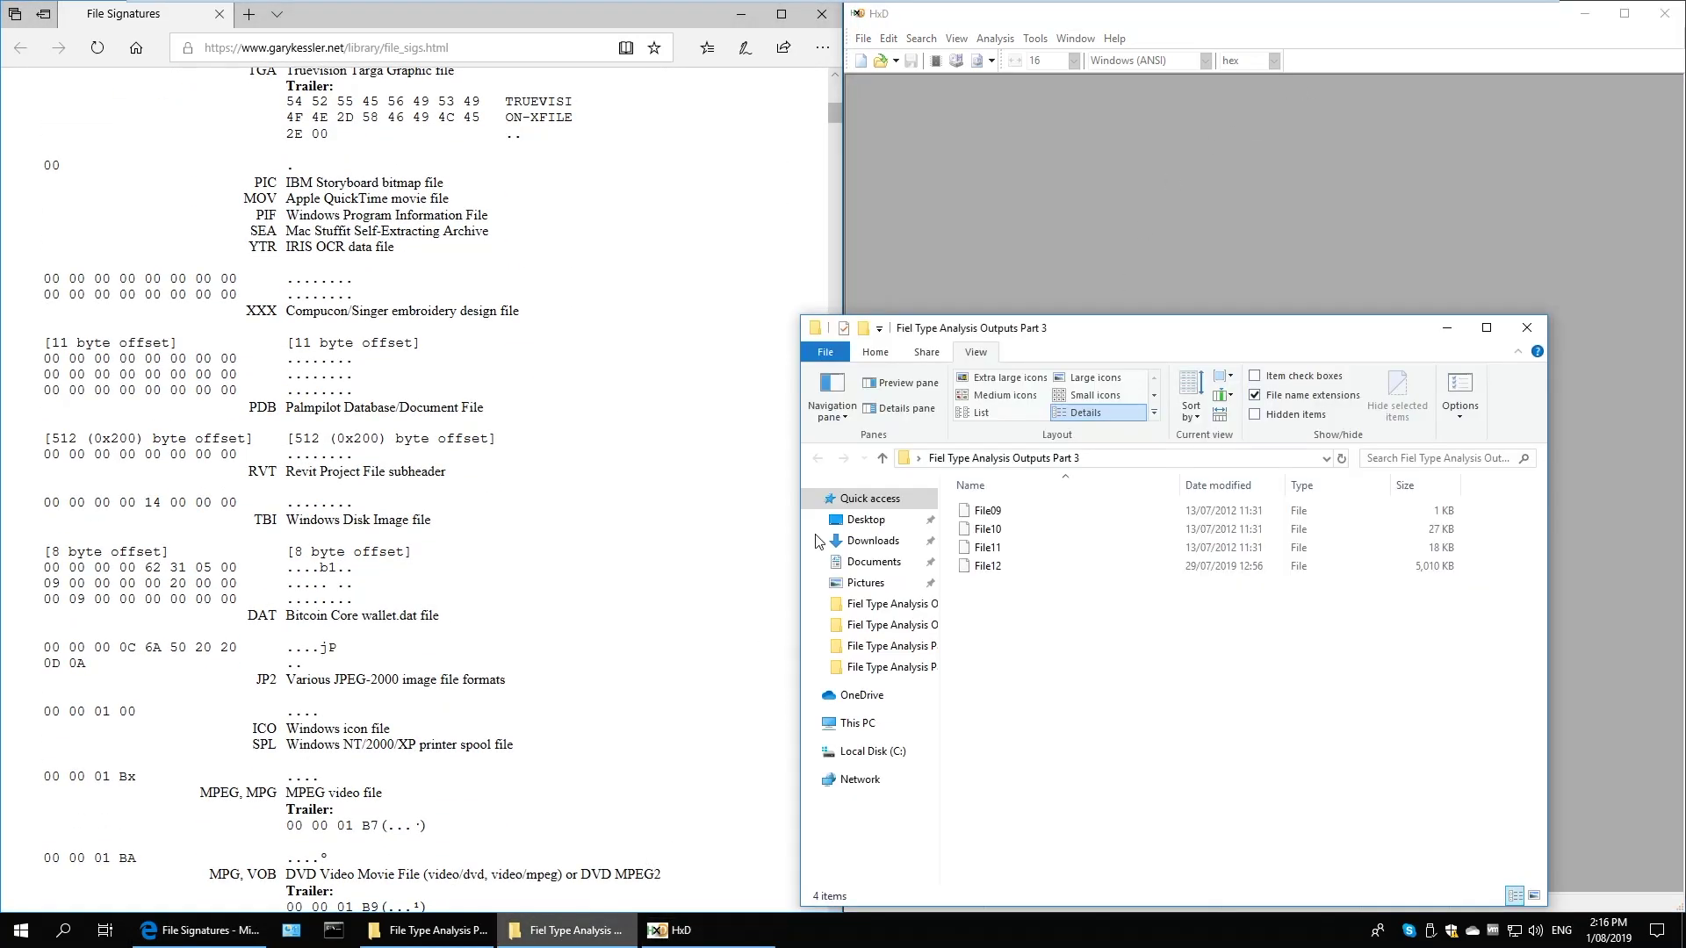
pyautogui.moveTo(1023, 329); pyautogui.dragTo(847, 287)
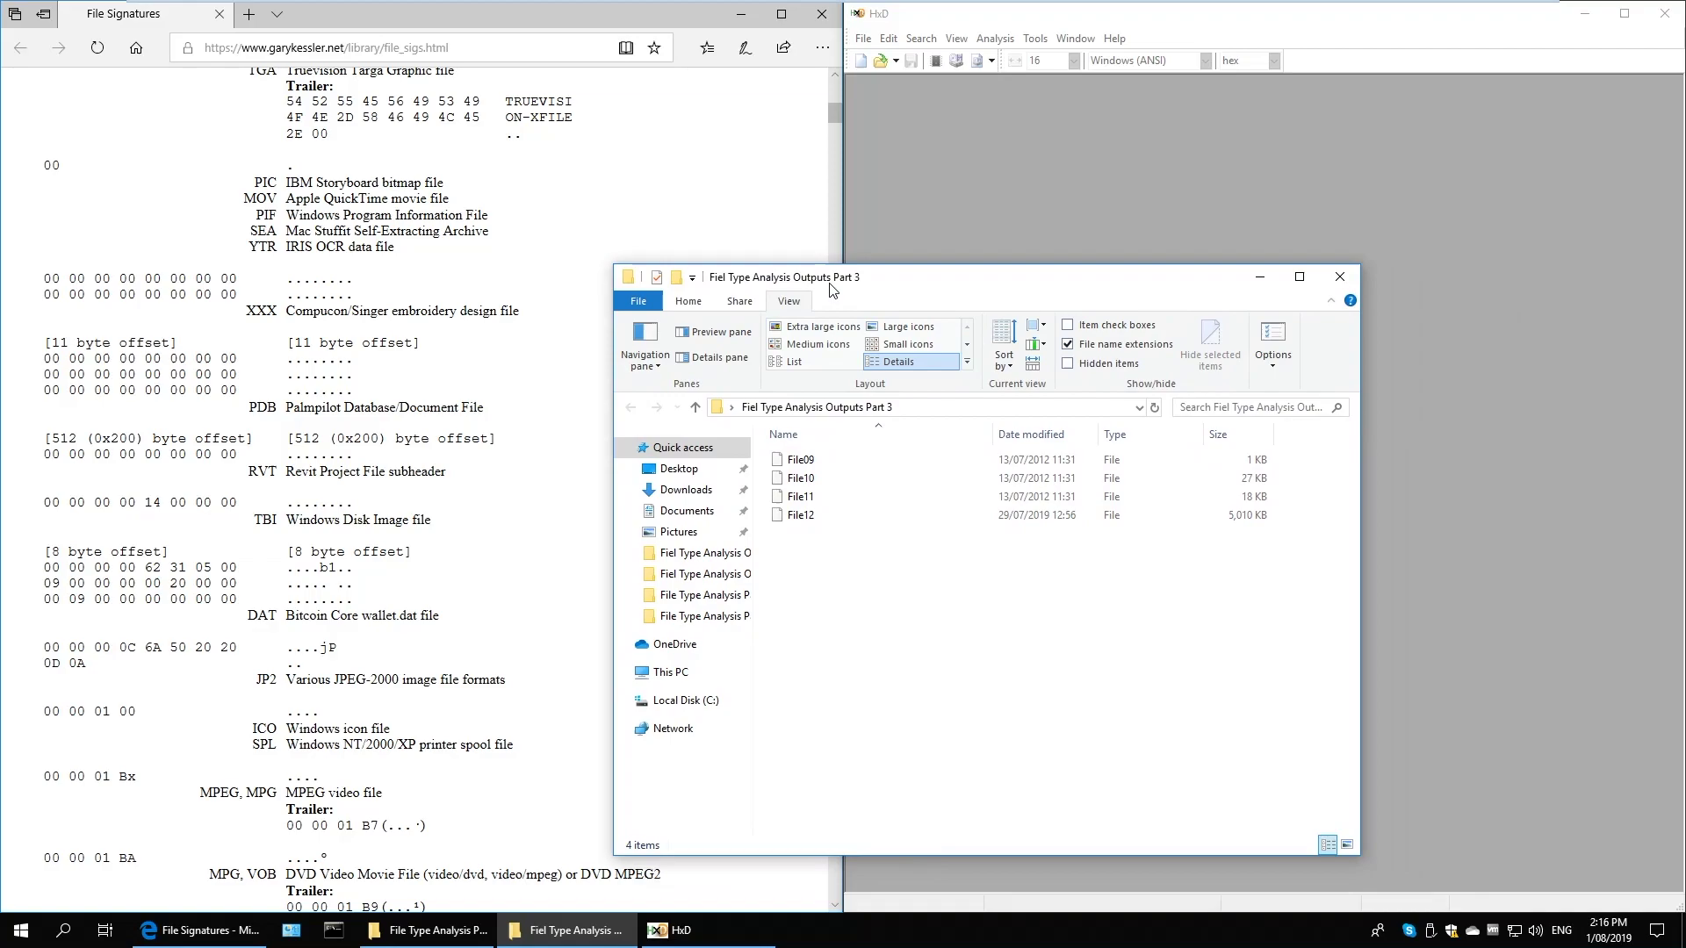
pyautogui.click(428, 931)
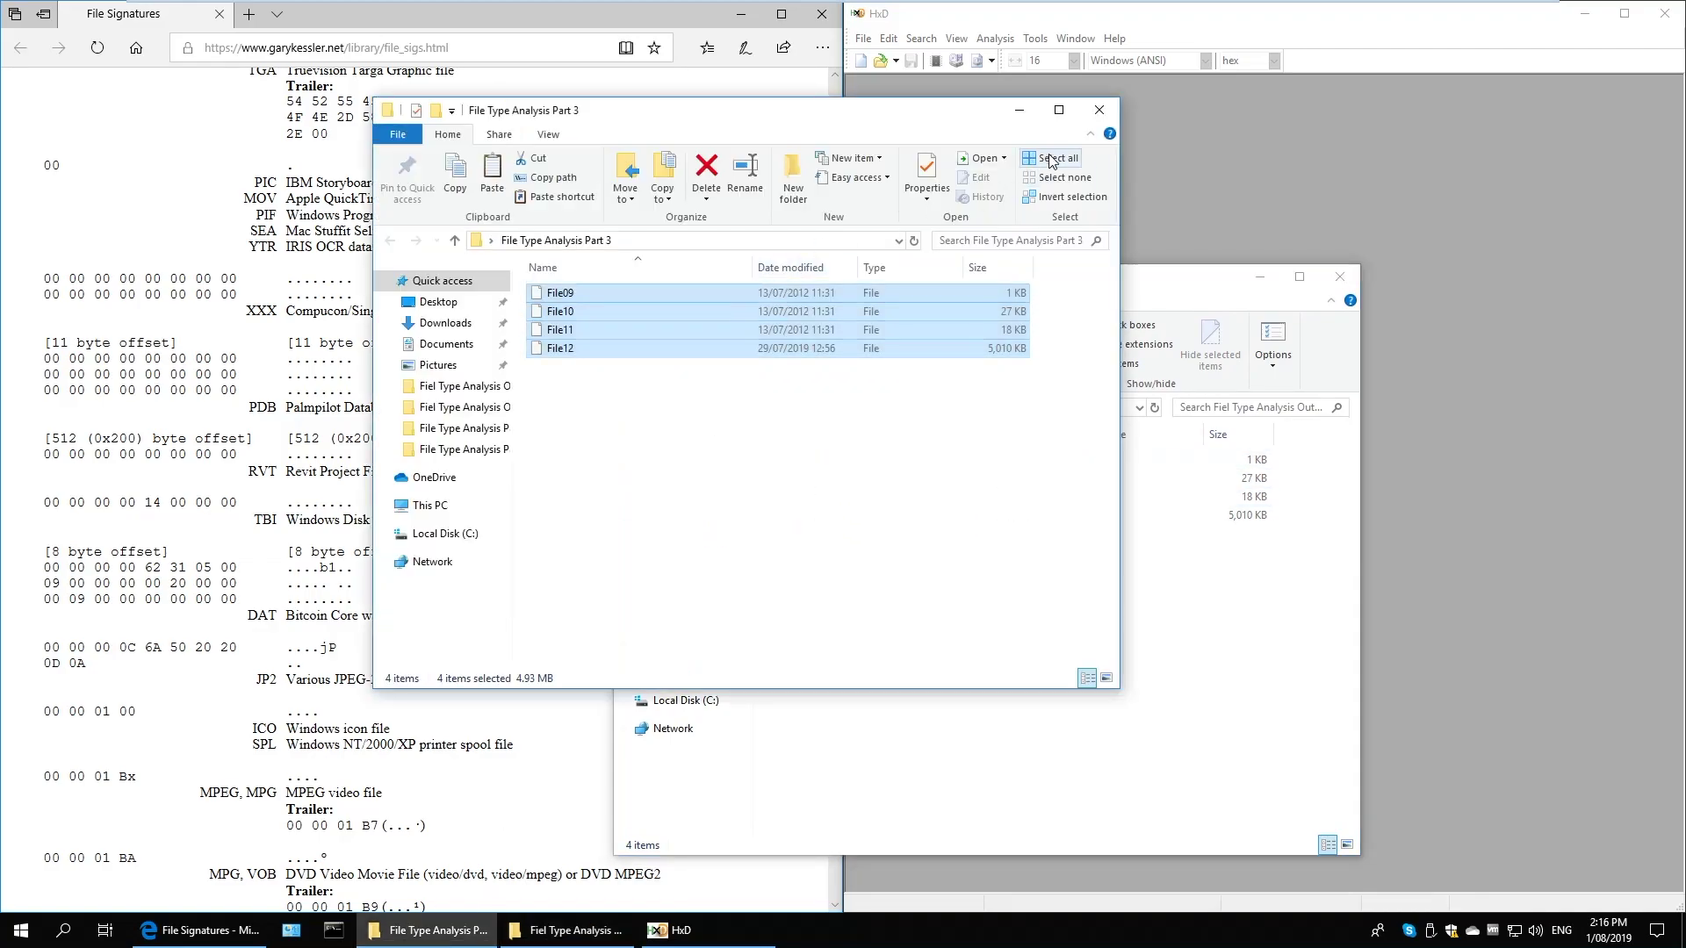
pyautogui.click(1099, 110)
pyautogui.moveTo(811, 466); pyautogui.dragTo(907, 523)
pyautogui.moveTo(828, 281); pyautogui.dragTo(761, 332)
pyautogui.click(1273, 279)
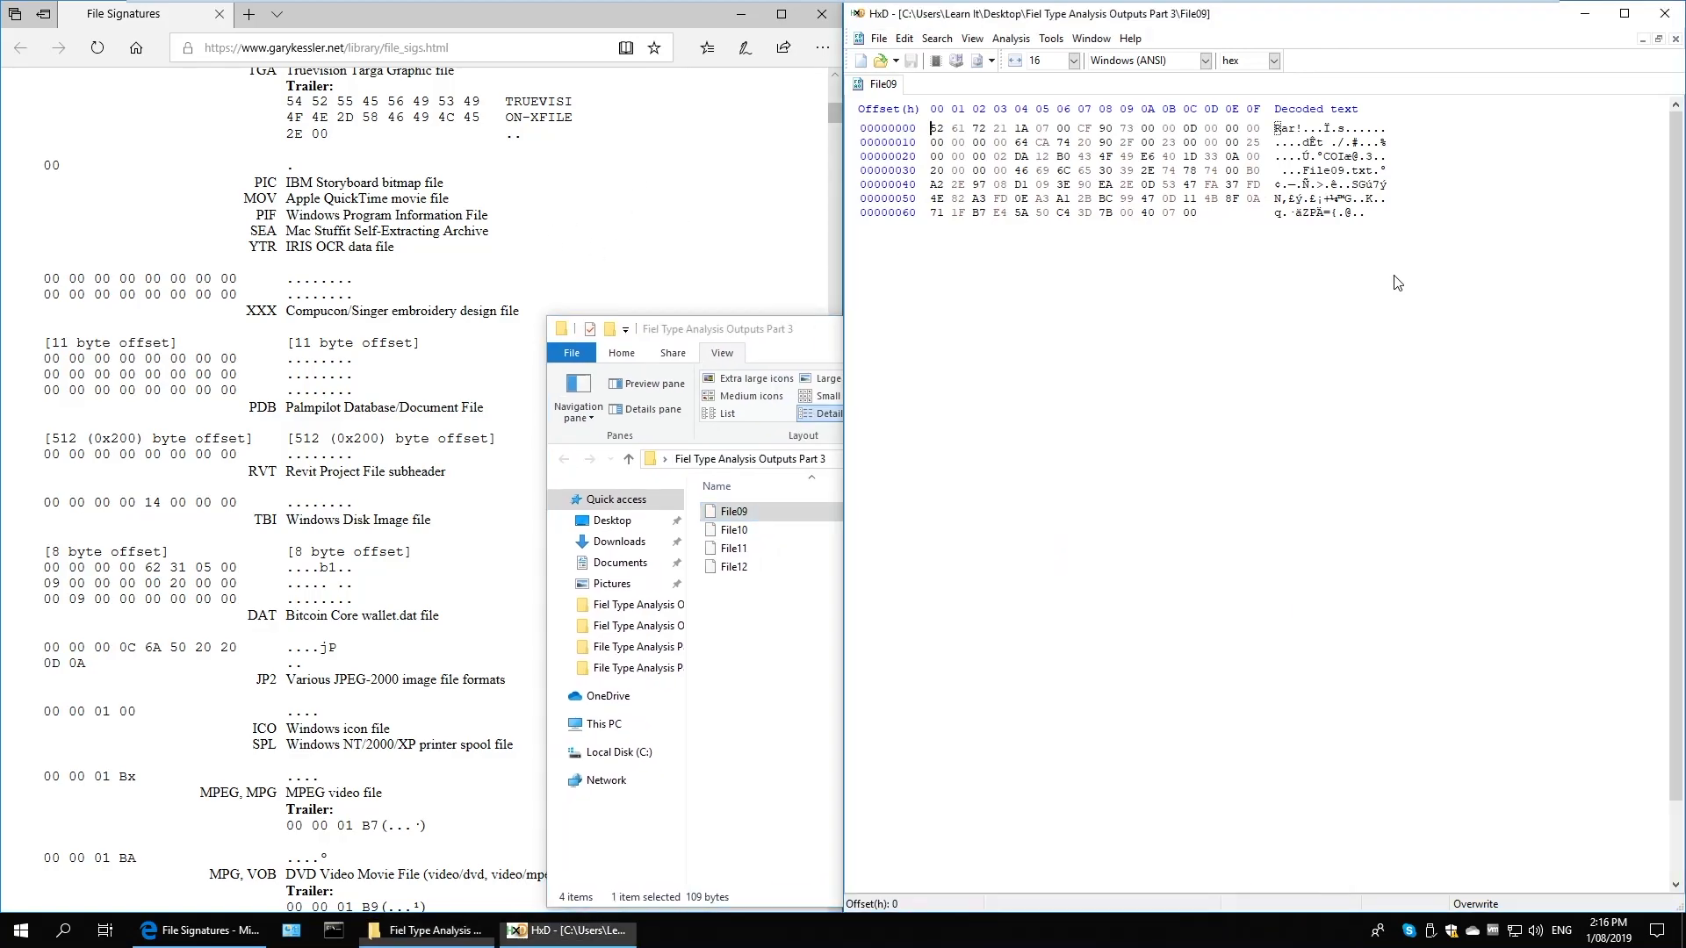
# Copy File09's leading bytes 52 61 72 21 1A 07 00 CF 90 73 00 00 0D and search the File Signatures page for them
pyautogui.click(790, 221)
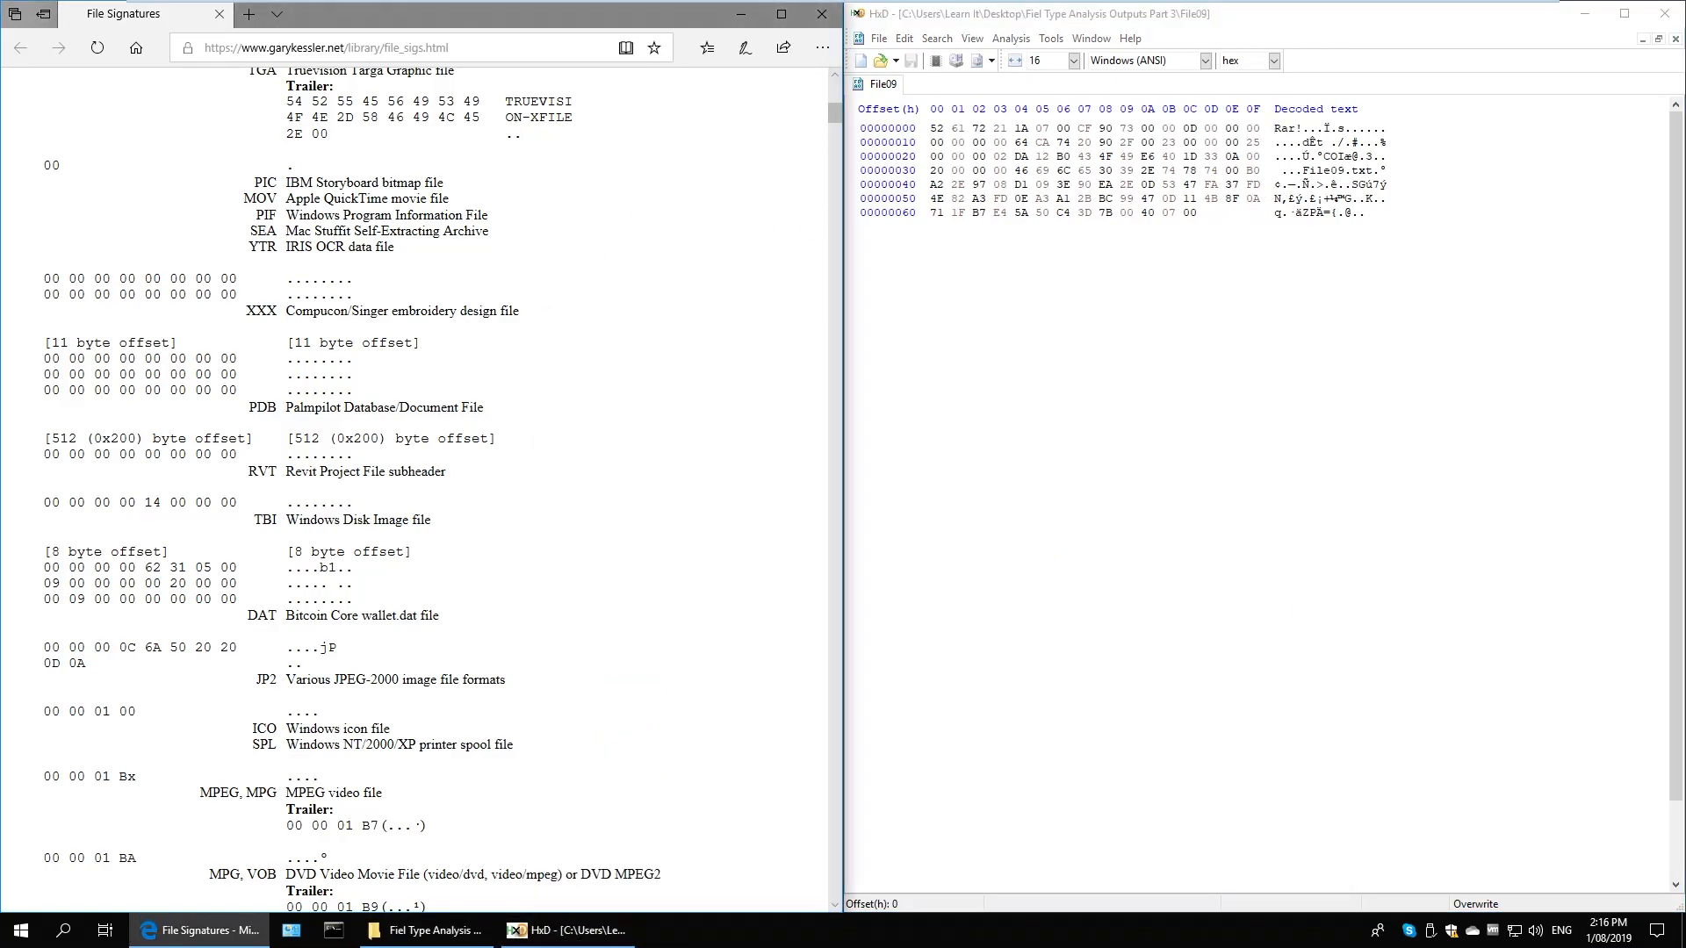
pyautogui.moveTo(936, 128); pyautogui.dragTo(1192, 128)
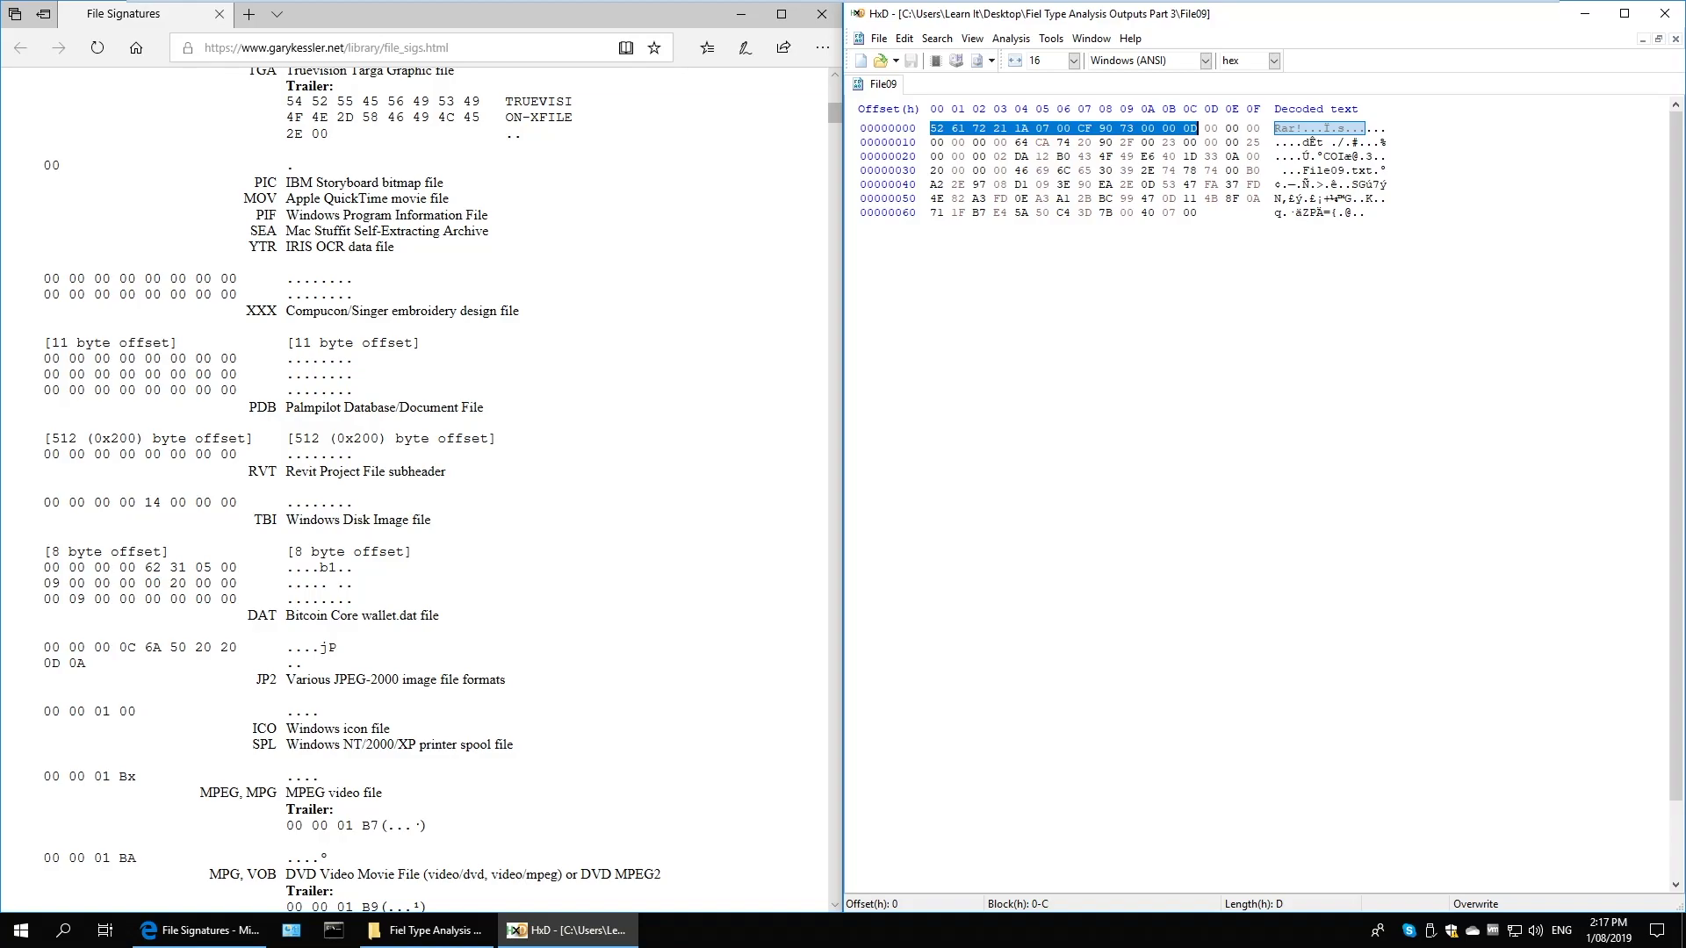
pyautogui.click(623, 214)
pyautogui.press('Home')
pyautogui.hotkey('ctrl', 'f')
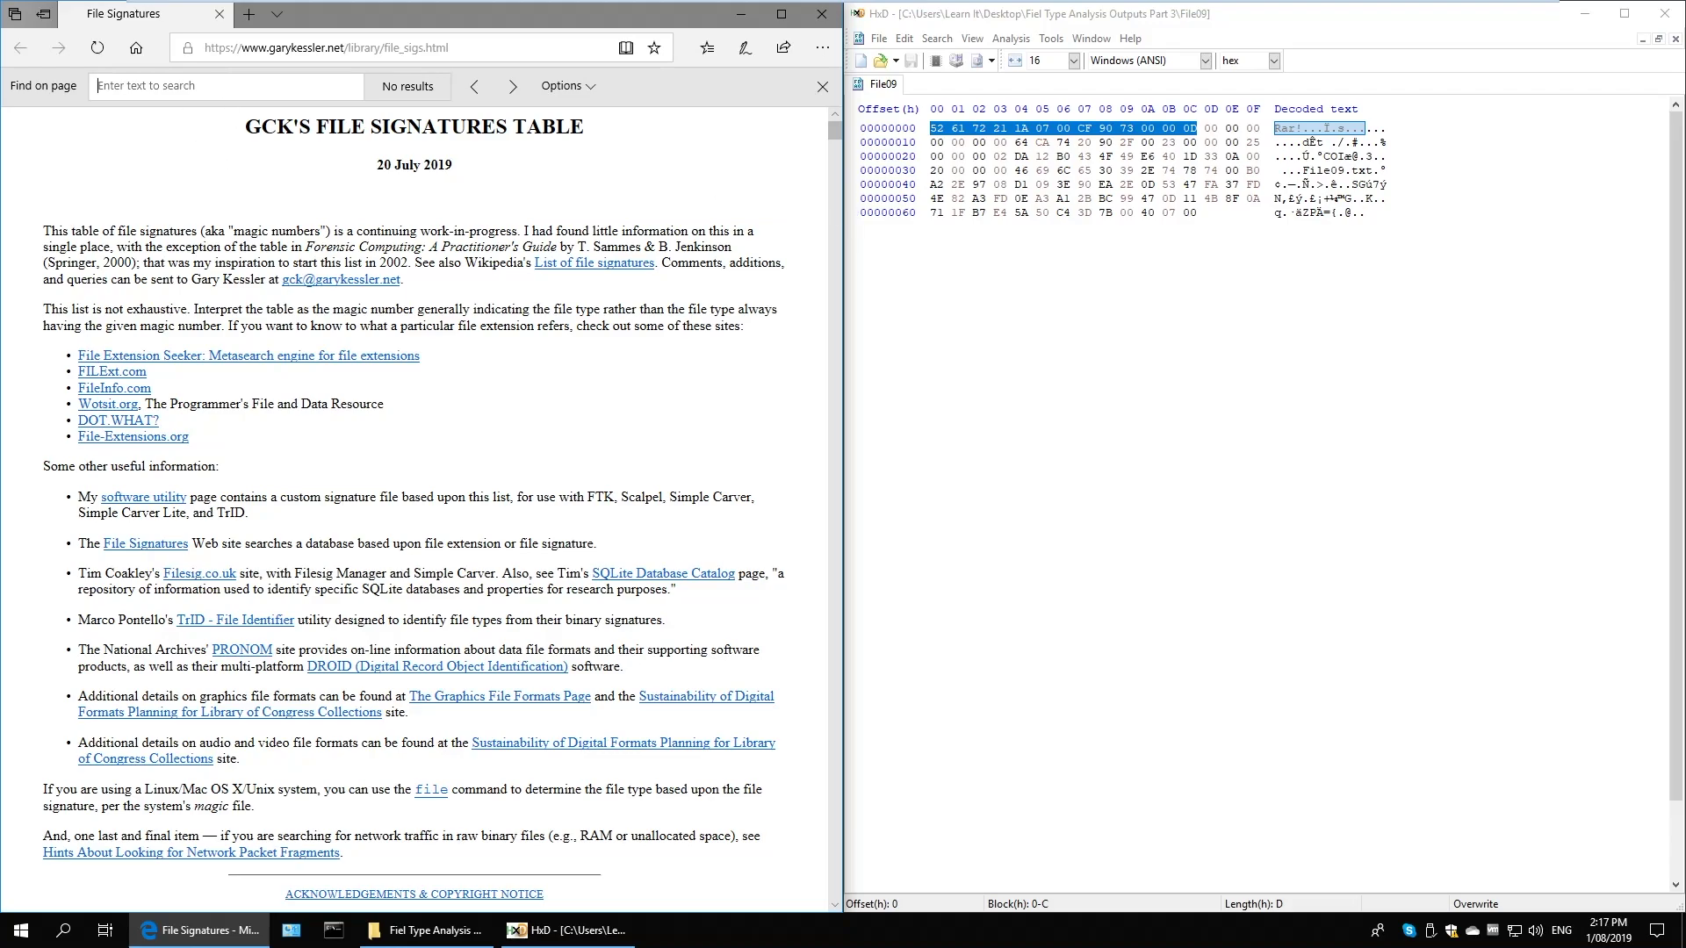
pyautogui.rightClick(1013, 132)
pyautogui.click(1063, 183)
pyautogui.click(440, 244)
pyautogui.hotkey('ctrl', 'v')
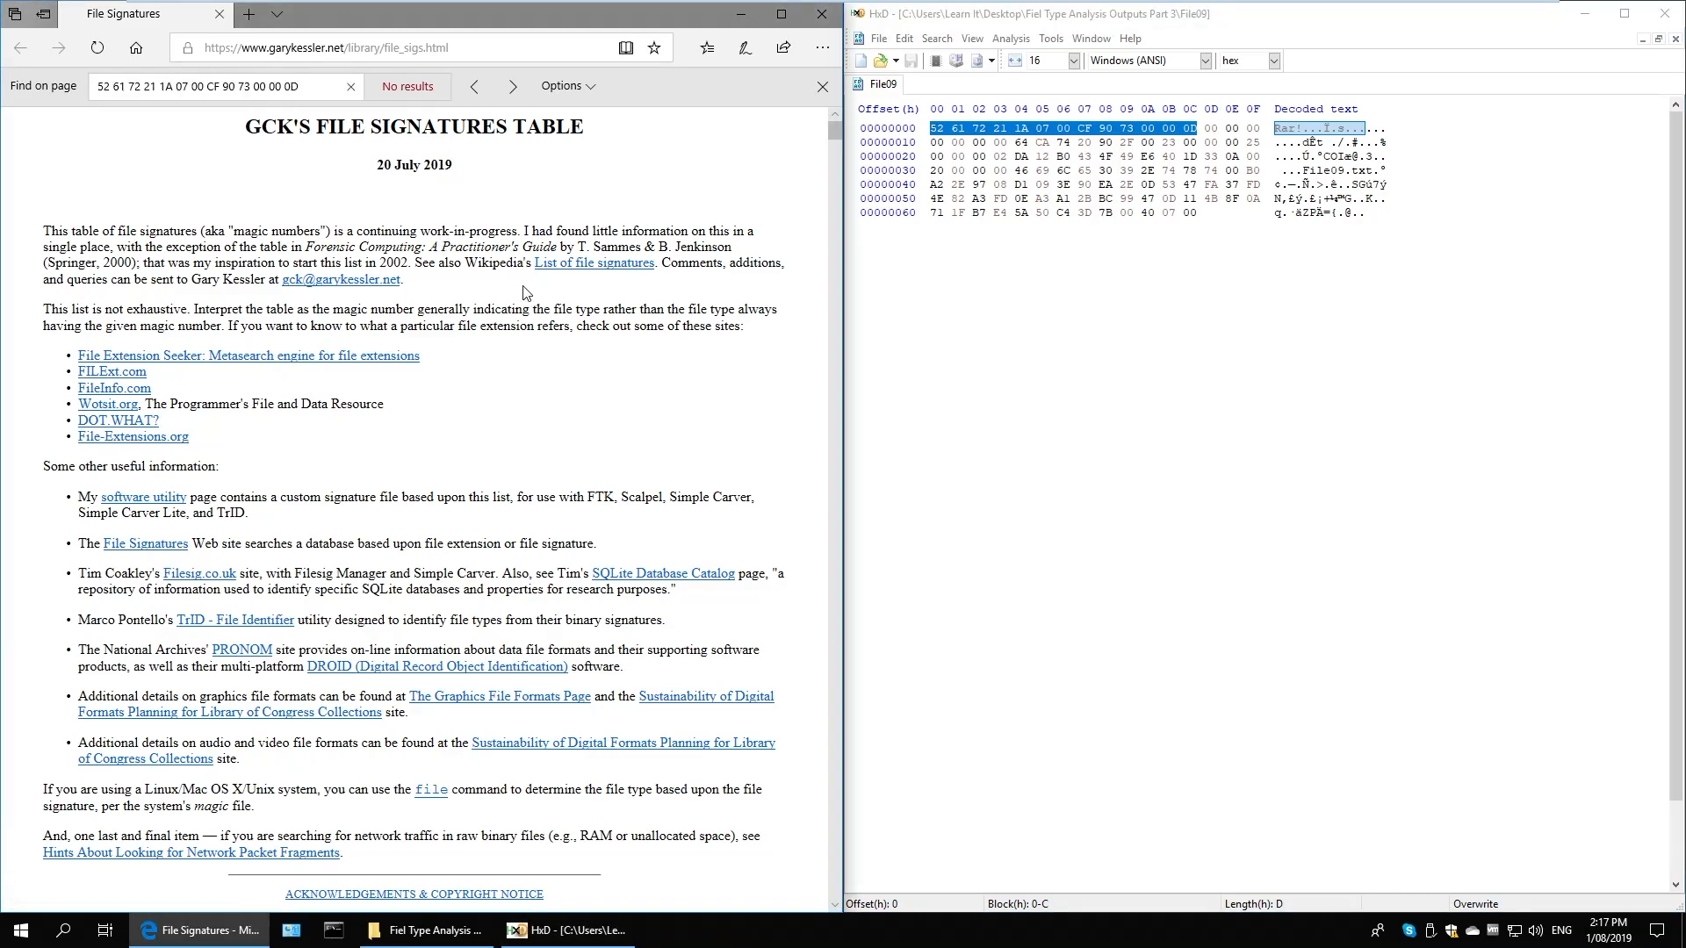
# Shorten the page search to the signature 52 61 72 21 1A 07 00 to identify File09's type
pyautogui.press('BackSpace')
pyautogui.press('BackSpace')
pyautogui.press('BackSpace')
pyautogui.press('BackSpace')
pyautogui.press('BackSpace')
pyautogui.press('BackSpace')
pyautogui.press('BackSpace')
pyautogui.press('BackSpace')
pyautogui.press('BackSpace')
pyautogui.press('BackSpace')
pyautogui.press('BackSpace')
pyautogui.press('BackSpace')
pyautogui.press('BackSpace')
pyautogui.press('BackSpace')
pyautogui.press('BackSpace')
pyautogui.press('BackSpace')
pyautogui.press('BackSpace')
pyautogui.press('BackSpace')
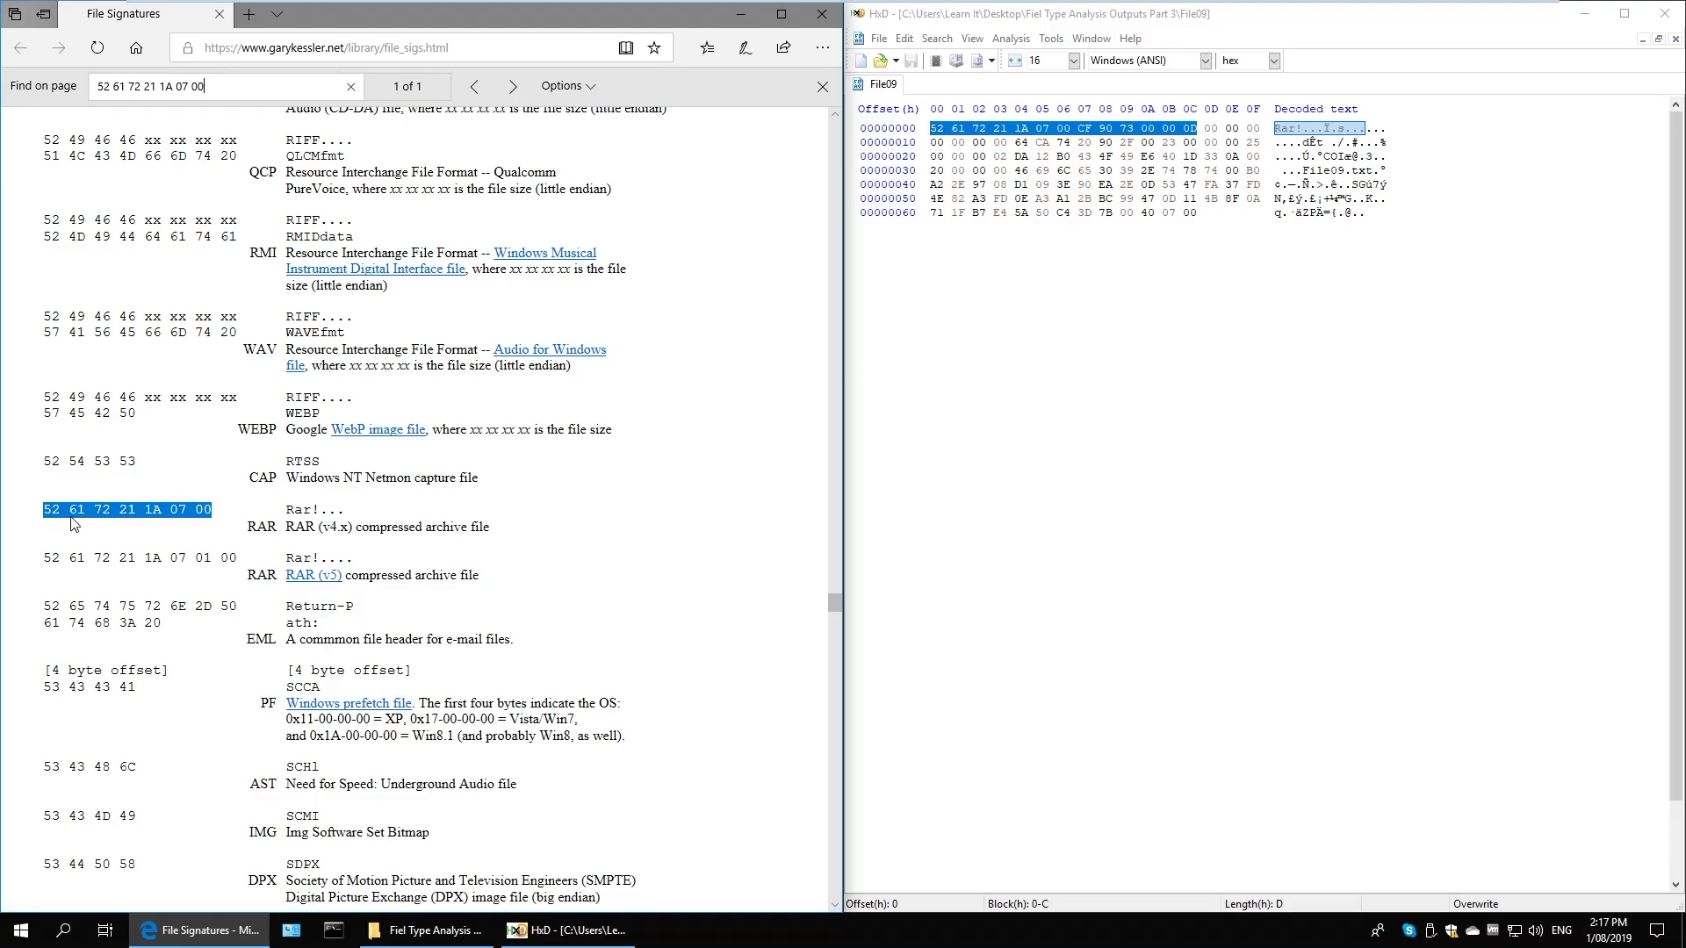
# Rename File09 in the outputs folder to File09.rar
pyautogui.click(489, 945)
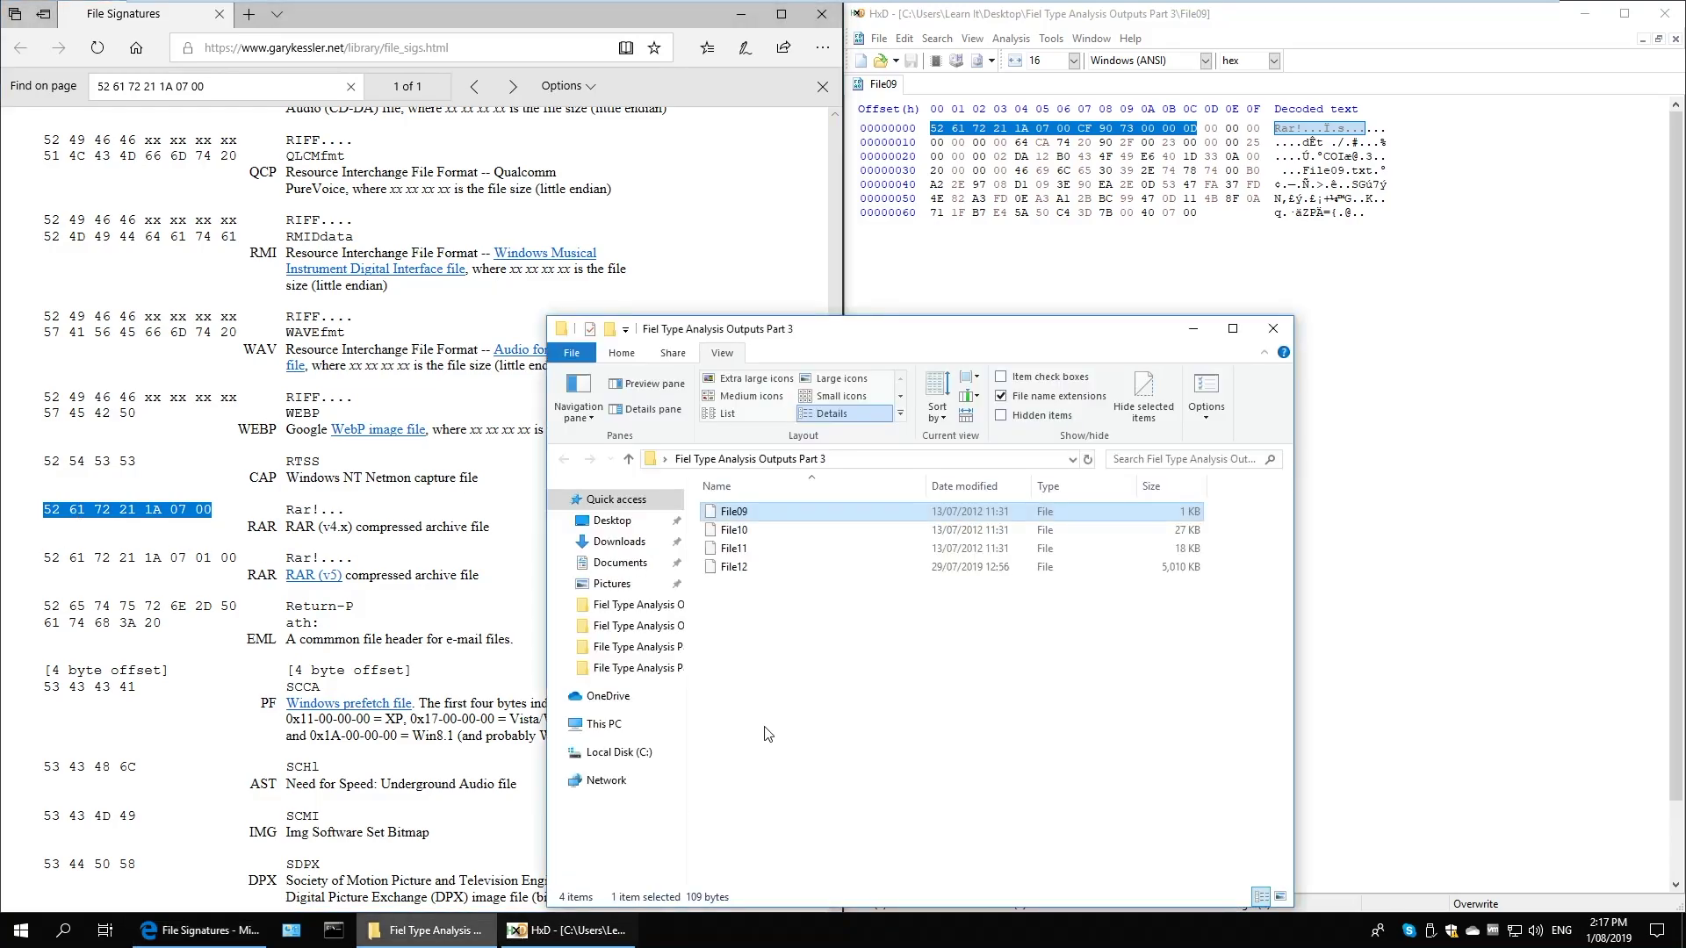
pyautogui.moveTo(918, 340); pyautogui.dragTo(930, 263)
pyautogui.rightClick(746, 432)
pyautogui.click(825, 723)
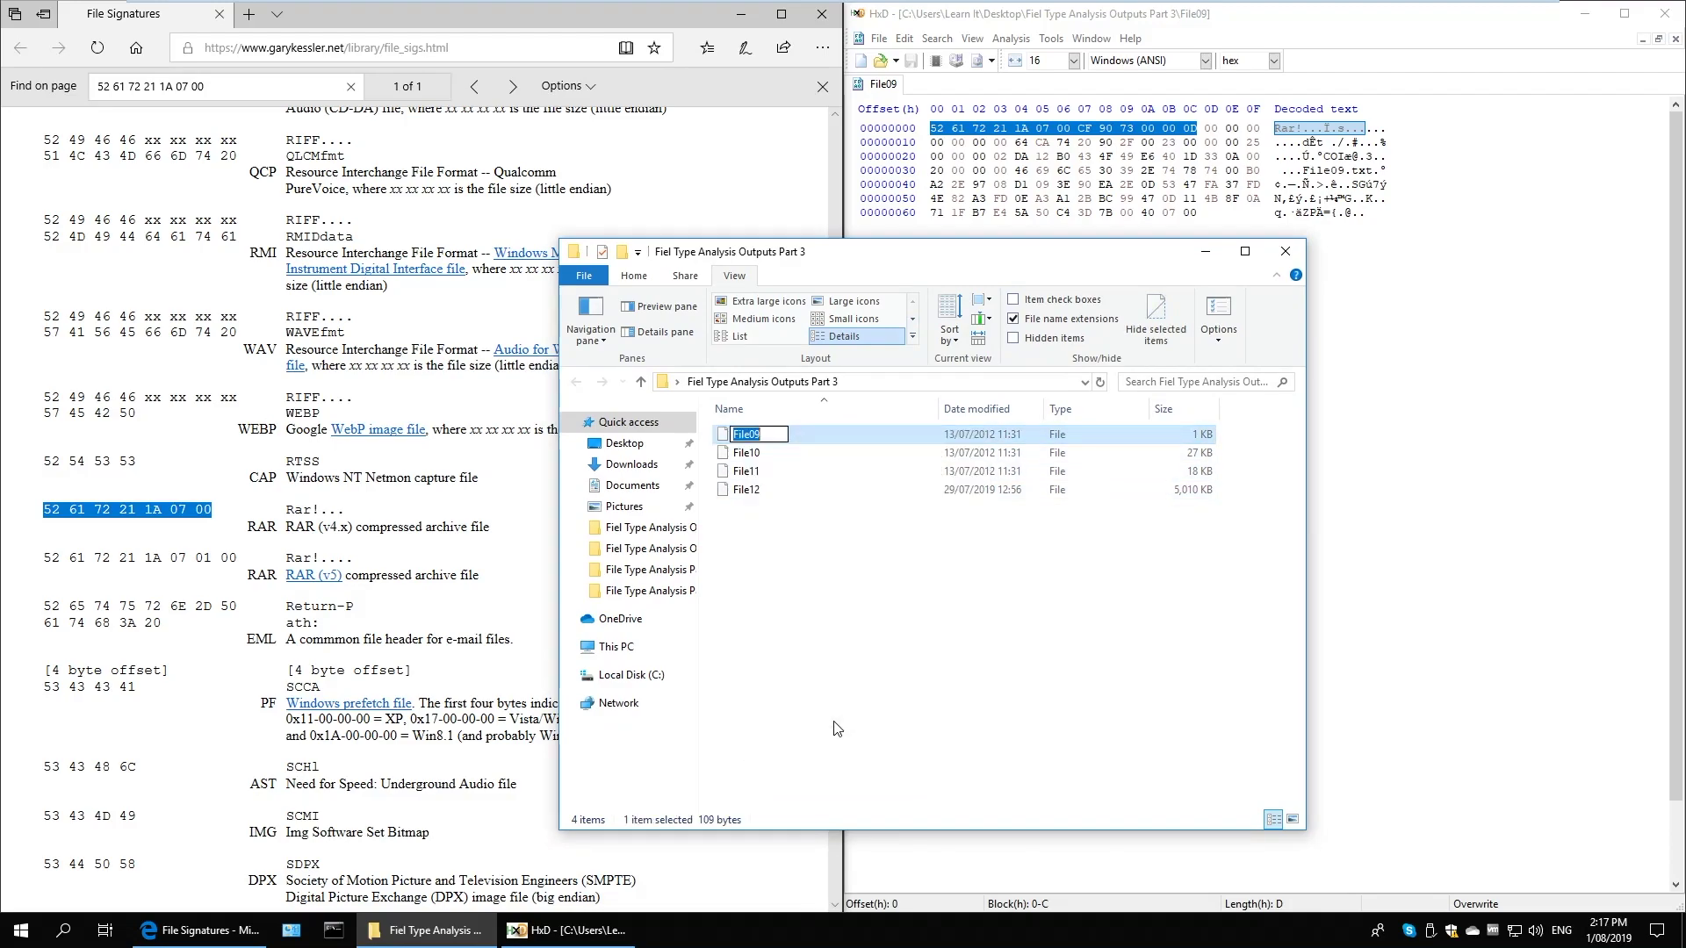
pyautogui.press('End')
pyautogui.write('.rar')
pyautogui.press('Return')
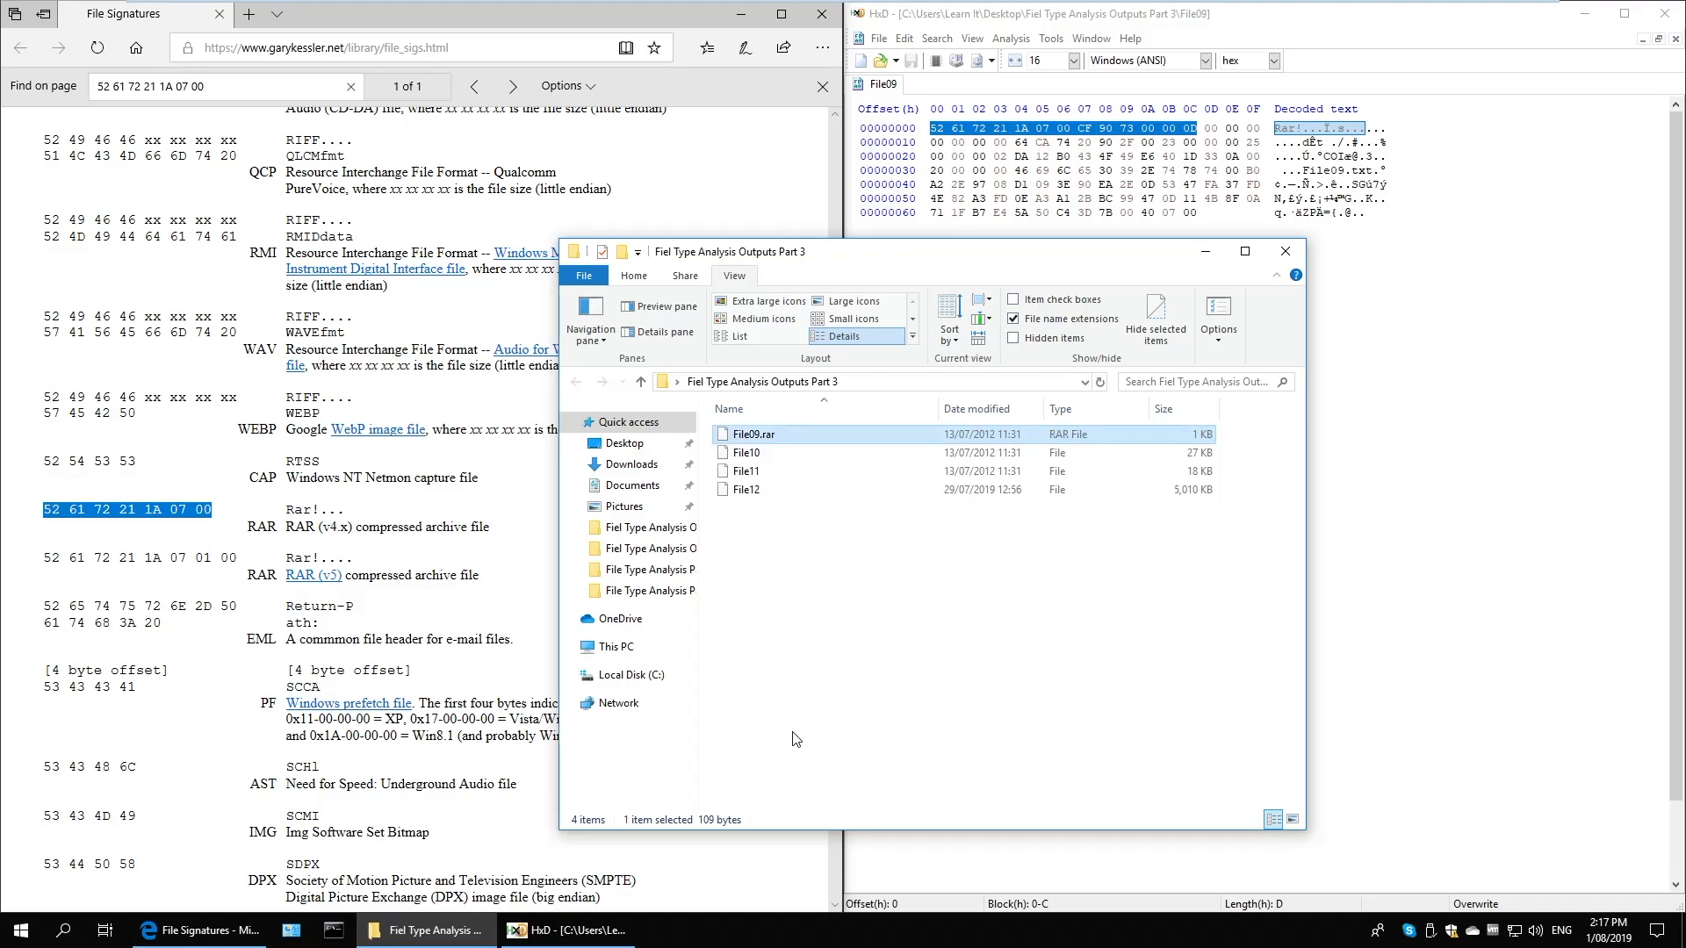
pyautogui.click(217, 932)
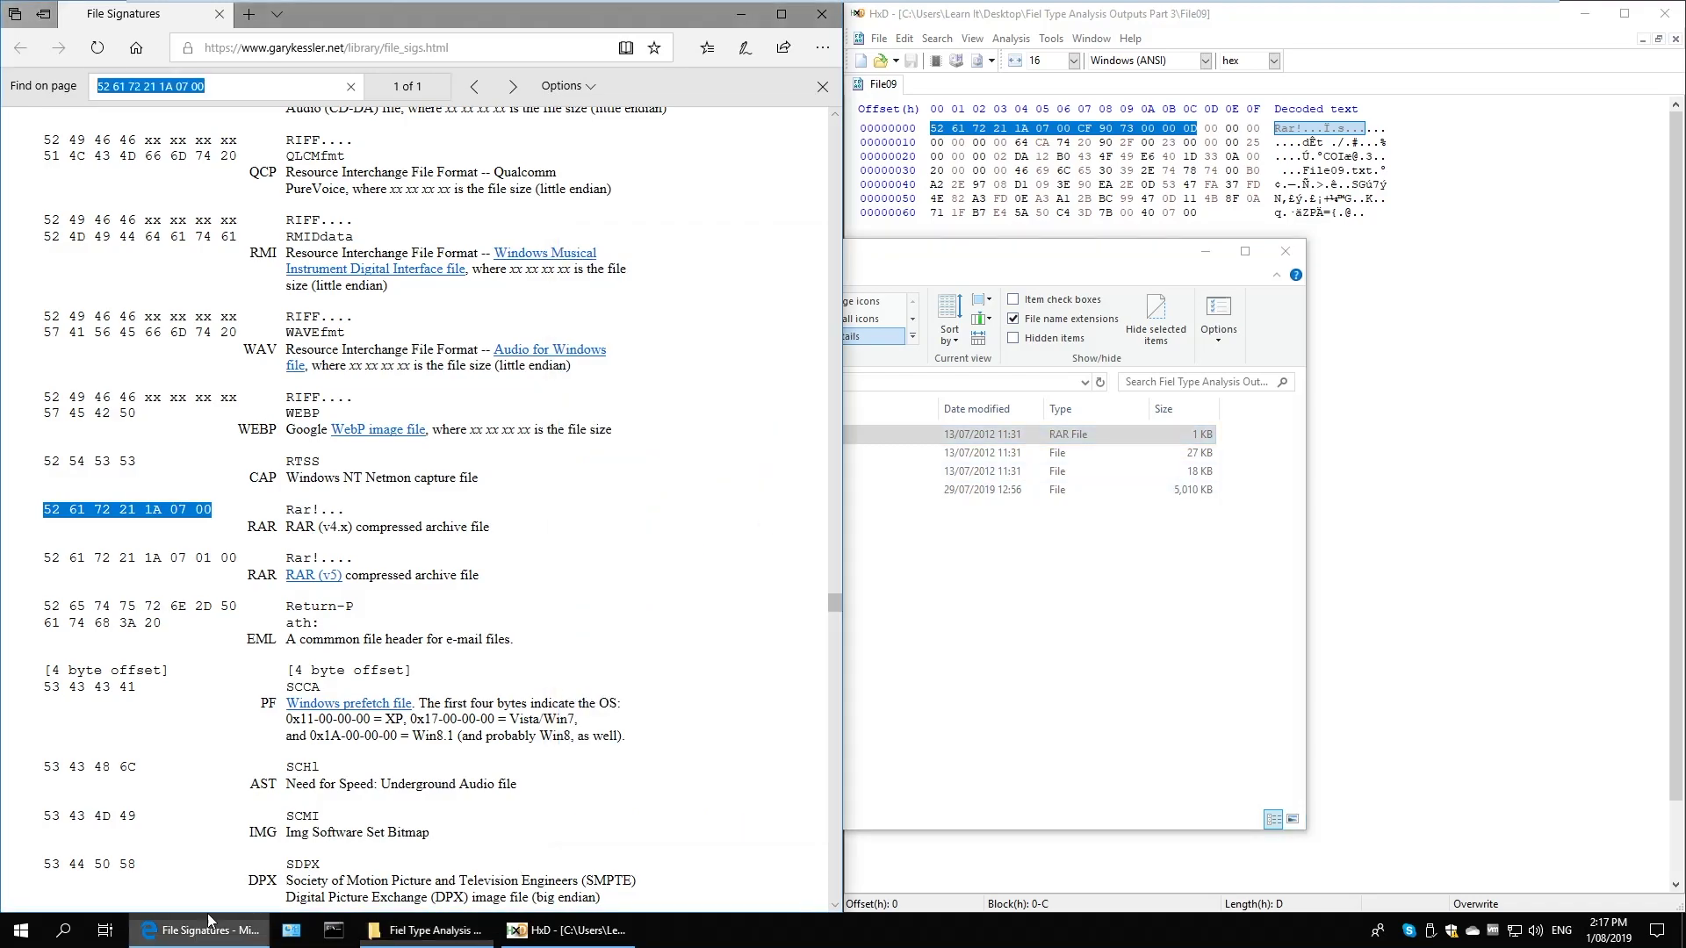
pyautogui.click(245, 22)
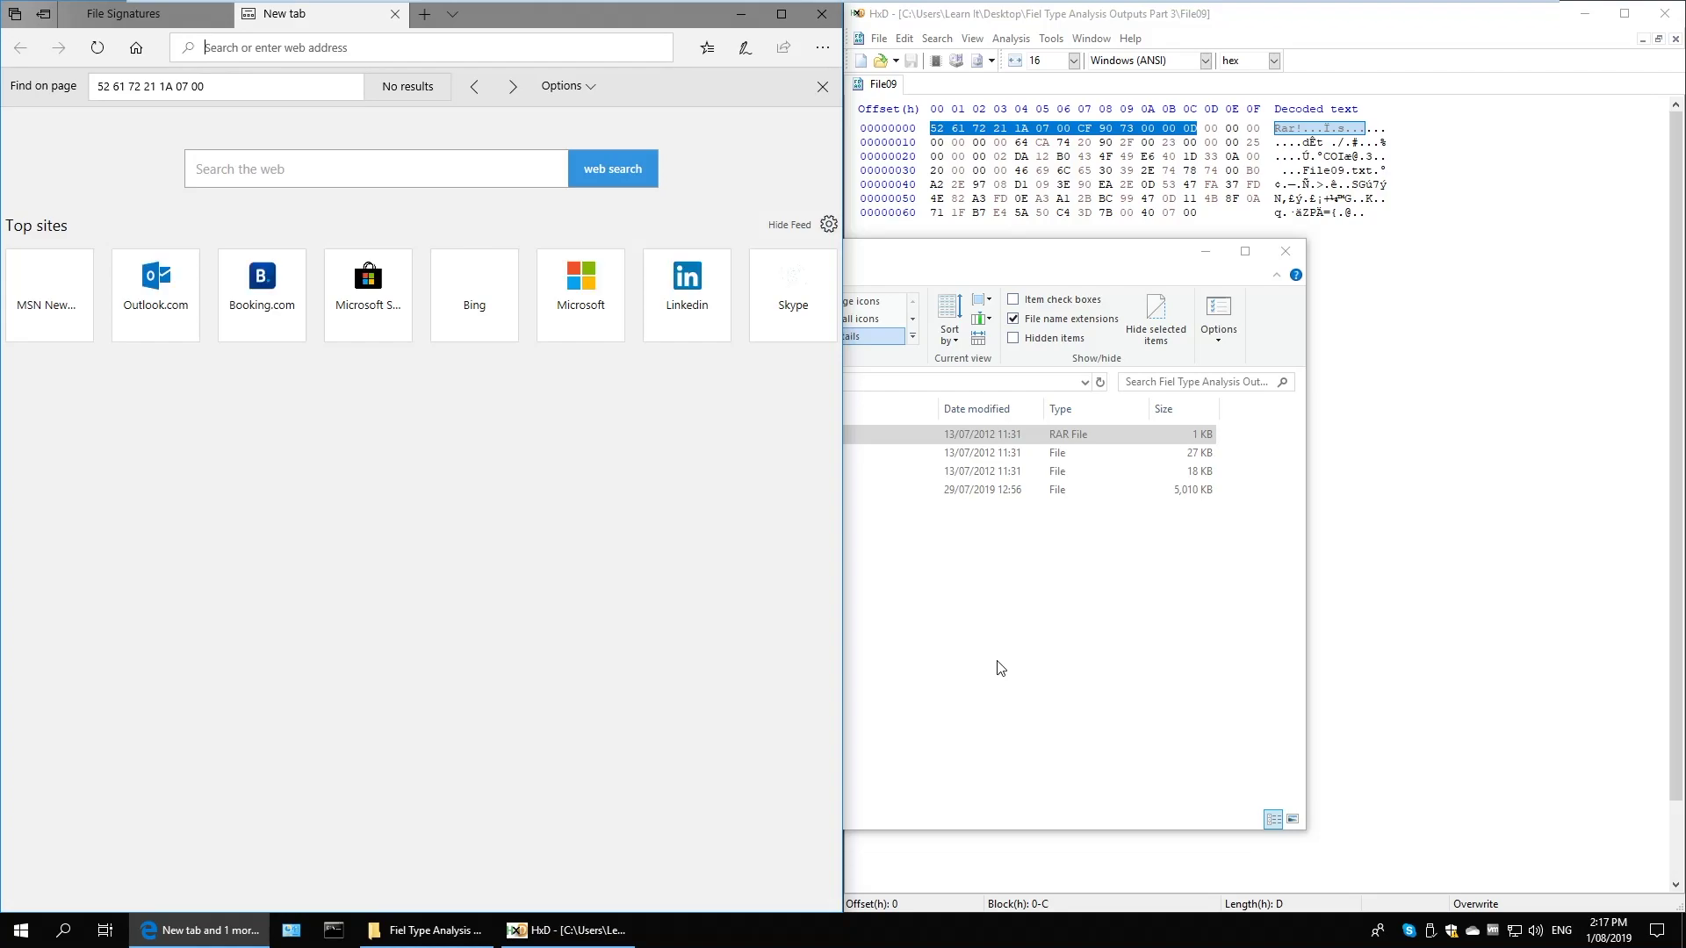
pyautogui.click(998, 666)
pyautogui.click(154, 14)
pyautogui.click(395, 14)
# Extract File09.rar with 7-Zip into a File09 folder within the outputs folder
pyautogui.rightClick(747, 434)
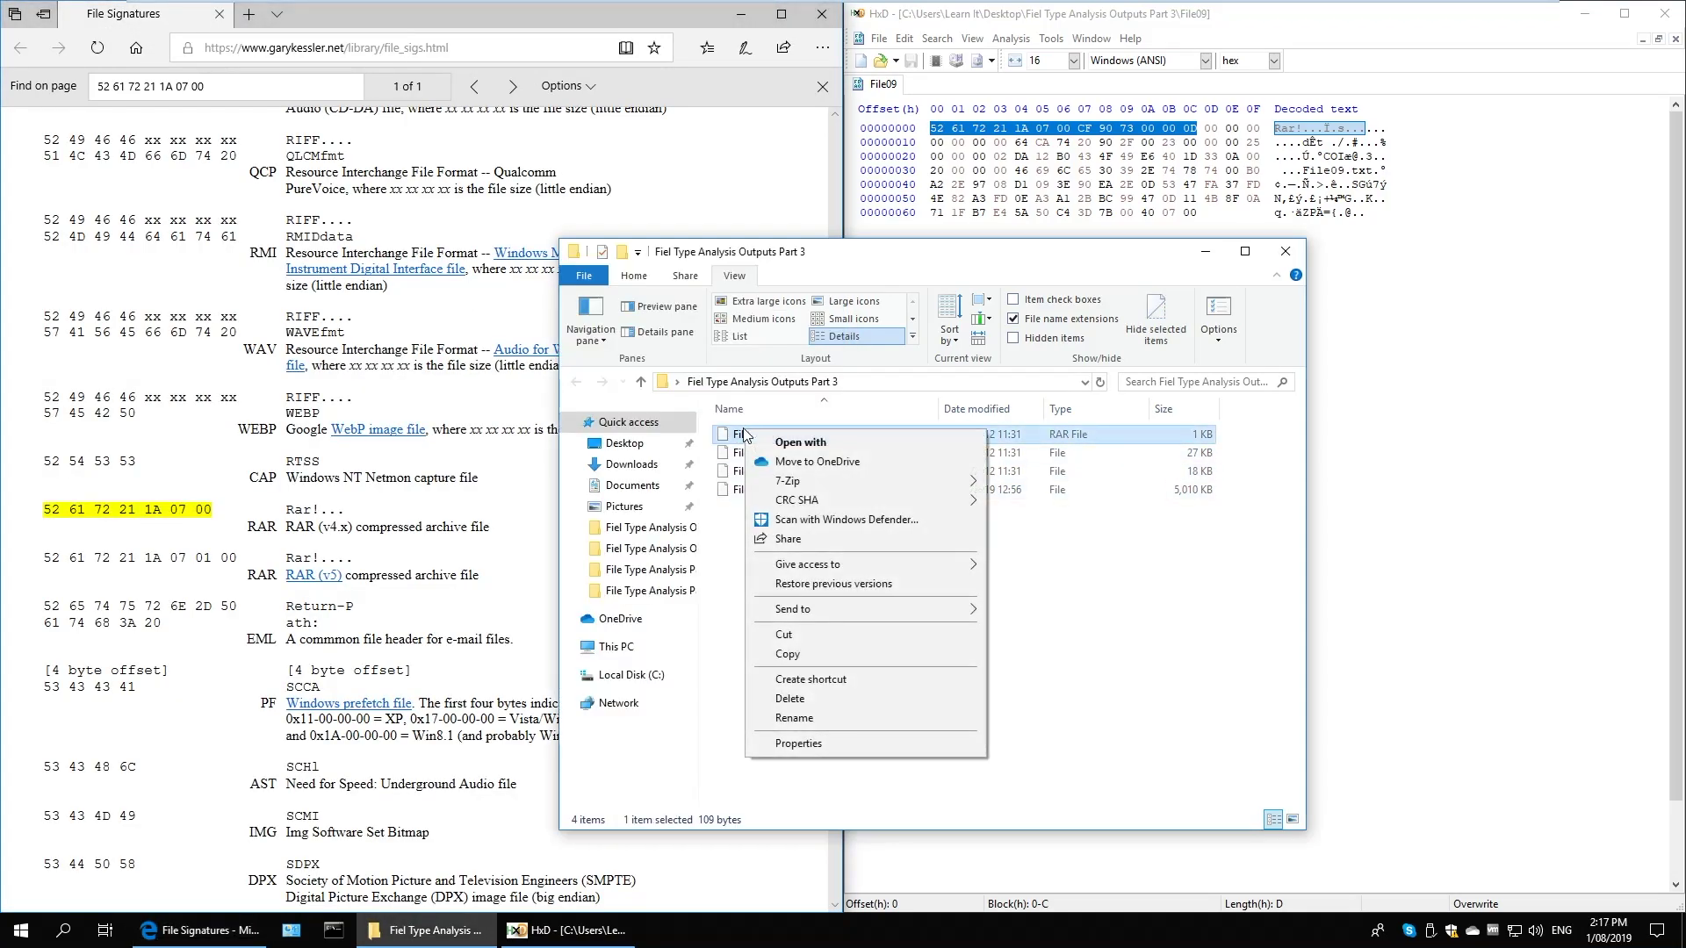
pyautogui.moveTo(820, 481)
pyautogui.press('Escape')
pyautogui.press('Escape')
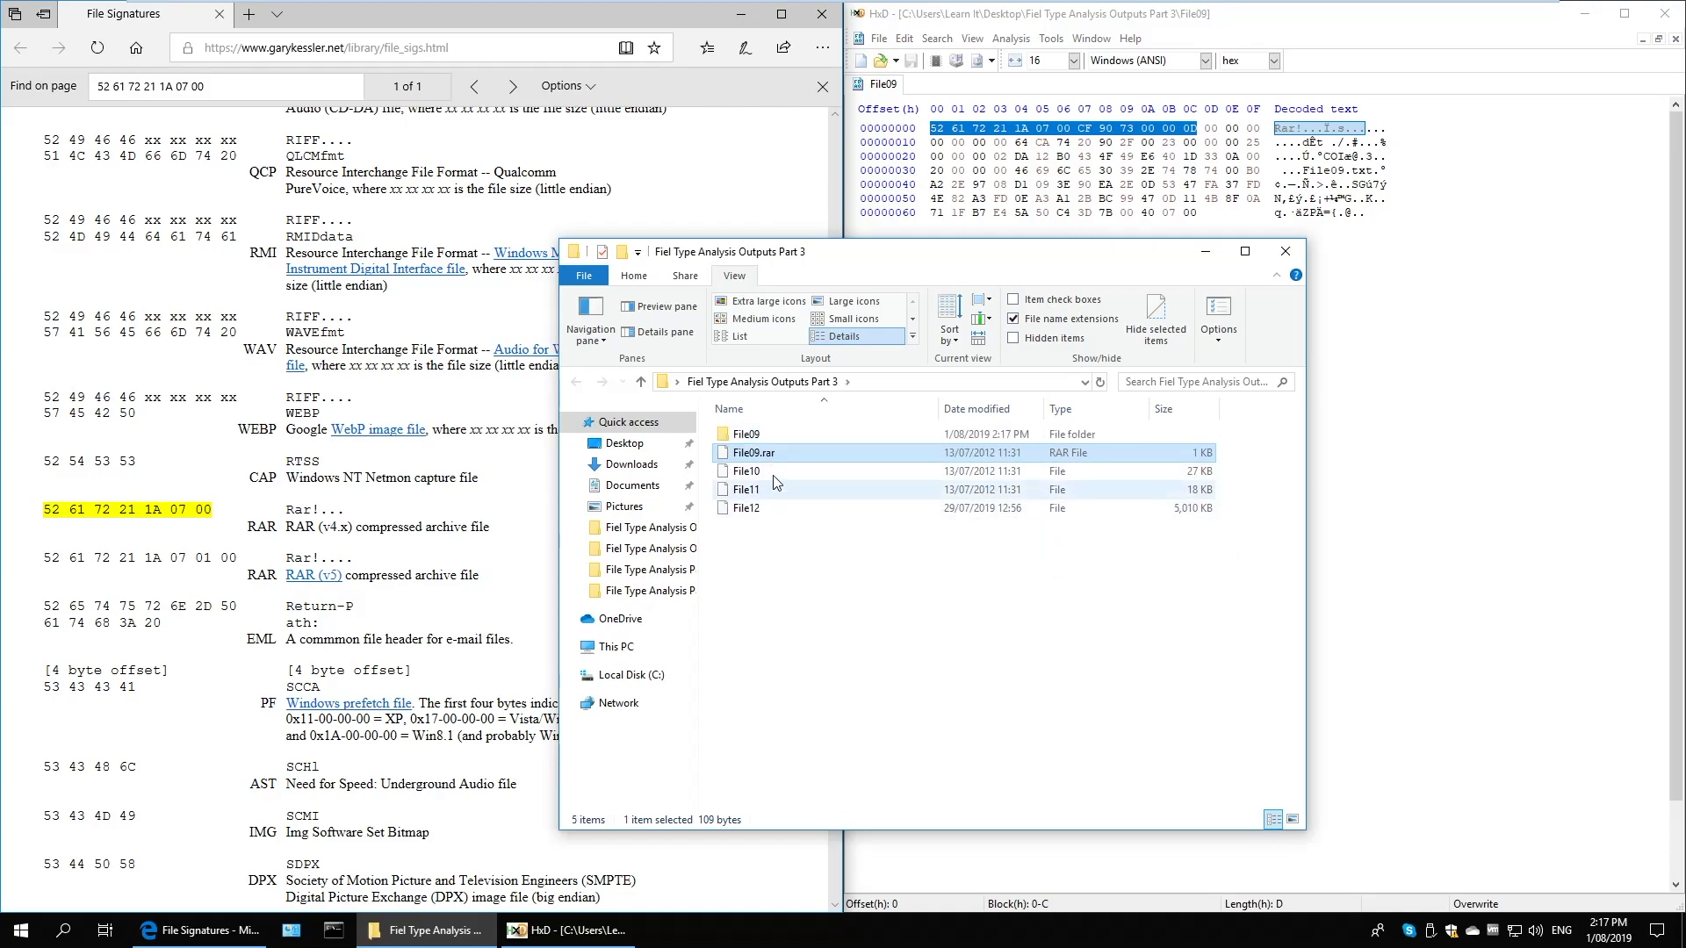
# View the contents of File09.txt in the extracted File09 folder, close it and return to the outputs folder
pyautogui.press('Up')
pyautogui.press('Return')
pyautogui.doubleClick(745, 436)
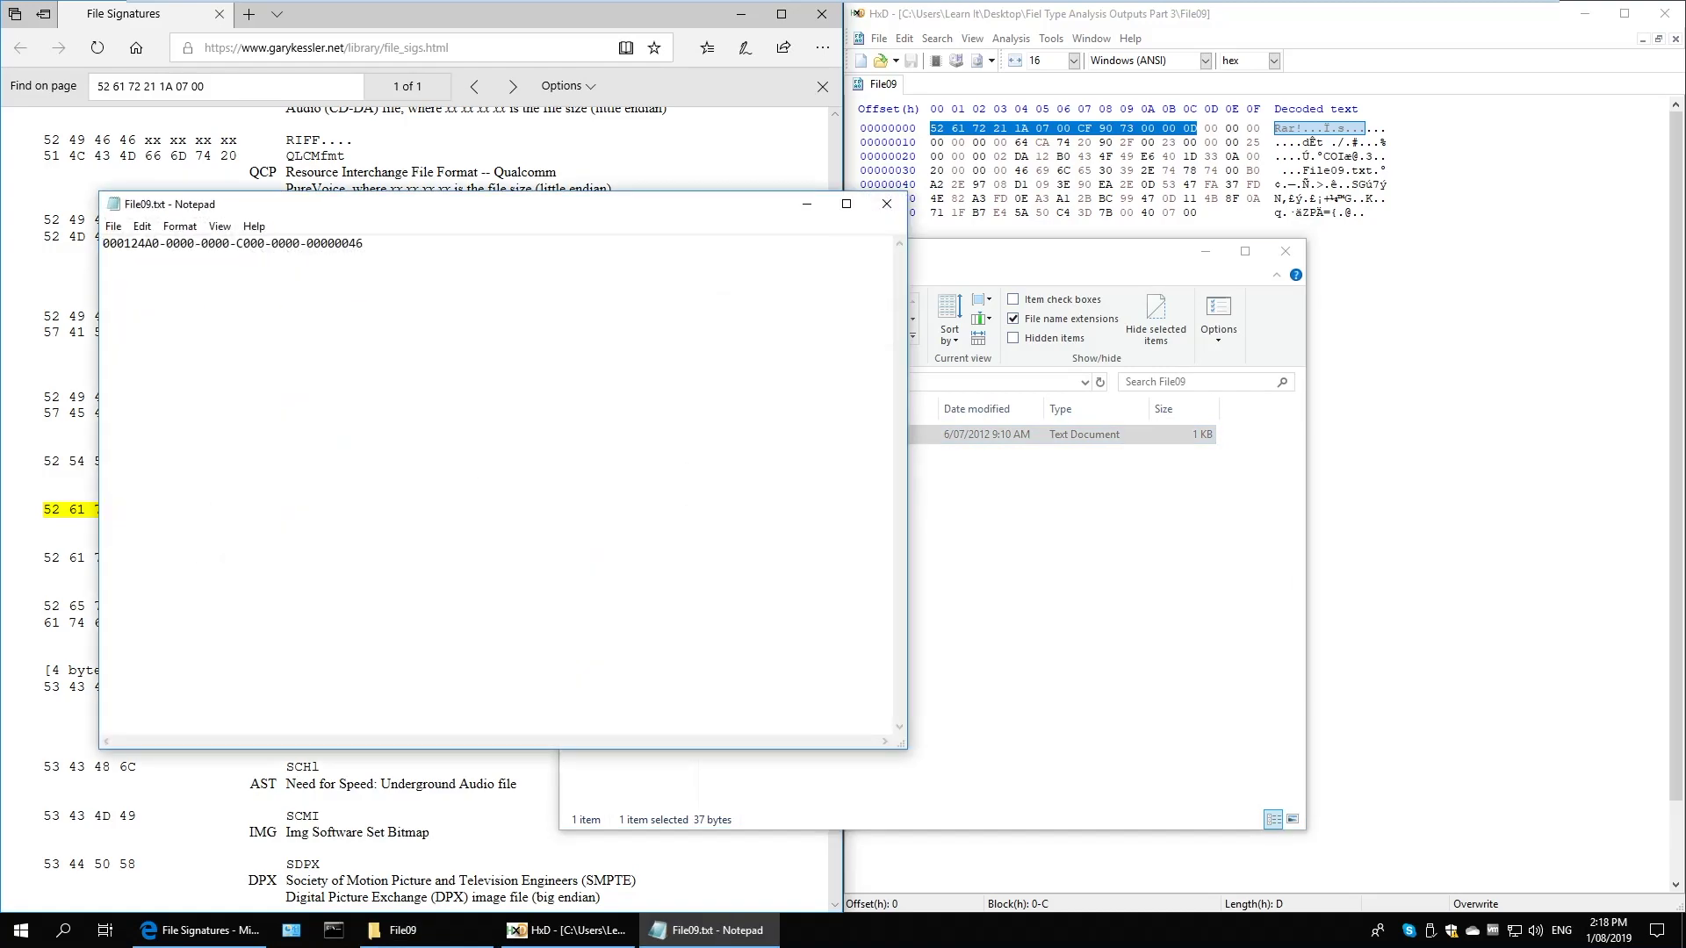
pyautogui.hotkey('ctrl', 'a')
pyautogui.moveTo(427, 204); pyautogui.dragTo(495, 221)
pyautogui.click(199, 260)
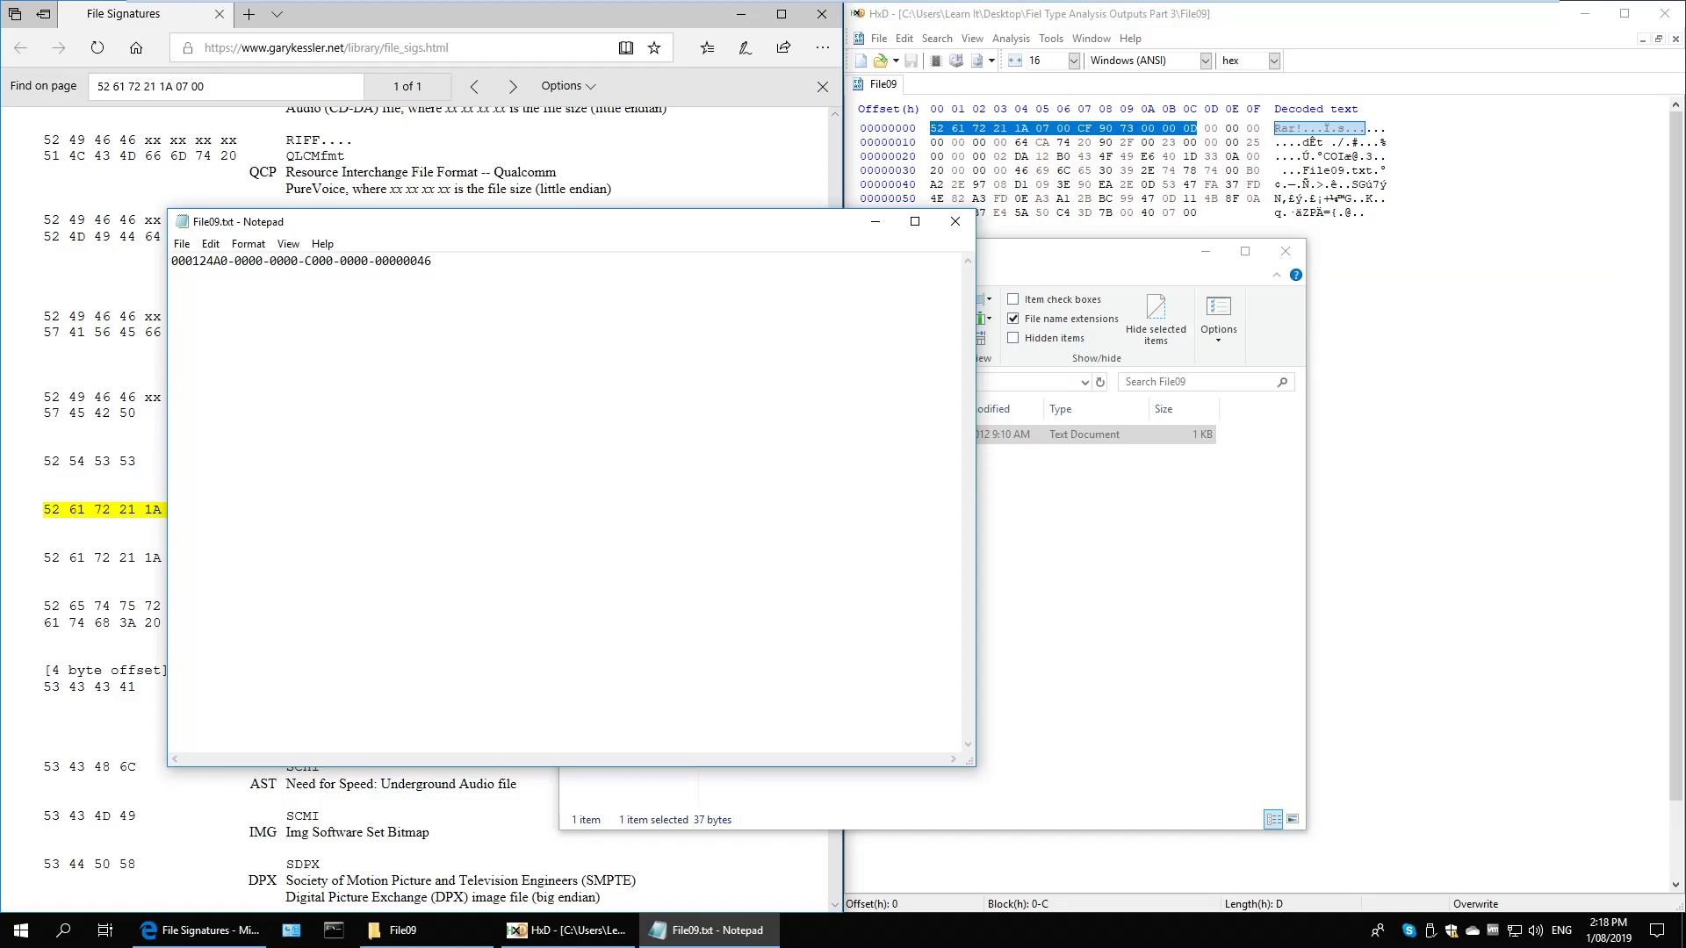
pyautogui.click(963, 230)
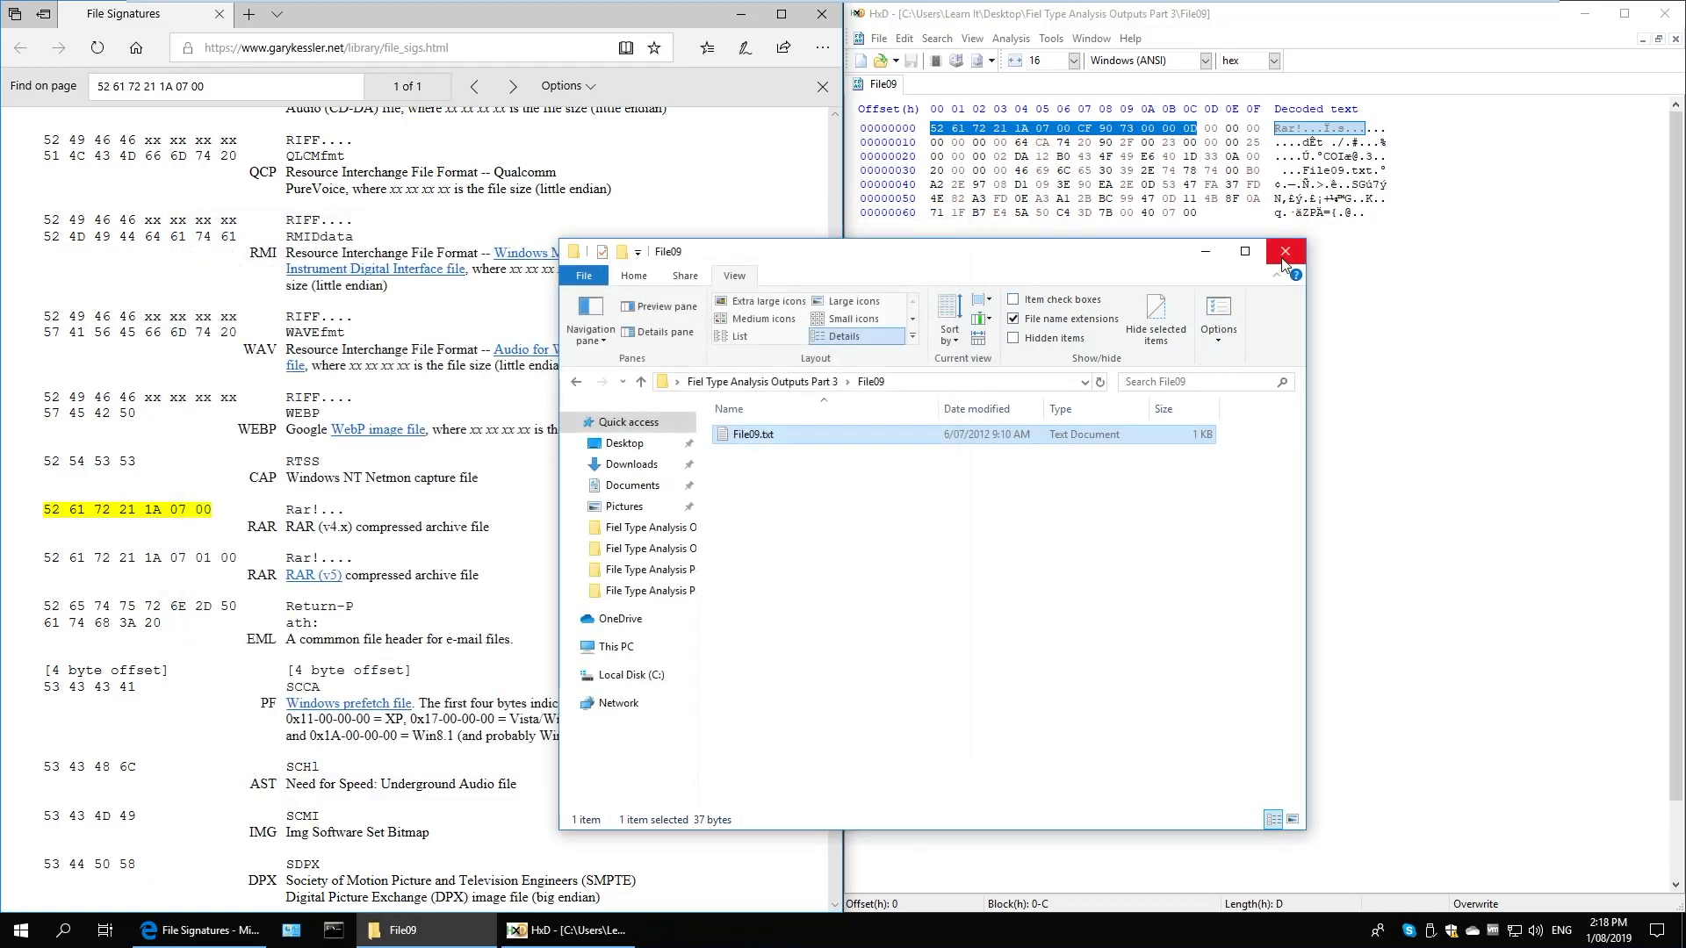
pyautogui.click(576, 381)
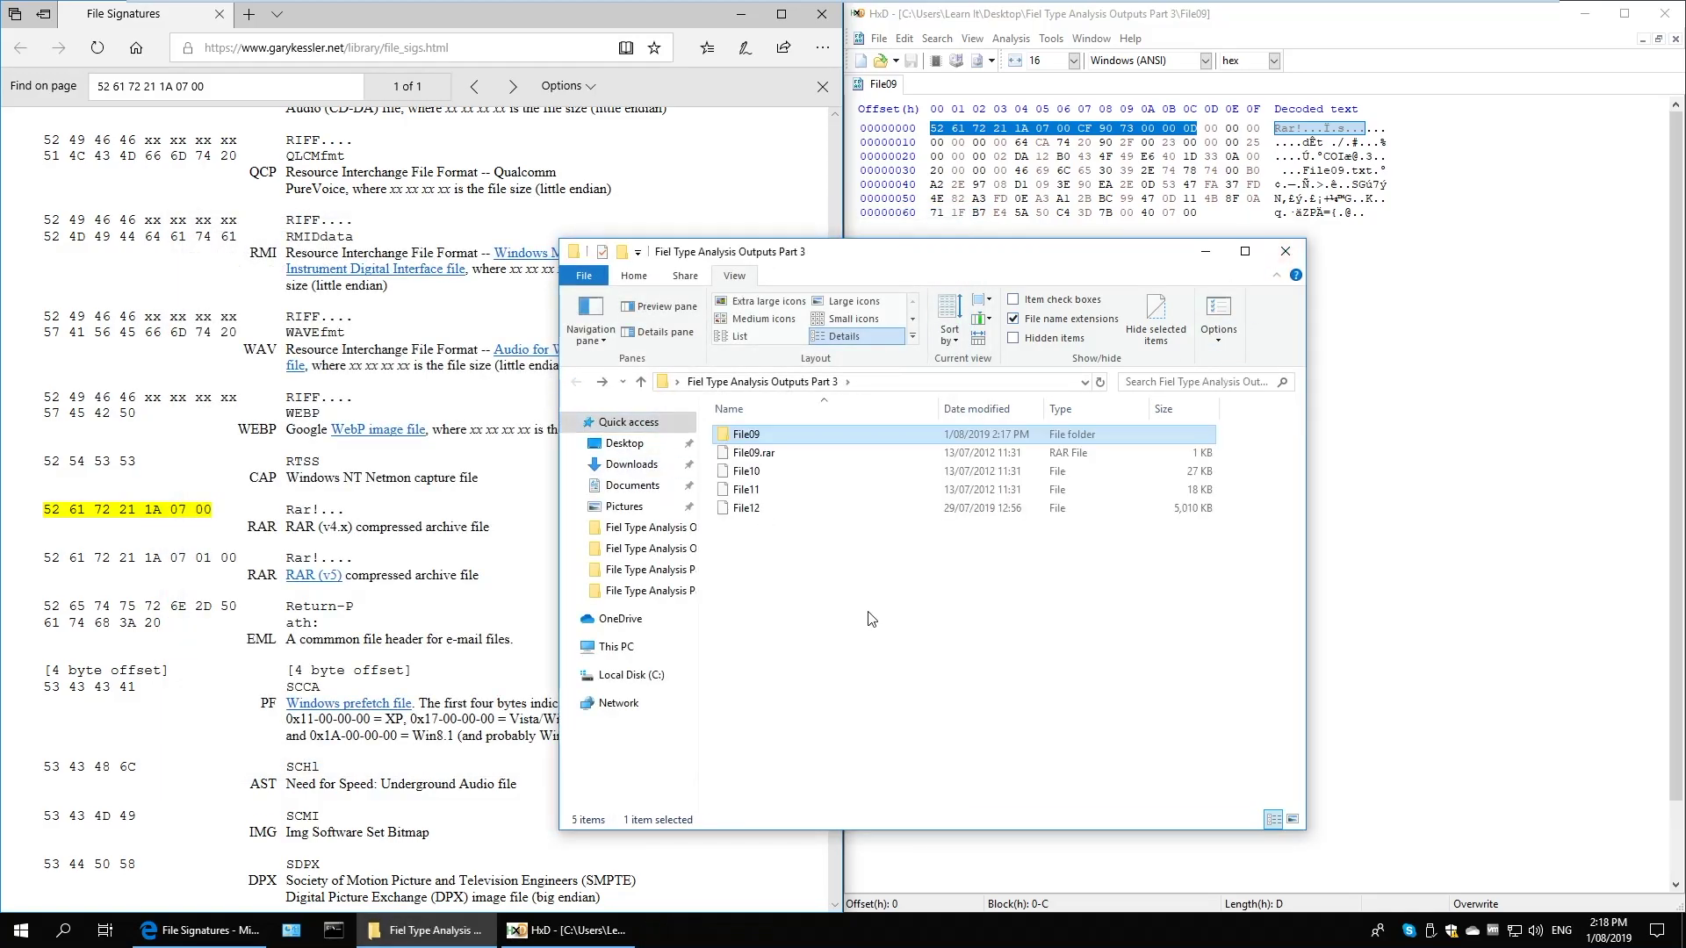
# Load File10 into HxD, copy its leading bytes 89 50 4E 47 0D 0A 1A 0A 00 00 00 0D and search the File Signatures page for them
pyautogui.click(787, 472)
pyautogui.moveTo(787, 467); pyautogui.dragTo(1494, 367)
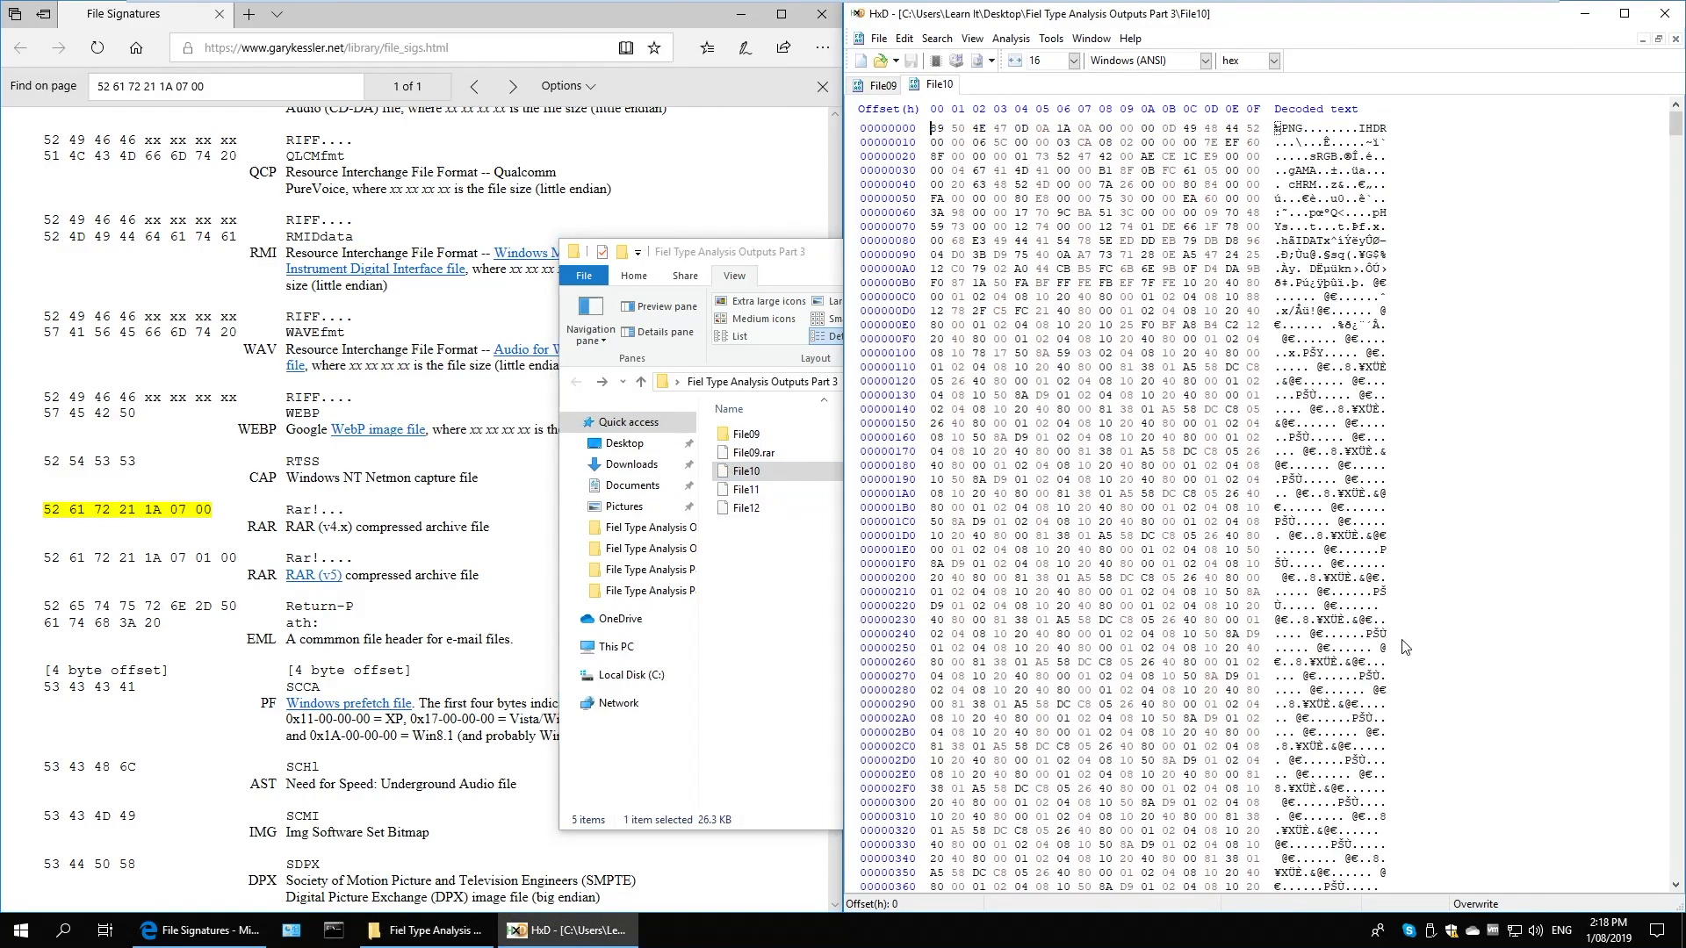
pyautogui.moveTo(938, 128); pyautogui.dragTo(1172, 128)
pyautogui.hotkey('ctrl', 'c')
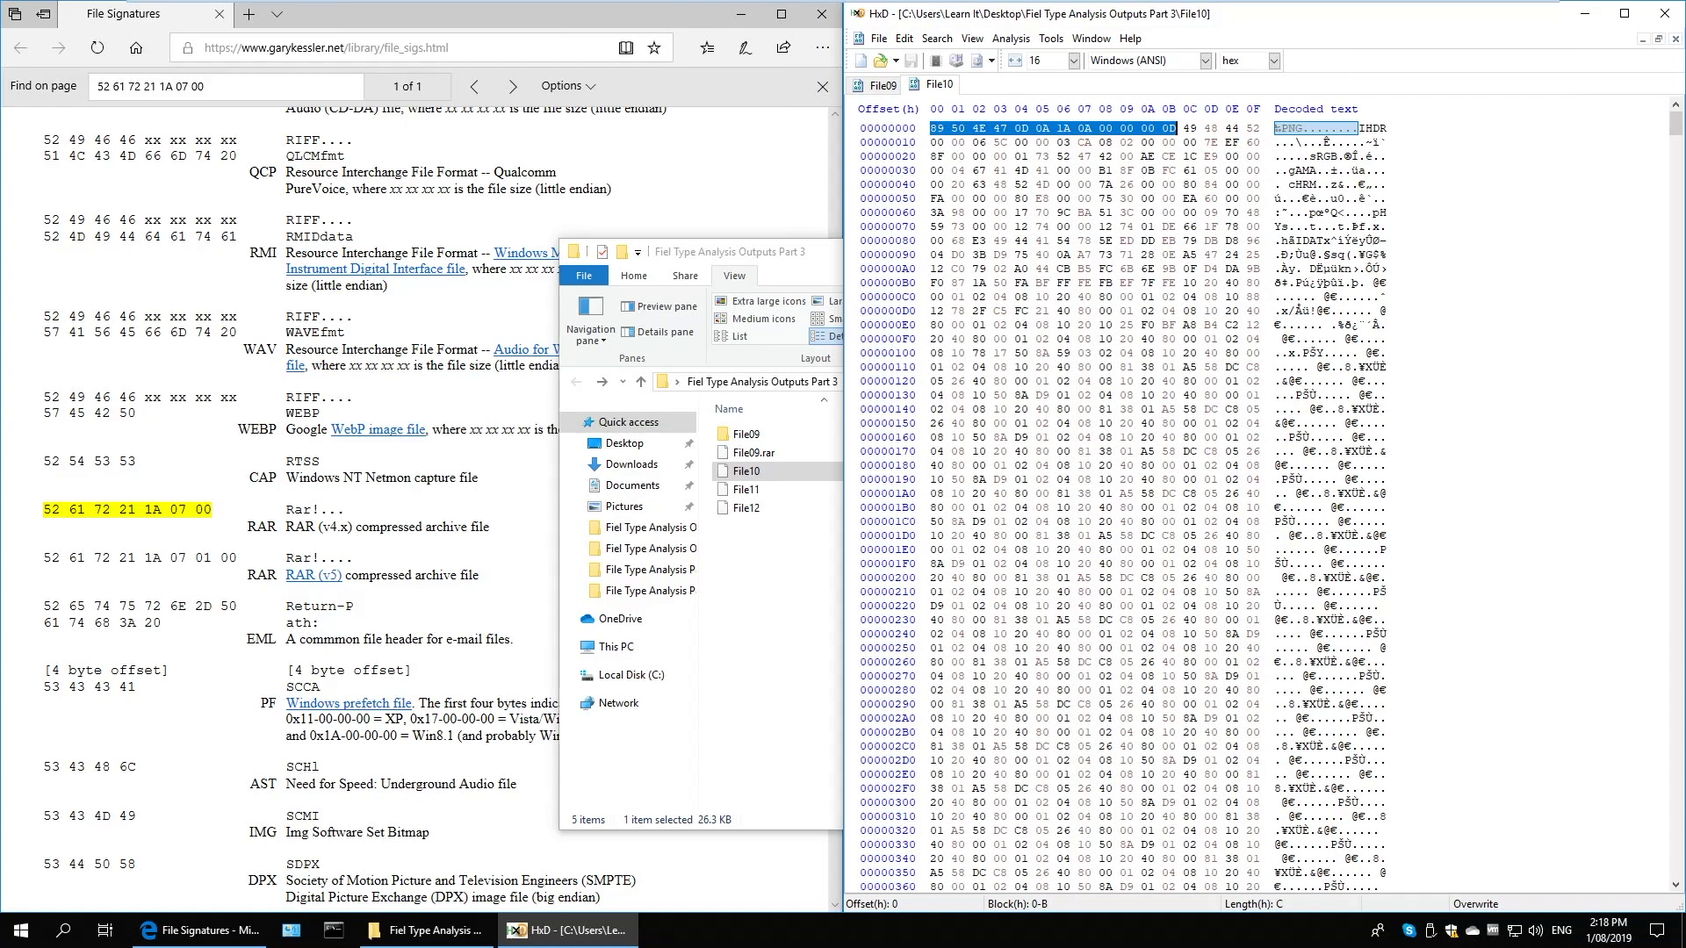
pyautogui.click(98, 86)
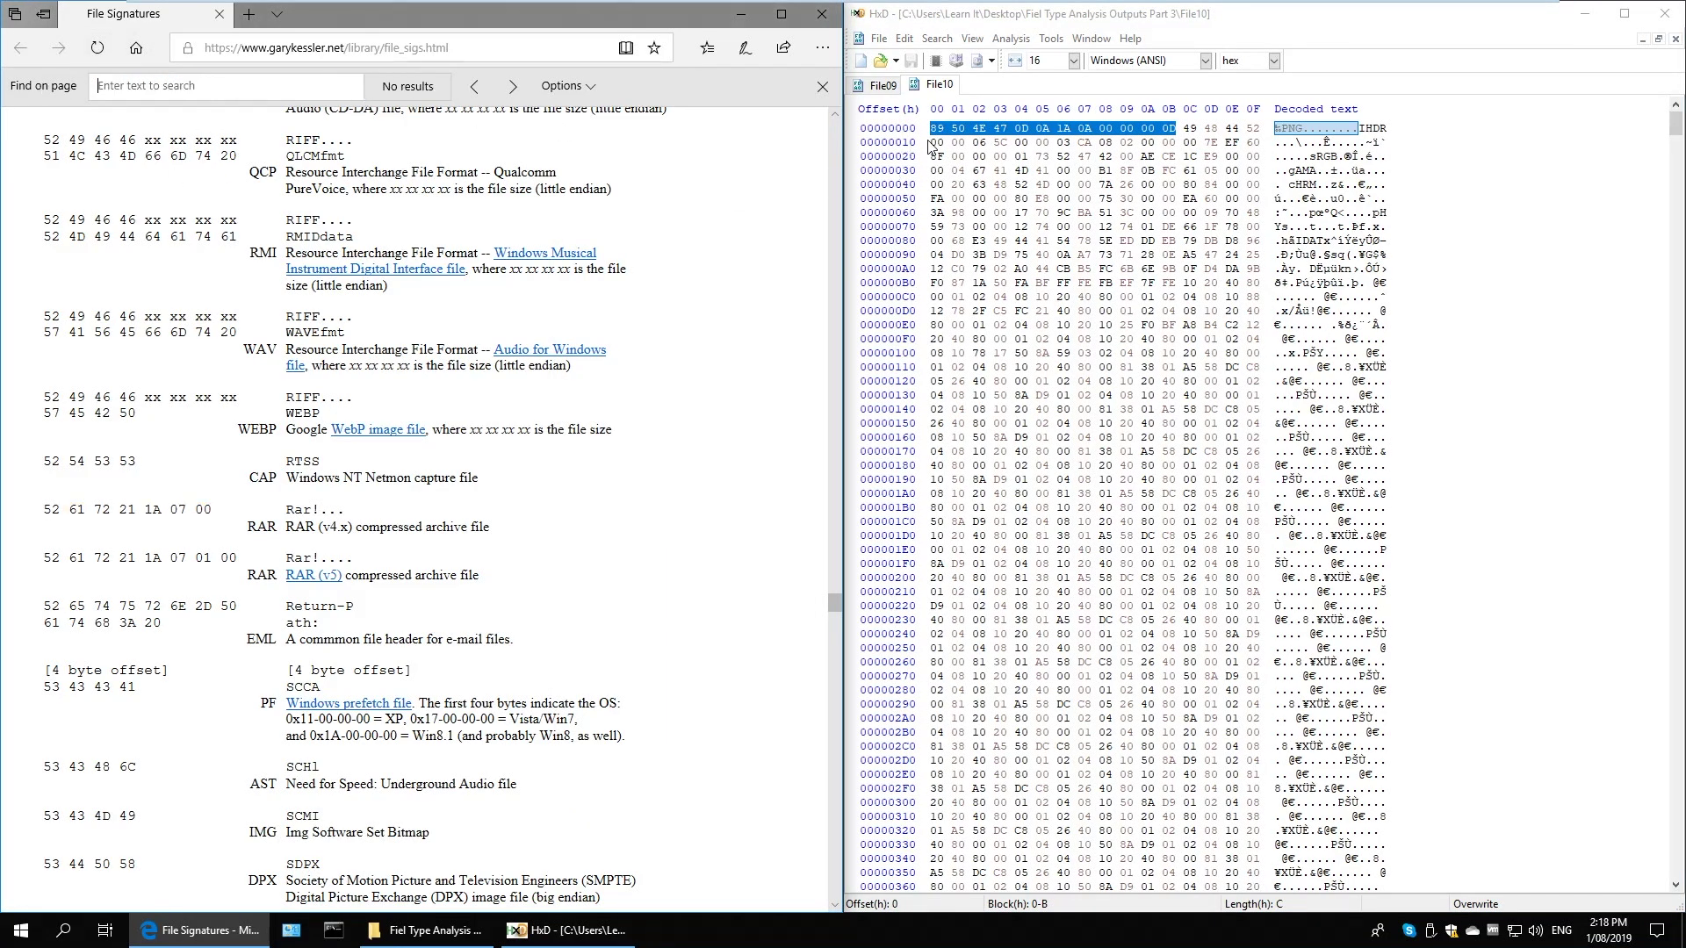
pyautogui.hotkey('ctrl', 'v')
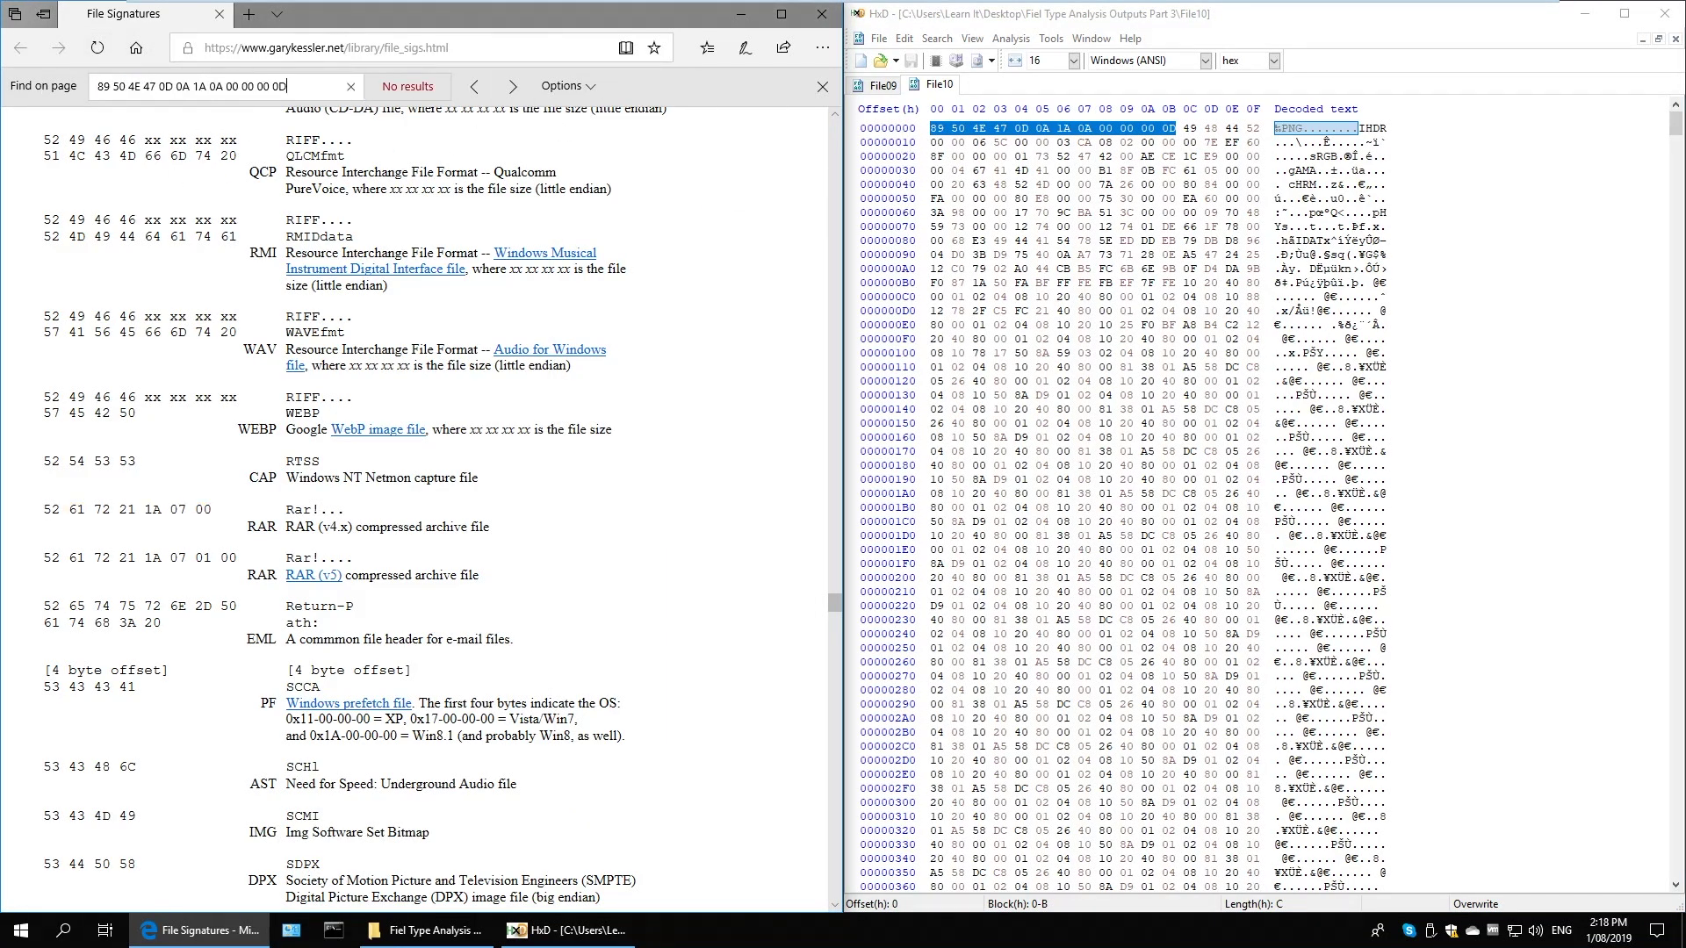
# Shorten the page search to 89 50 4E 47 0D 0A 1A 0A and check the end of File10 in HxD for the matching trailer
pyautogui.press('BackSpace')
pyautogui.press('BackSpace')
pyautogui.press('BackSpace')
pyautogui.press('BackSpace')
pyautogui.press('BackSpace')
pyautogui.press('BackSpace')
pyautogui.press('BackSpace')
pyautogui.press('BackSpace')
pyautogui.press('BackSpace')
pyautogui.press('BackSpace')
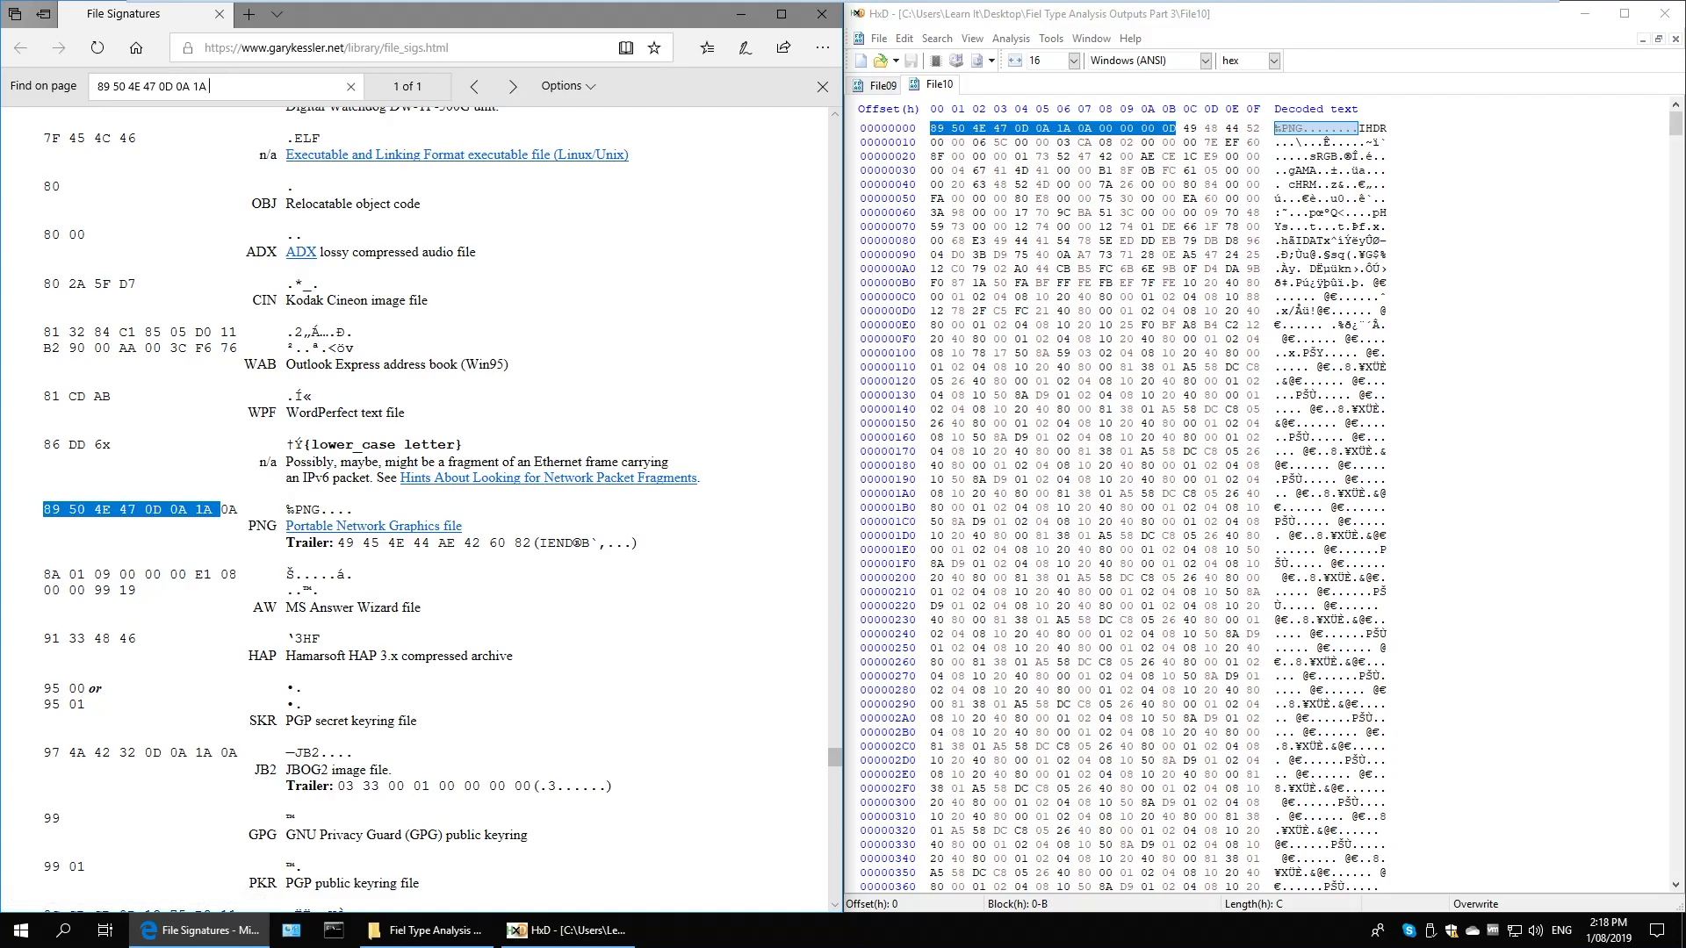
pyautogui.write('A')
pyautogui.moveTo(1674, 125); pyautogui.dragTo(1677, 856)
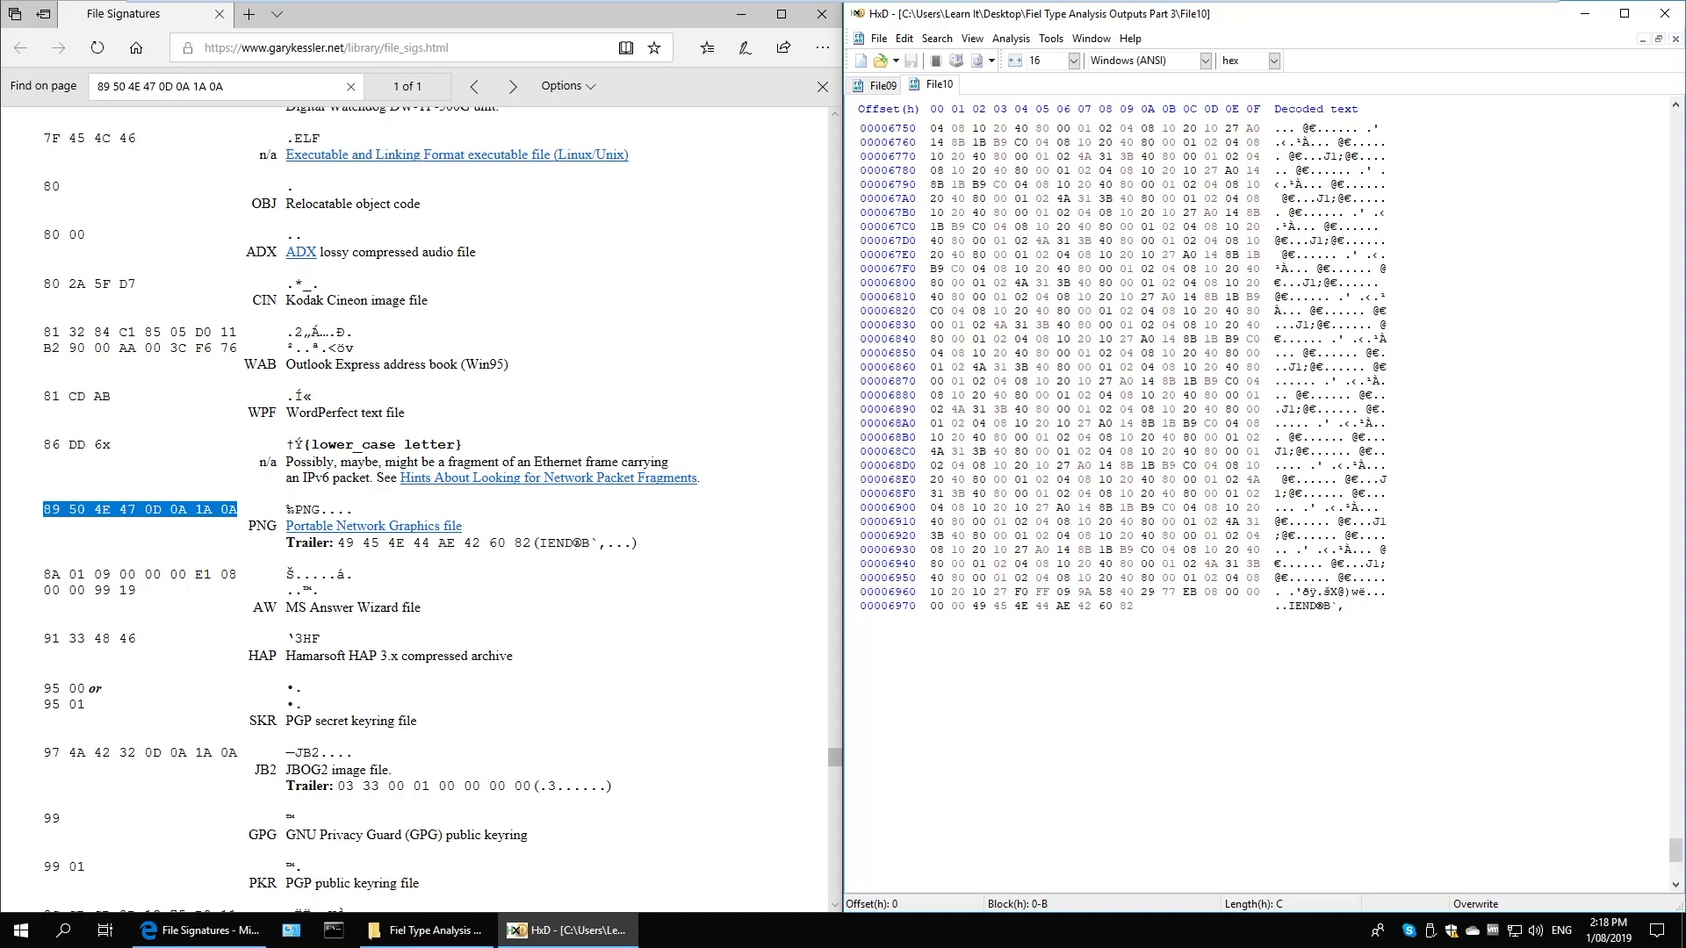
pyautogui.moveTo(1677, 845); pyautogui.dragTo(1675, 123)
# Rename File10 in the outputs folder to File10.txt and check the effect on the open file in HxD
pyautogui.click(428, 930)
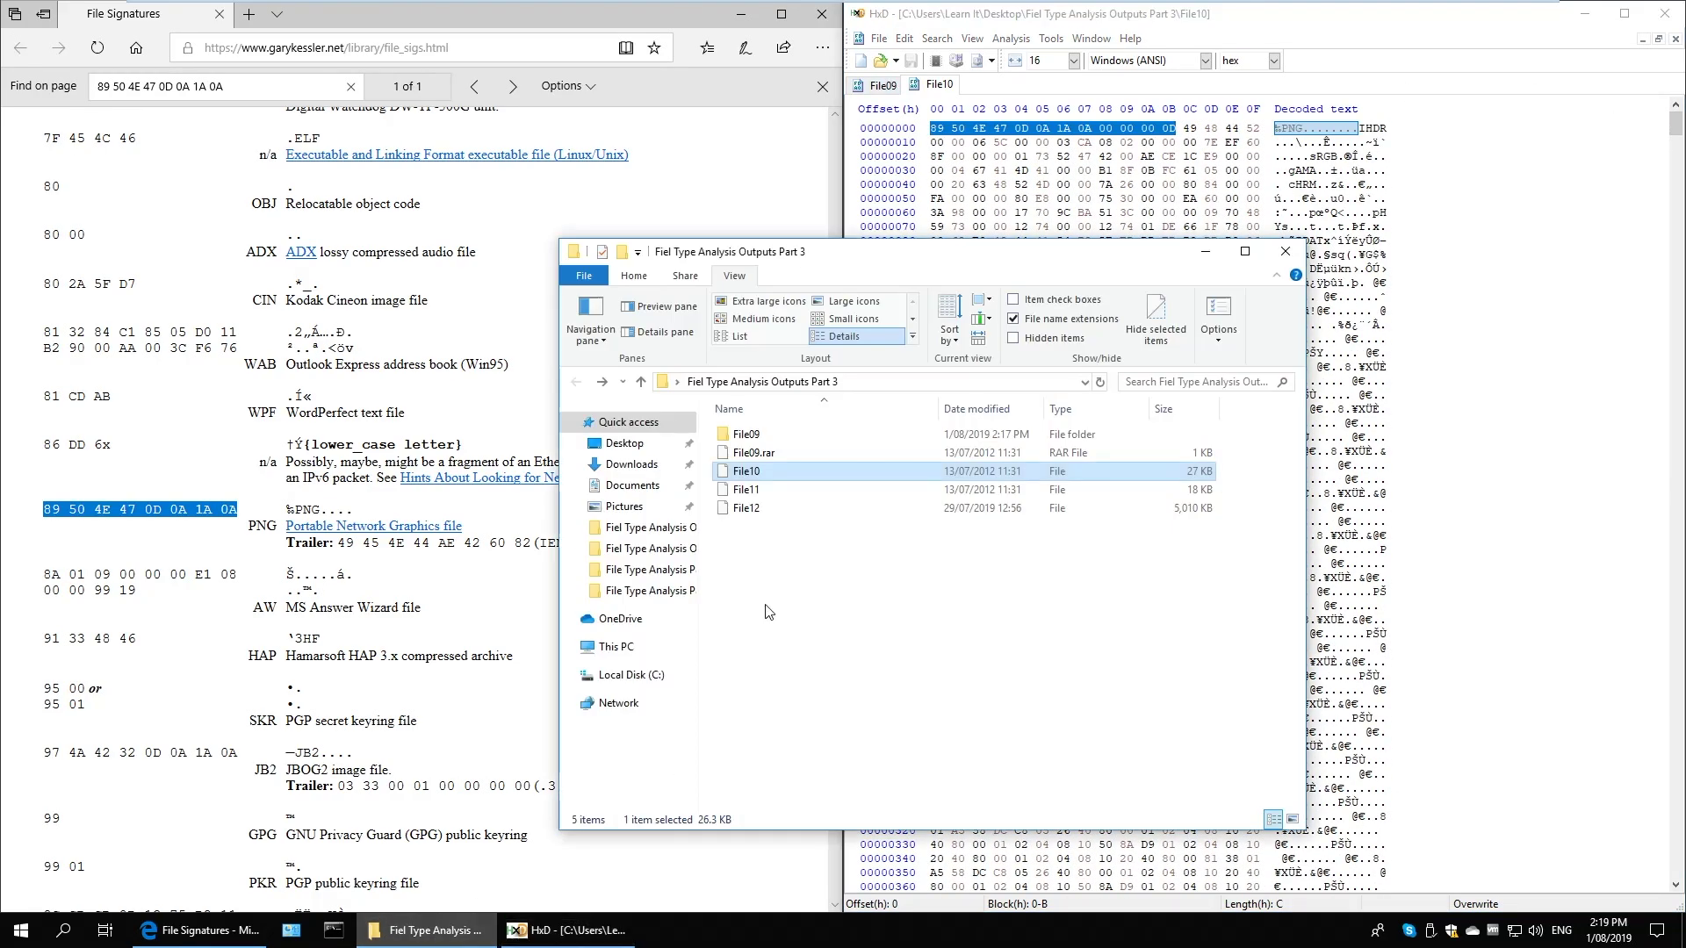
pyautogui.press('F2')
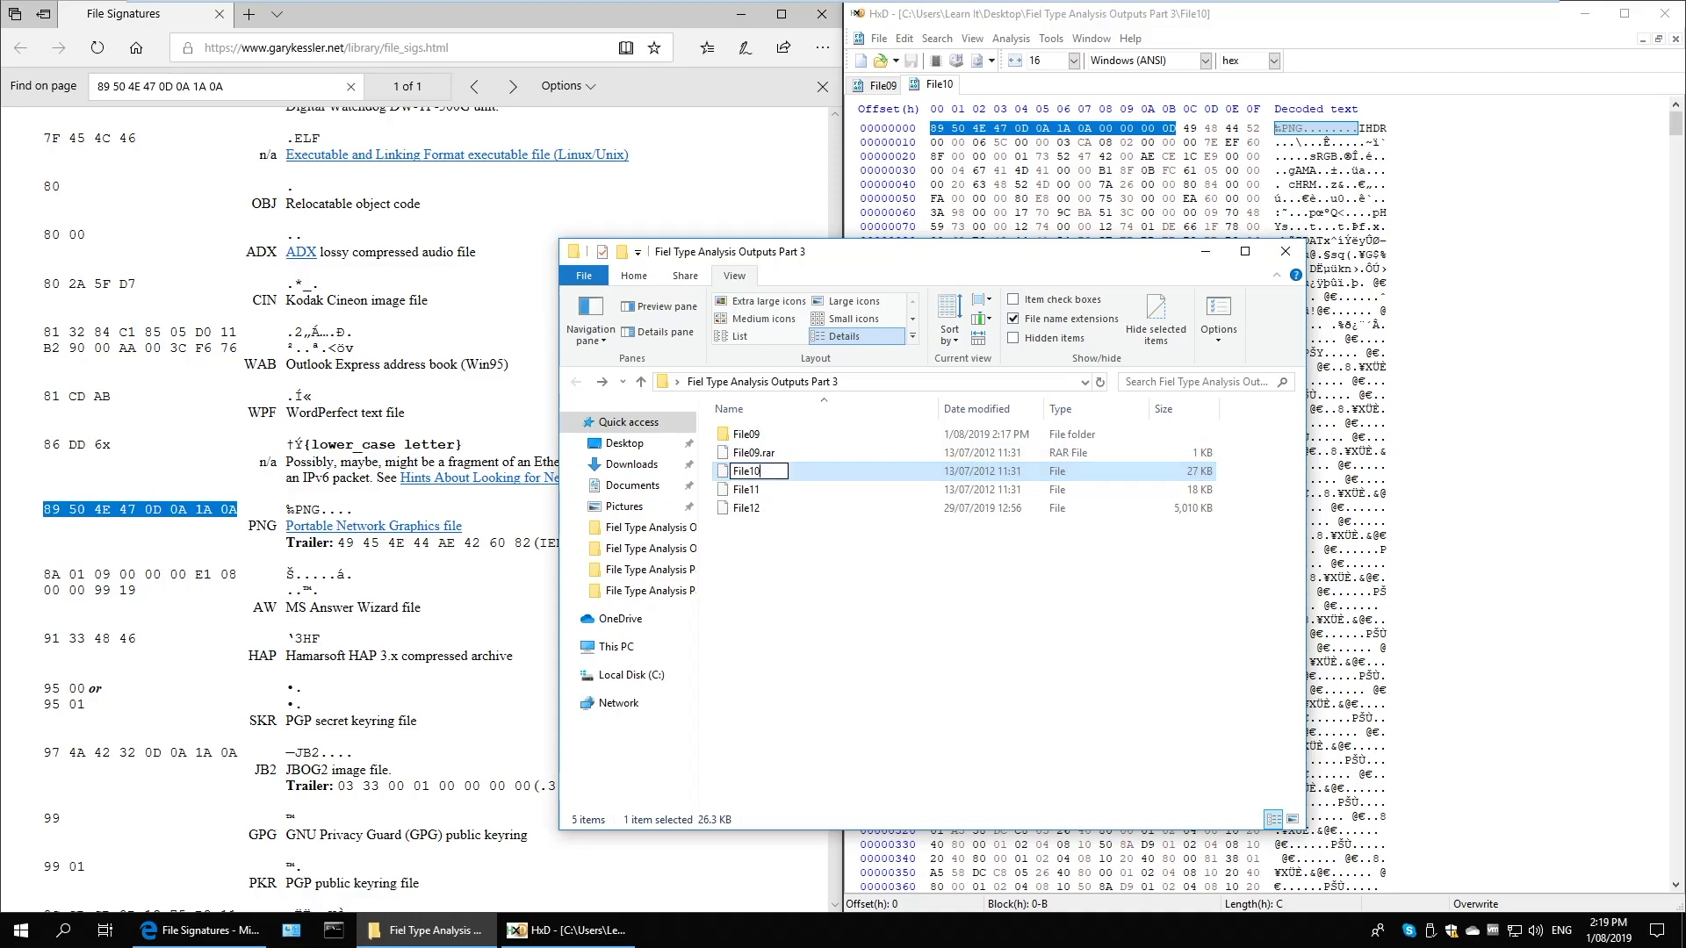
pyautogui.press('Return')
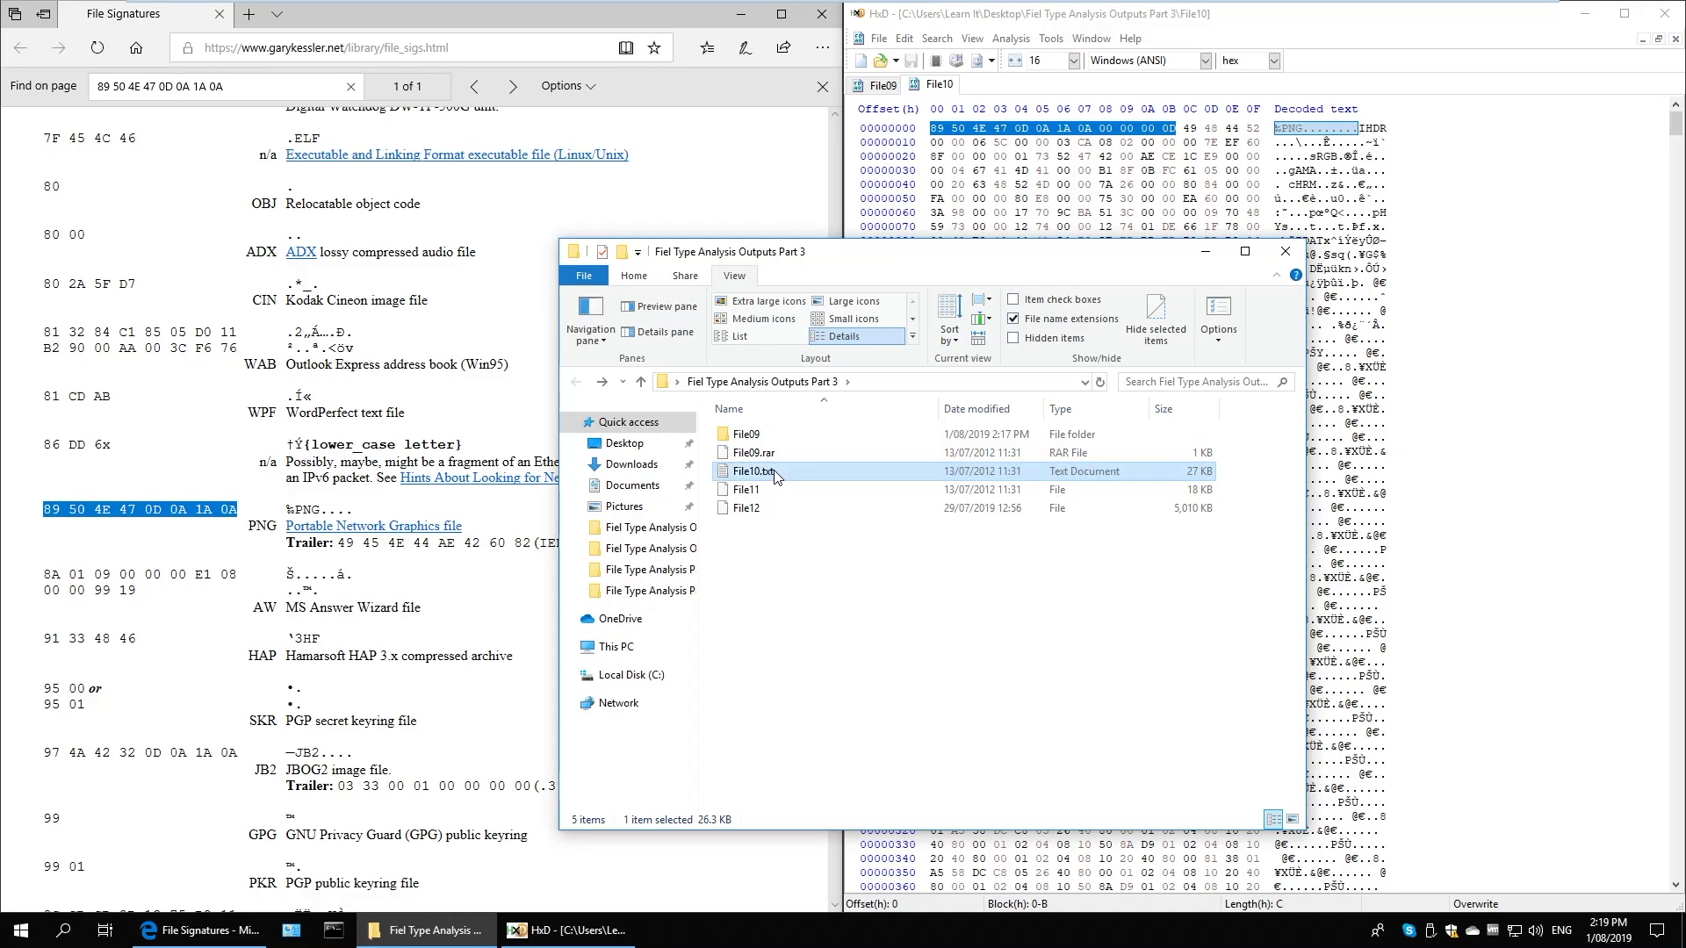
pyautogui.click(1574, 587)
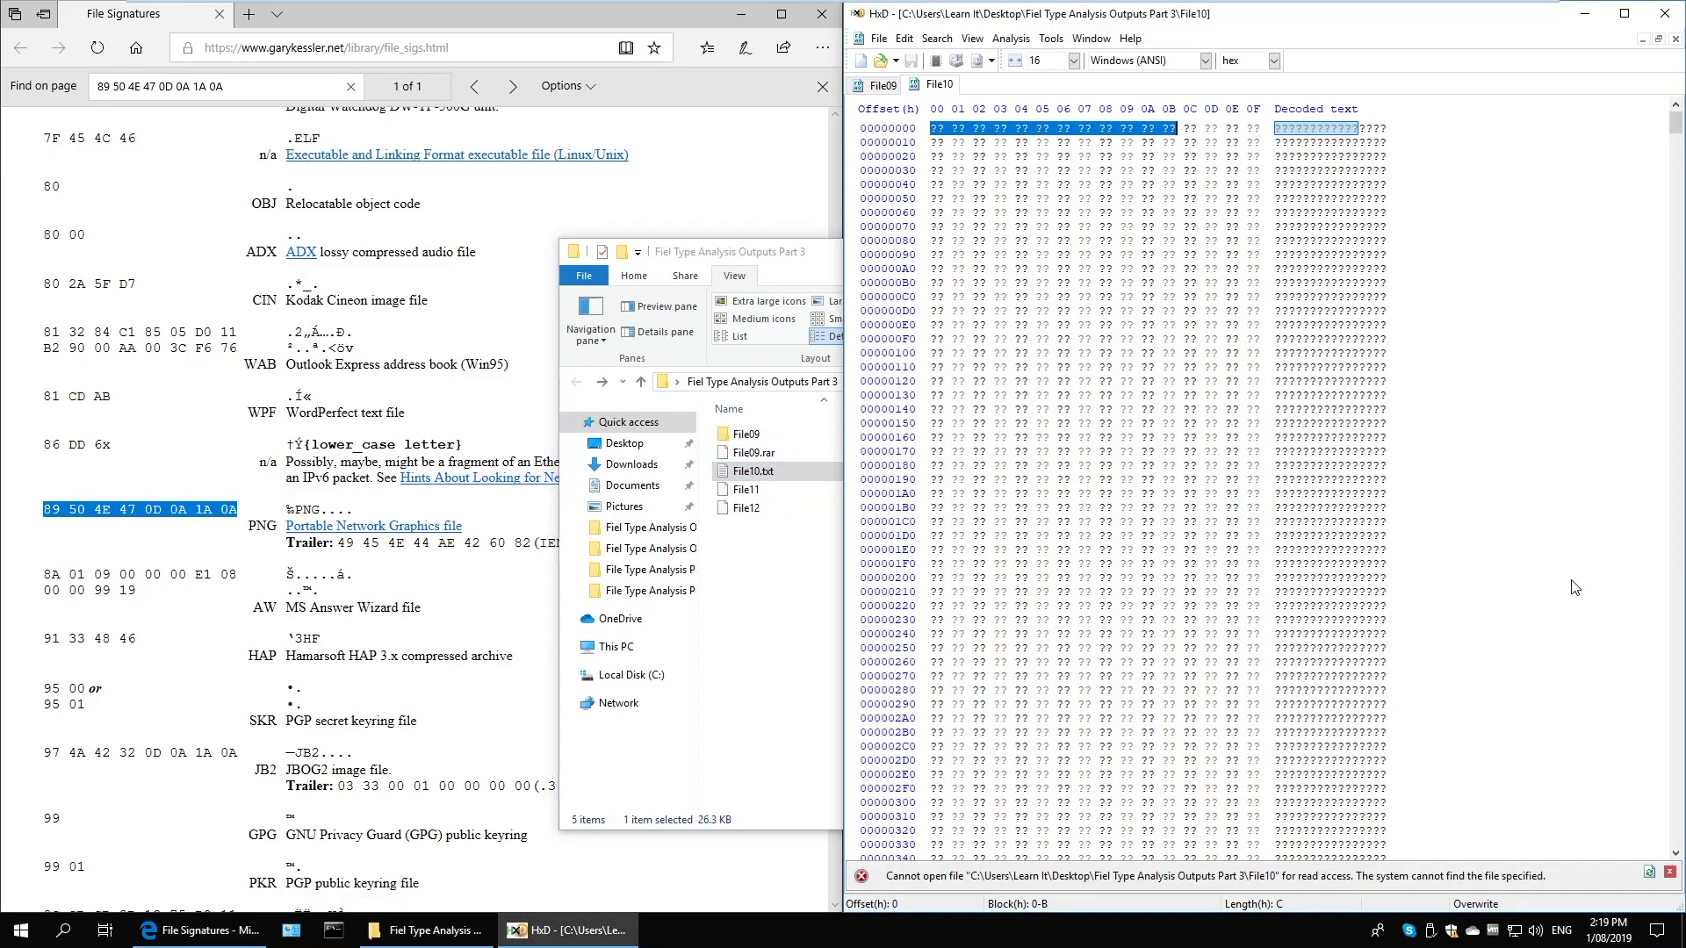
# Search the File Signatures page for a text file entry using txt and TXT
pyautogui.click(532, 321)
pyautogui.click(336, 79)
pyautogui.write('txt')
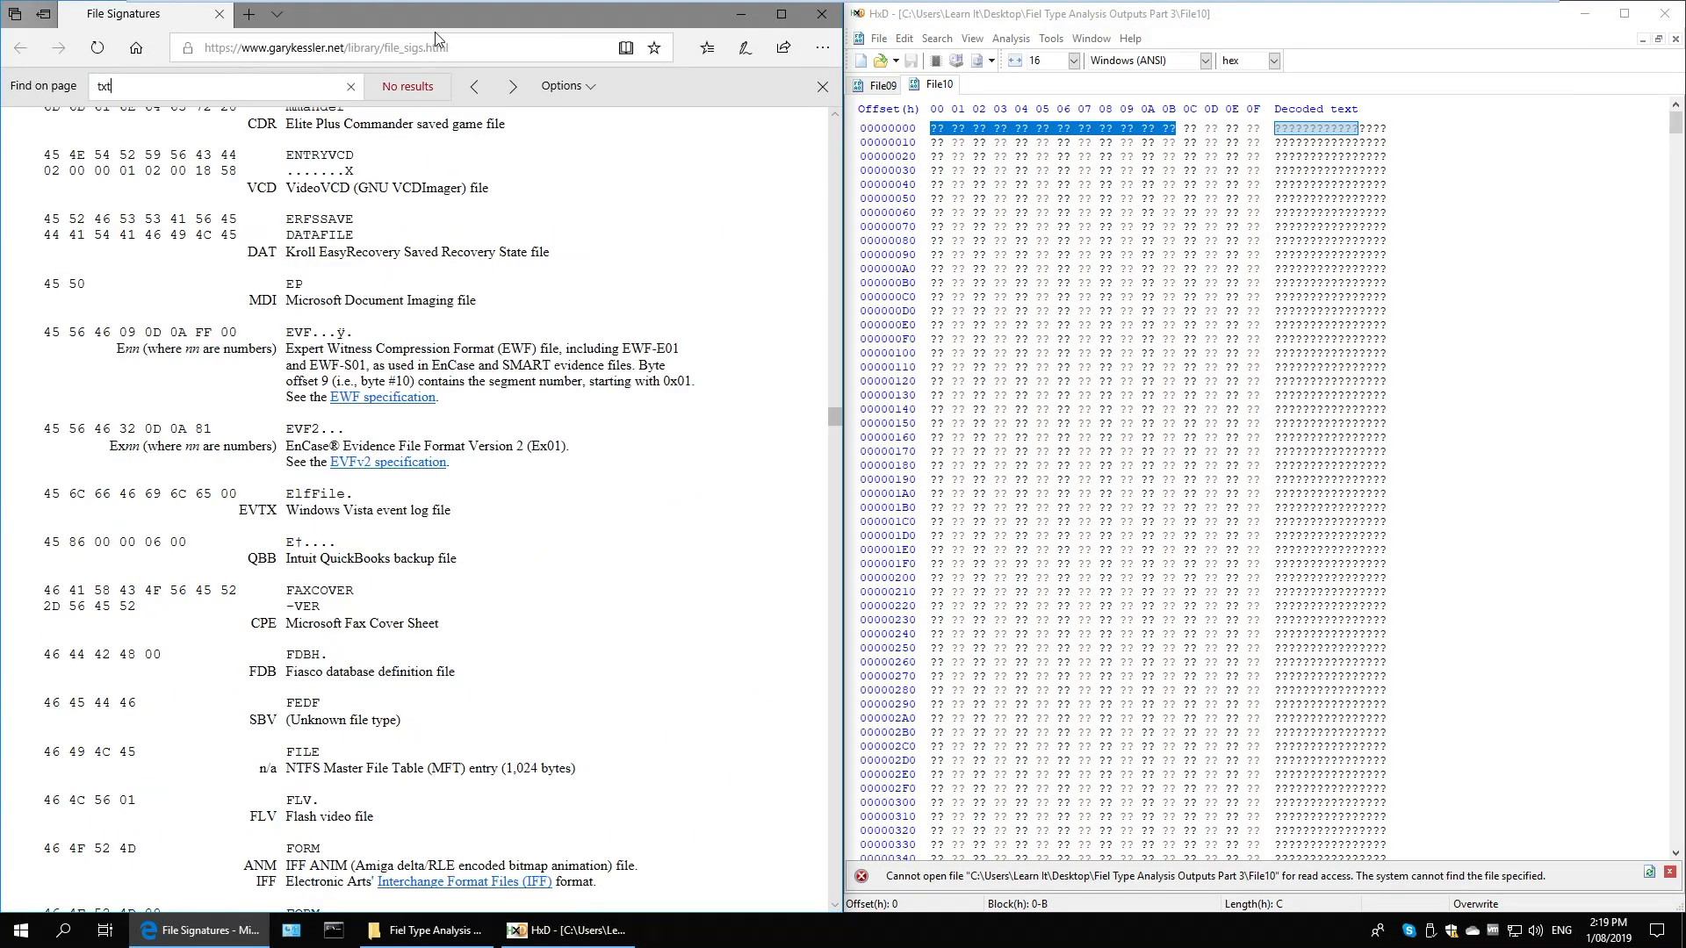
pyautogui.hotkey('ctrl', 'a')
pyautogui.write('TXT')
pyautogui.press('BackSpace')
pyautogui.press('BackSpace')
pyautogui.press('BackSpace')
# Search the File Signatures page for DOC and highlight the DeskMate Document signature 0D 44 4F 43
pyautogui.write('D')
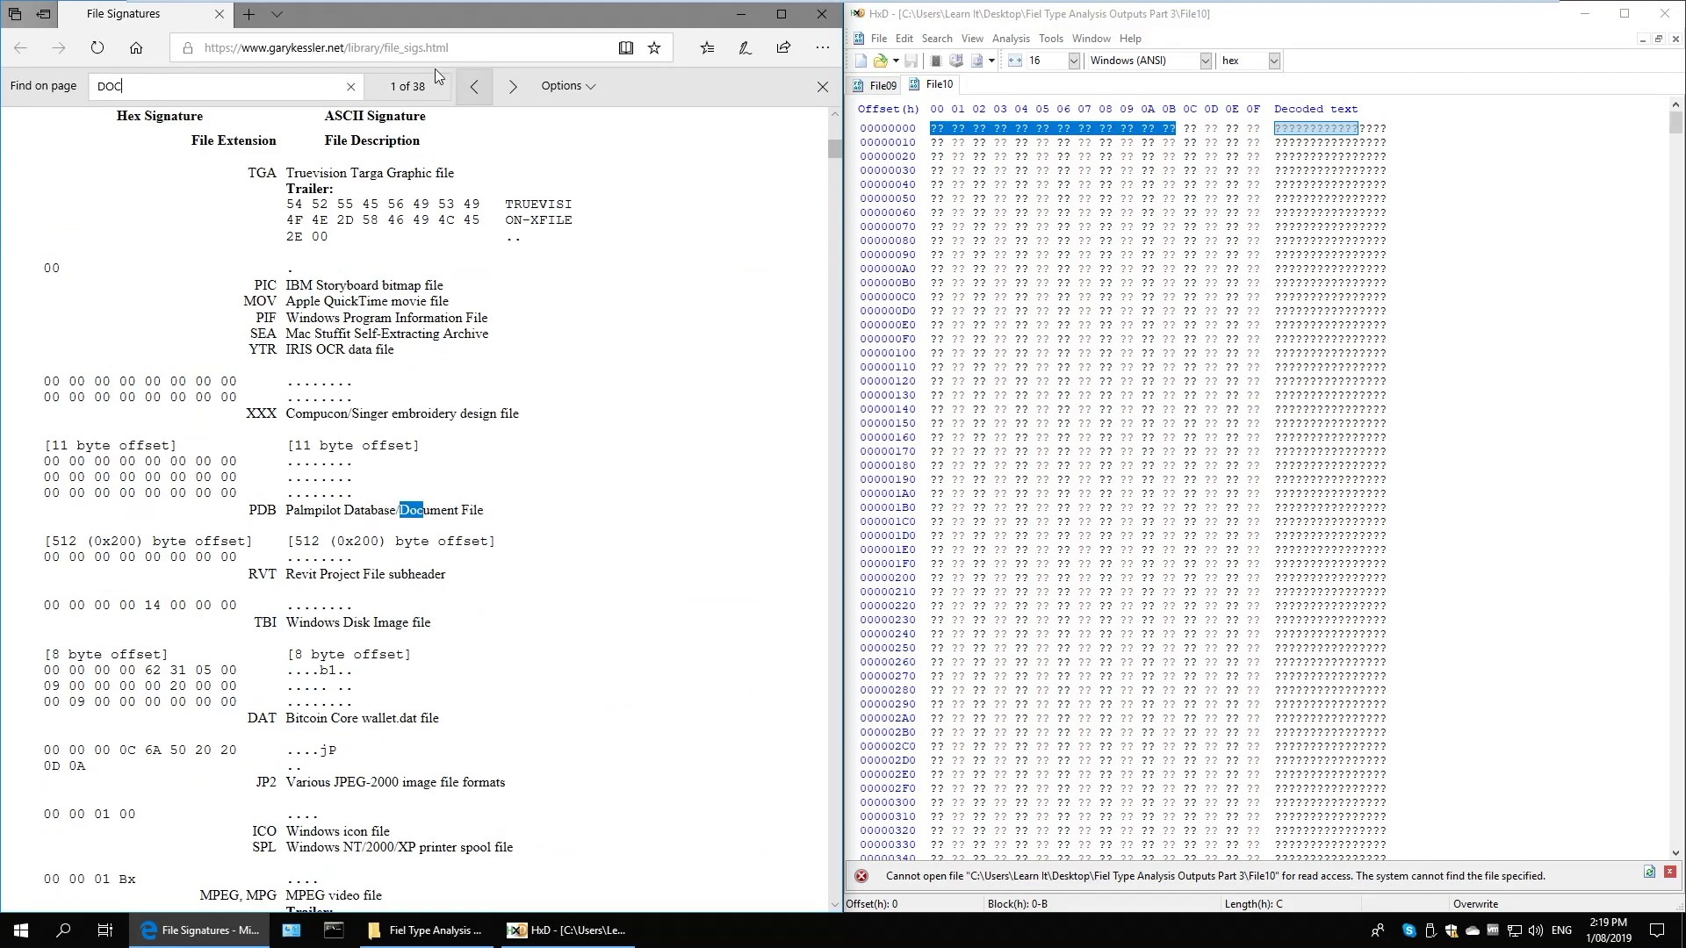
pyautogui.click(518, 93)
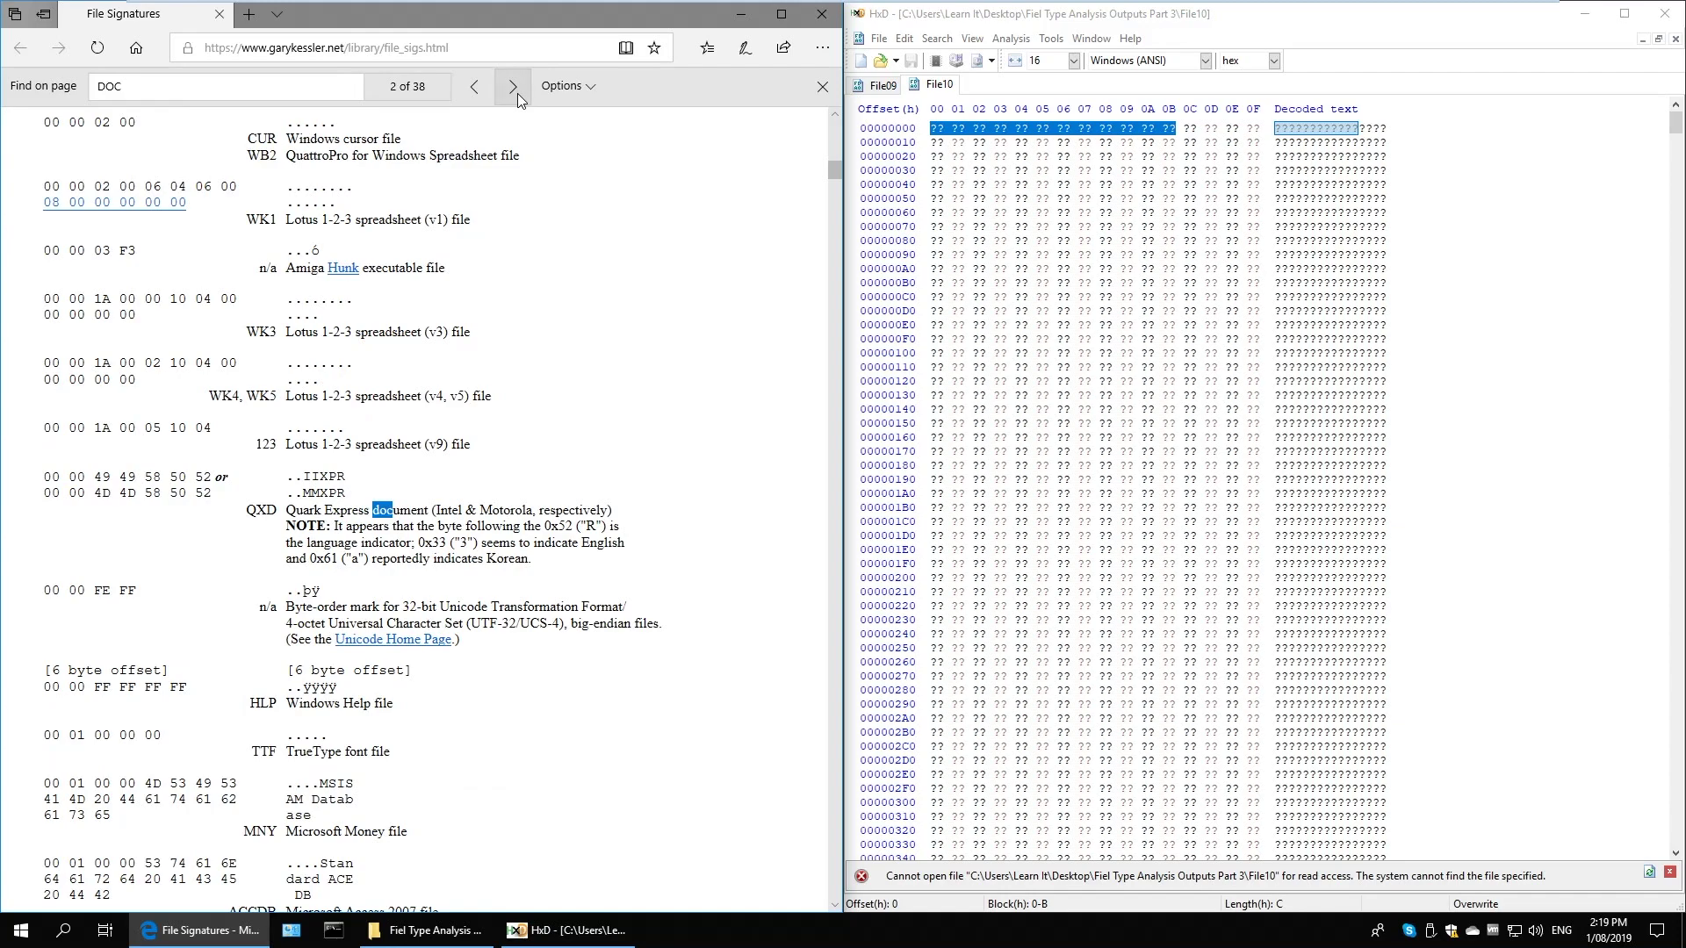
pyautogui.click(518, 94)
pyautogui.click(518, 93)
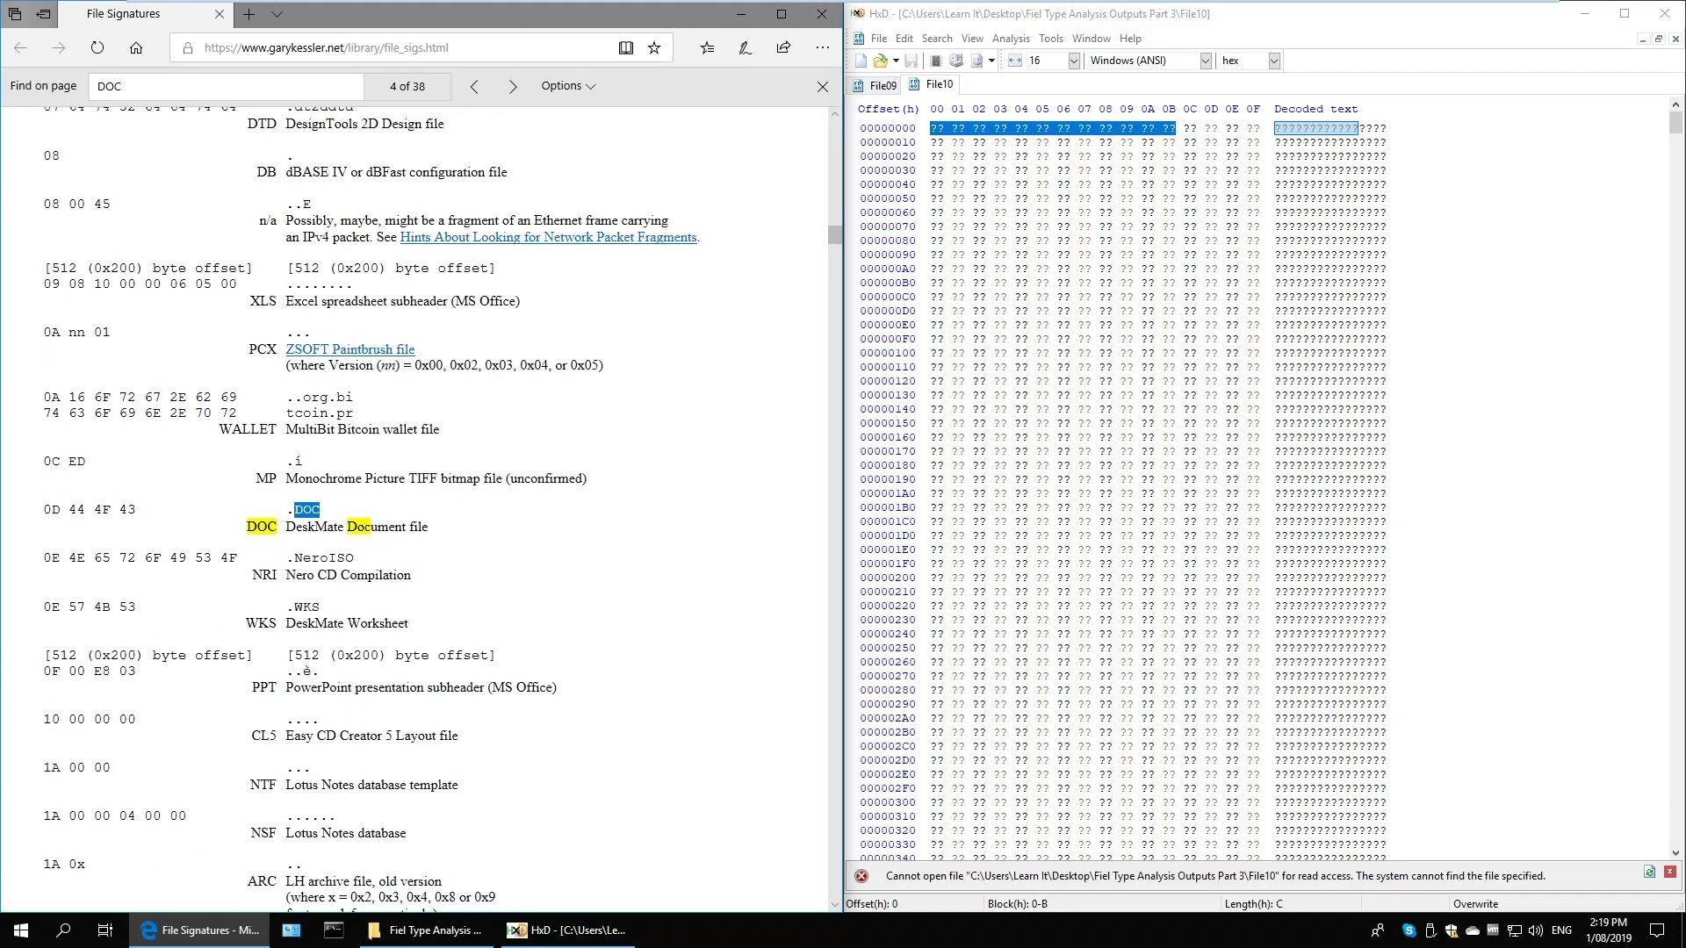
pyautogui.click(333, 539)
pyautogui.moveTo(43, 510); pyautogui.dragTo(136, 509)
# Rename File10.txt in the outputs folder to File10.DOC and open it in Word
pyautogui.click(426, 930)
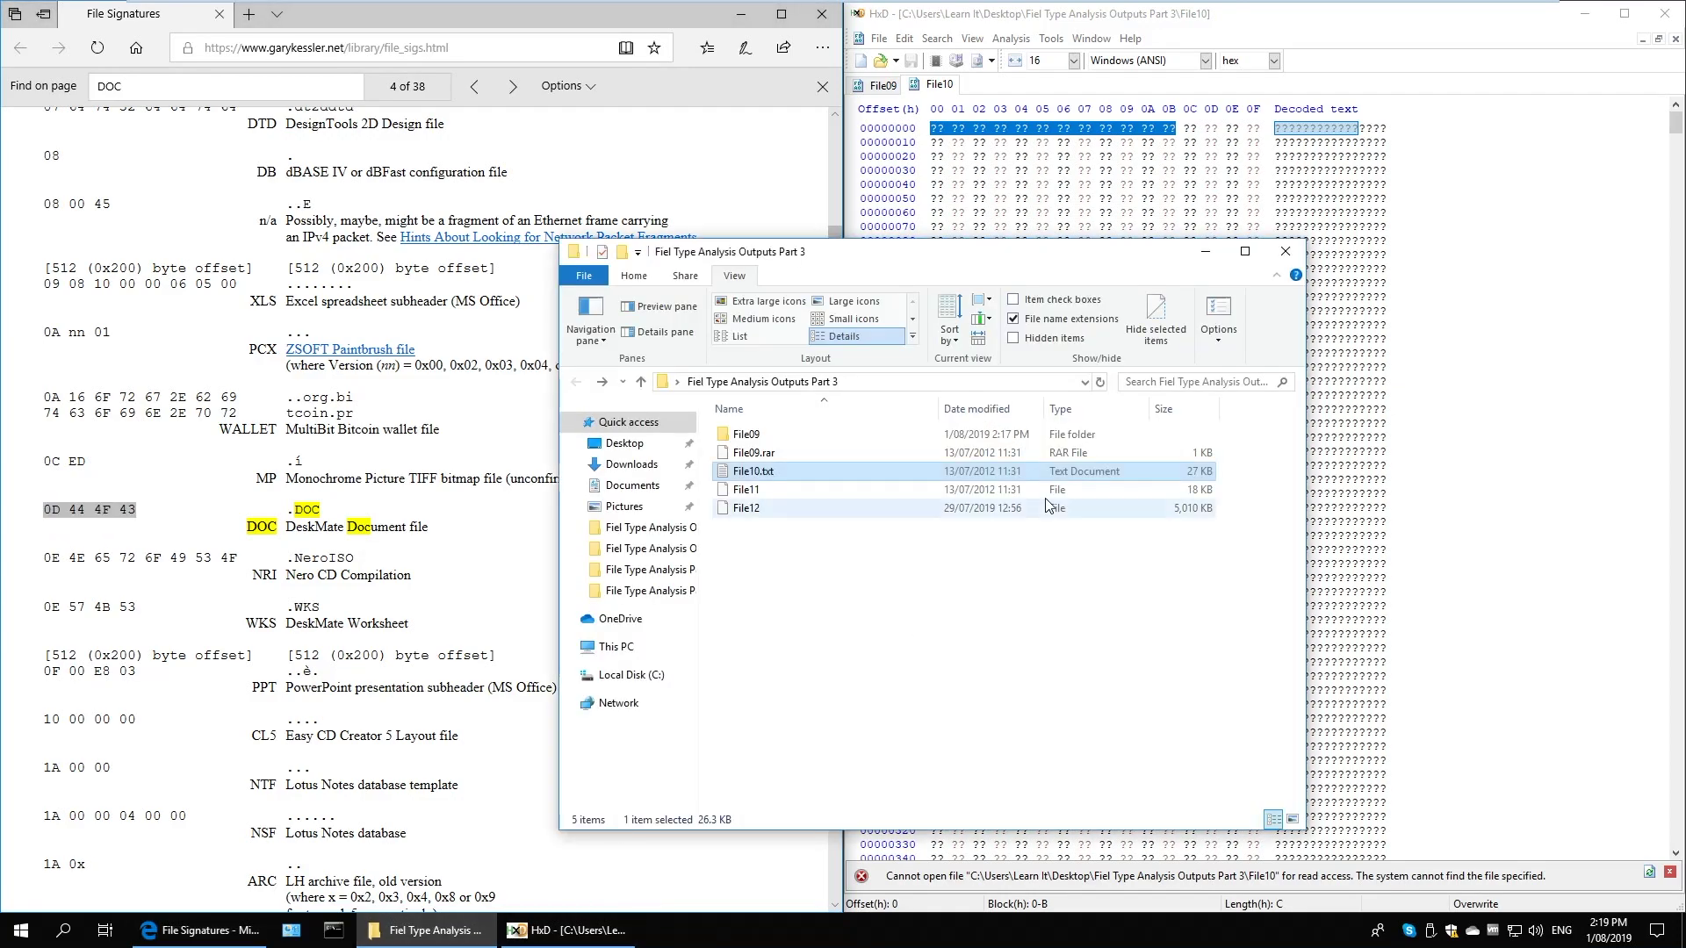
pyautogui.press('F2')
pyautogui.press('End')
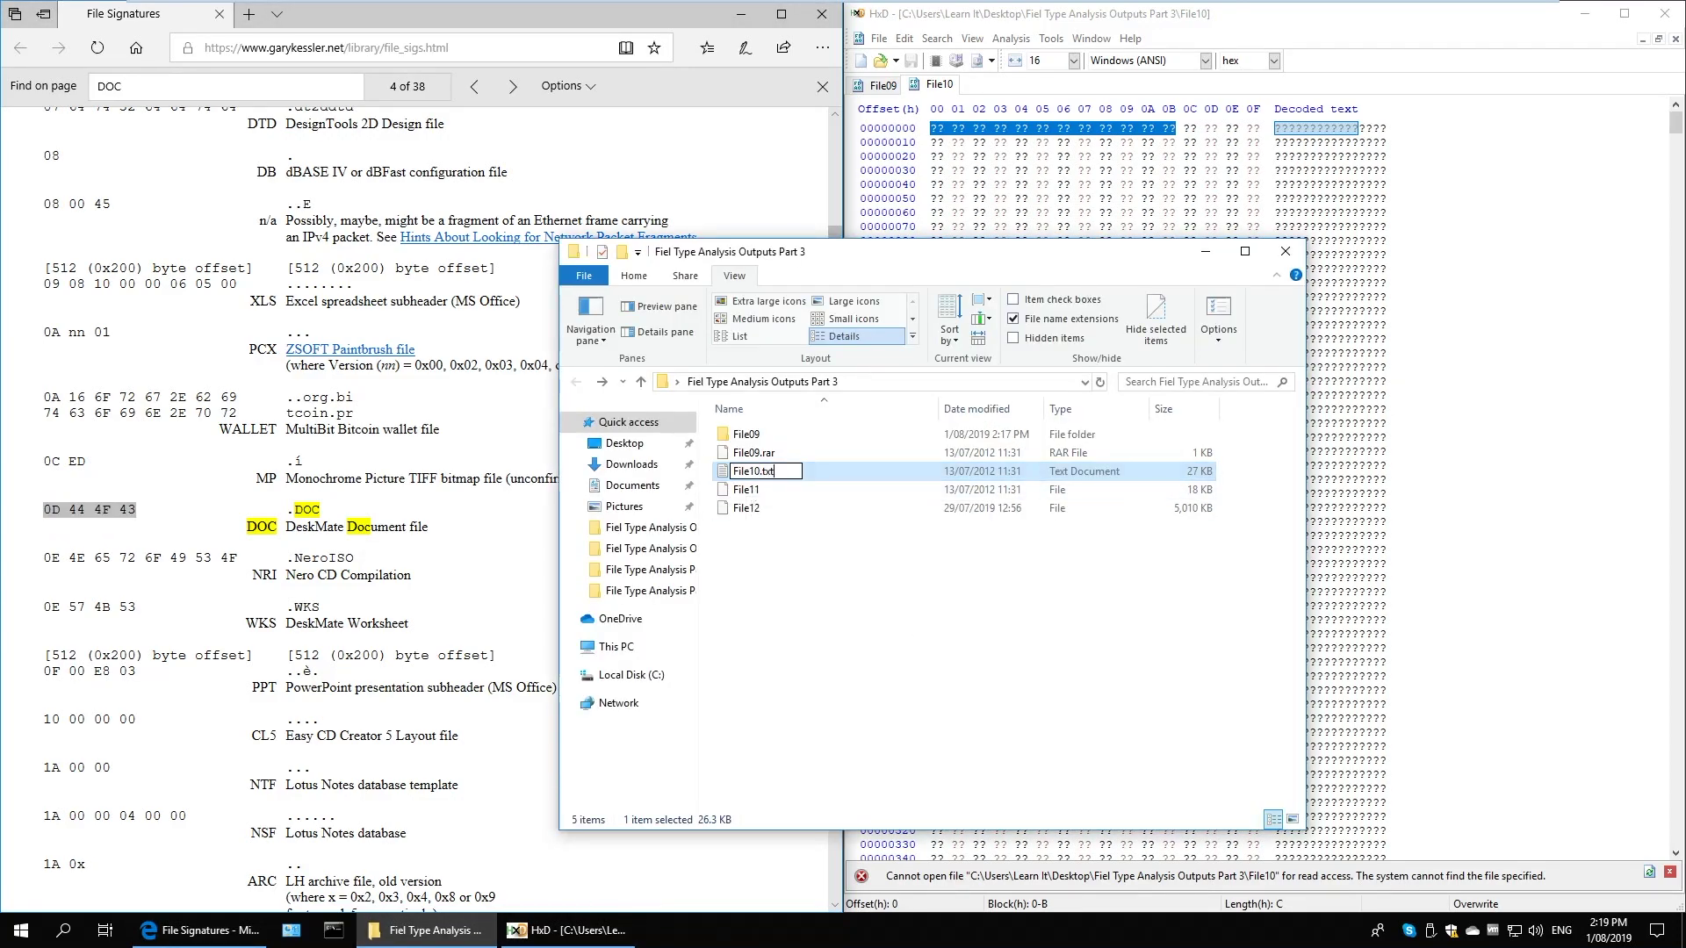
pyautogui.press('BackSpace')
pyautogui.write('doc')
pyautogui.press('Return')
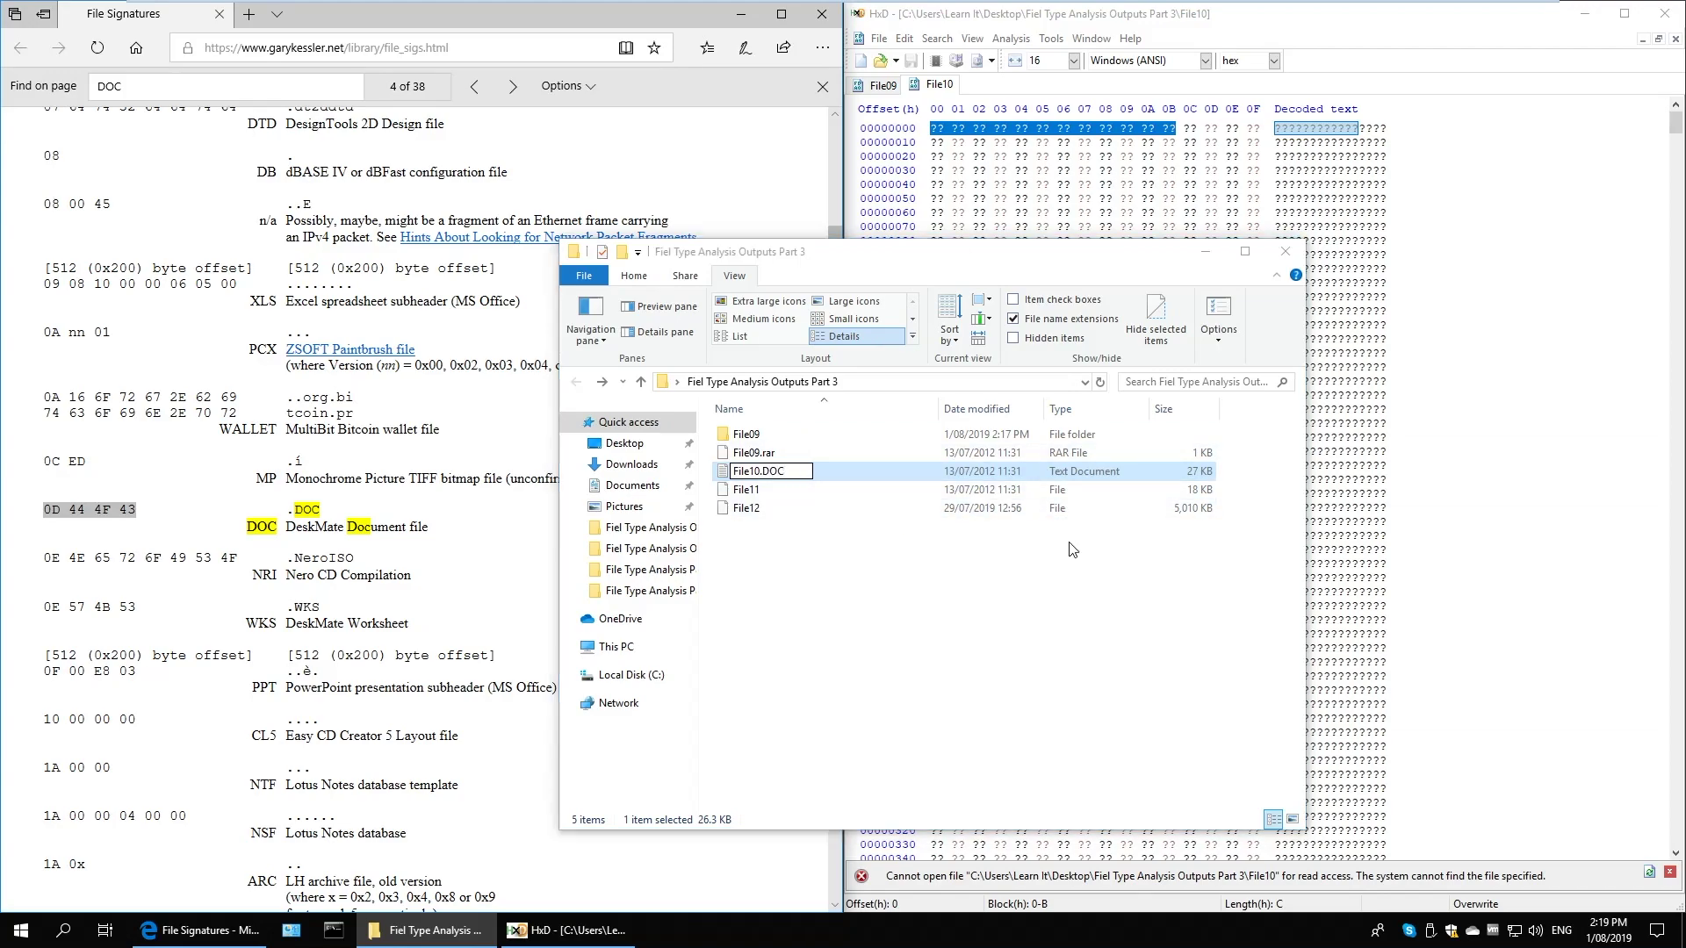
pyautogui.click(918, 472)
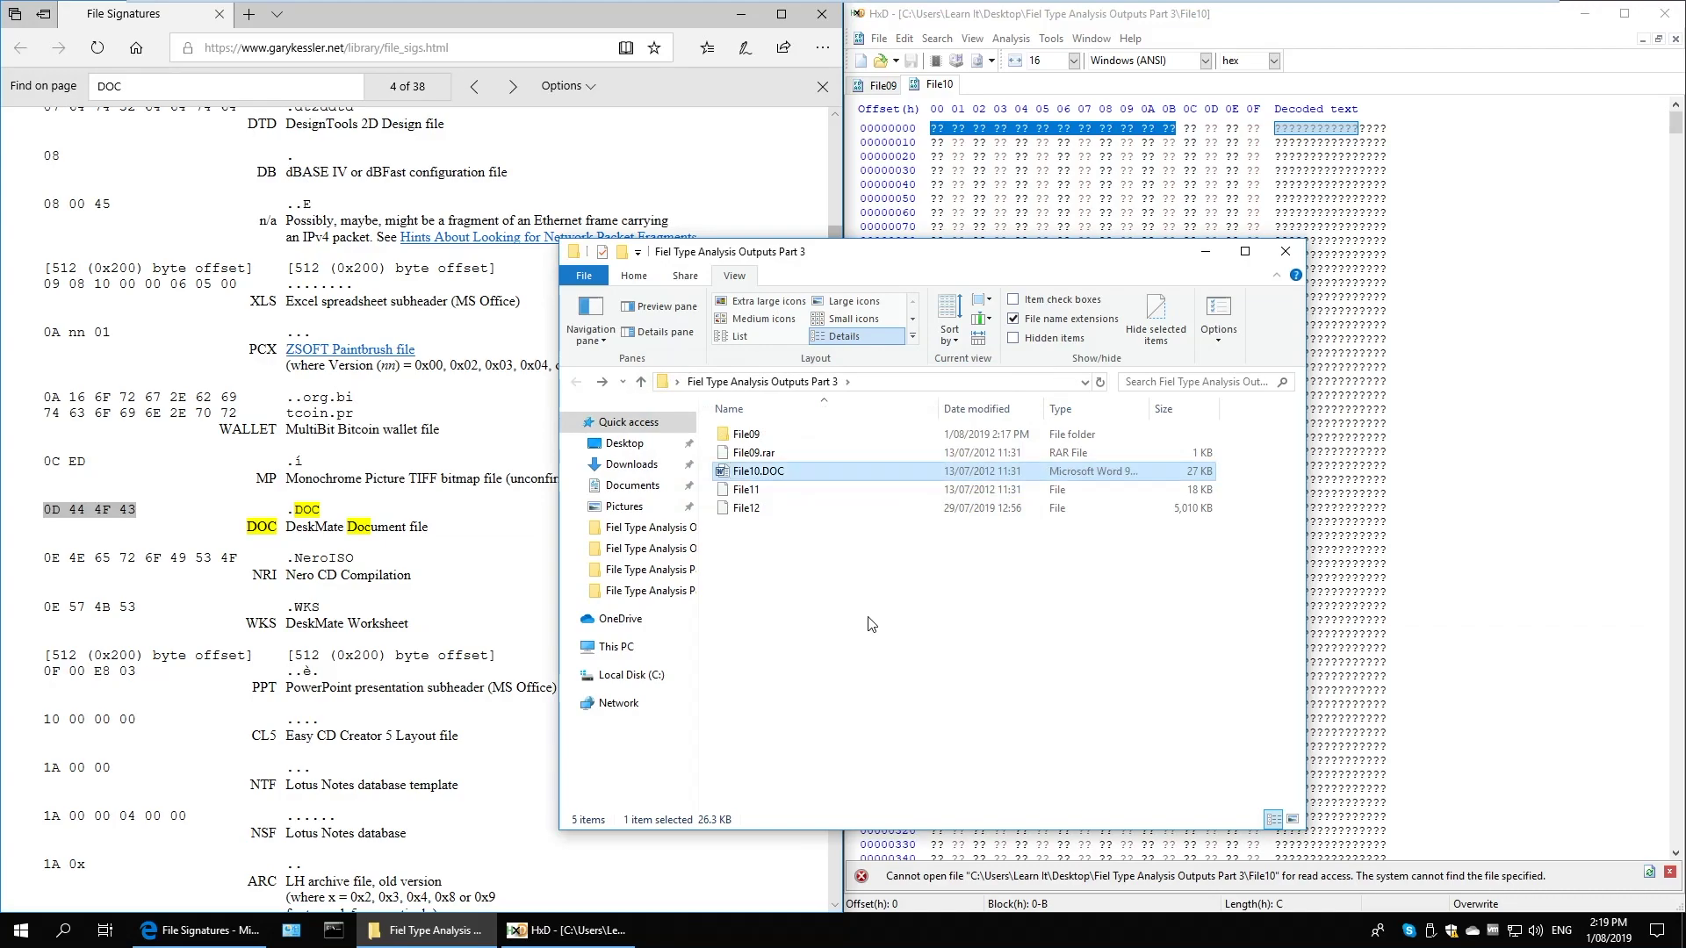
pyautogui.doubleClick(772, 474)
# Load File10.DOC into HxD, copy its first four bytes 89 50 4E 47 and search the File Signatures page for them
pyautogui.click(1576, 544)
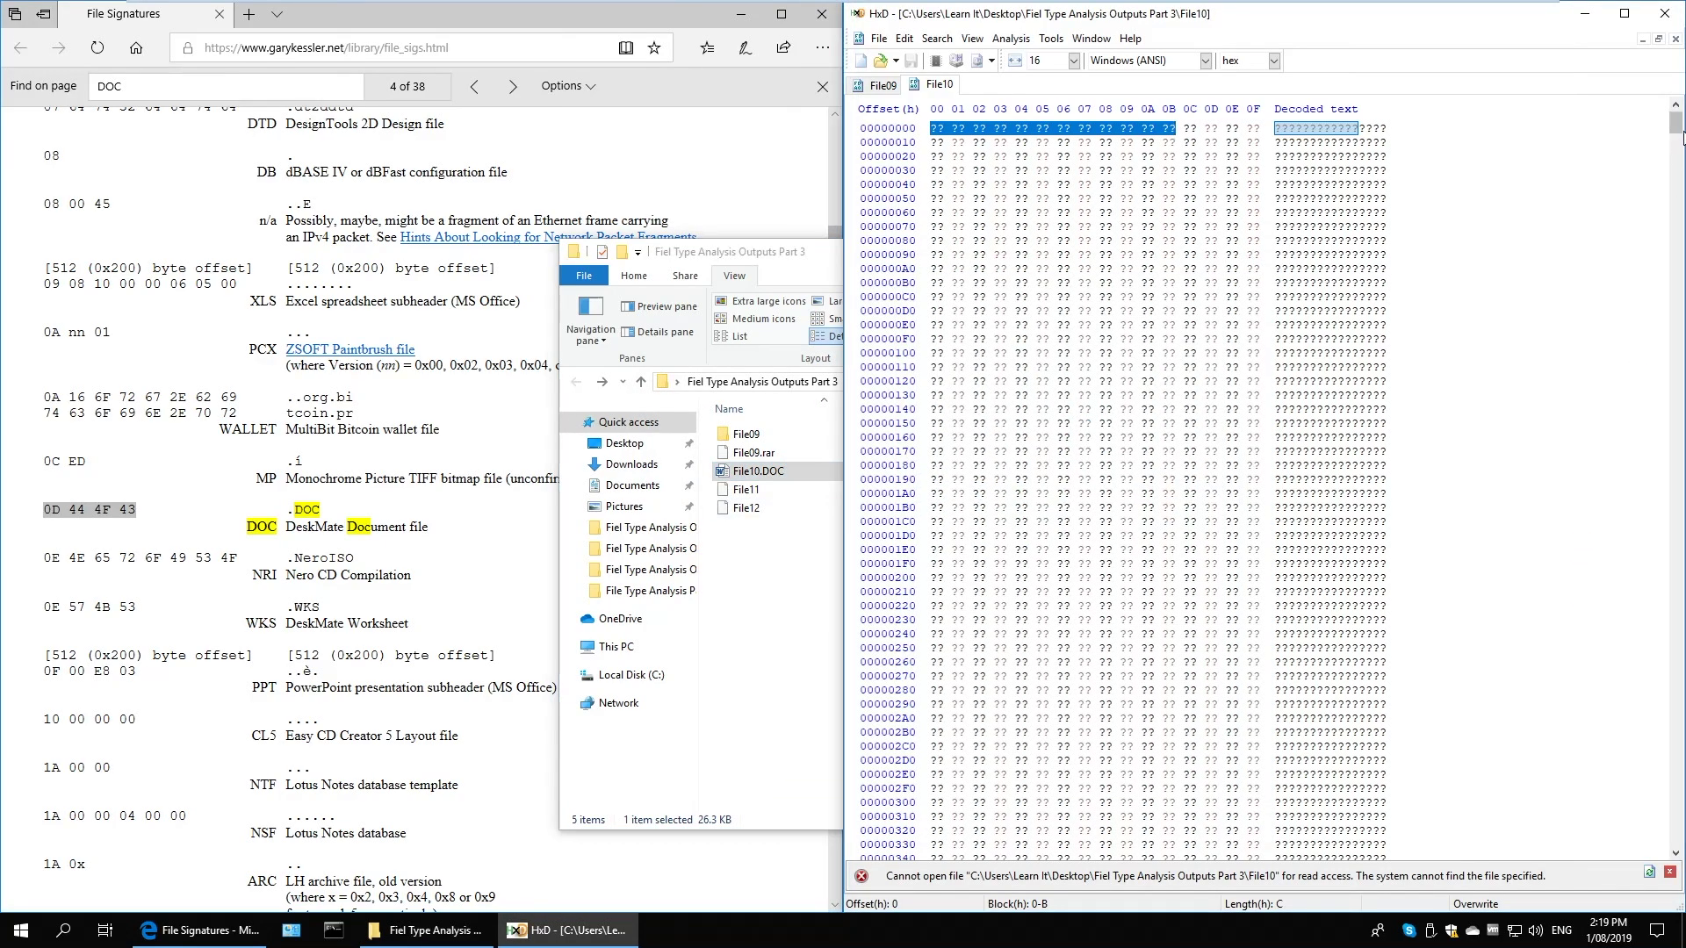
pyautogui.click(745, 625)
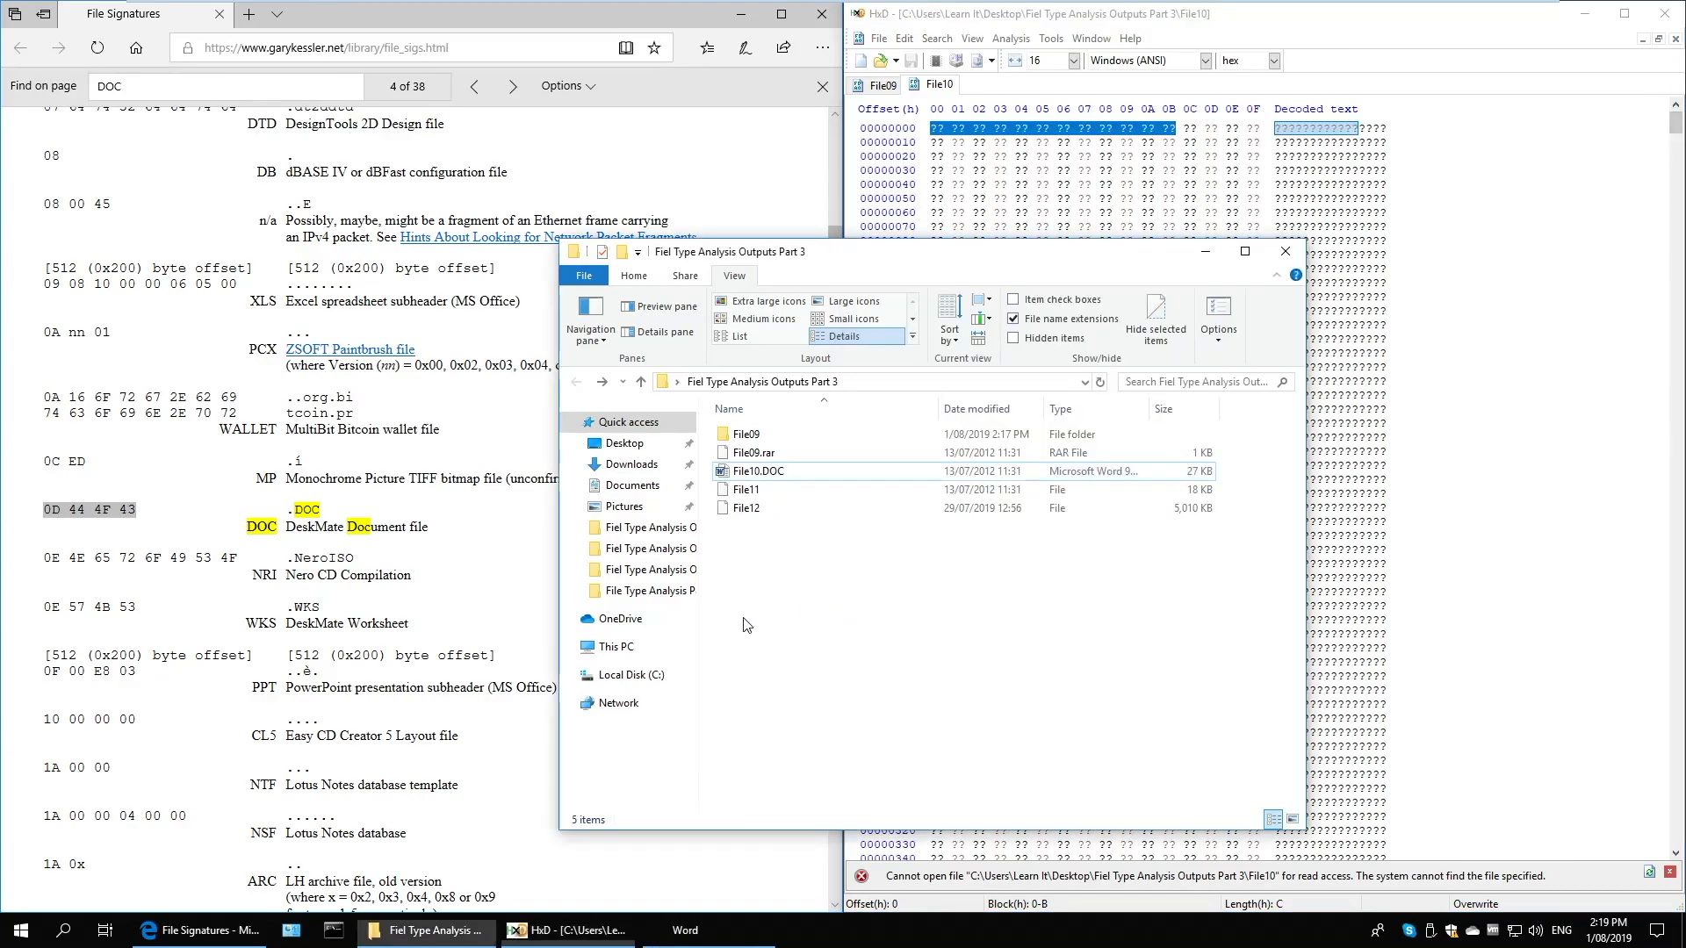
pyautogui.moveTo(768, 474); pyautogui.dragTo(1522, 362)
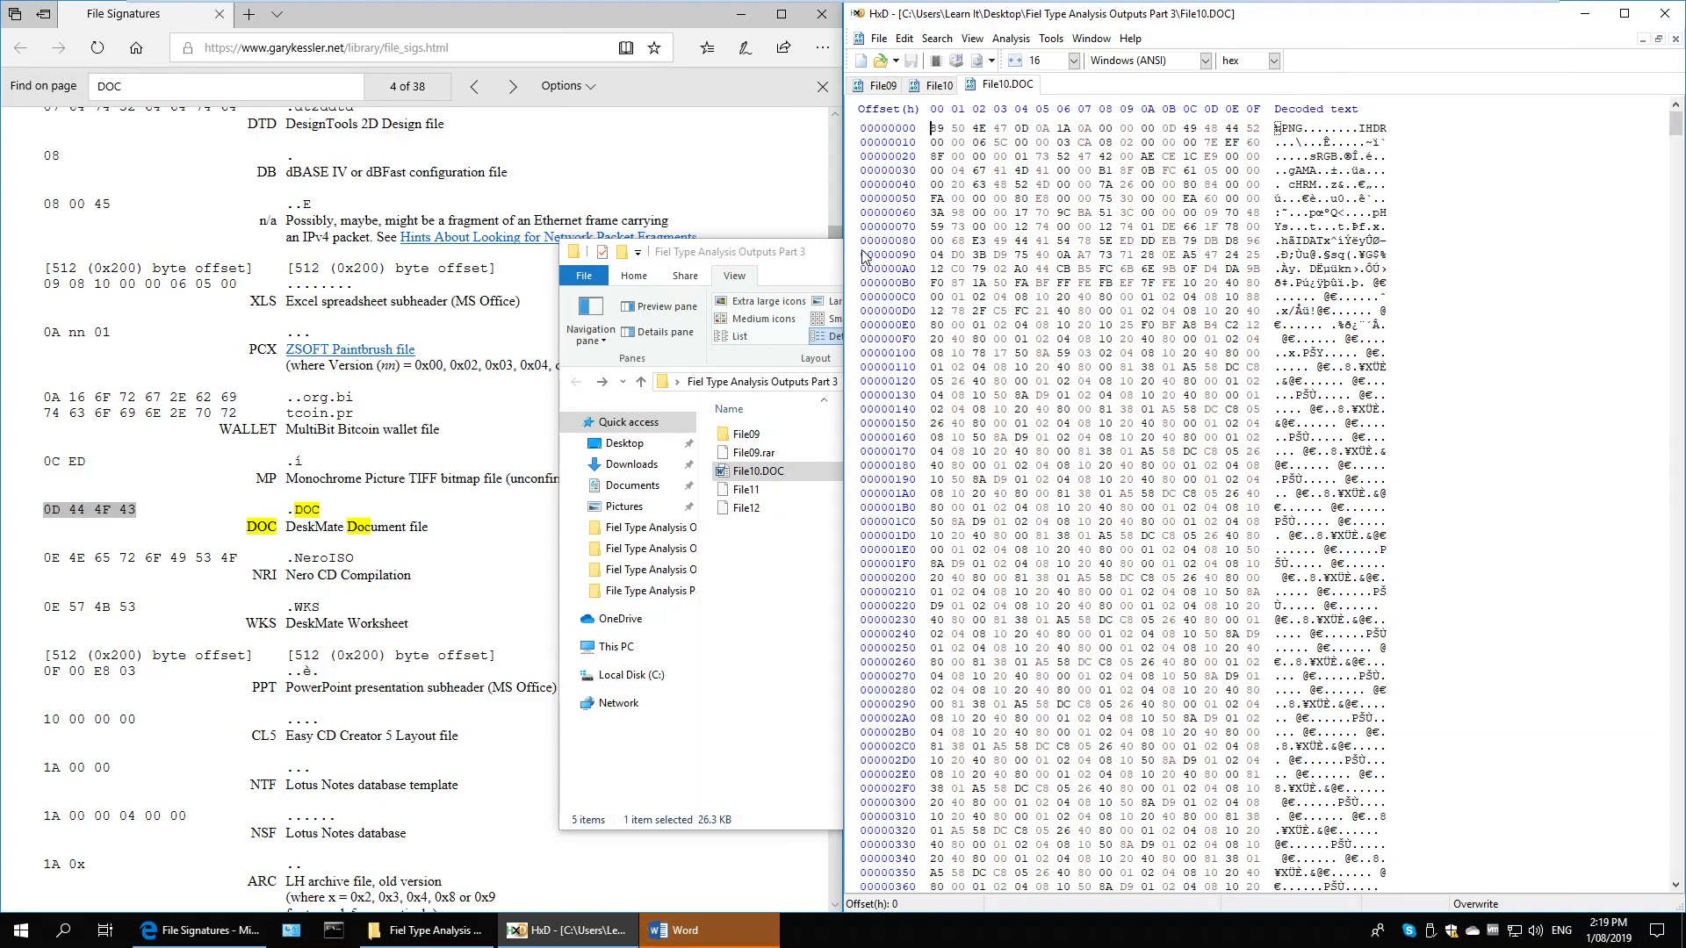
pyautogui.moveTo(936, 128); pyautogui.dragTo(1000, 128)
pyautogui.hotkey('ctrl', 'c')
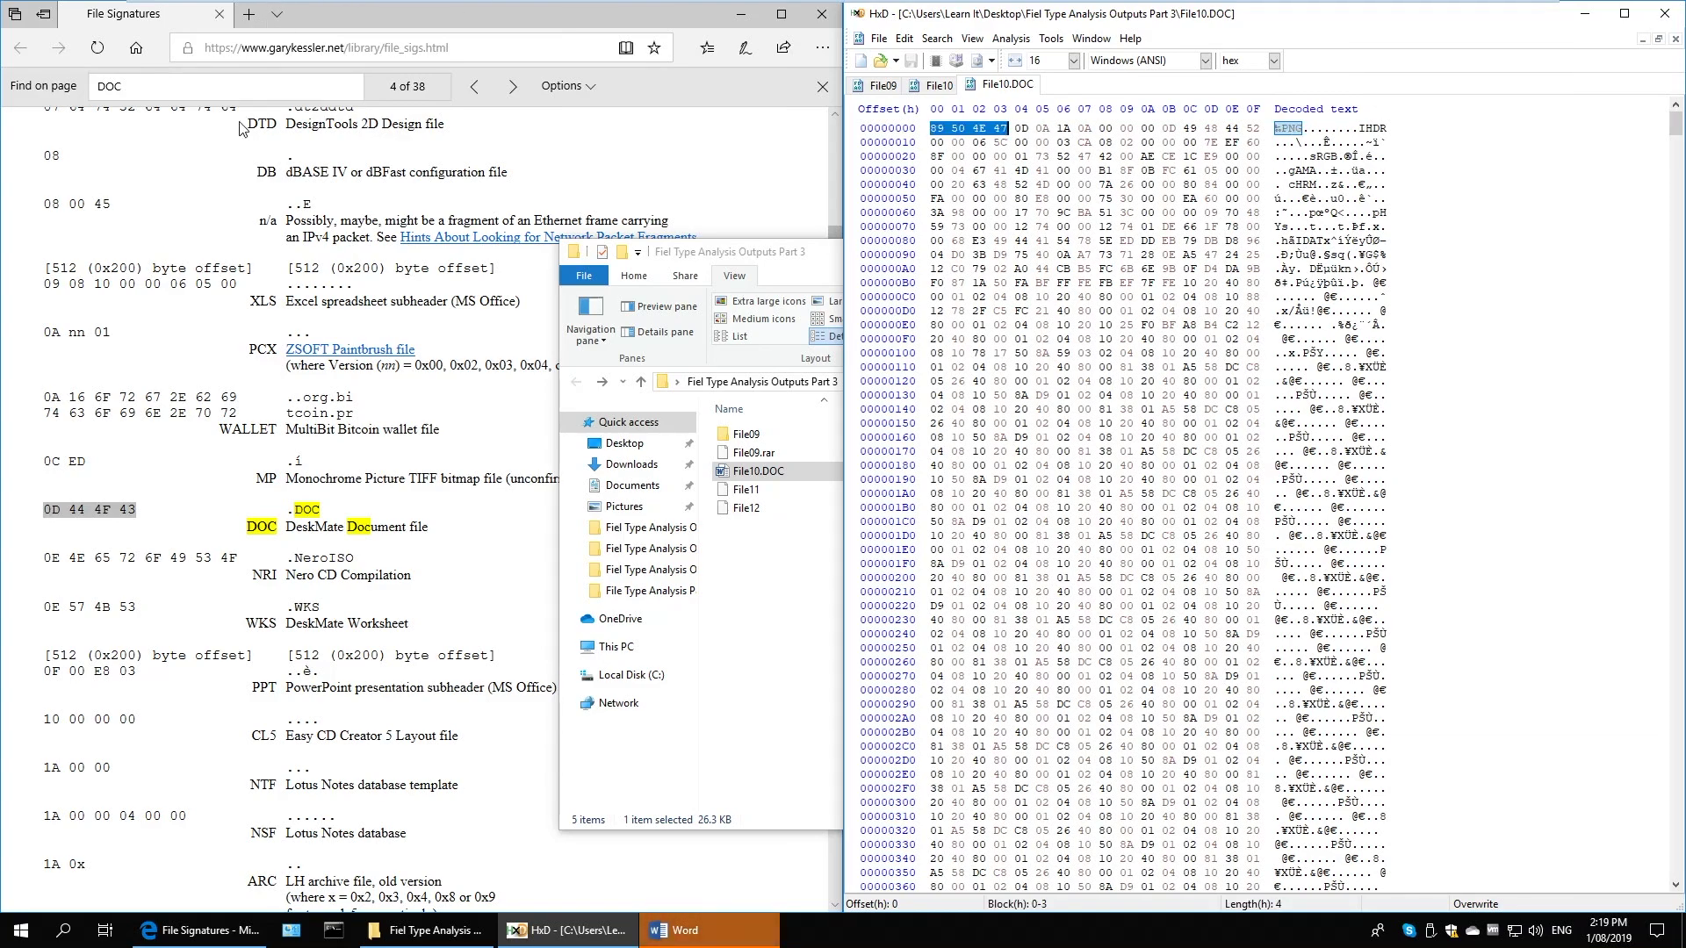
pyautogui.hotkey('alt', 'Tab')
pyautogui.hotkey('ctrl', 'v')
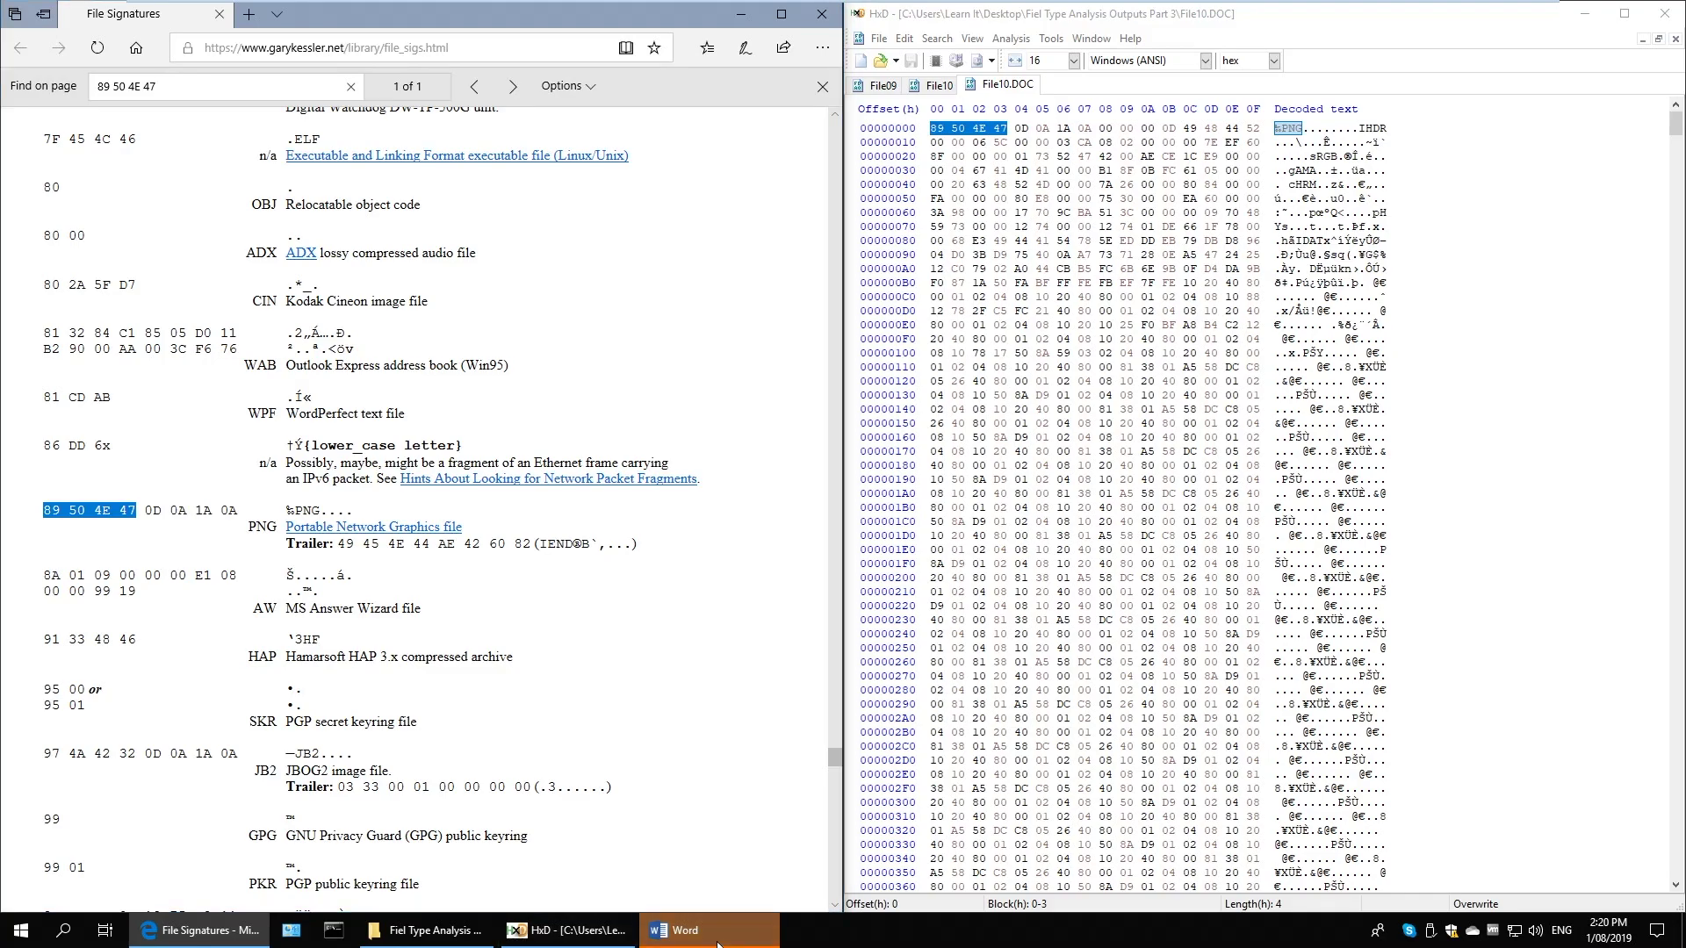
# Switch to Word, cancel the file conversion of File10.DOC and close Word
pyautogui.click(671, 930)
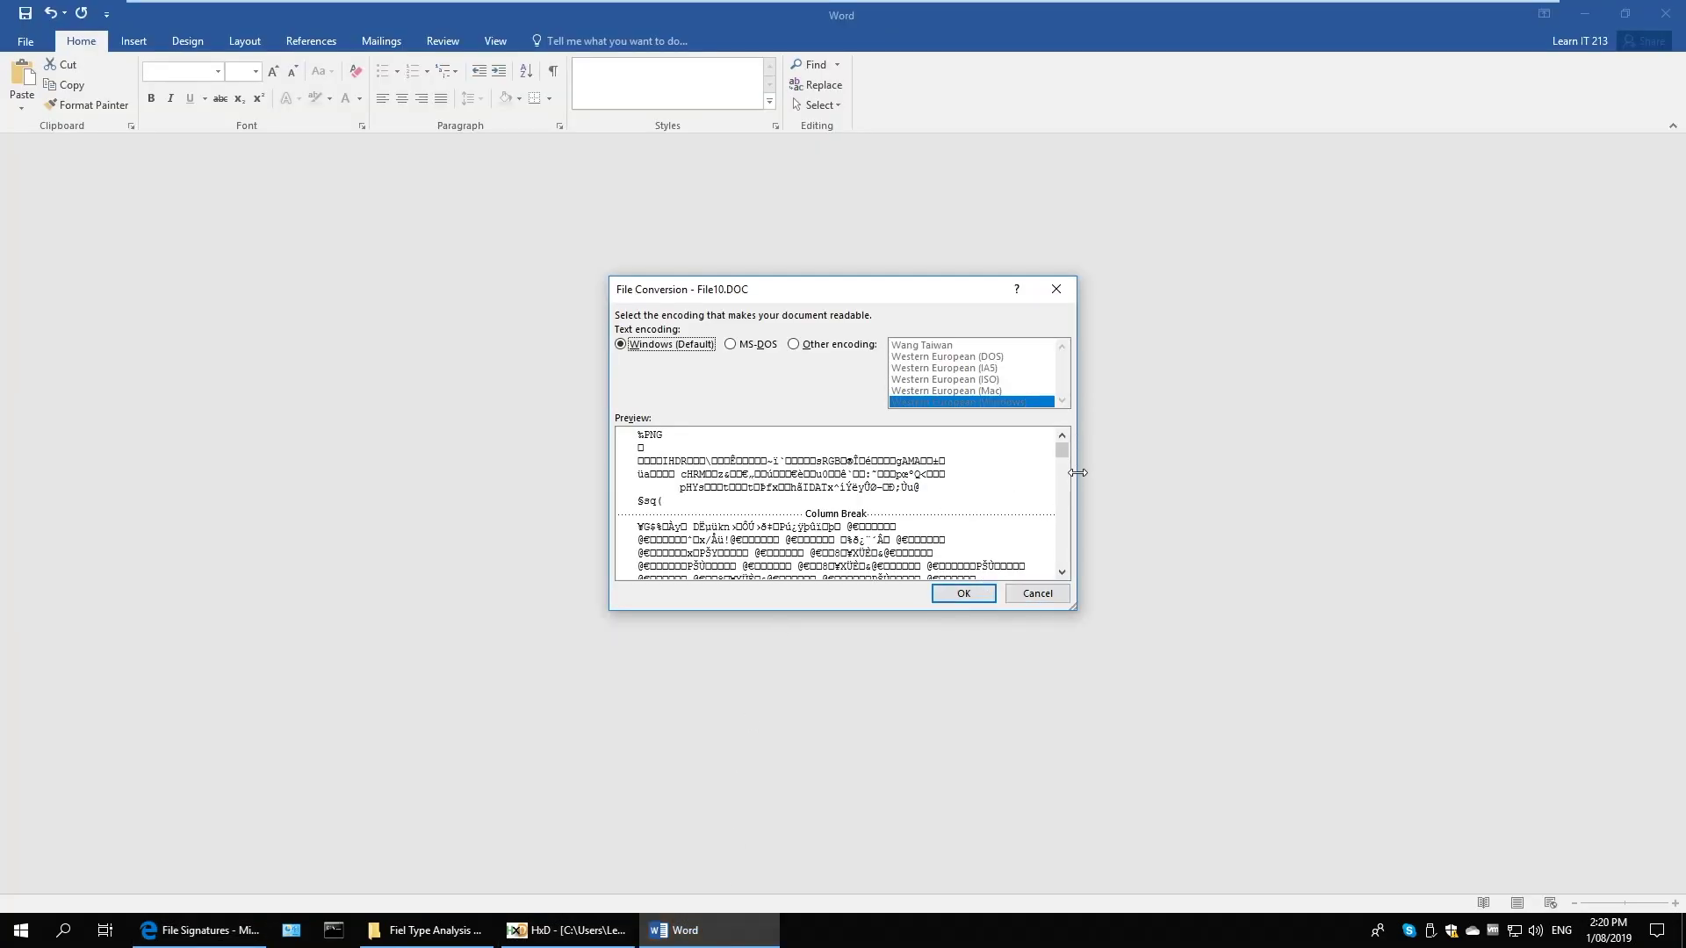
pyautogui.click(1040, 594)
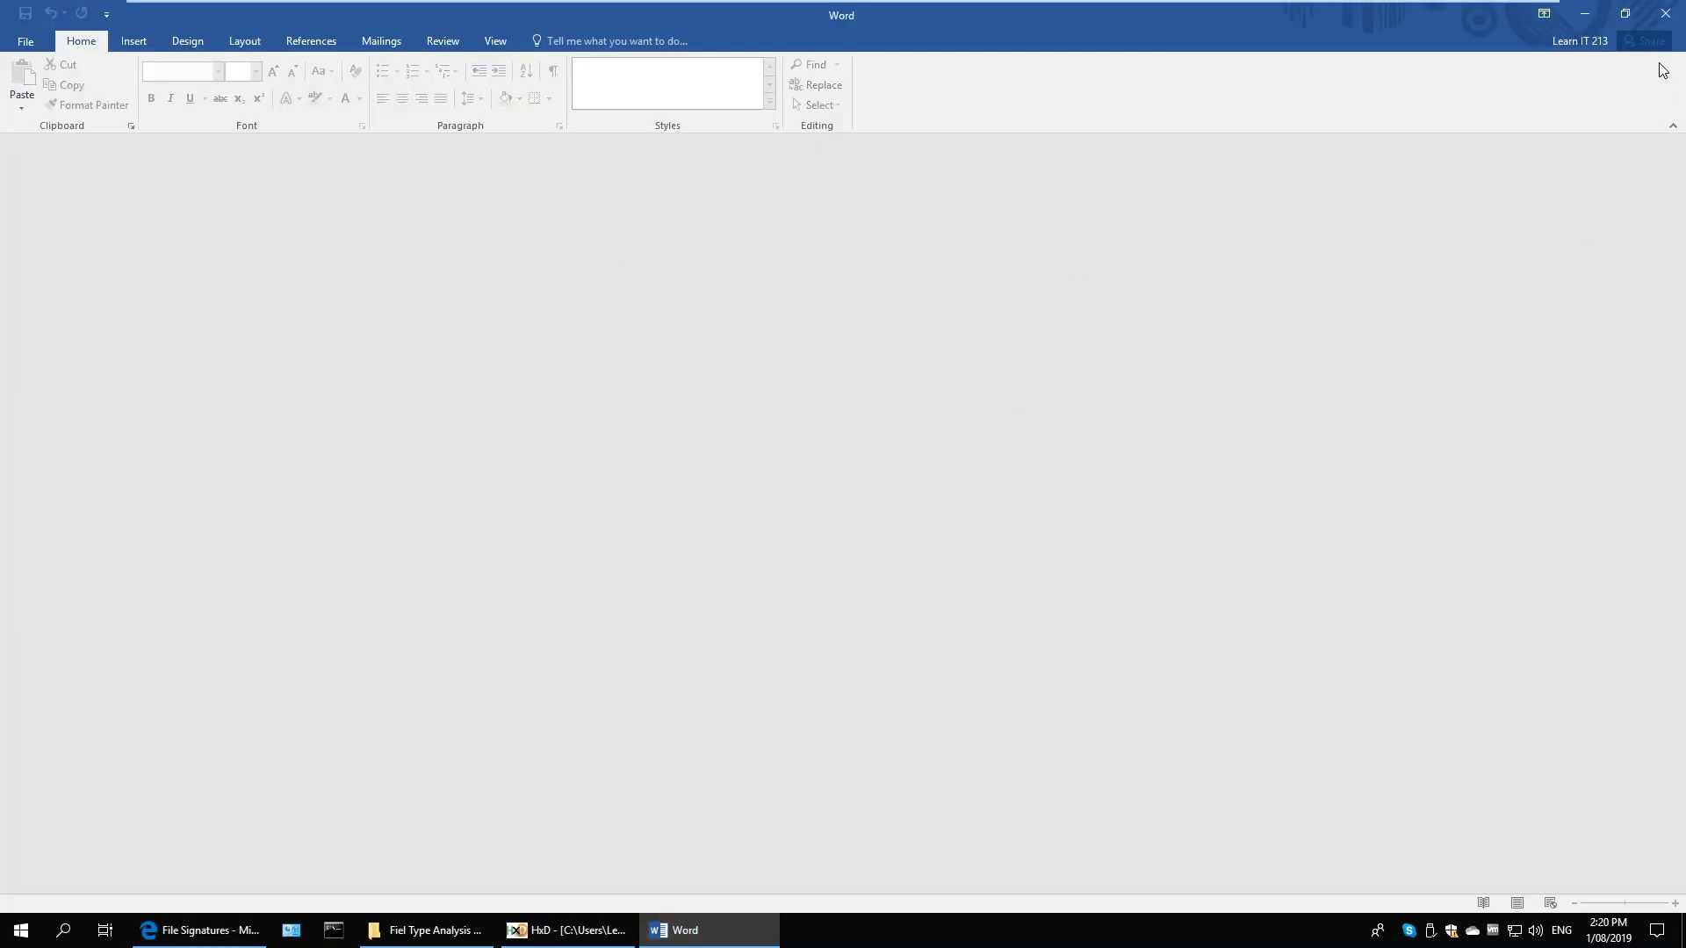
pyautogui.click(1665, 13)
# Rename File10.DOC in the outputs folder to File10.png
pyautogui.click(474, 939)
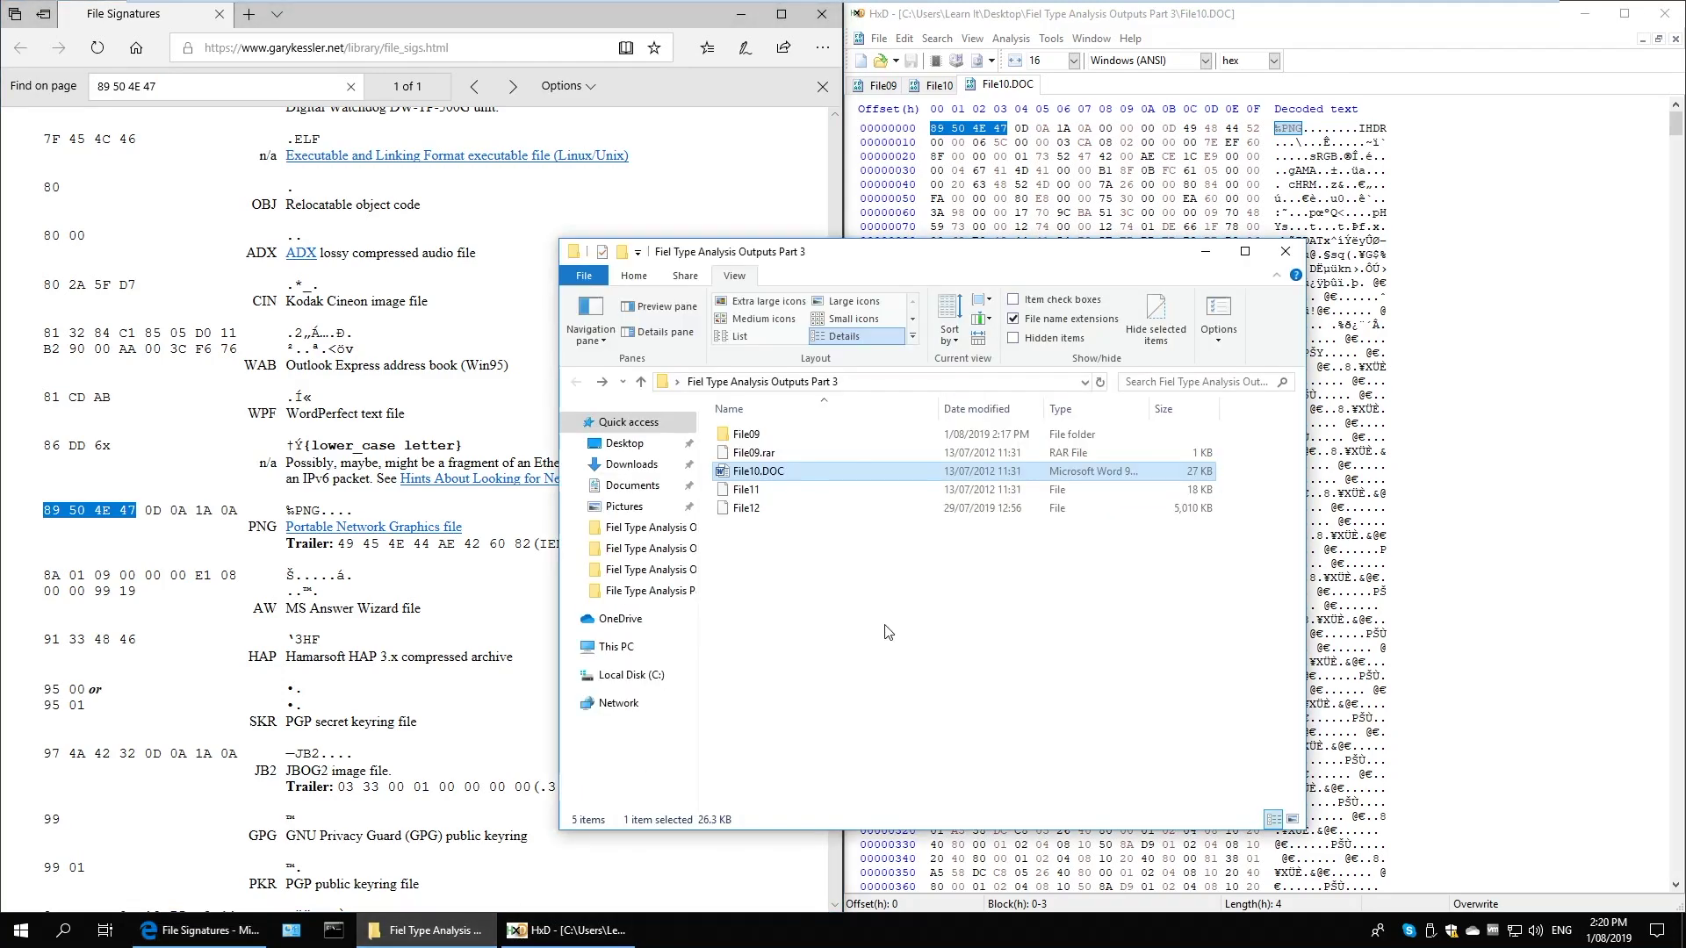
pyautogui.click(784, 479)
pyautogui.press('End')
pyautogui.press('BackSpace')
pyautogui.press('BackSpace')
pyautogui.press('BackSpace')
pyautogui.write('png')
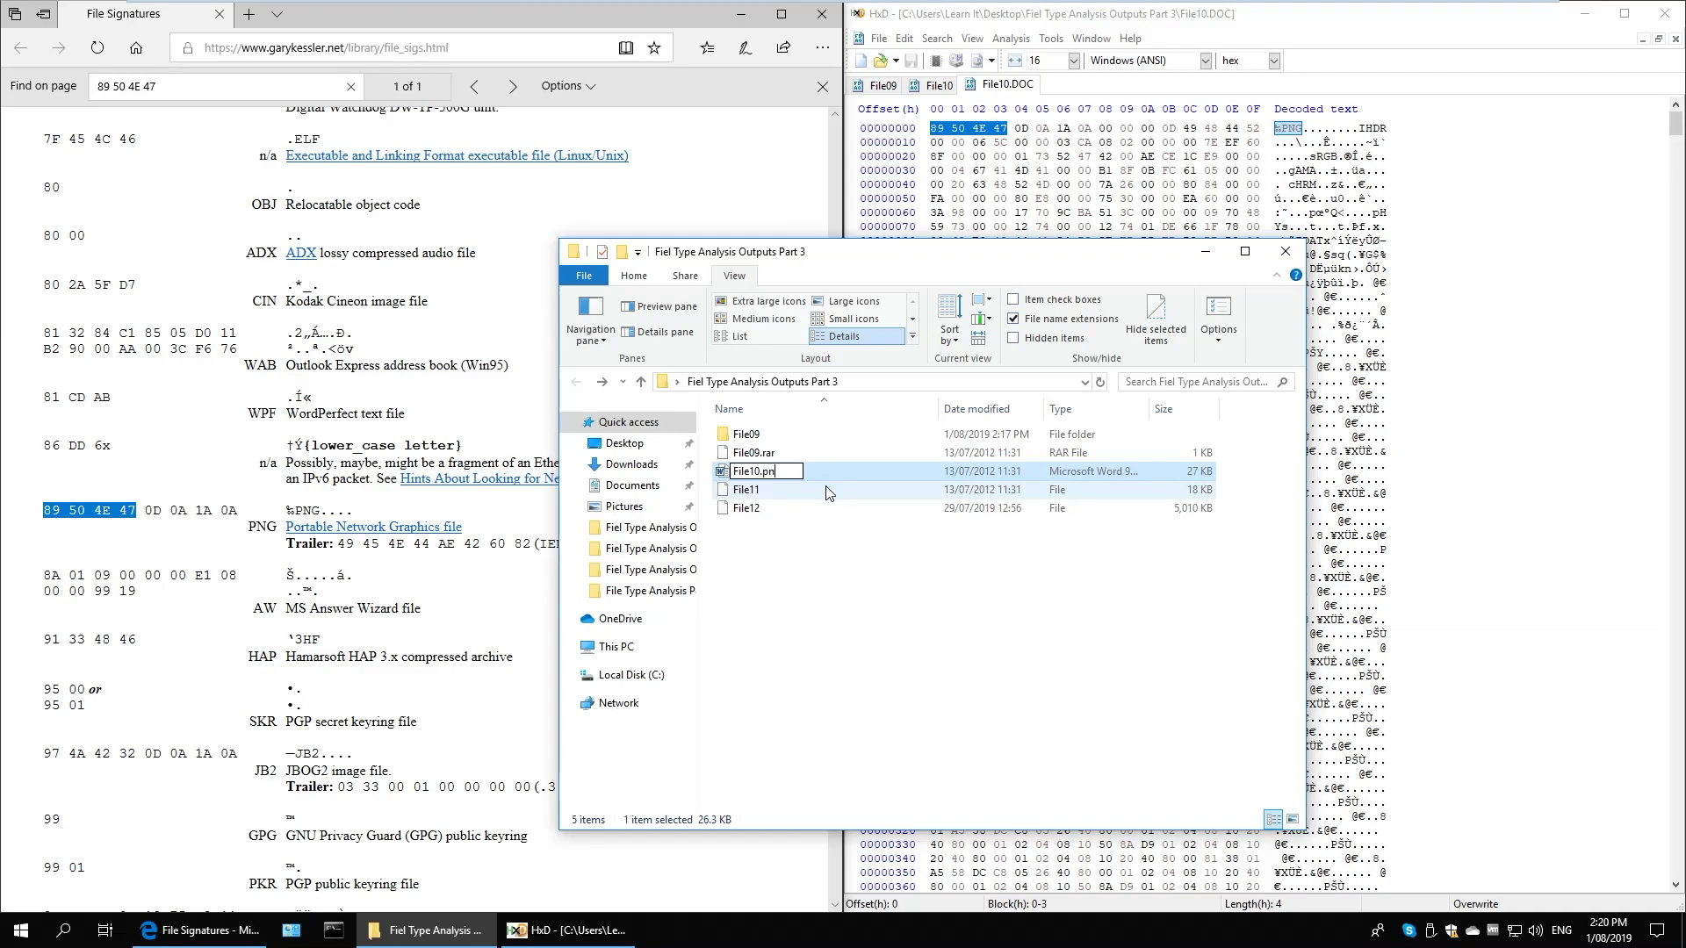
pyautogui.press('Return')
pyautogui.click(938, 475)
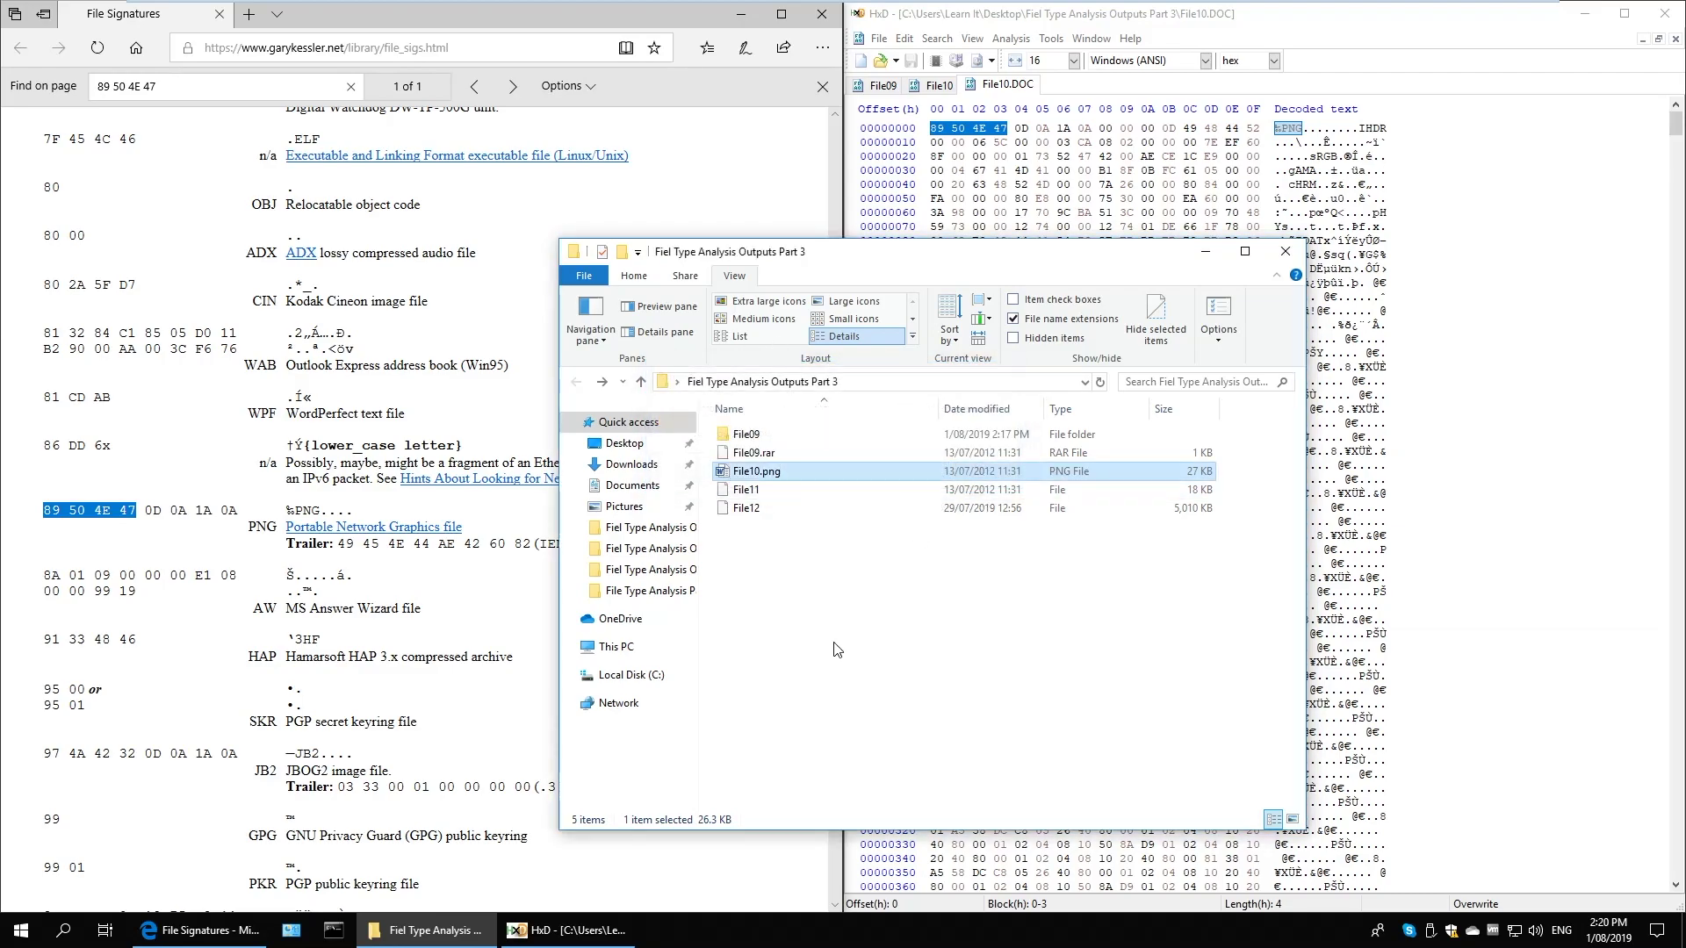
# Open File10.png in Photos and bring the viewer to the front
pyautogui.press('Return')
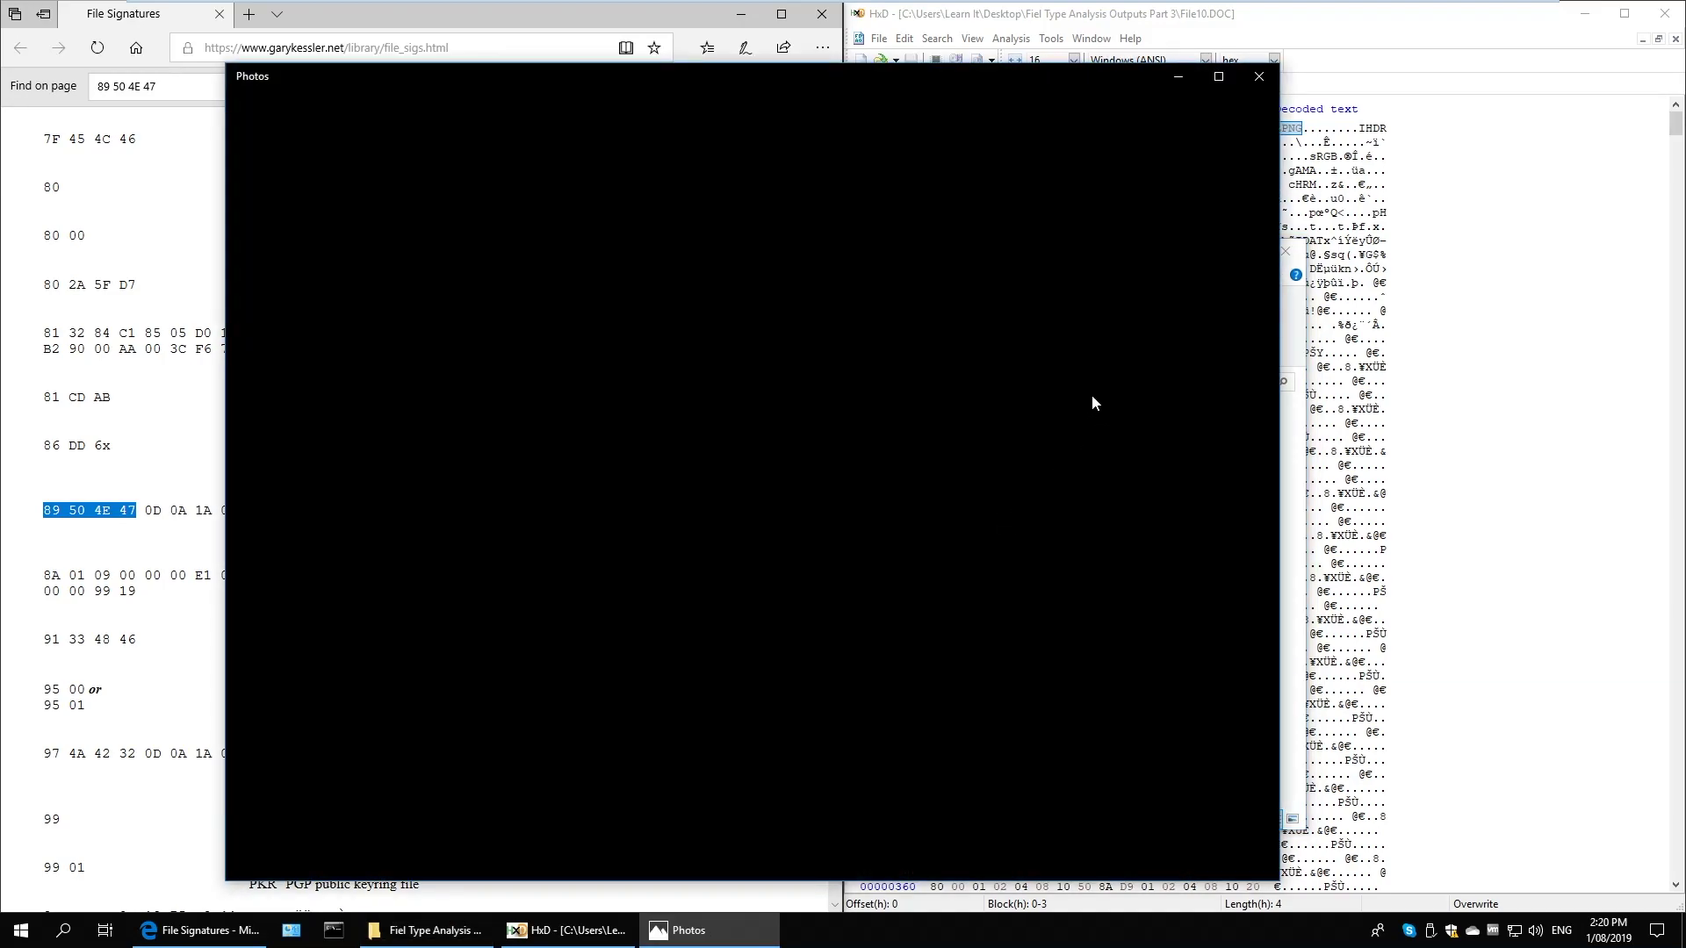
pyautogui.click(427, 930)
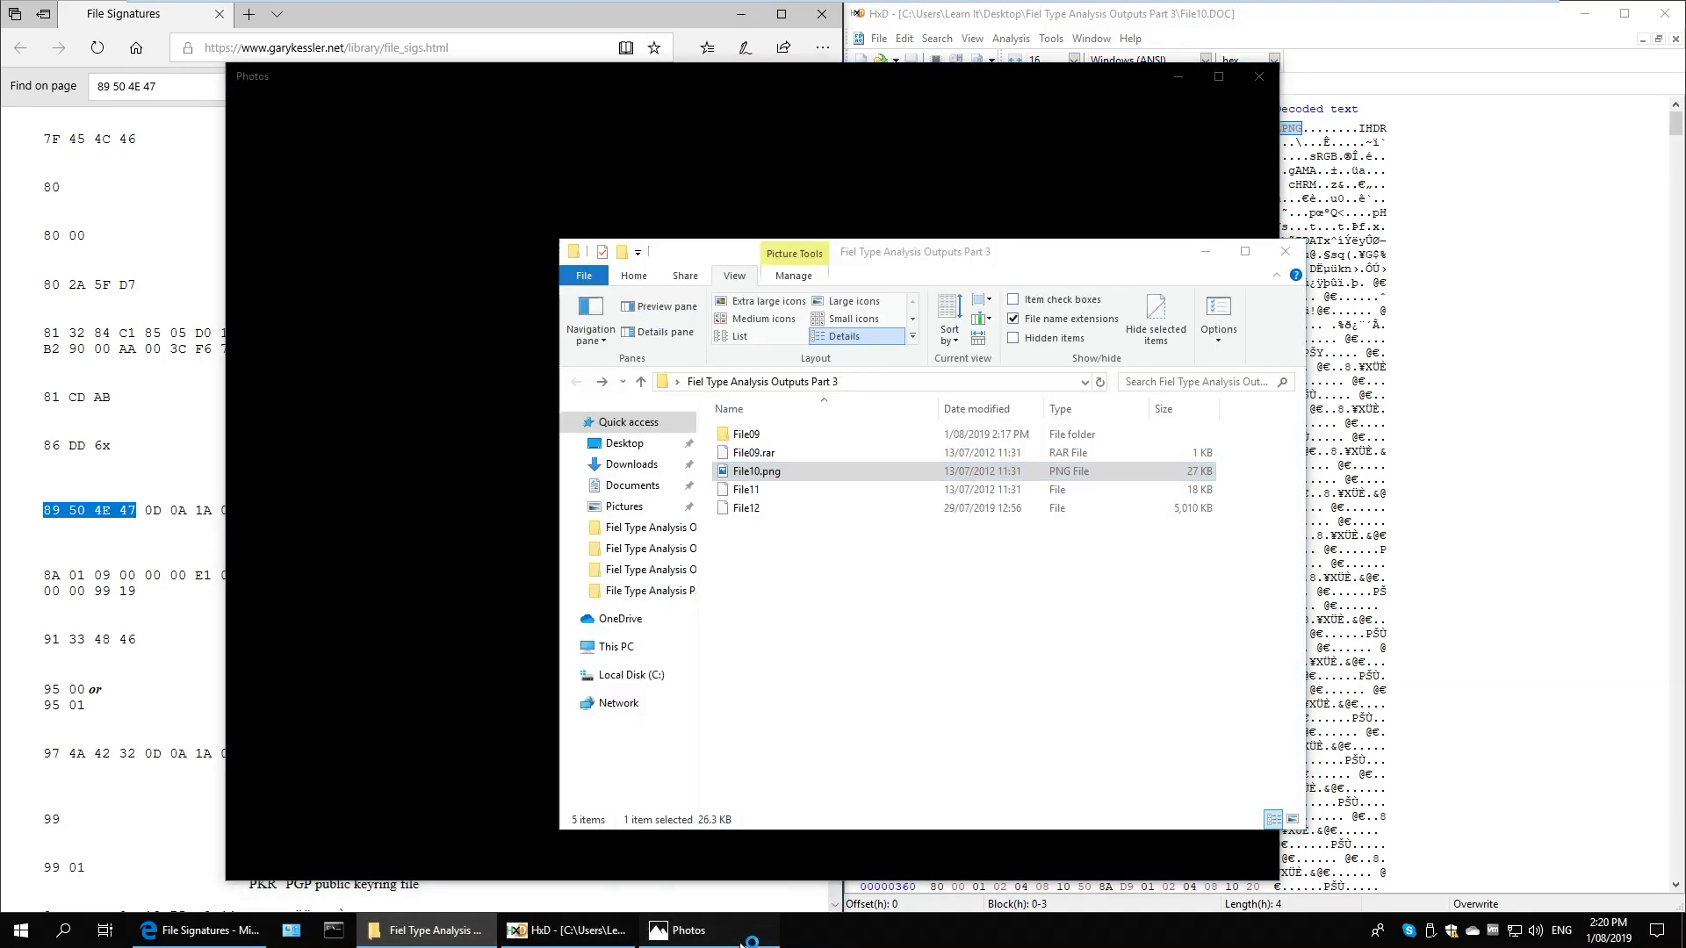
pyautogui.click(747, 933)
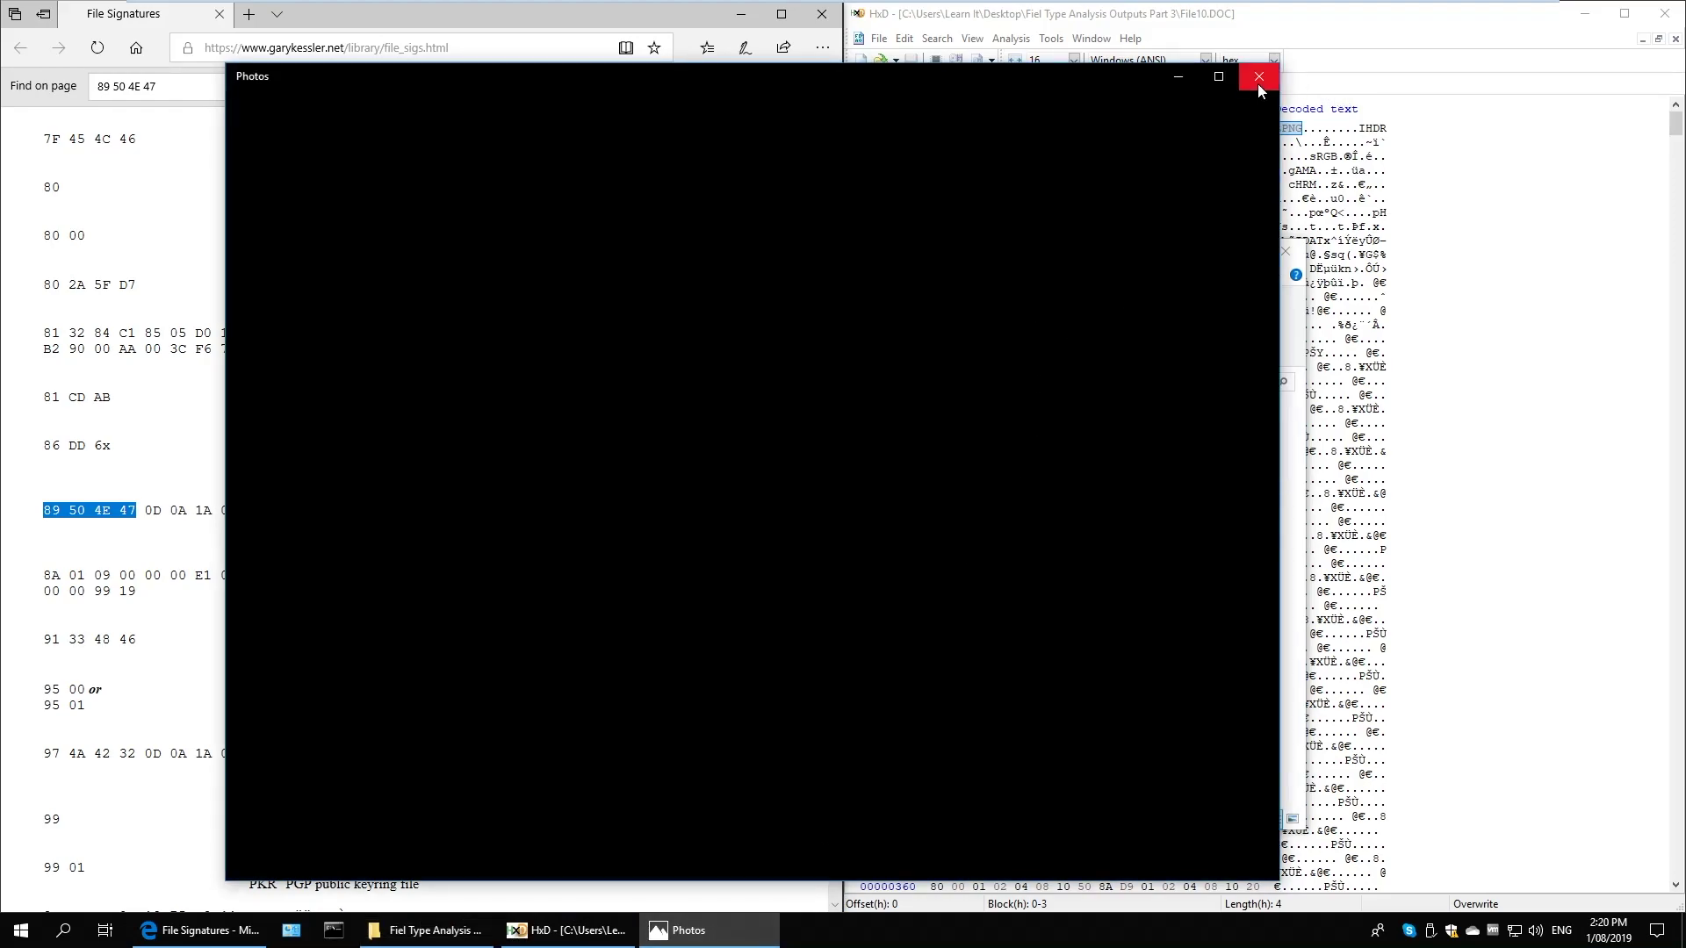
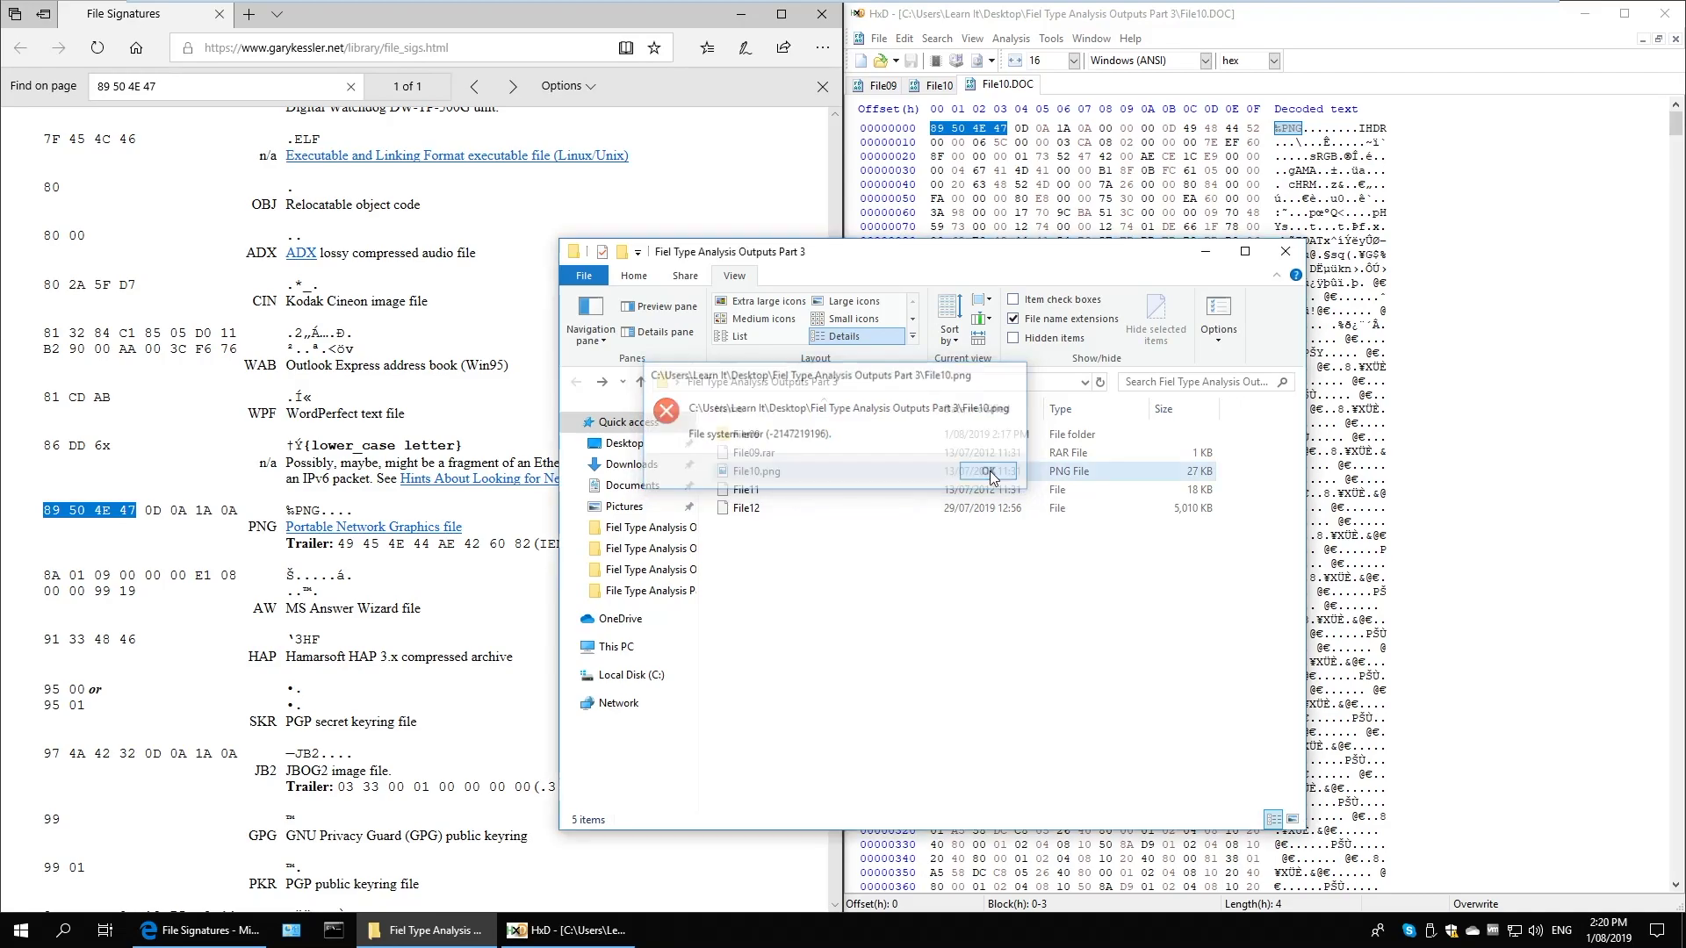
# Dismiss the File10.png error message and check which other programs can open the file
pyautogui.click(992, 473)
pyautogui.click(748, 473)
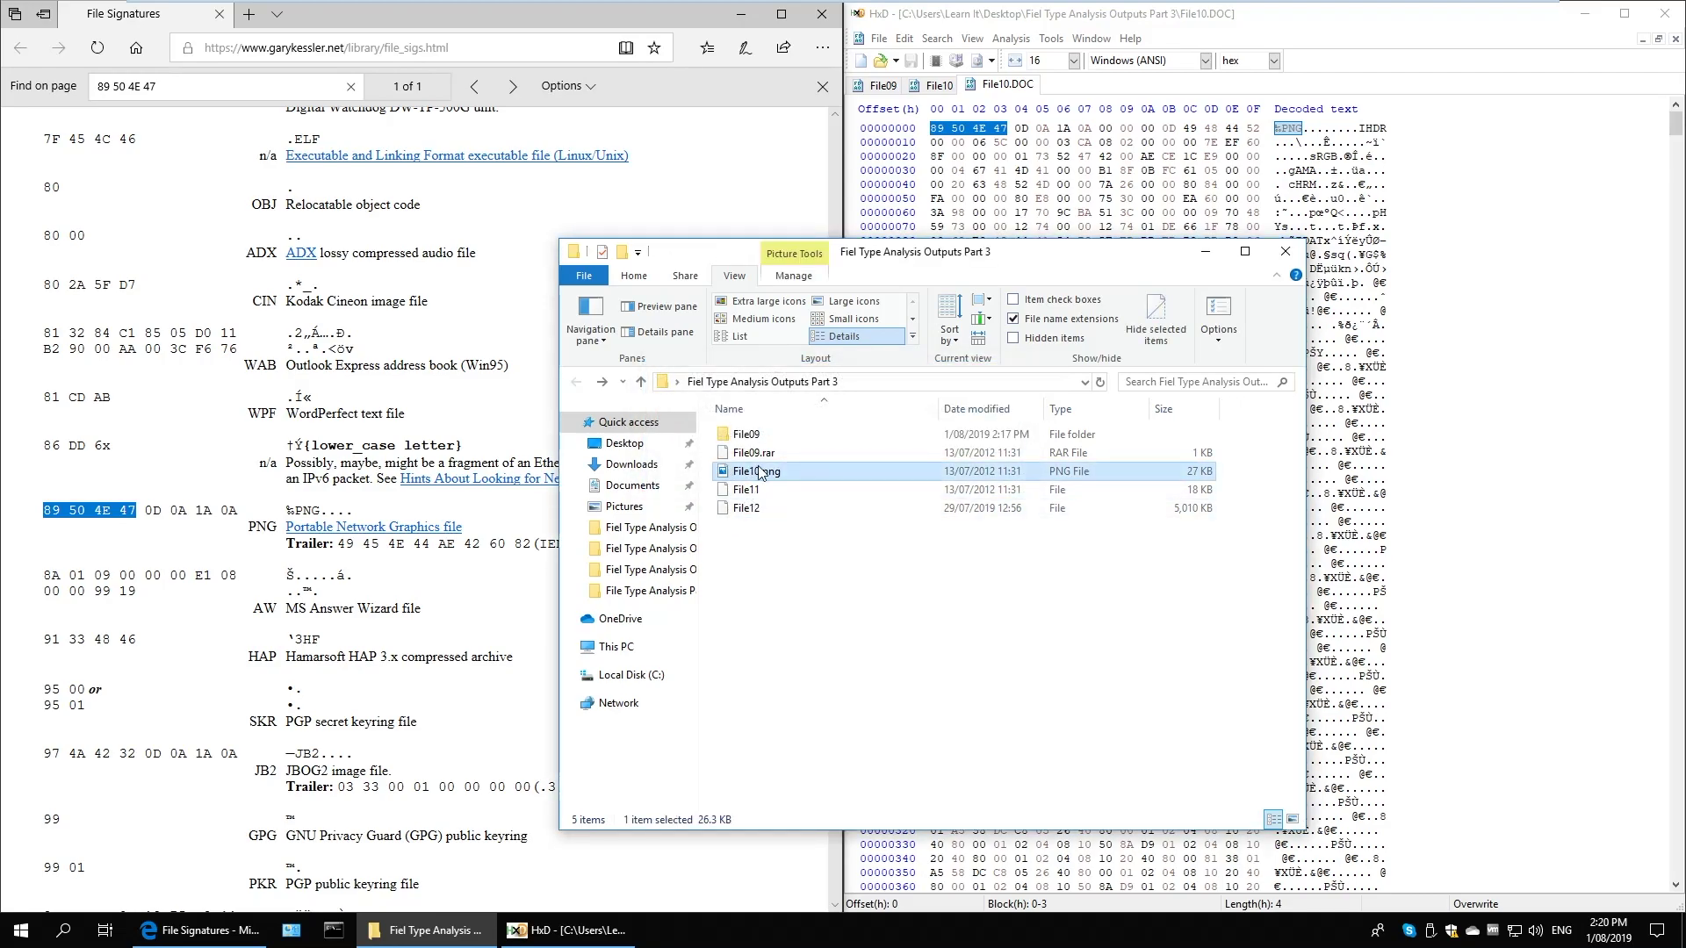
pyautogui.rightClick(758, 477)
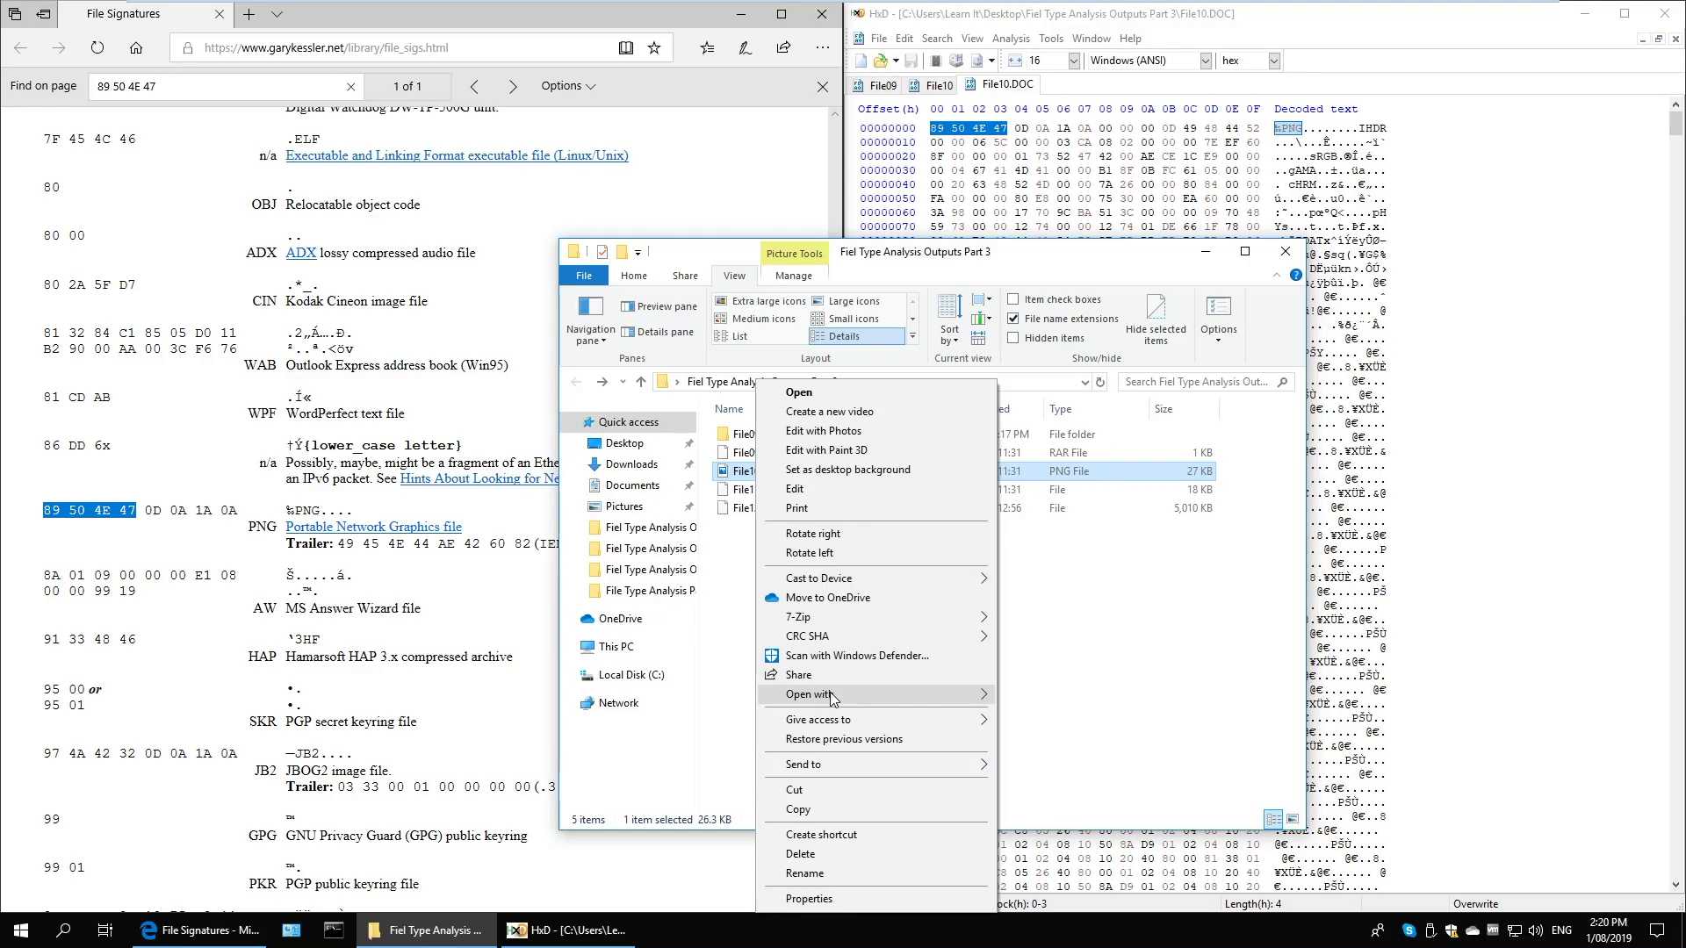
pyautogui.click(1143, 602)
# Launch Internet Explorer, view File10.png in the maximized browser window and close the browser
pyautogui.press('super')
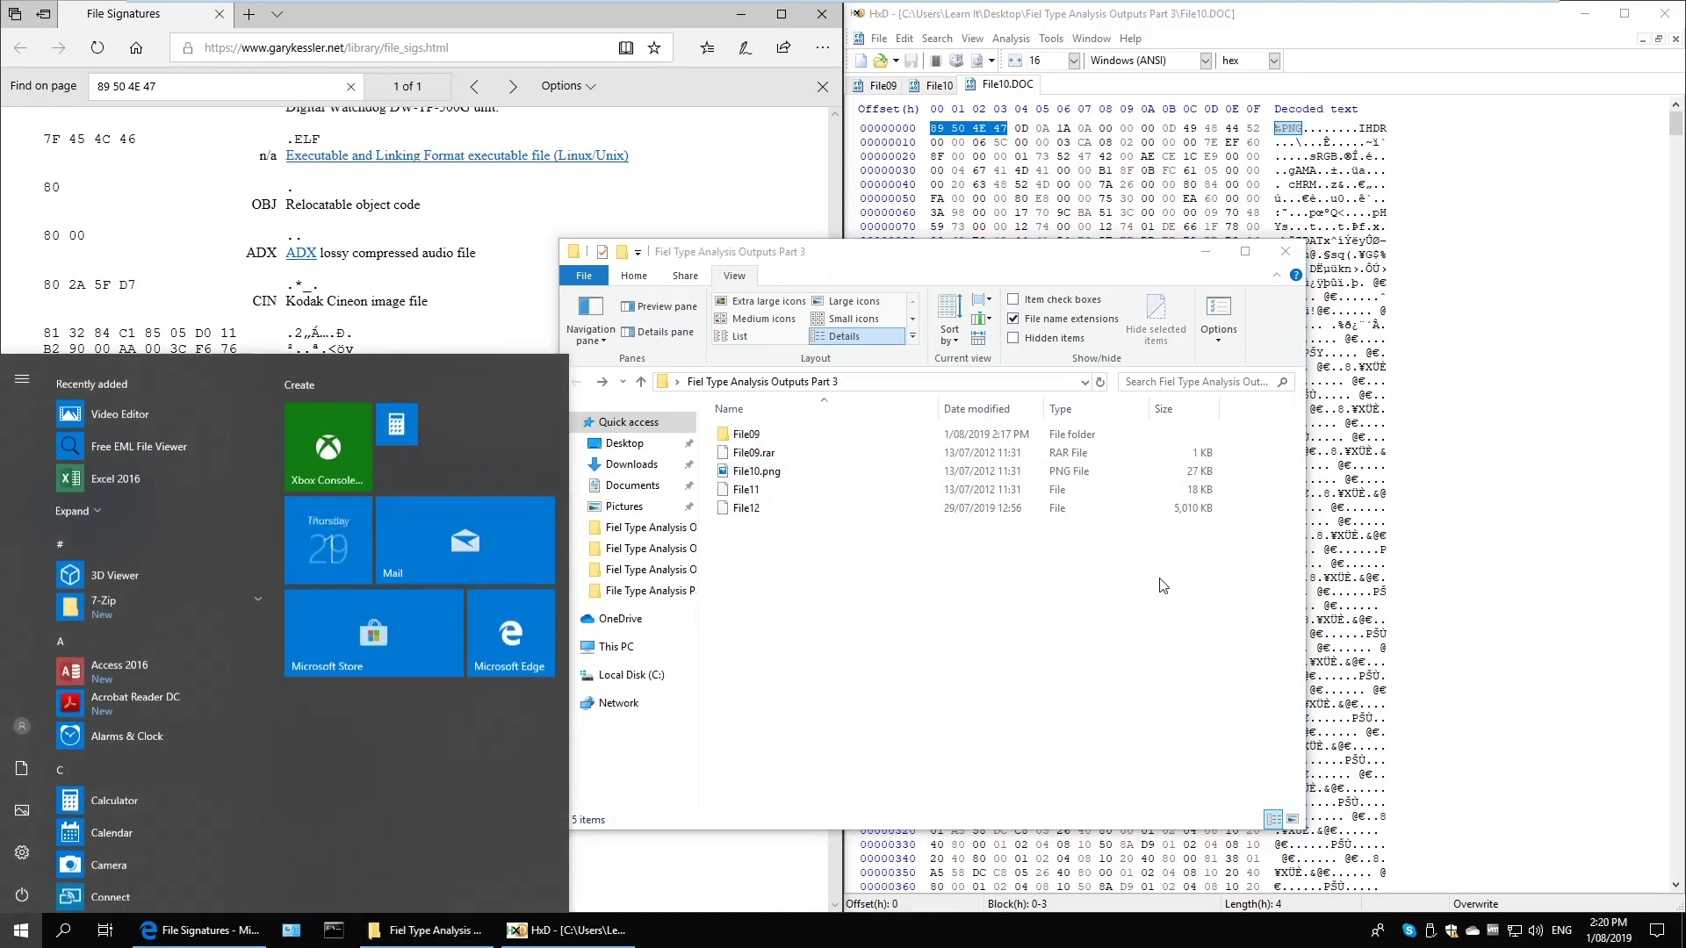
pyautogui.write('internet')
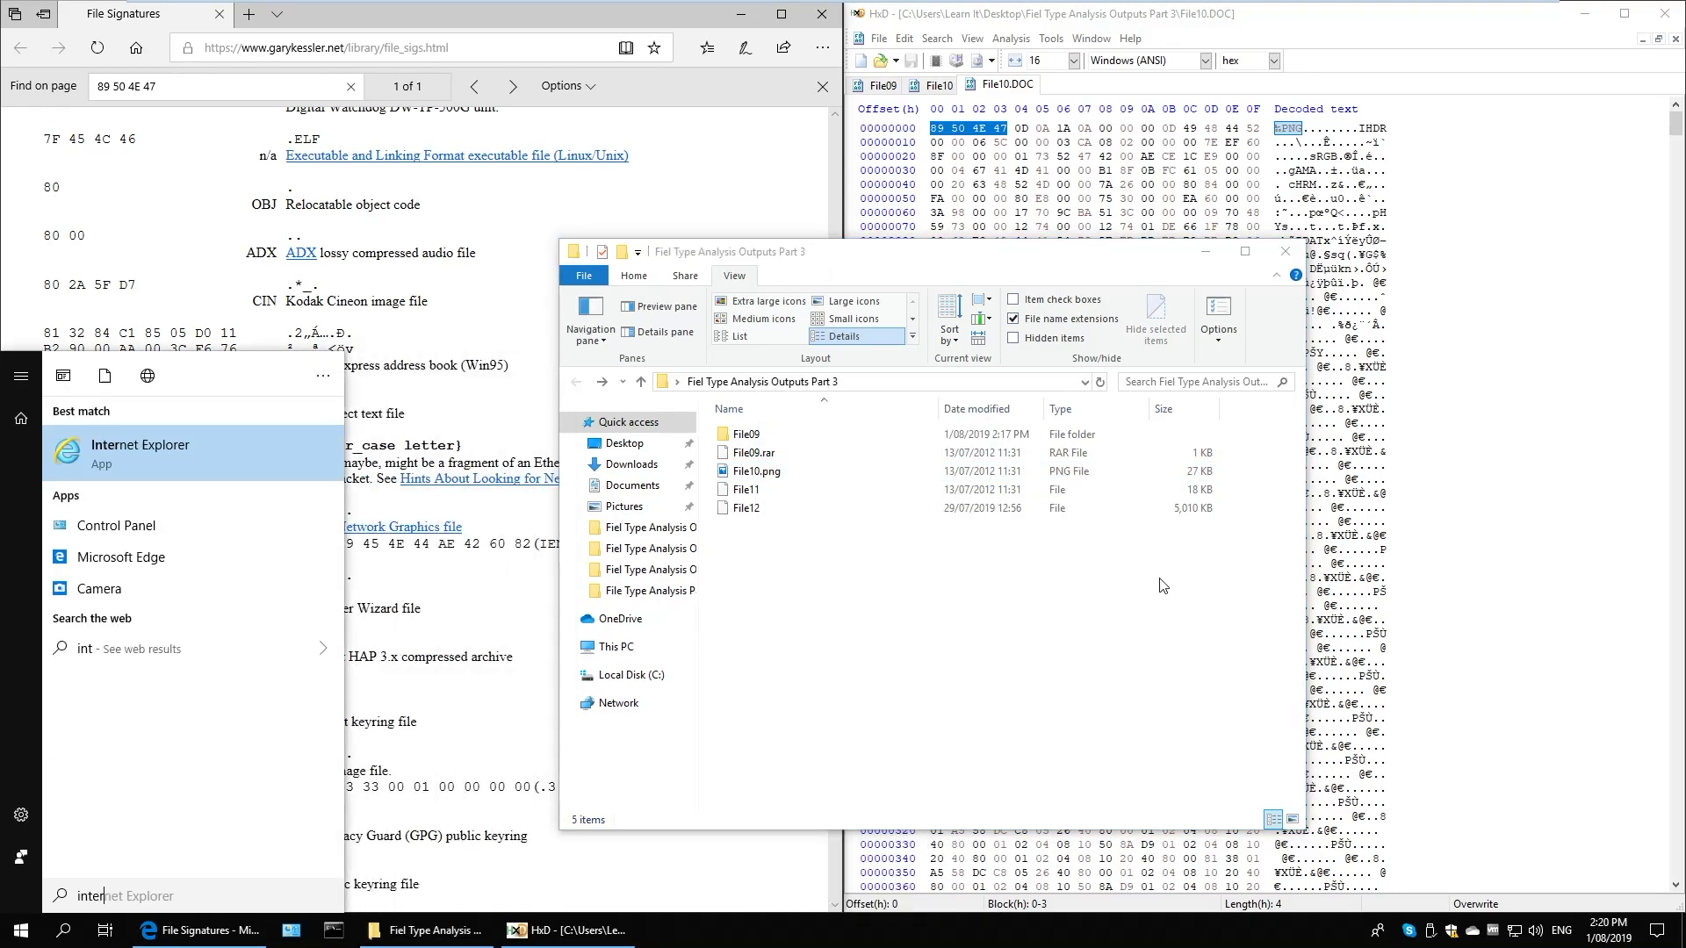
pyautogui.press('Return')
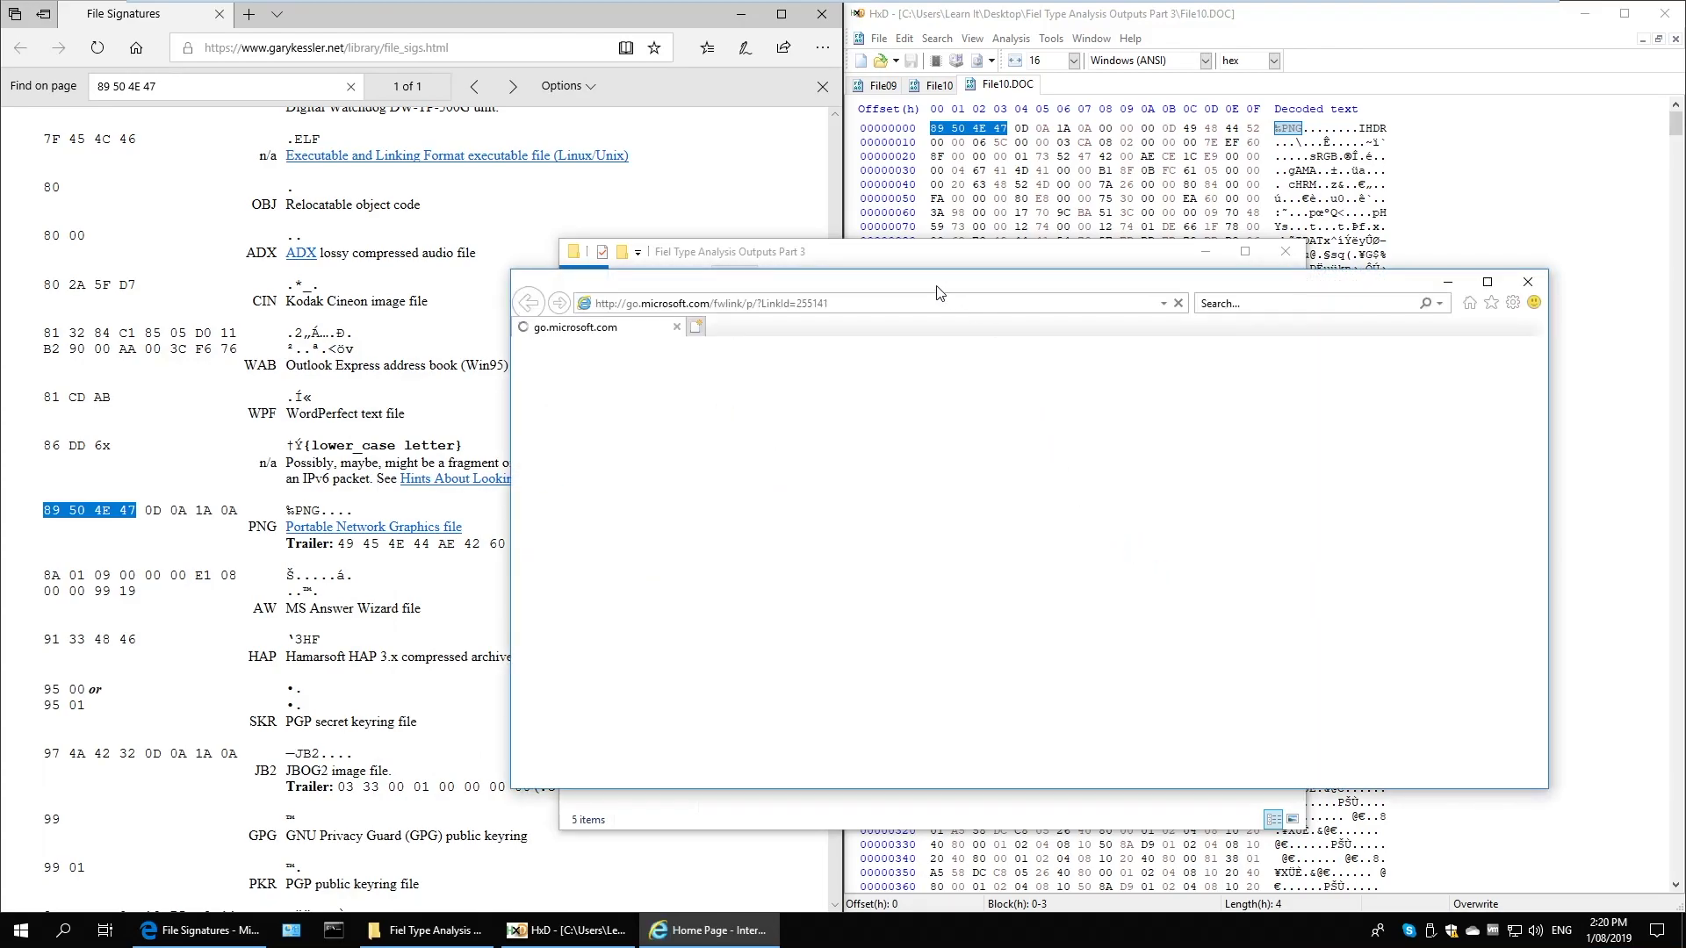
pyautogui.click(979, 308)
pyautogui.moveTo(755, 471); pyautogui.dragTo(354, 529)
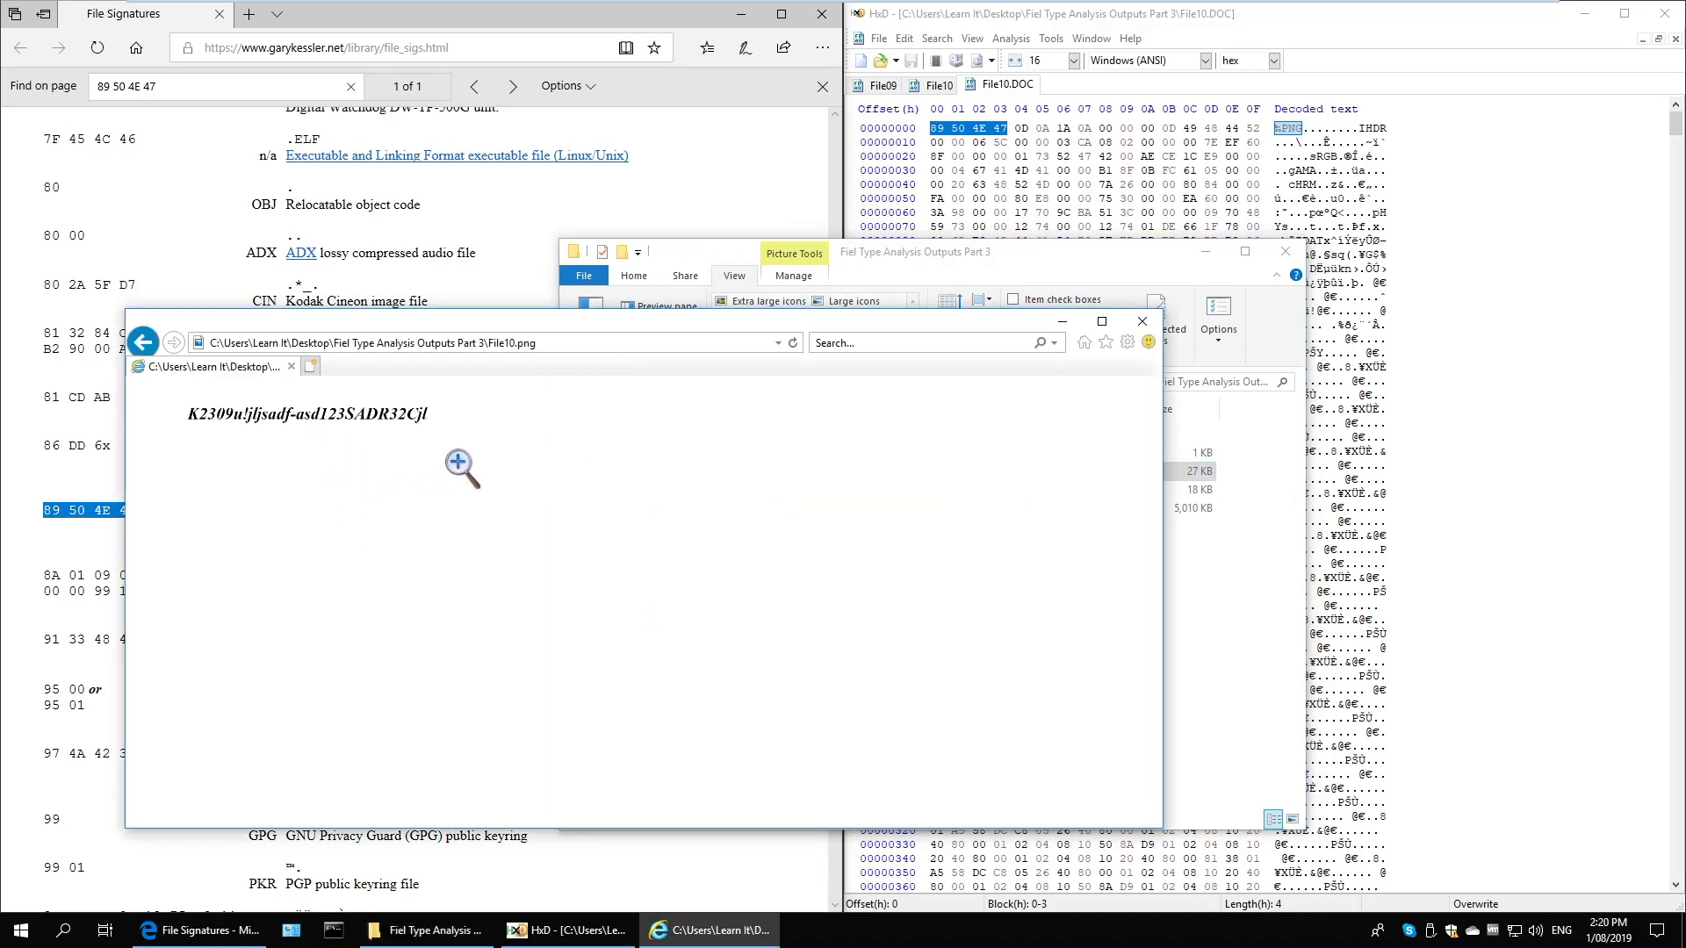
pyautogui.click(1101, 321)
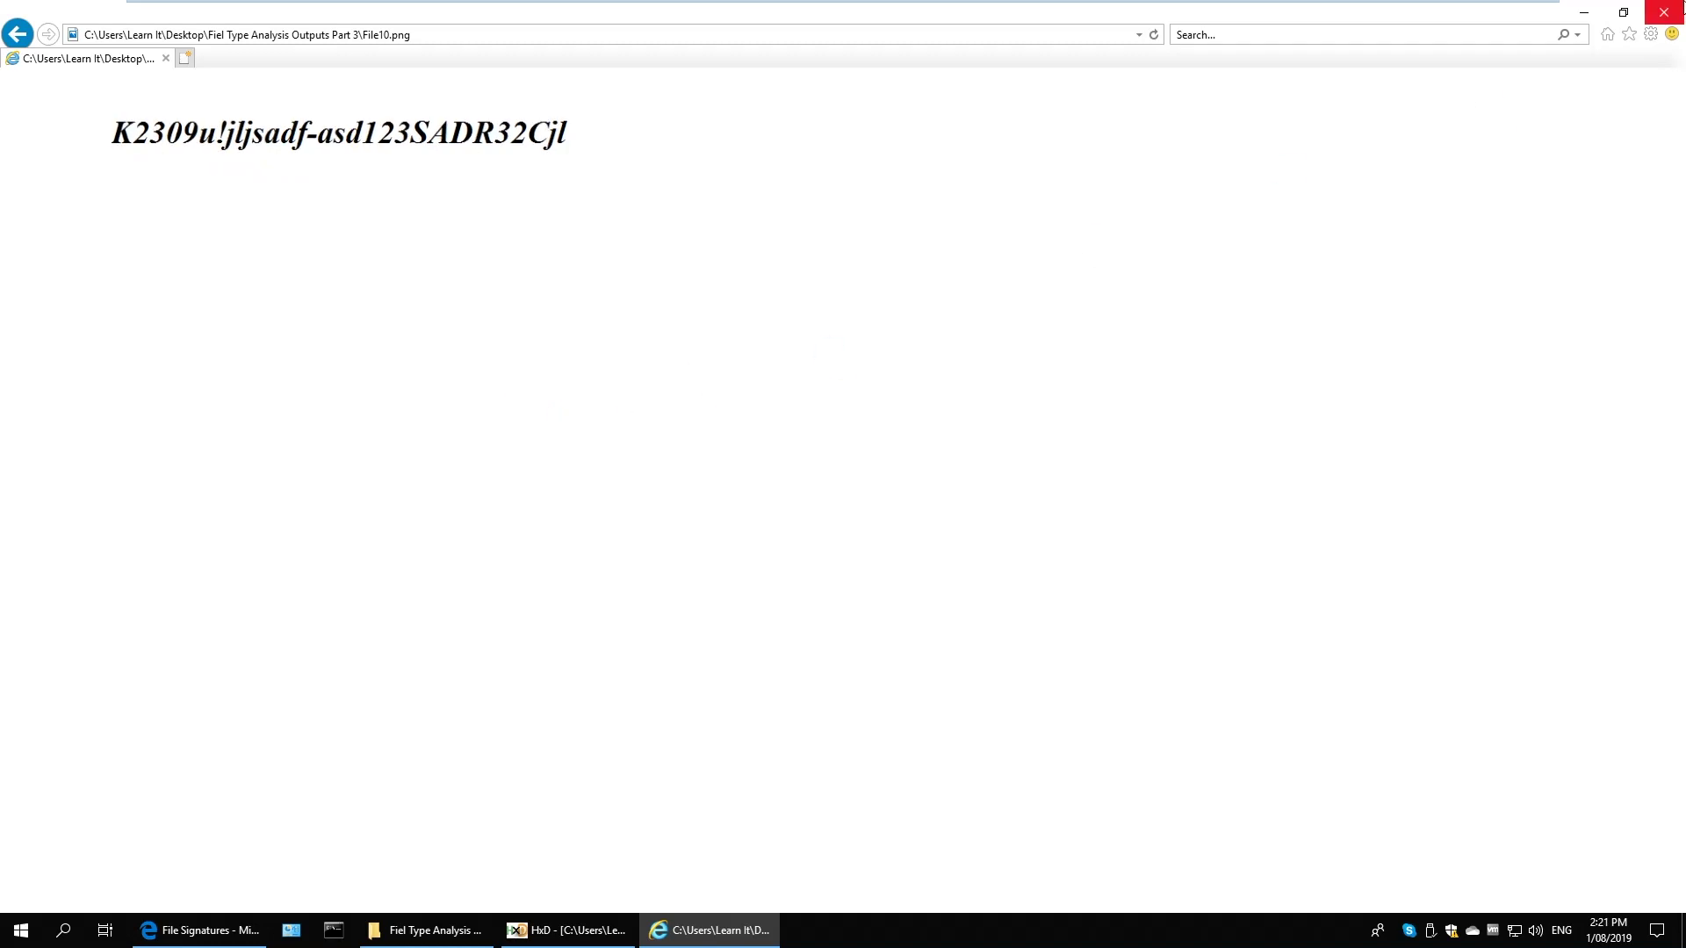
pyautogui.click(1672, 11)
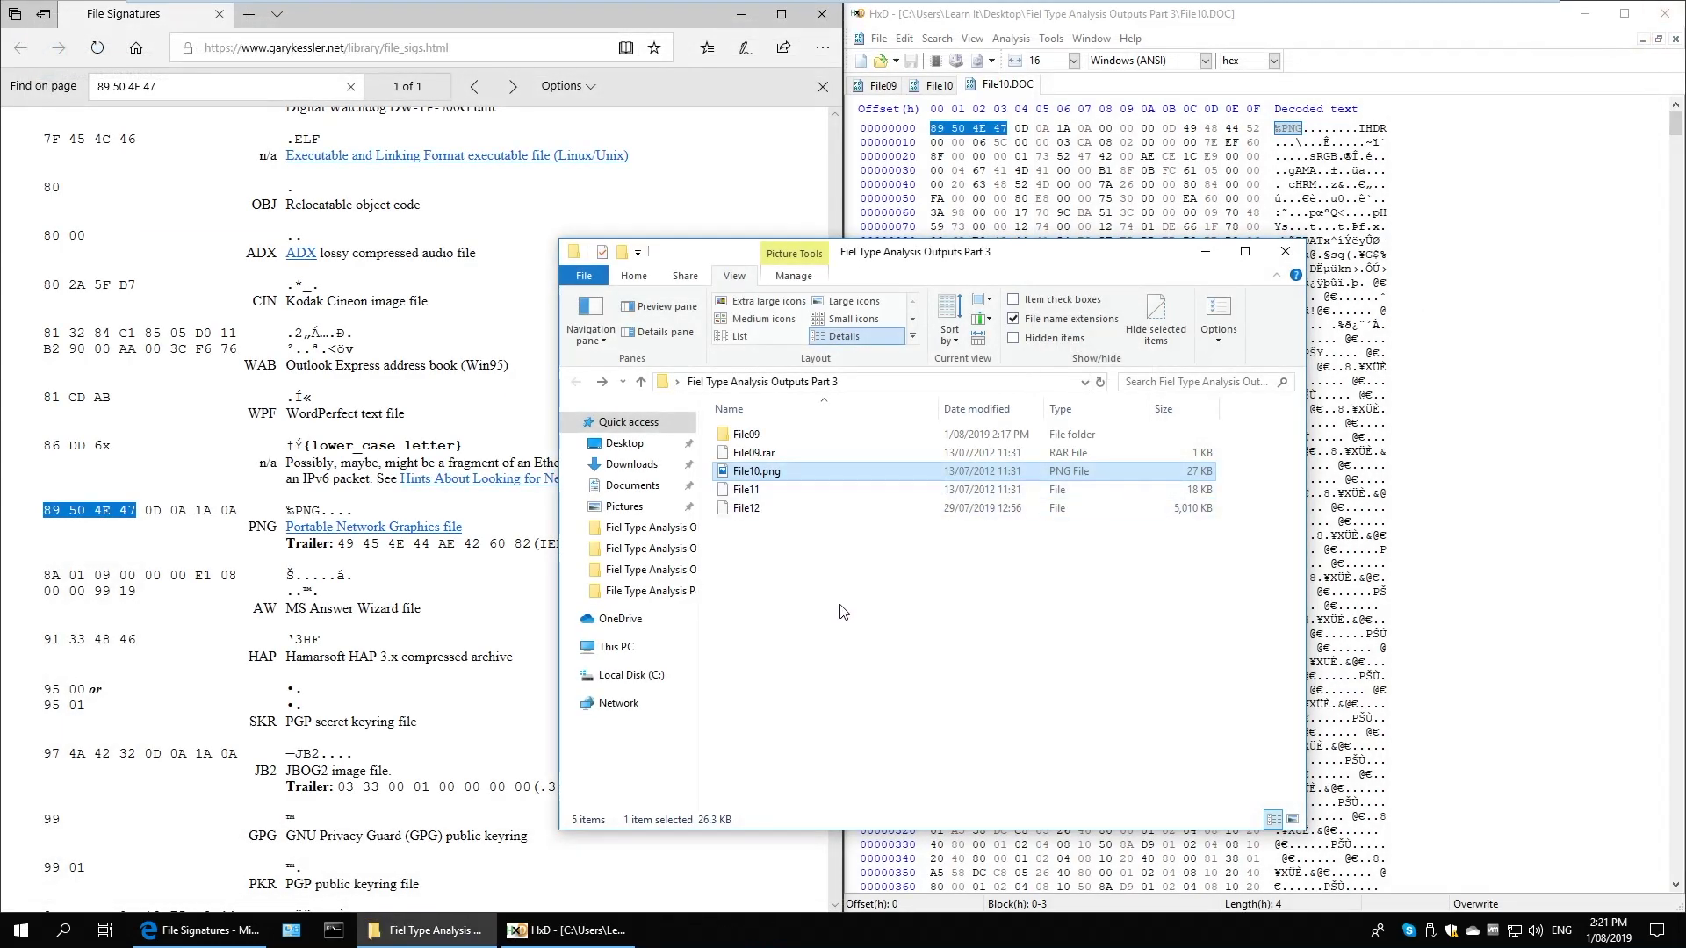
pyautogui.click(757, 492)
pyautogui.moveTo(756, 498); pyautogui.dragTo(1150, 163)
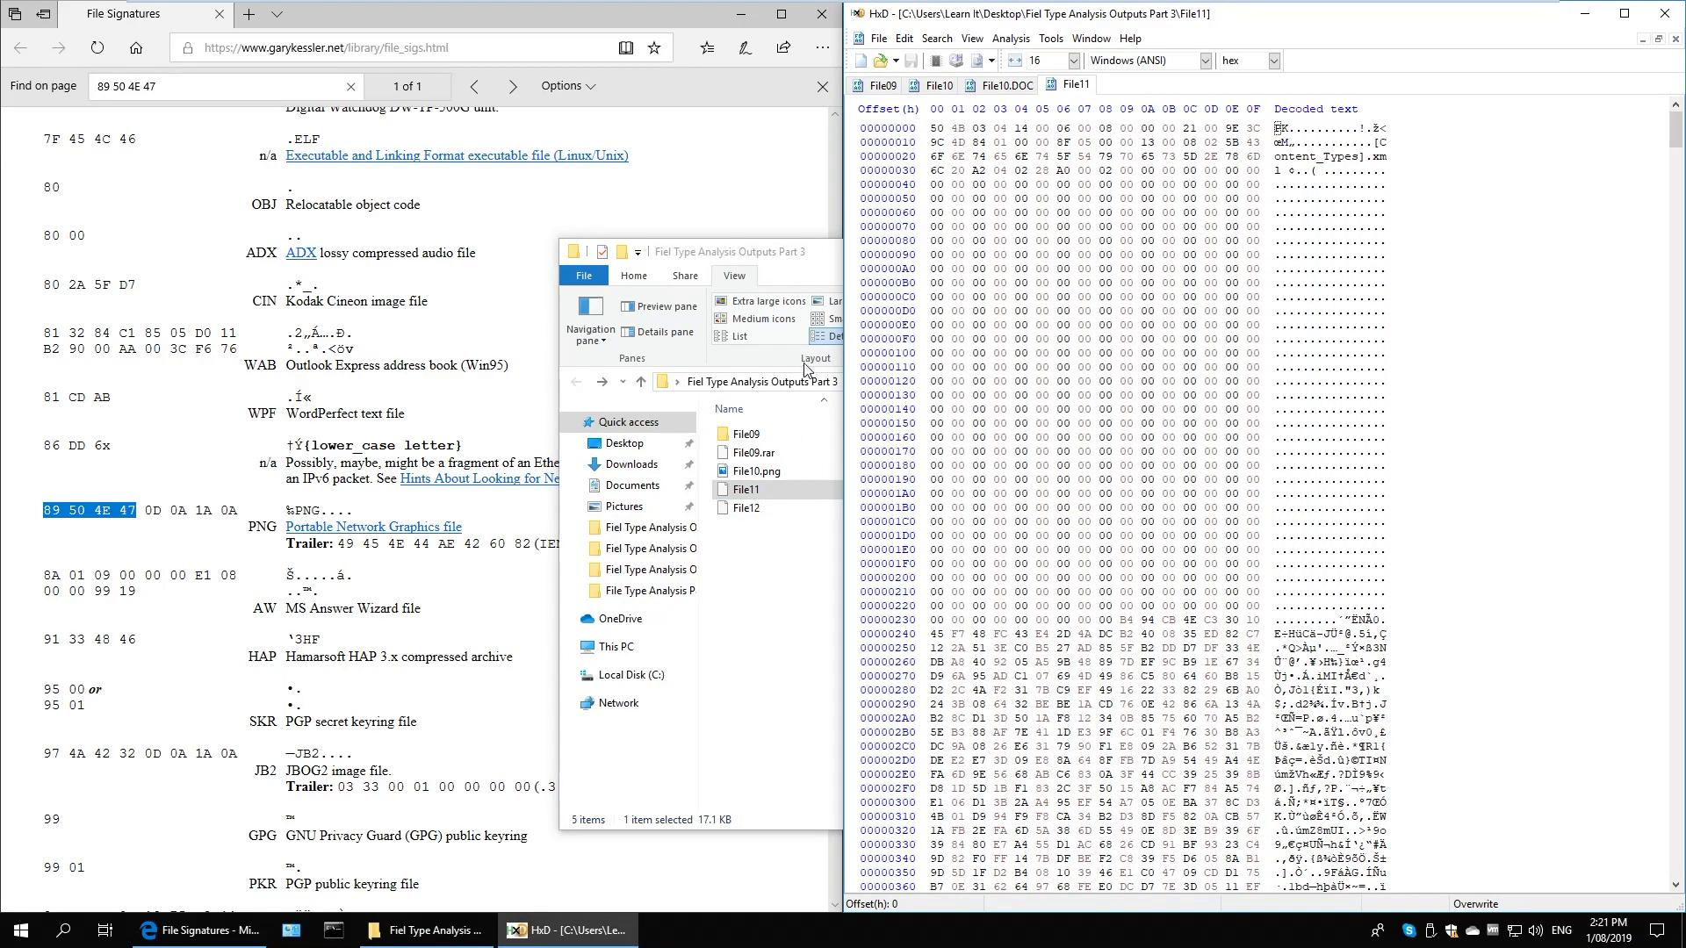
pyautogui.hotkey('shift', 'Right')
pyautogui.hotkey('shift', 'Right')
pyautogui.hotkey('shift', 'Right')
pyautogui.hotkey('shift', 'Right')
pyautogui.hotkey('shift', 'Right')
pyautogui.hotkey('shift', 'Right')
pyautogui.hotkey('shift', 'Right')
pyautogui.hotkey('shift', 'Right')
pyautogui.hotkey('shift', 'Right')
pyautogui.hotkey('shift', 'Right')
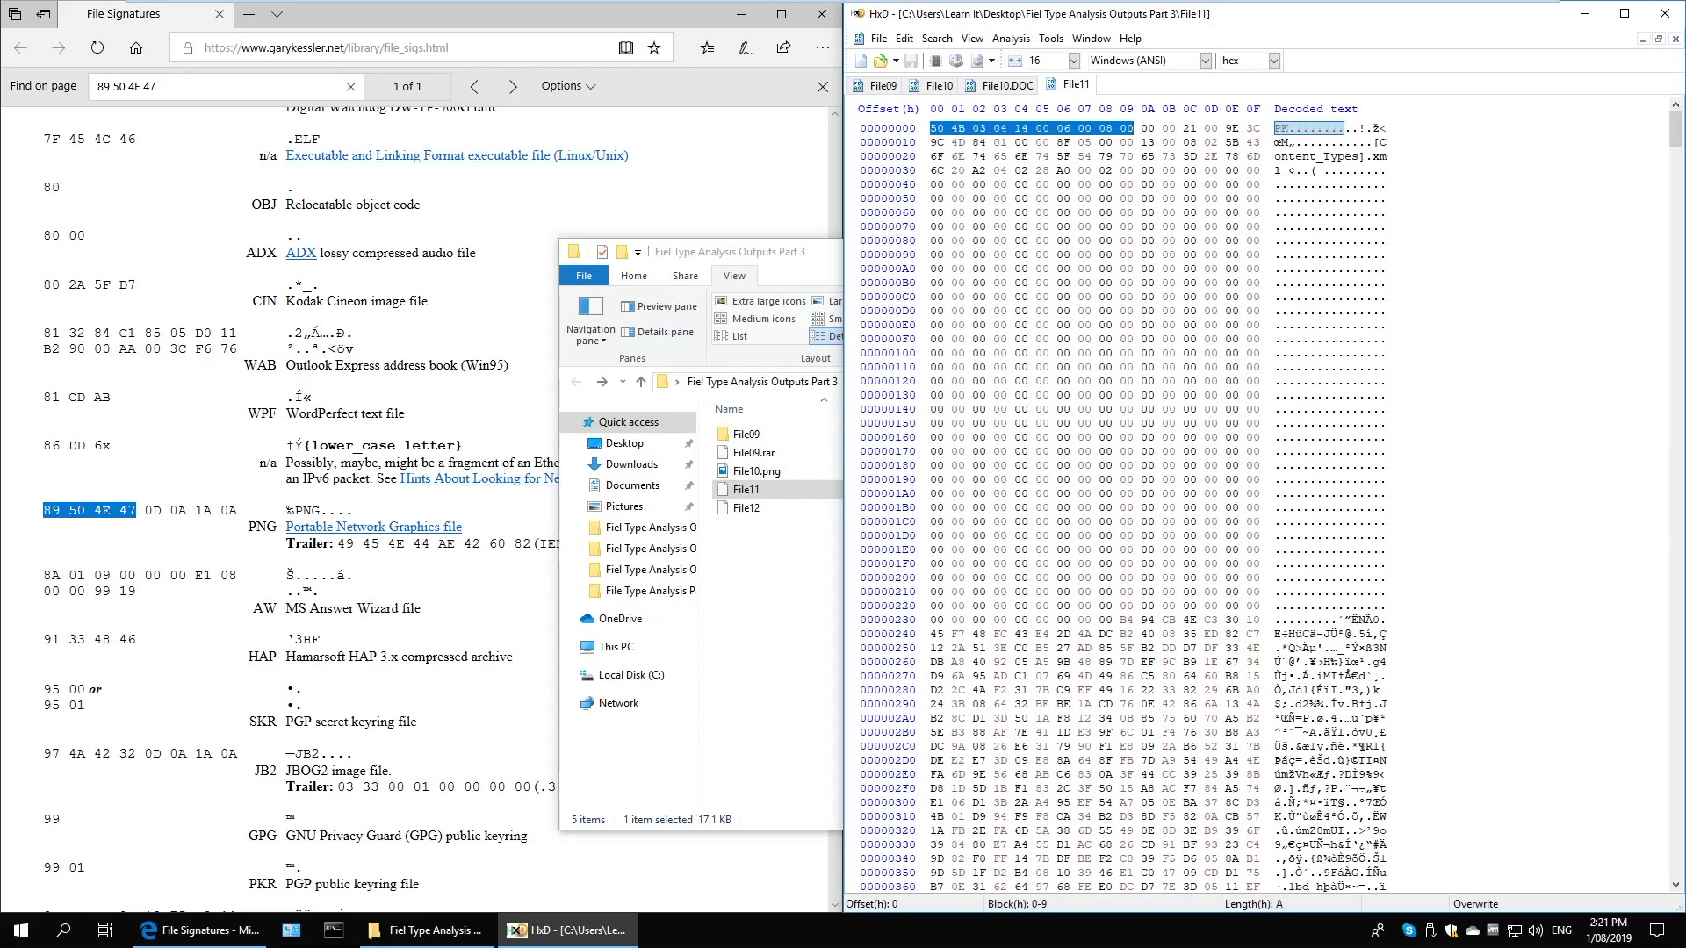
pyautogui.hotkey('ctrl', 'c')
pyautogui.click(420, 218)
pyautogui.hotkey('ctrl', 'f')
pyautogui.hotkey('ctrl', 'v')
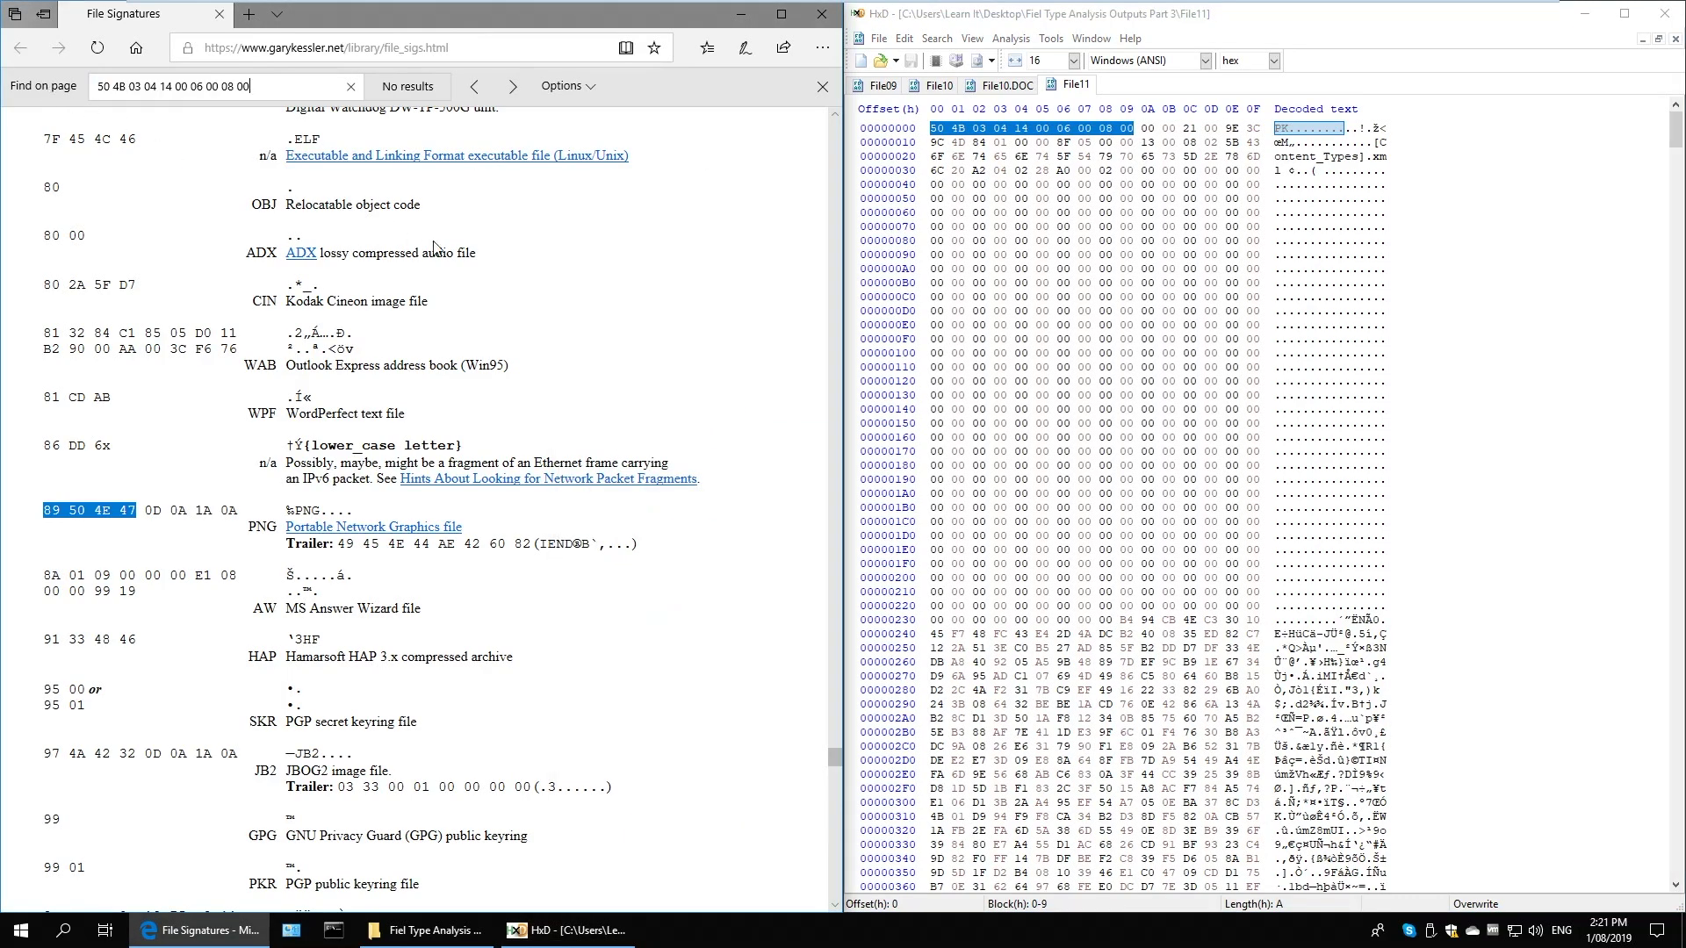
pyautogui.press('BackSpace')
pyautogui.press('BackSpace')
pyautogui.press('BackSpace')
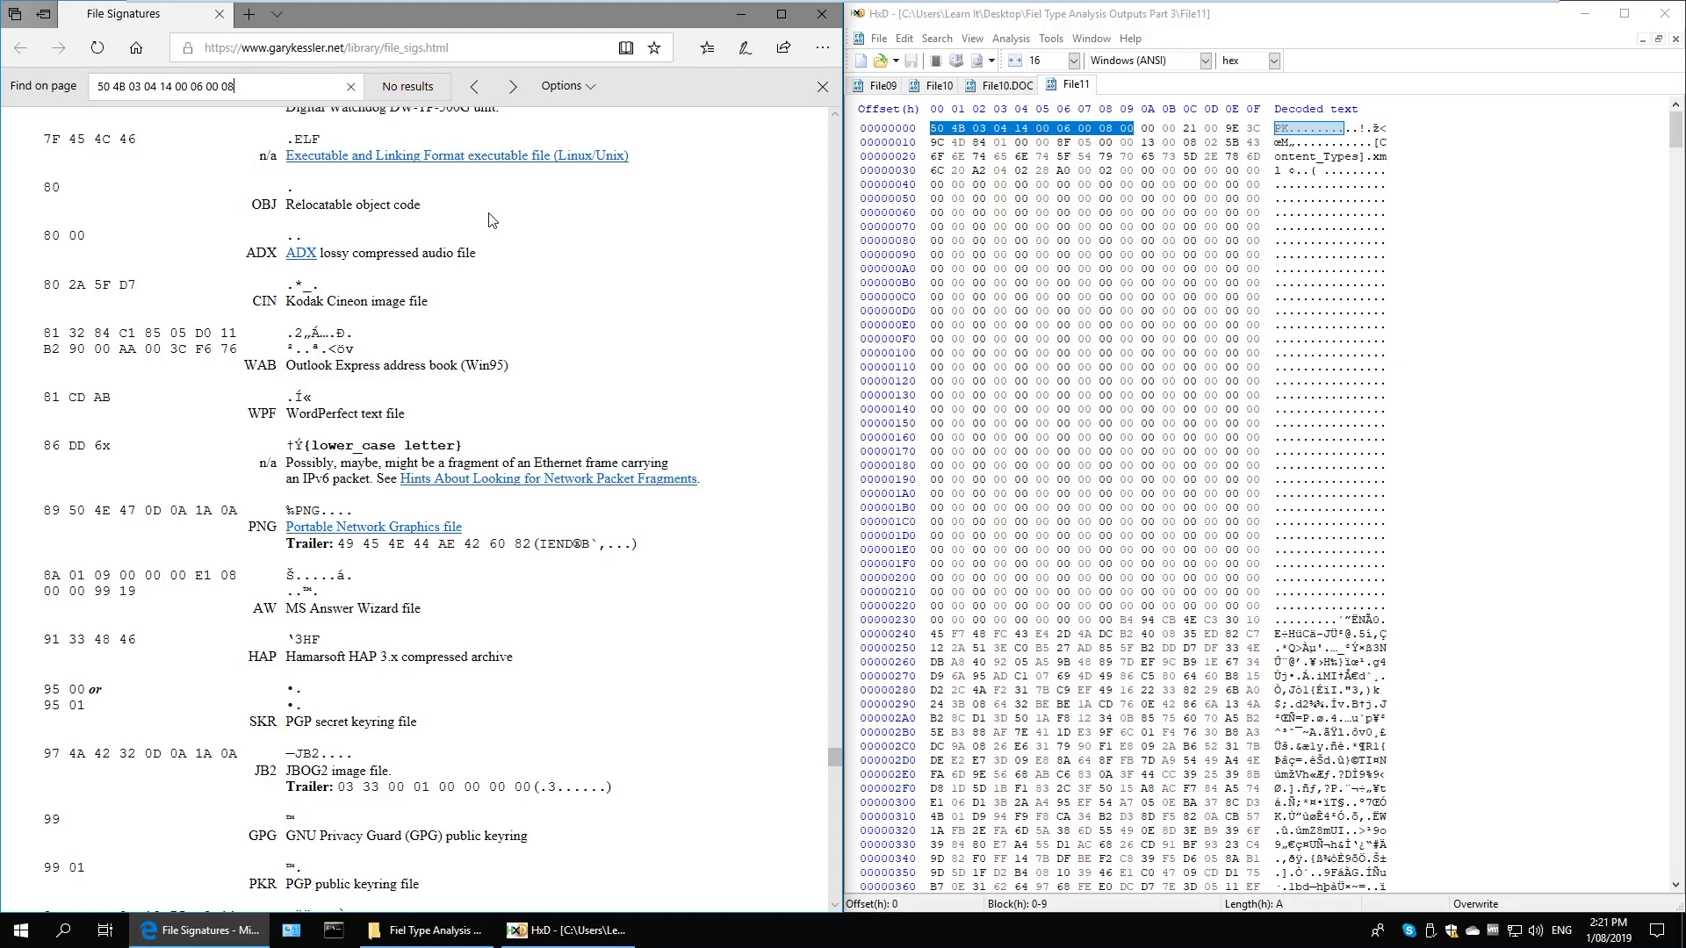
pyautogui.press('BackSpace')
pyautogui.press('BackSpace')
pyautogui.write('00')
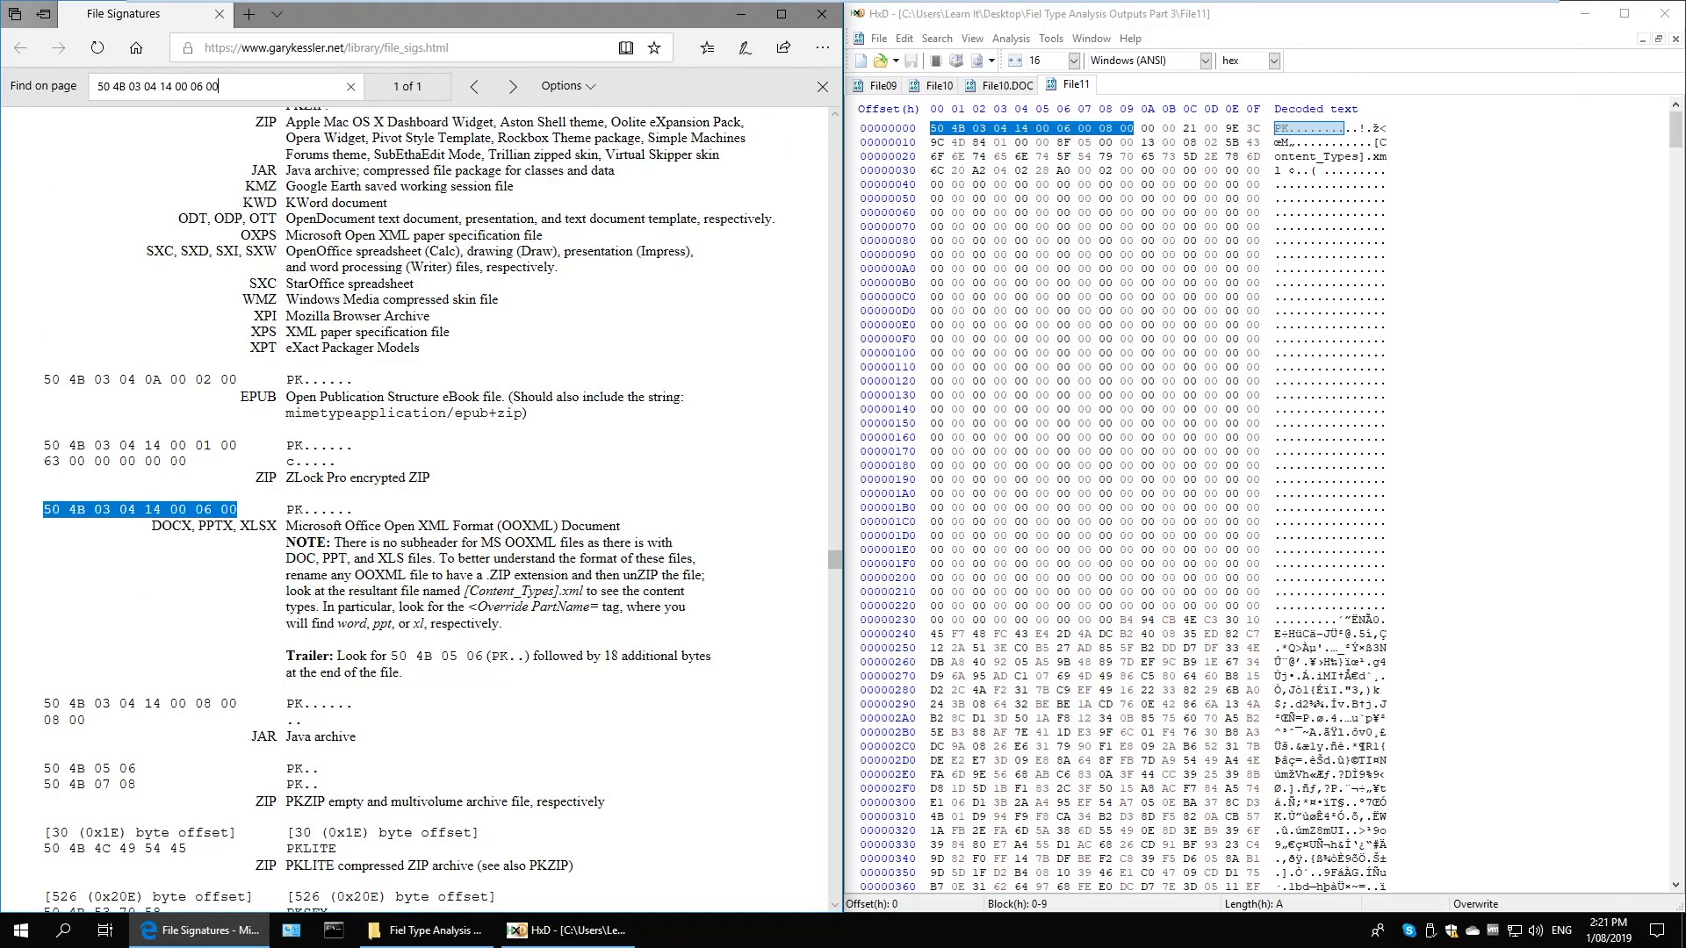
pyautogui.scroll(-1, 246, 562)
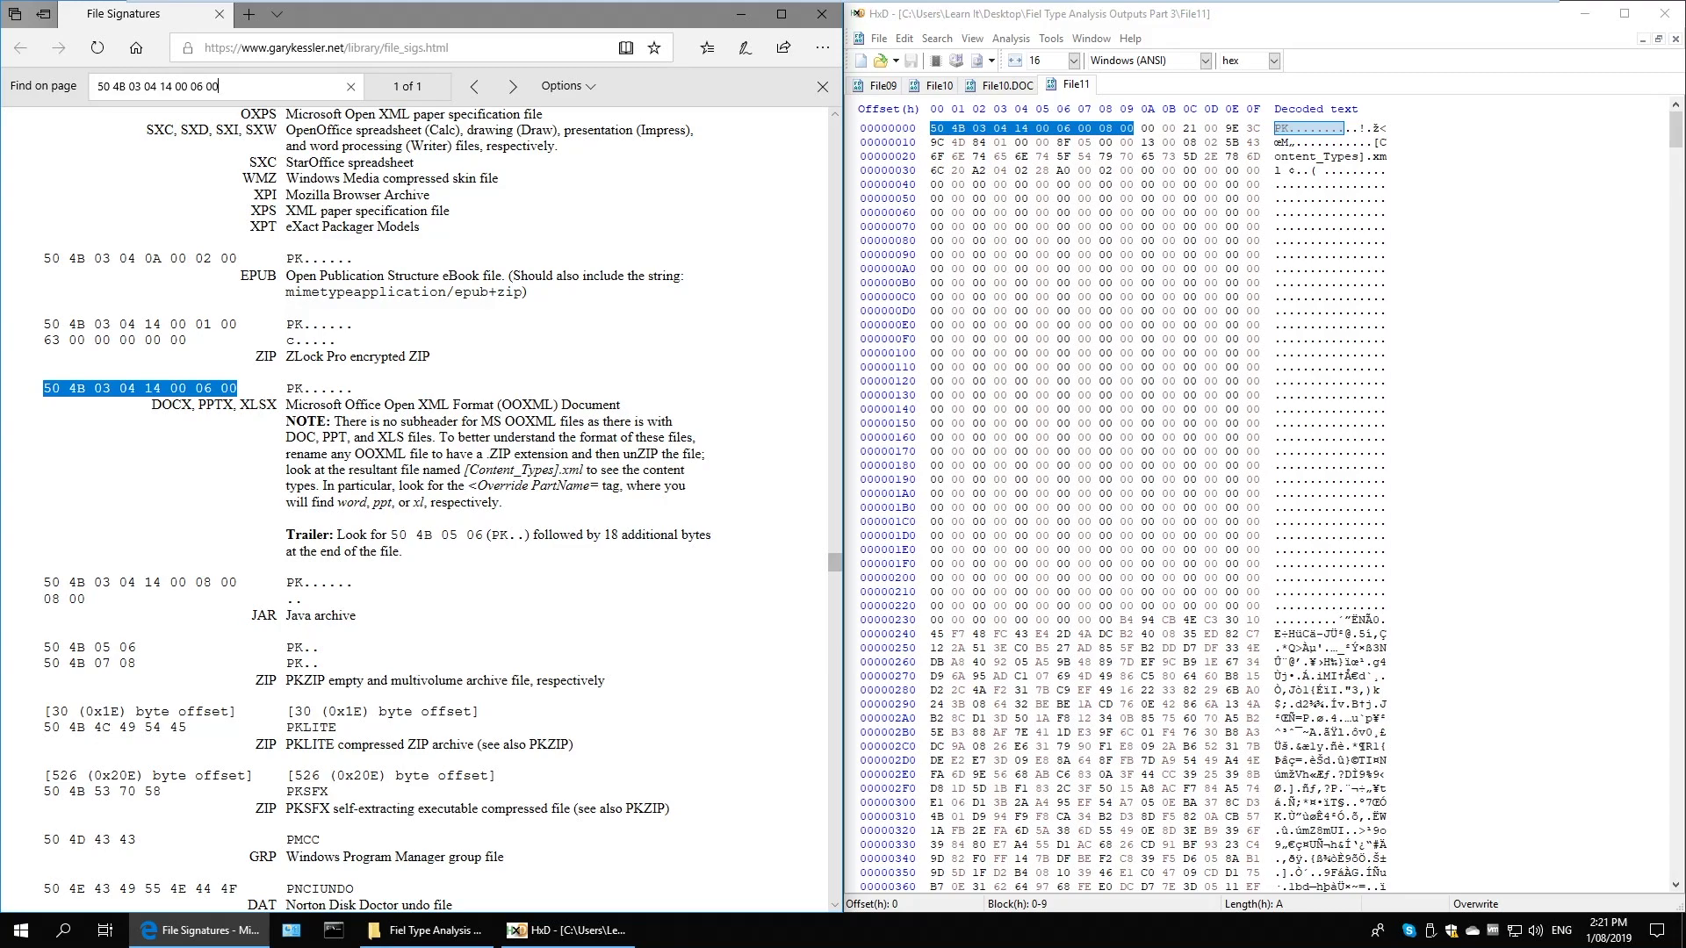
# Make two copies of File11 in the outputs folder
pyautogui.click(428, 929)
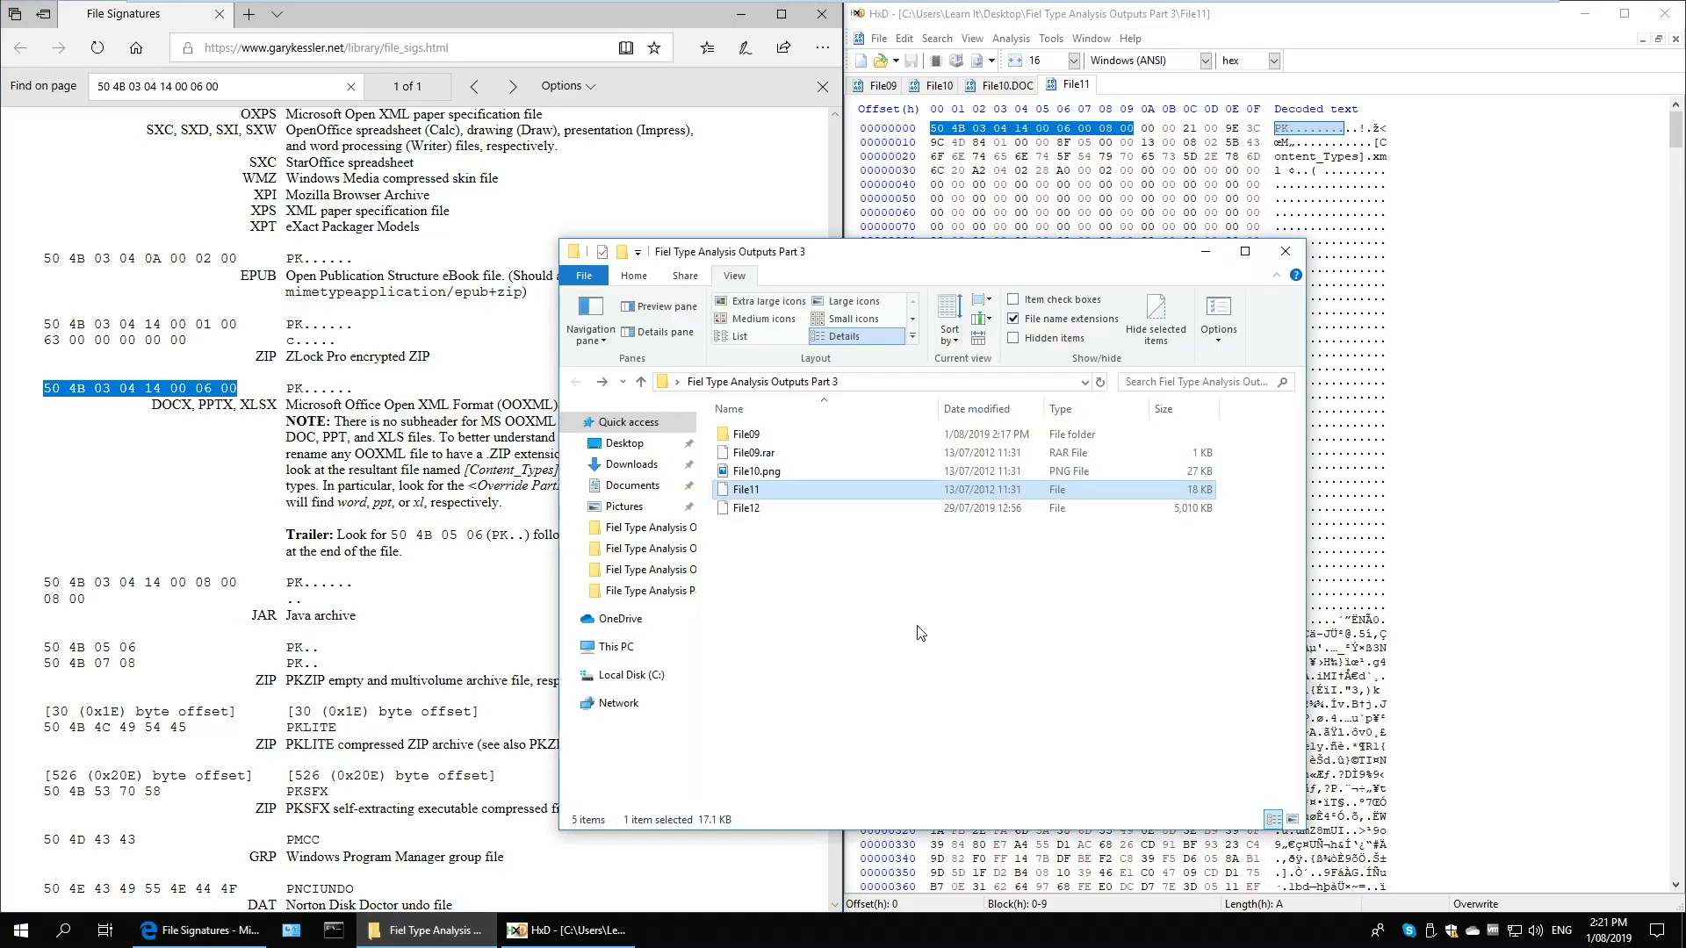
pyautogui.click(751, 492)
pyautogui.hotkey('ctrl', 'c')
pyautogui.hotkey('ctrl', 'v')
pyautogui.hotkey('ctrl', 'v')
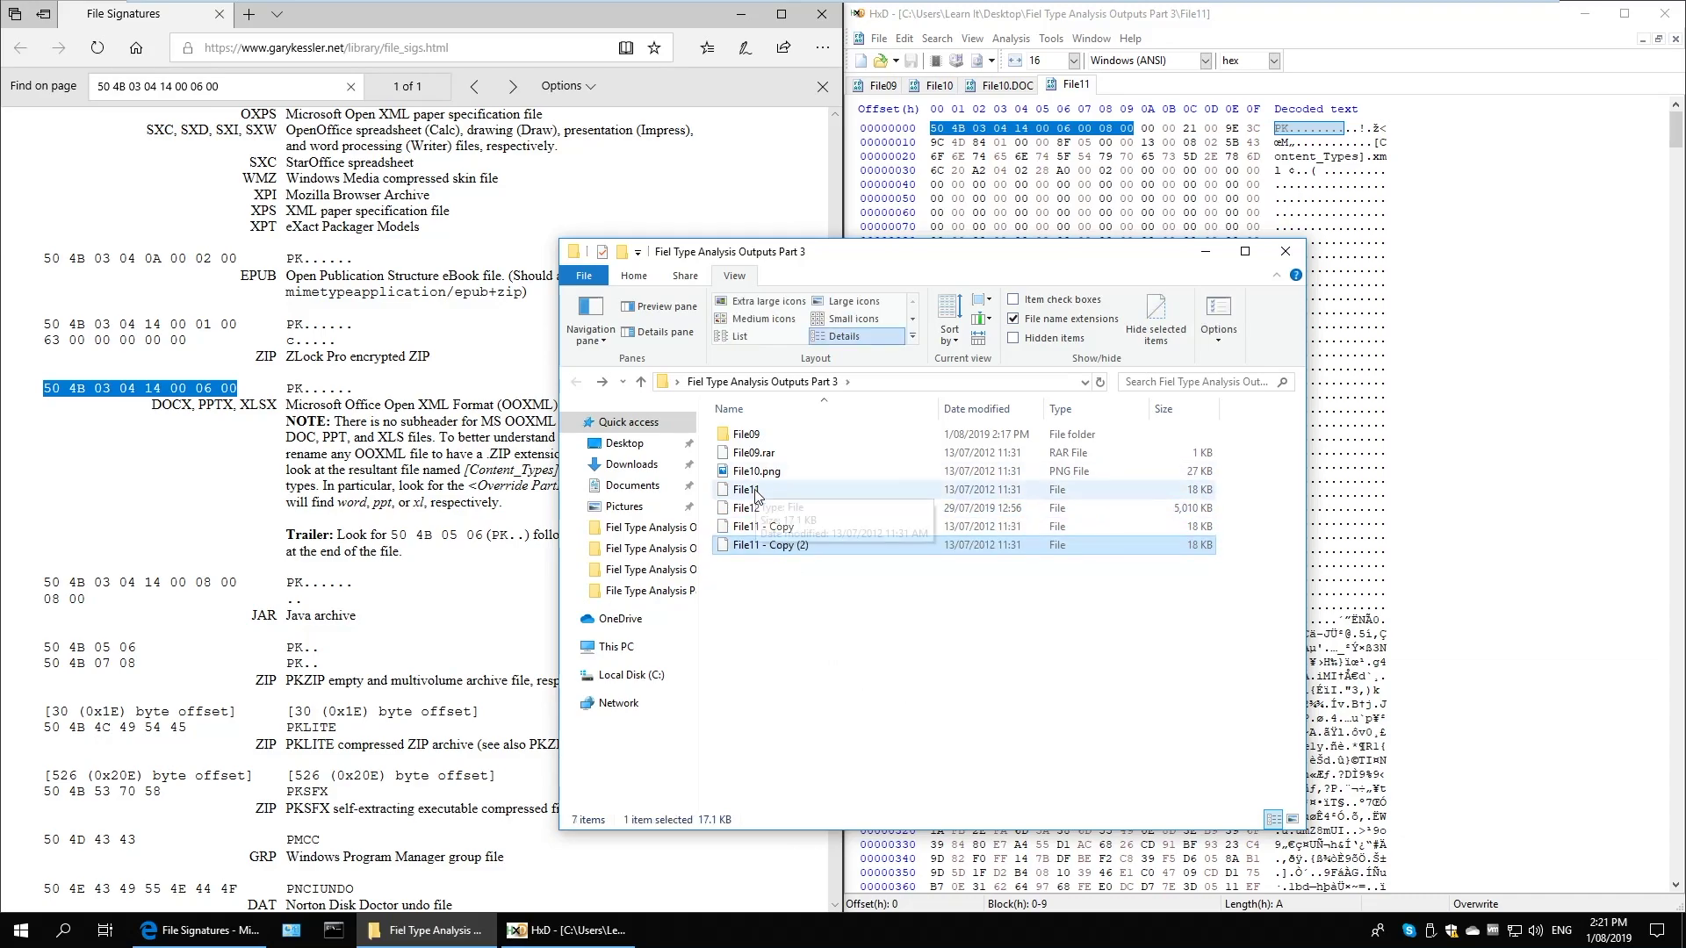
# Rename the original File11 to File11.docx
pyautogui.click(753, 490)
pyautogui.press('F2')
pyautogui.press('End')
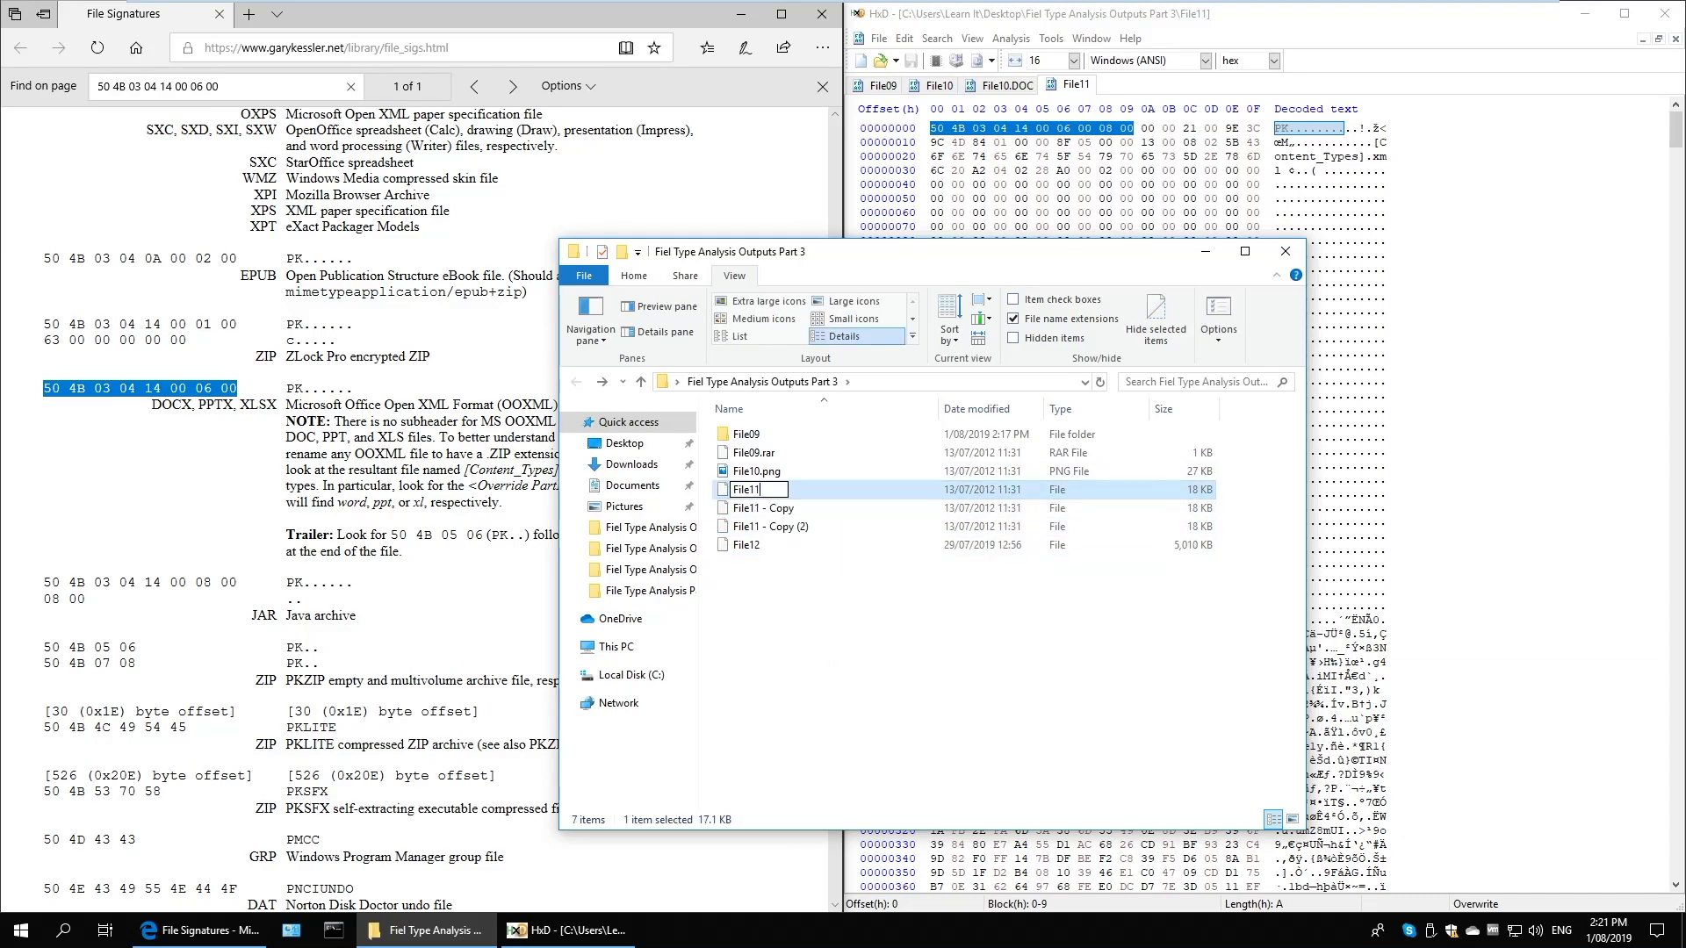
pyautogui.write('.docx')
# Rename the first copy to File11 - Copy.xlsx
pyautogui.press('Tab')
pyautogui.press('End')
pyautogui.write('.xld')
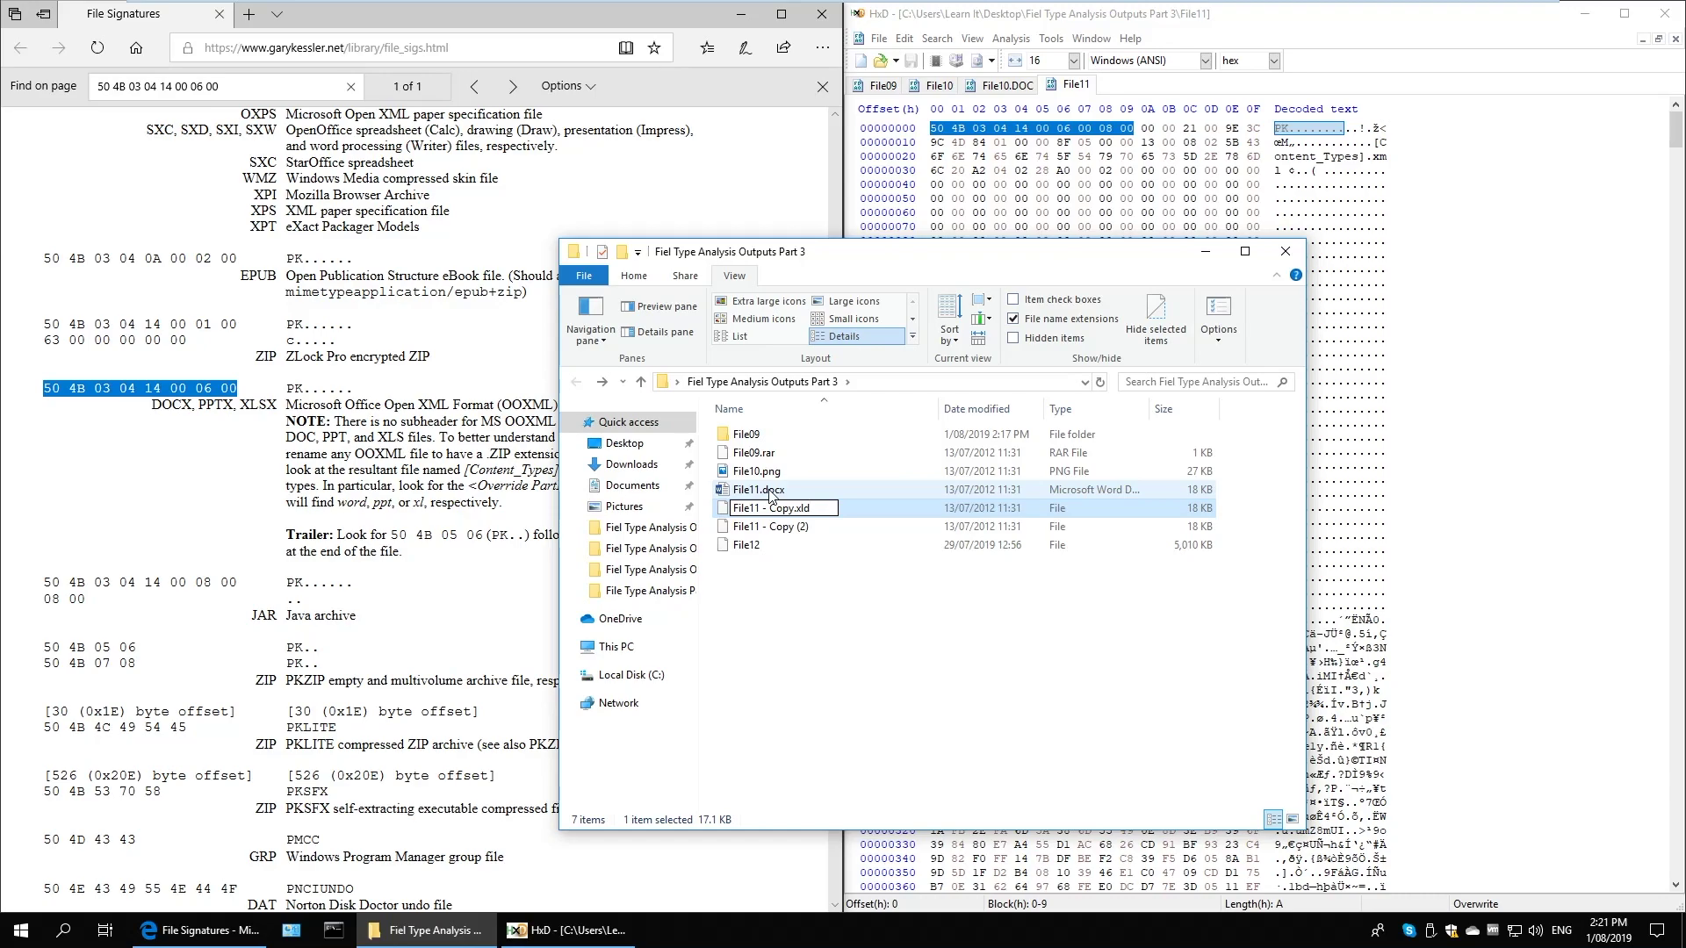
pyautogui.press('BackSpace')
pyautogui.press('BackSpace')
pyautogui.press('BackSpace')
pyautogui.write('lsx')
# Rename the second copy to File11 - Copy (2.pptx
pyautogui.press('Tab')
pyautogui.press('End')
pyautogui.press('BackSpace')
pyautogui.write('.pptx')
pyautogui.press('Return')
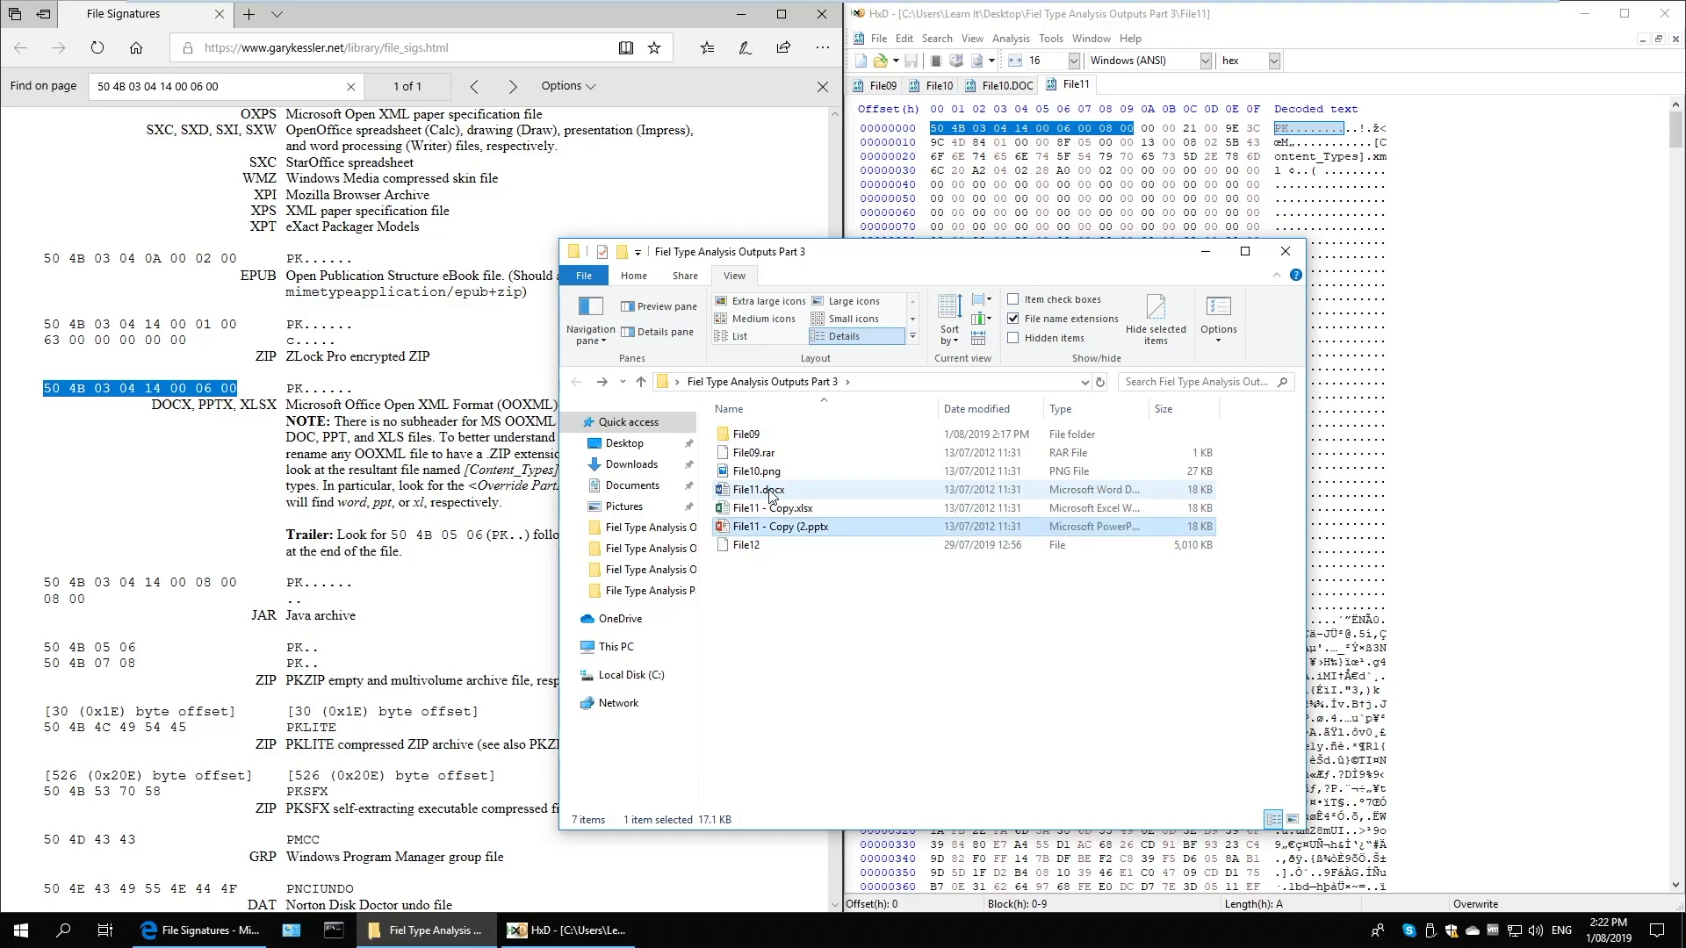
# Open File11.docx in Word and try the .xlsx copy in Excel, dismissing the error and closing Excel
pyautogui.doubleClick(776, 493)
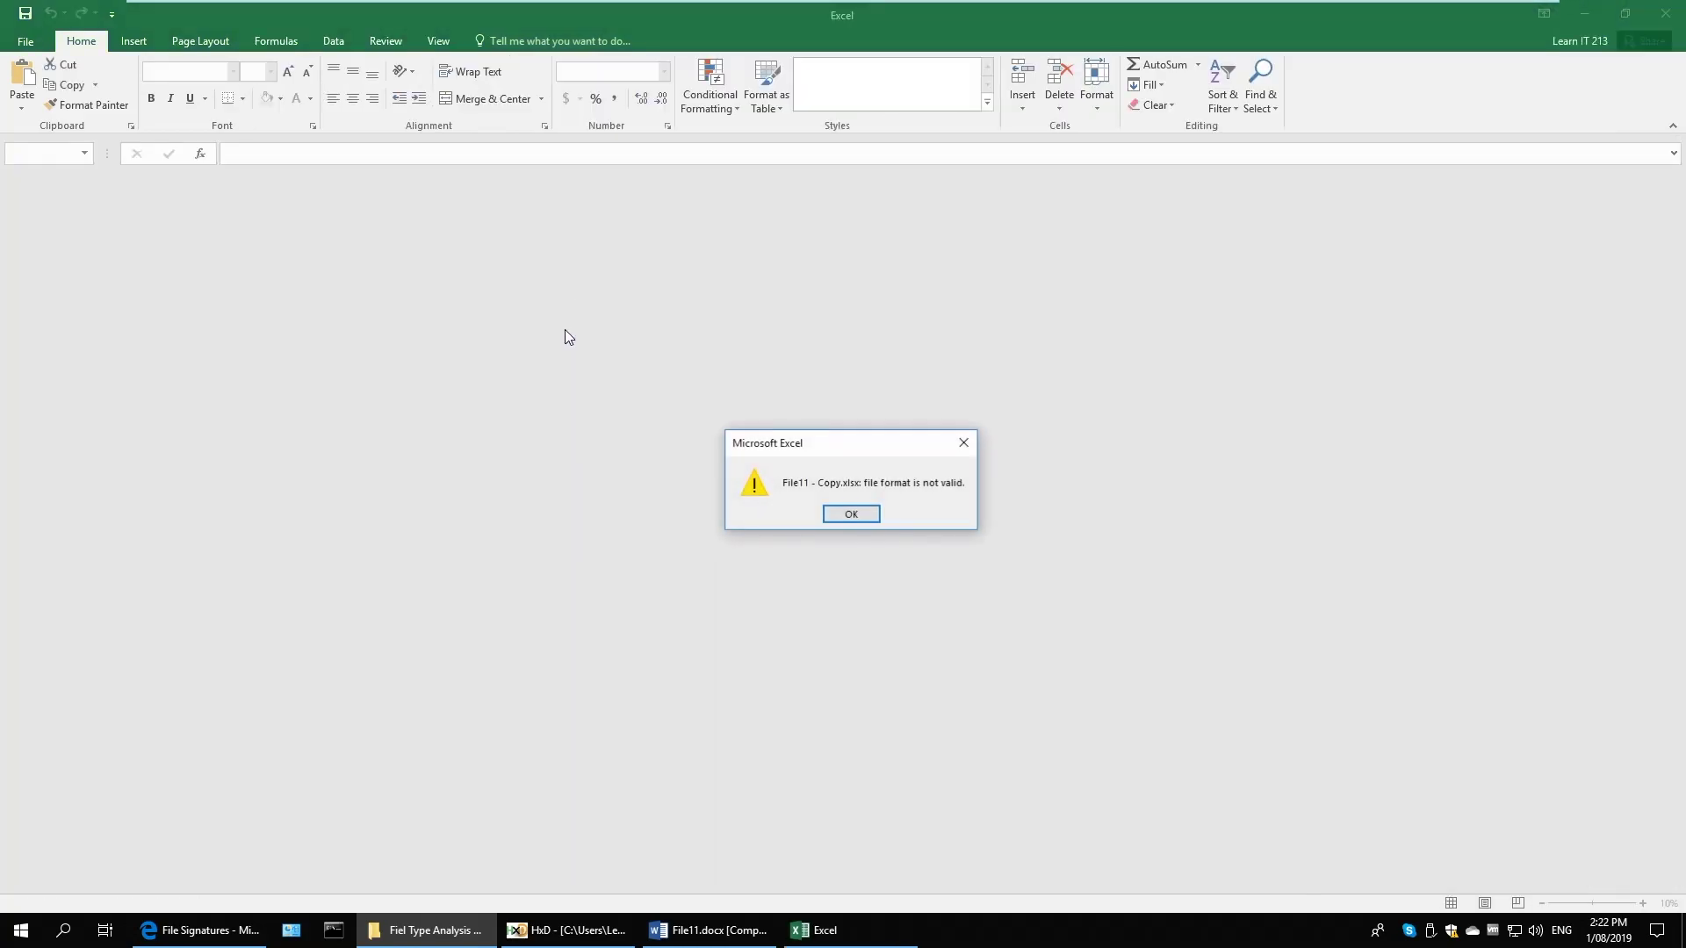
pyautogui.click(841, 513)
pyautogui.click(1665, 12)
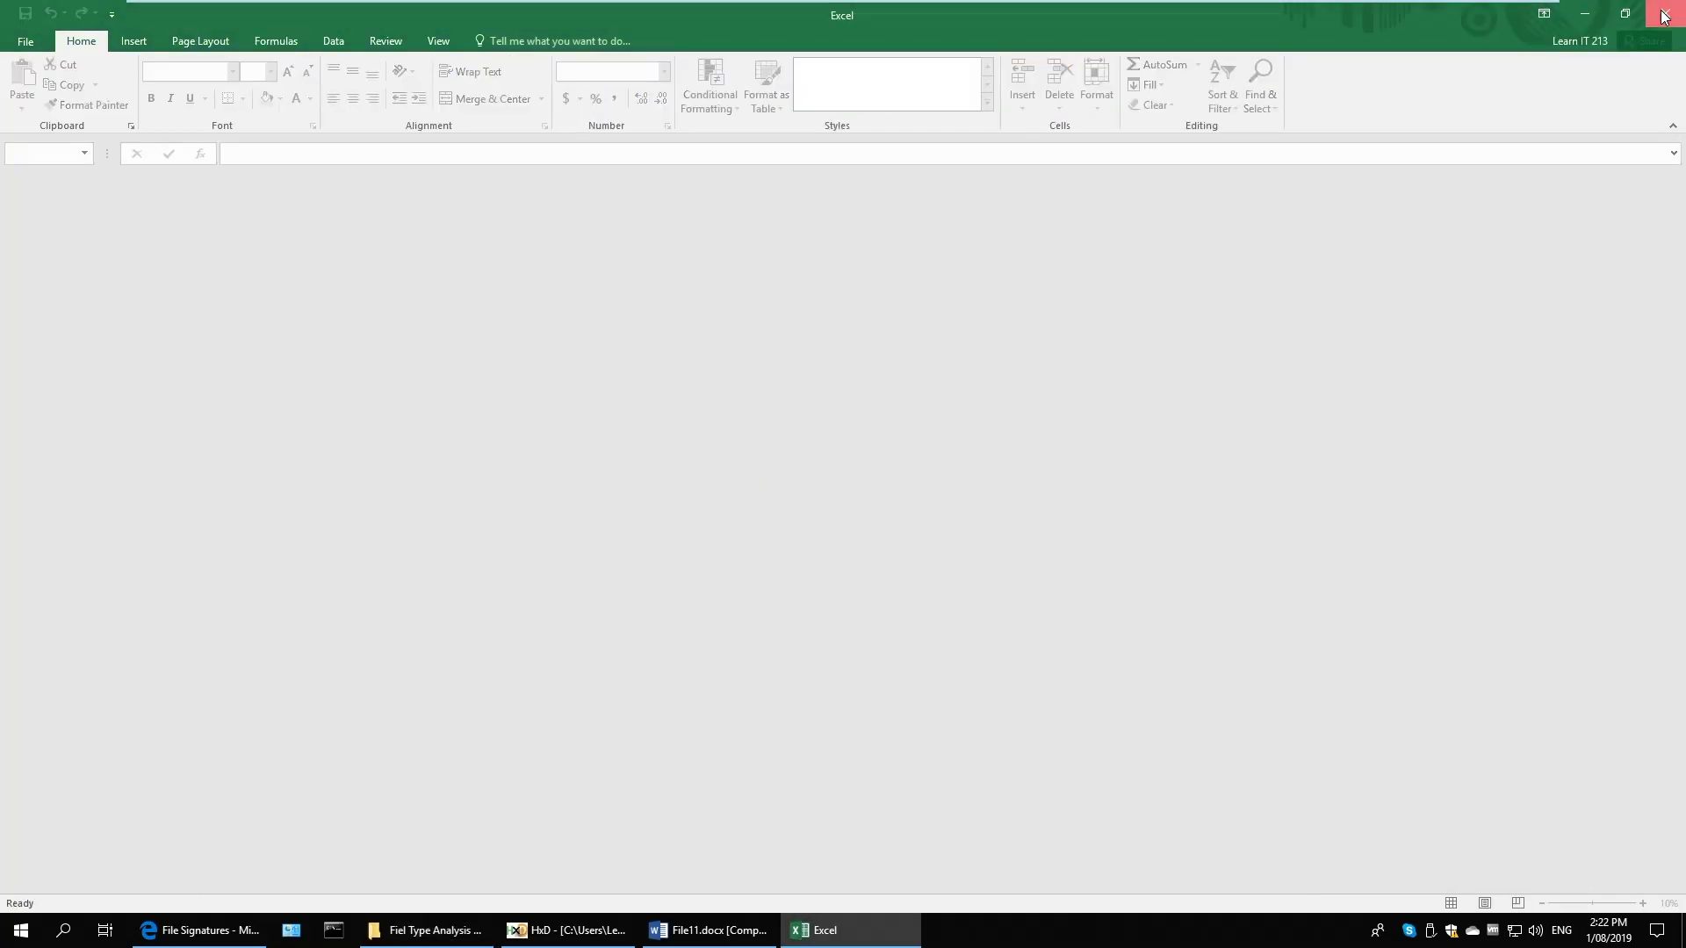
# Try to open the .pptx copy in PowerPoint, dismiss the error and close PowerPoint
pyautogui.doubleClick(776, 490)
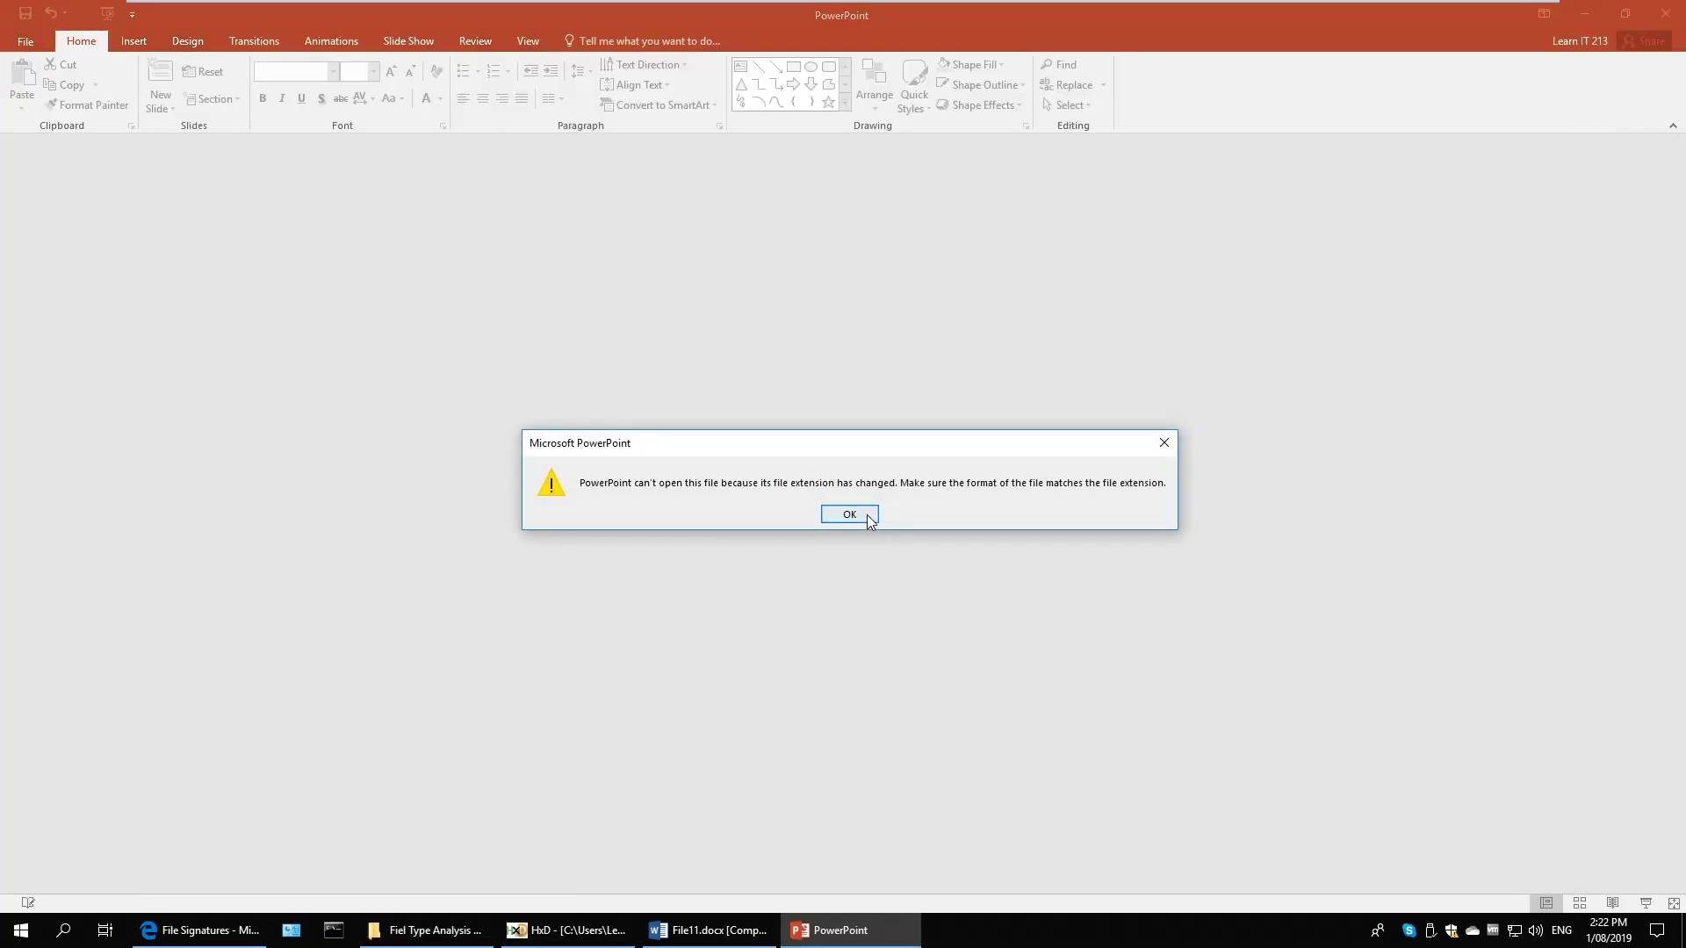
pyautogui.click(849, 515)
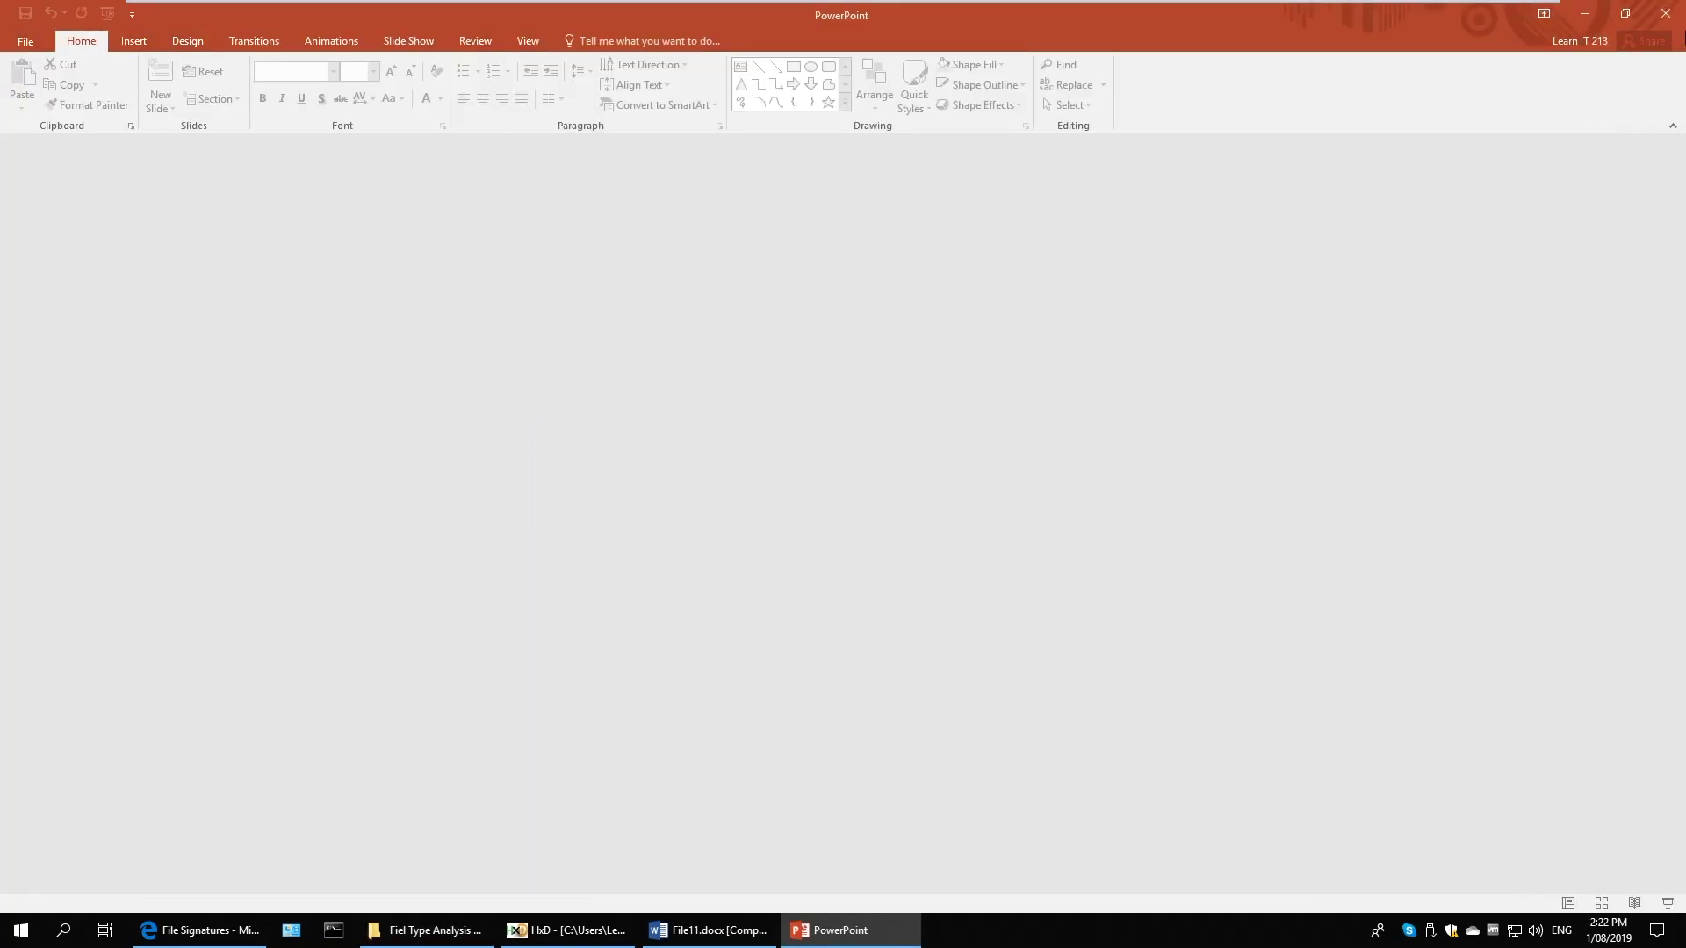
pyautogui.click(1665, 13)
# Try to recolour all the content of File11.docx with the standard Dark Red font colour
pyautogui.click(568, 311)
pyautogui.click(527, 307)
pyautogui.click(1192, 329)
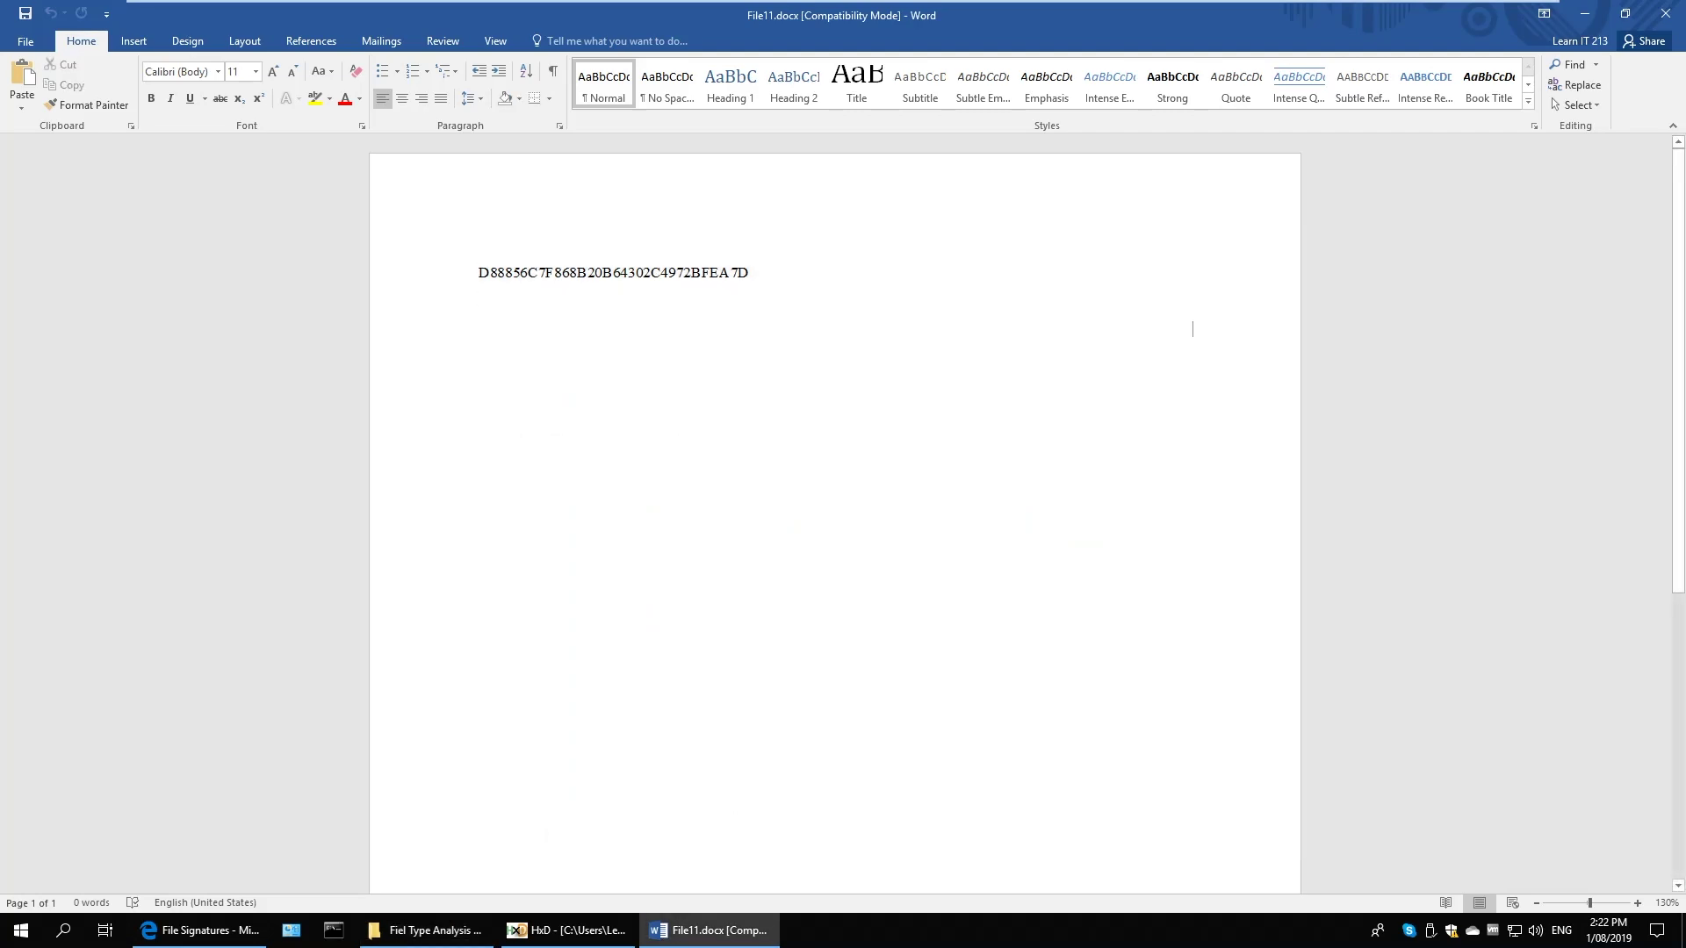
pyautogui.hotkey('ctrl', 'a')
pyautogui.click(359, 99)
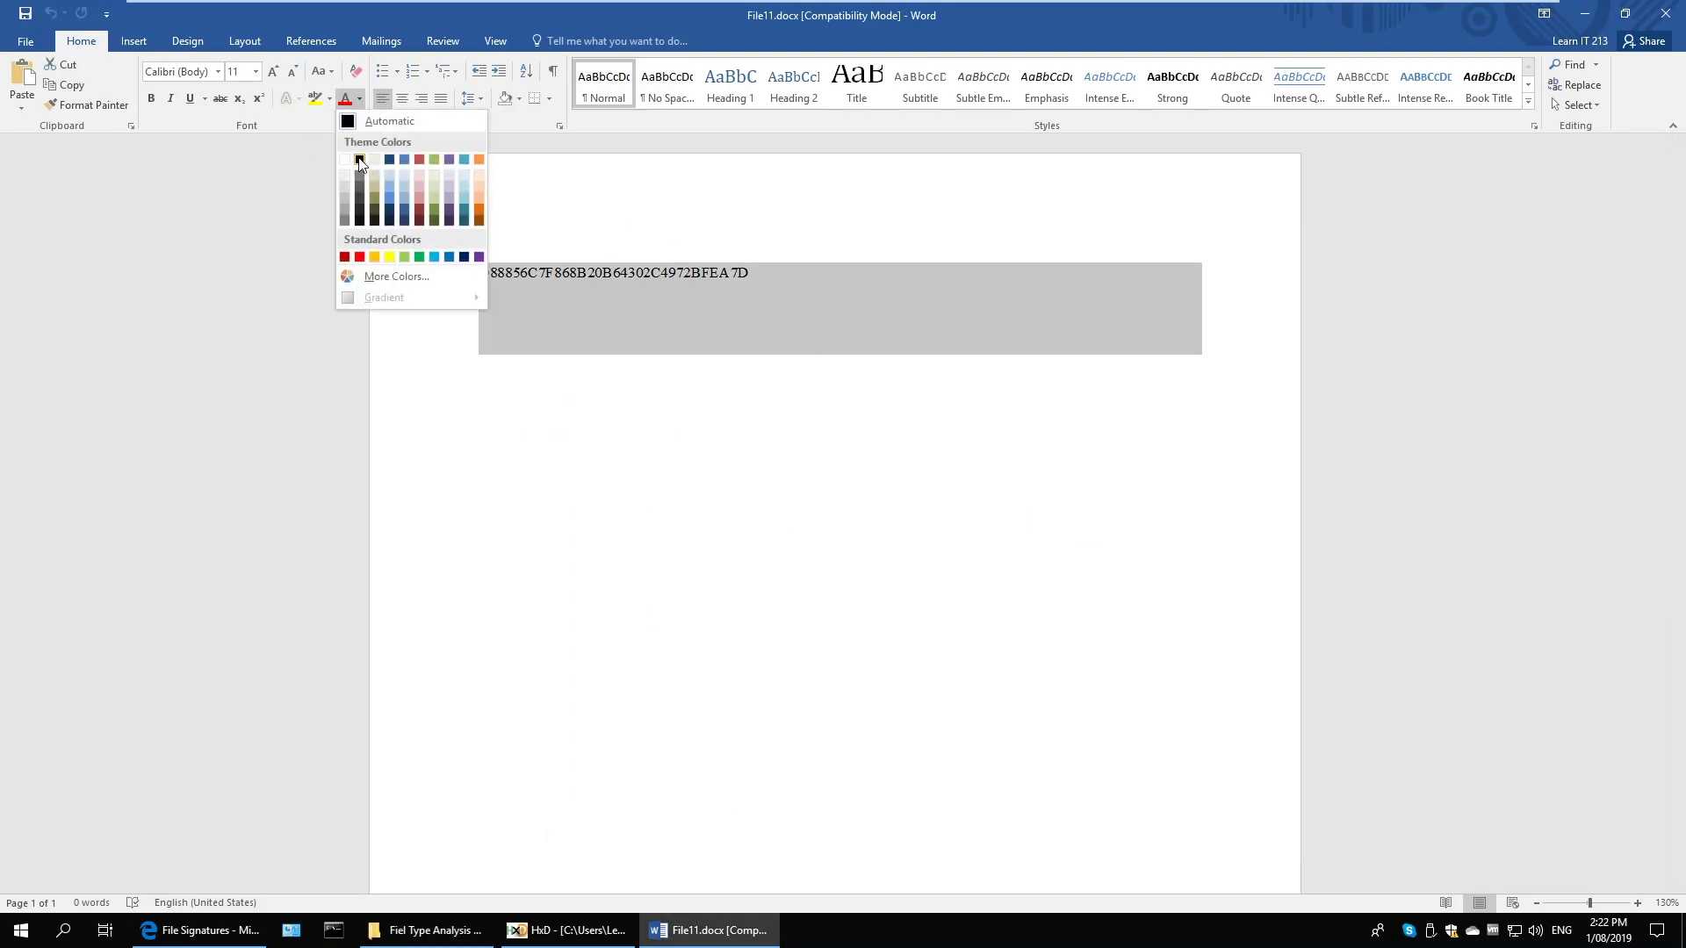
pyautogui.click(344, 256)
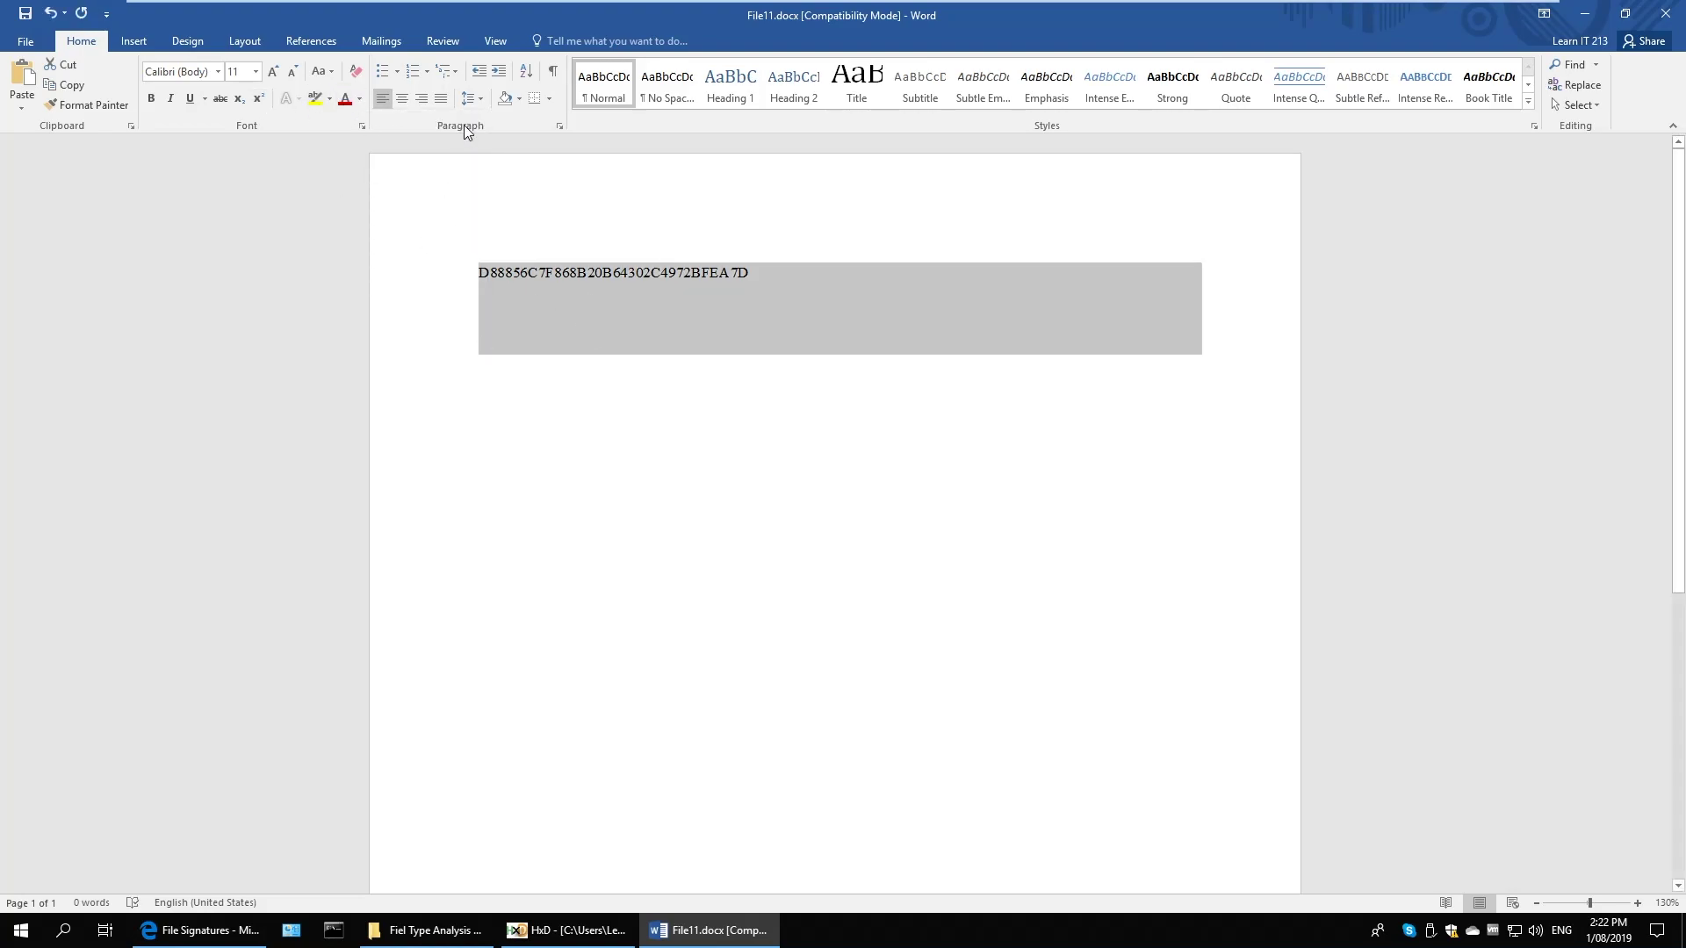
# Open the embedded Word 97-2003 document in its own window and place that window over File11.docx
pyautogui.click(520, 276)
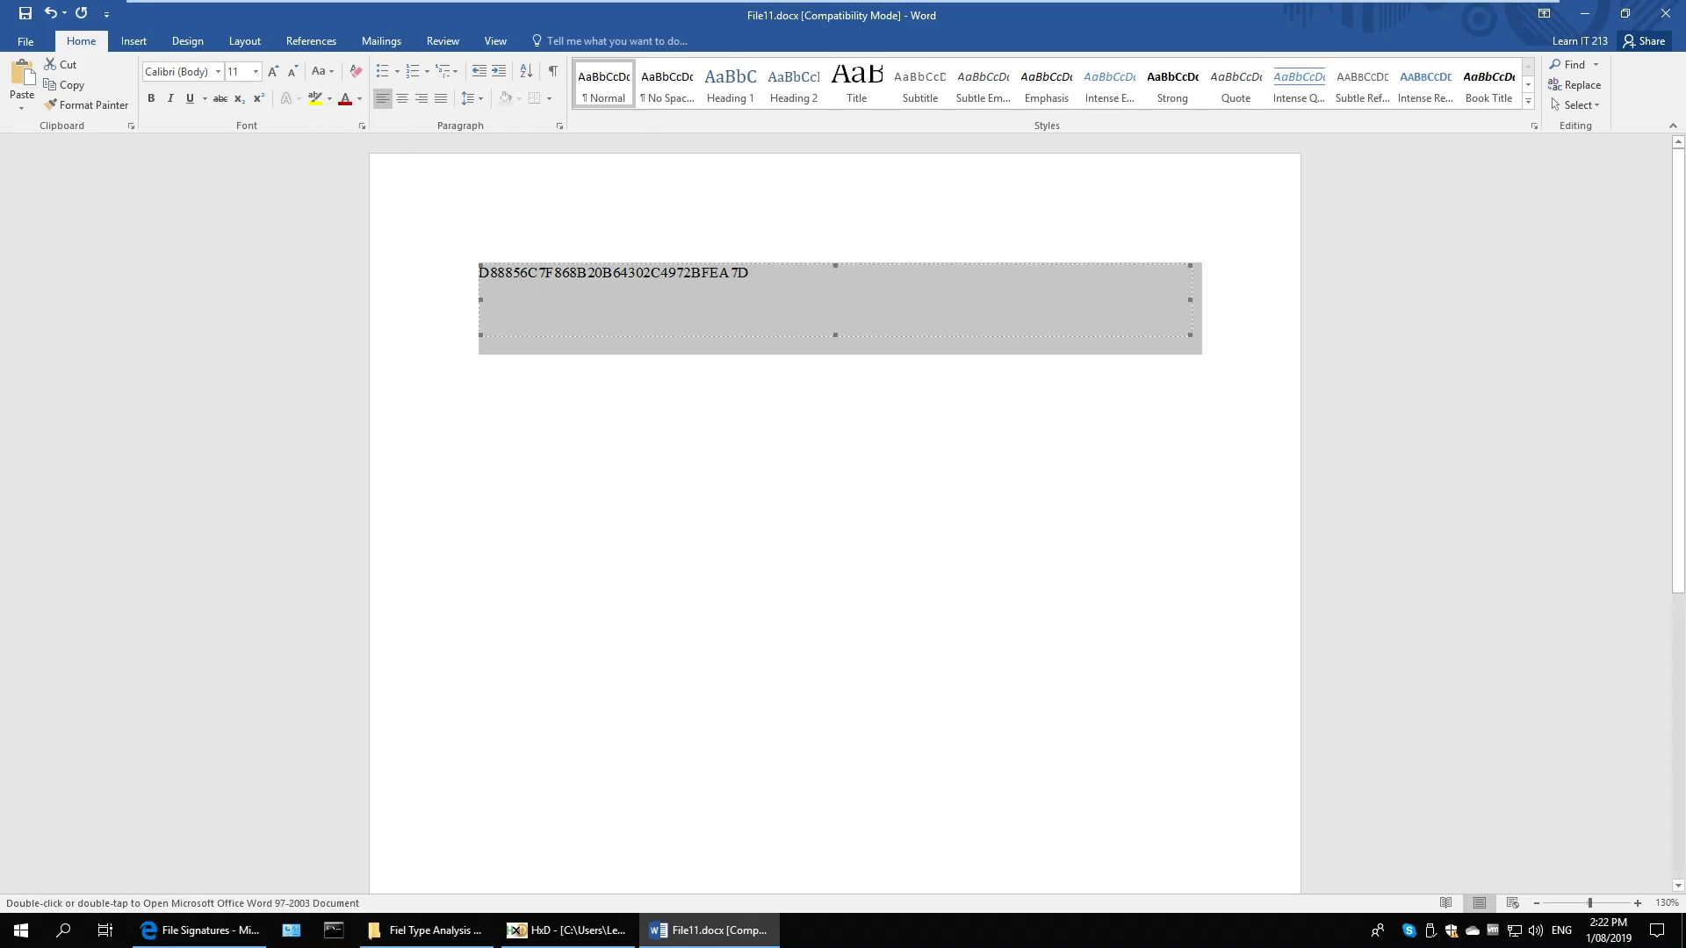
pyautogui.scroll(-5, 834, 518)
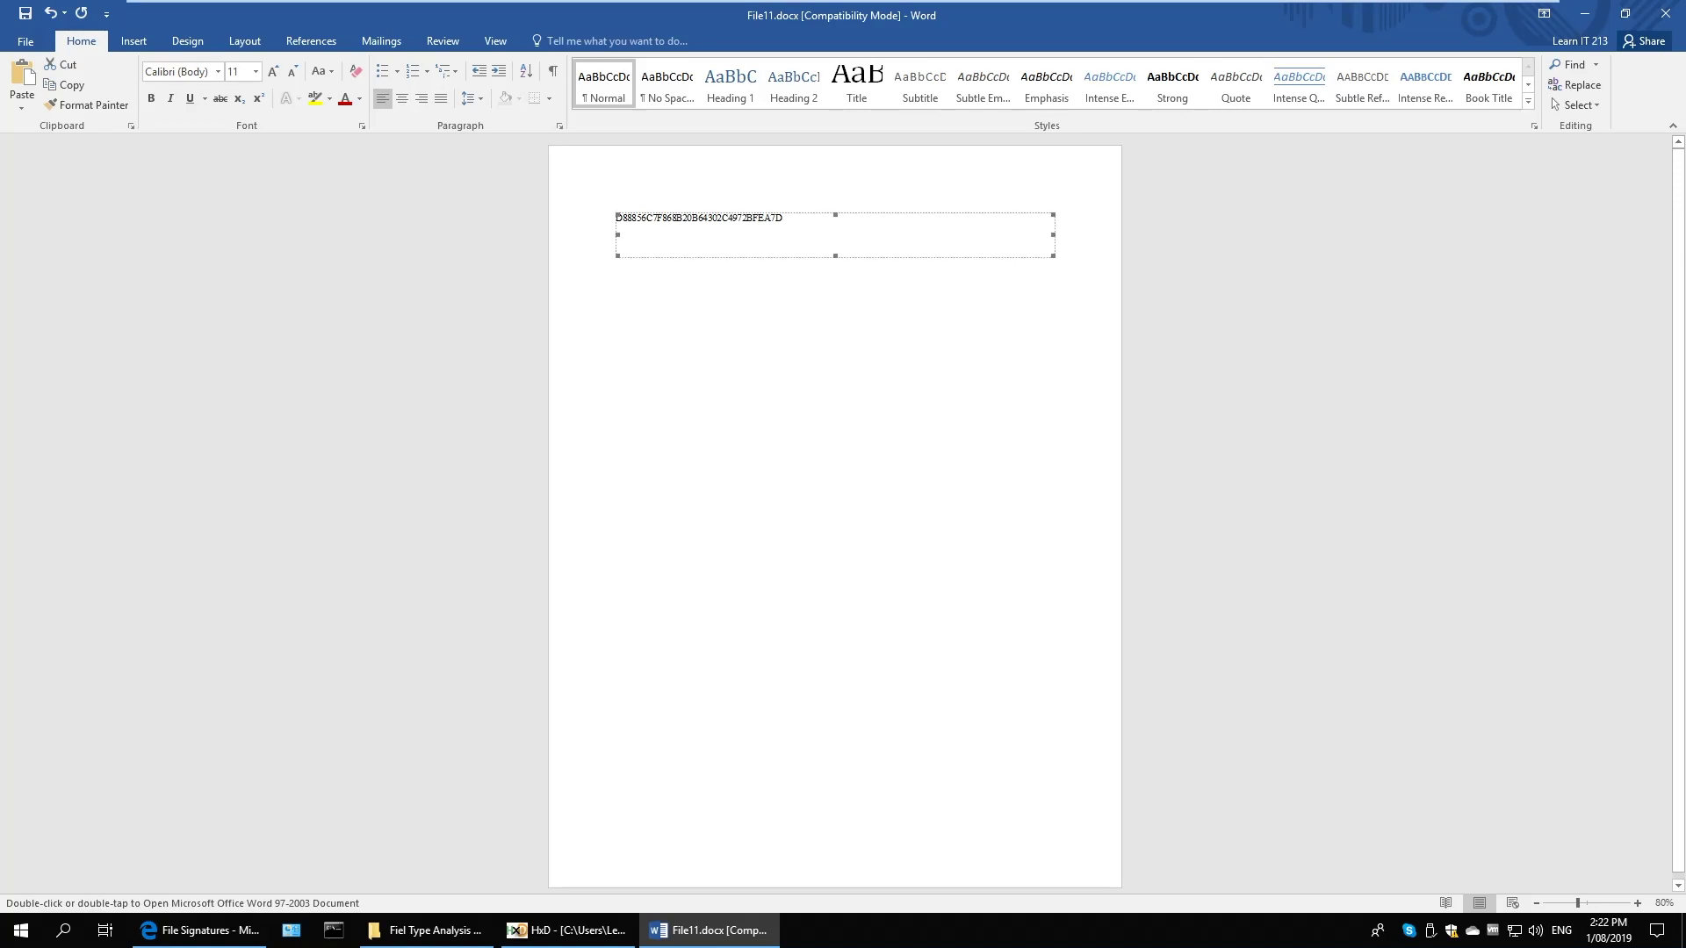
pyautogui.scroll(4, 835, 518)
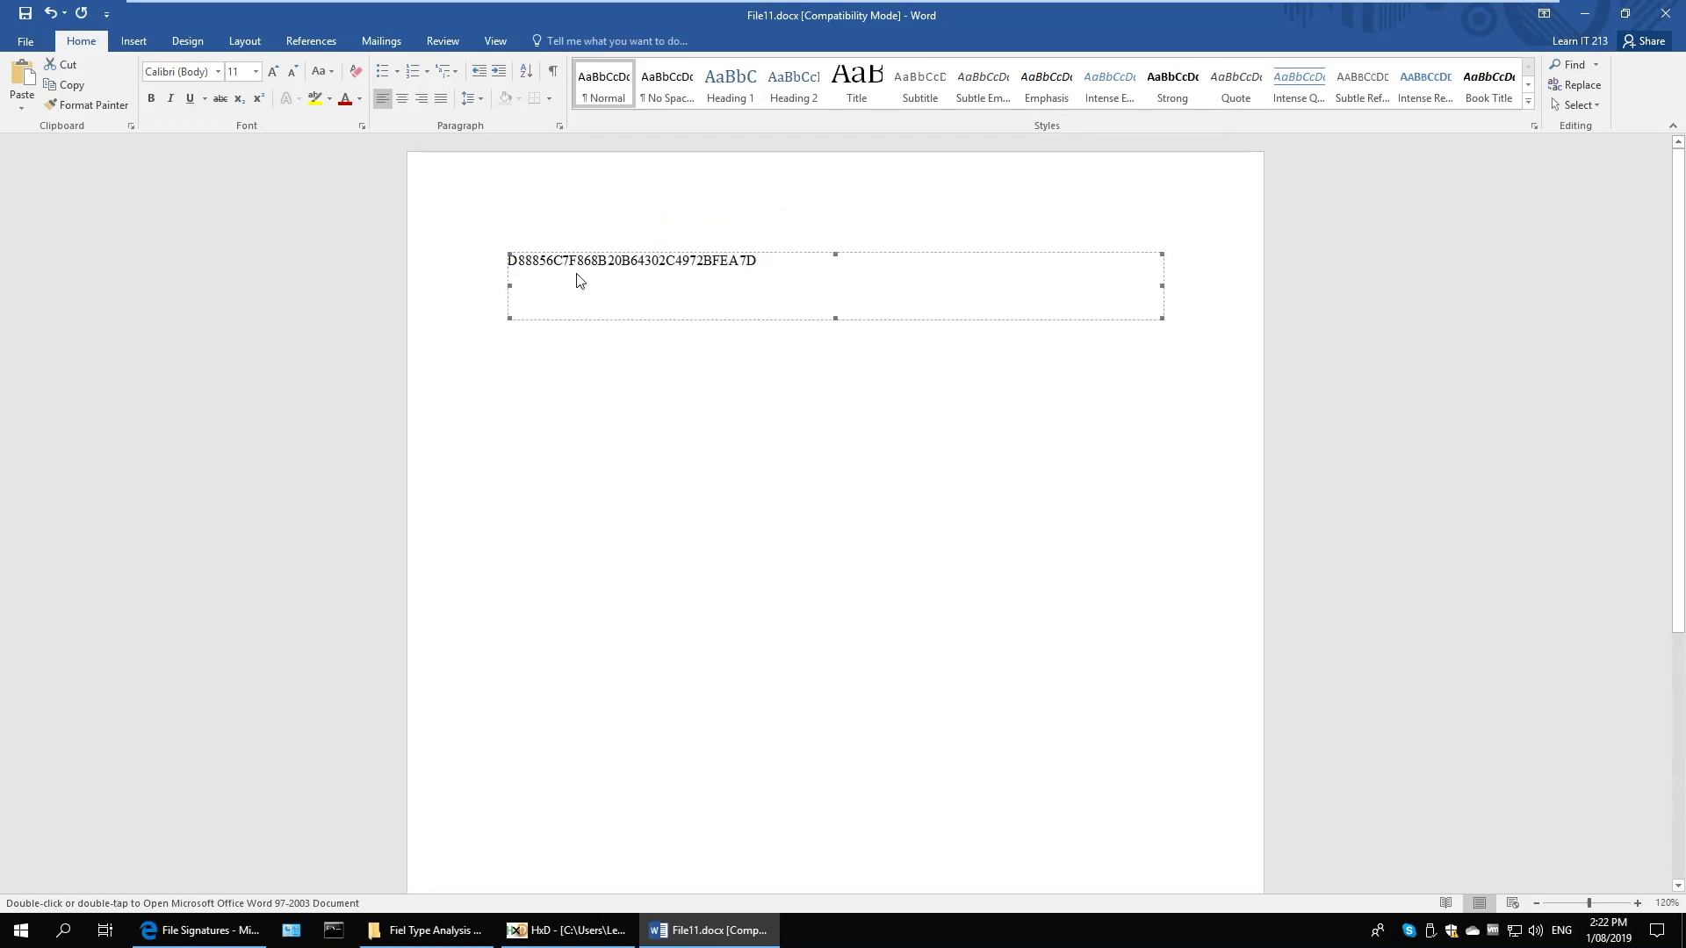
pyautogui.doubleClick(609, 275)
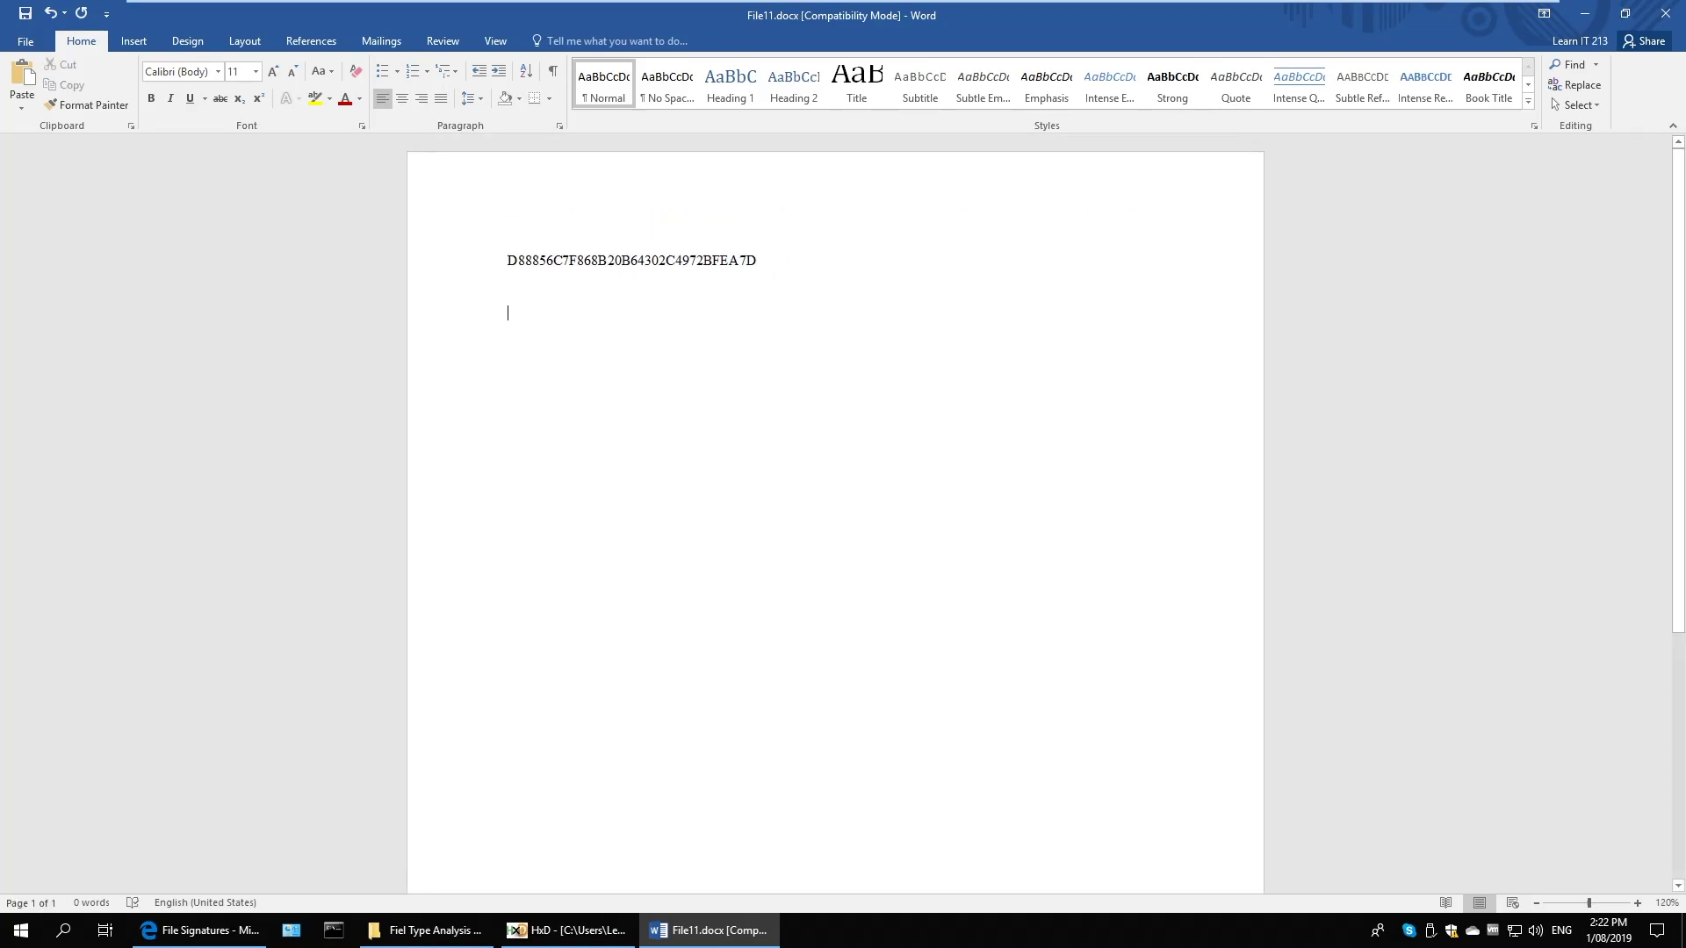
pyautogui.doubleClick(544, 268)
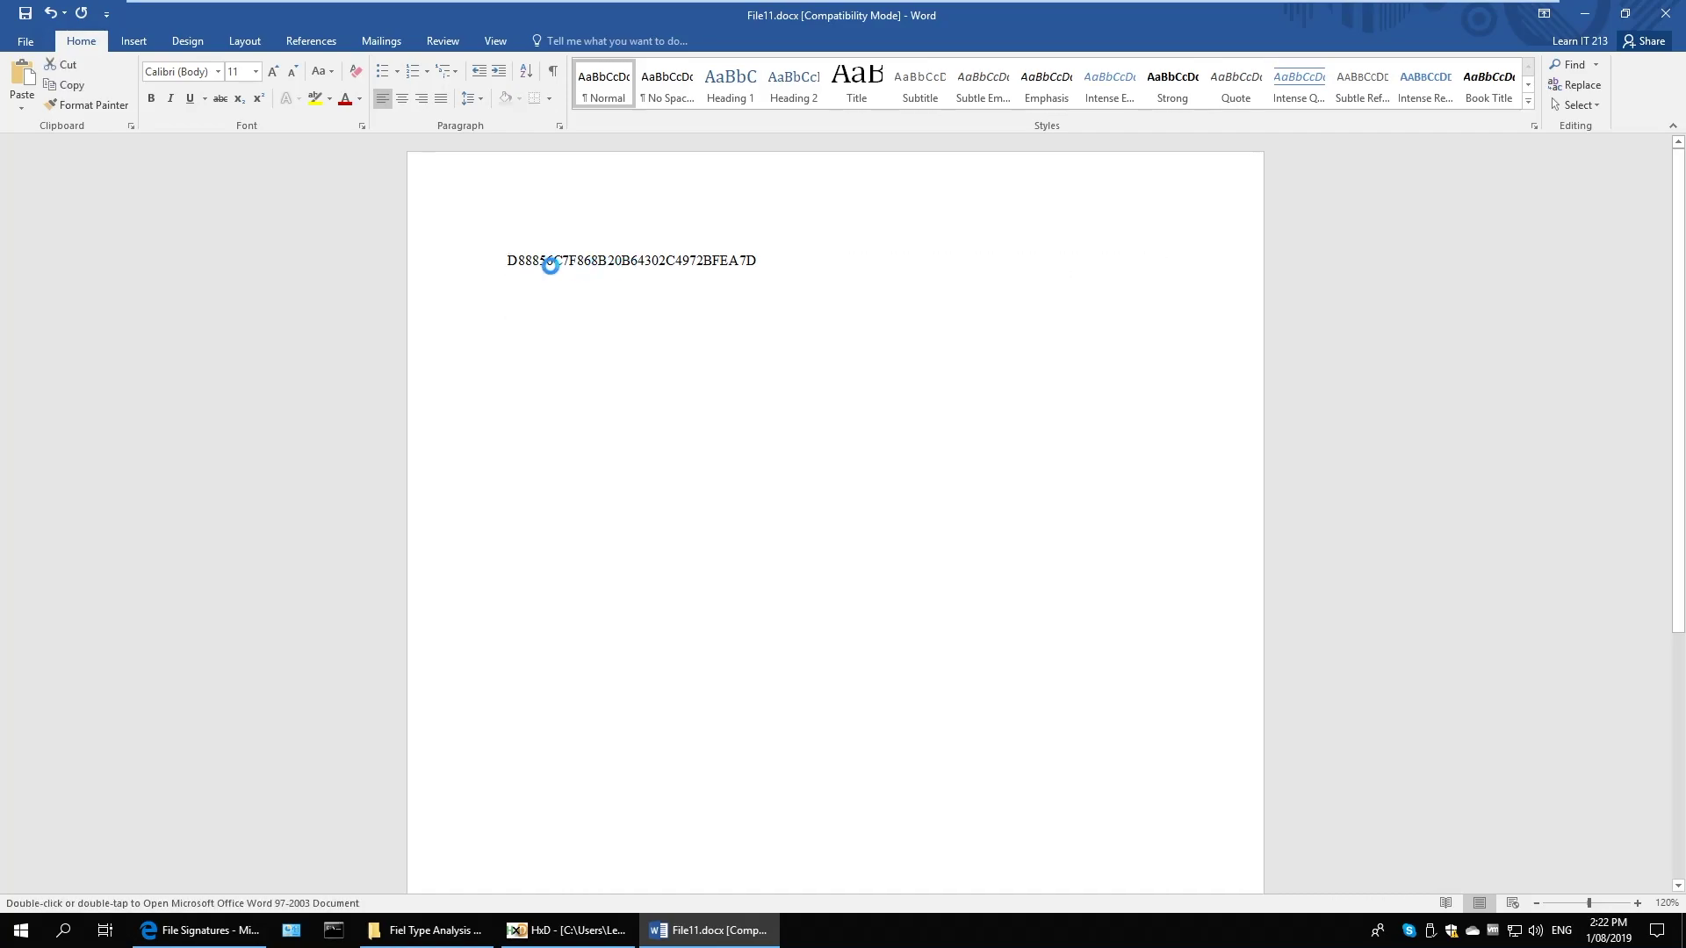
pyautogui.moveTo(676, 14); pyautogui.dragTo(722, 356)
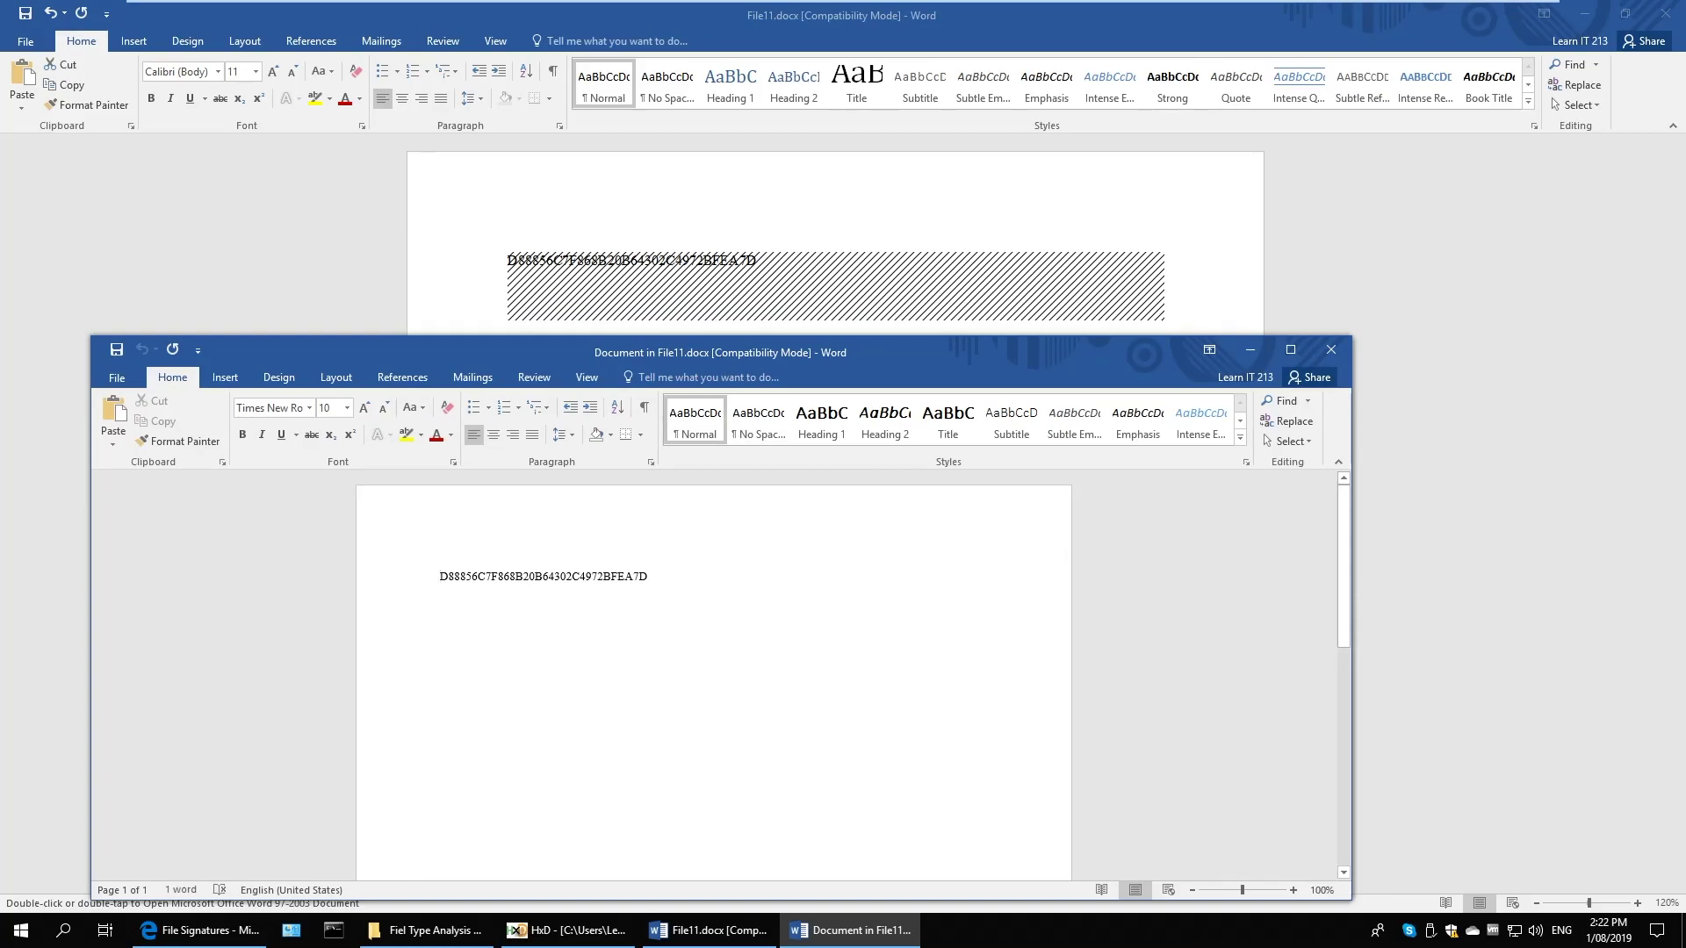
# Apply the Dark Red font colour to all text in the embedded document and maximize its window
pyautogui.moveTo(439, 576); pyautogui.dragTo(703, 583)
pyautogui.click(440, 601)
pyautogui.hotkey('ctrl', 'a')
pyautogui.click(435, 435)
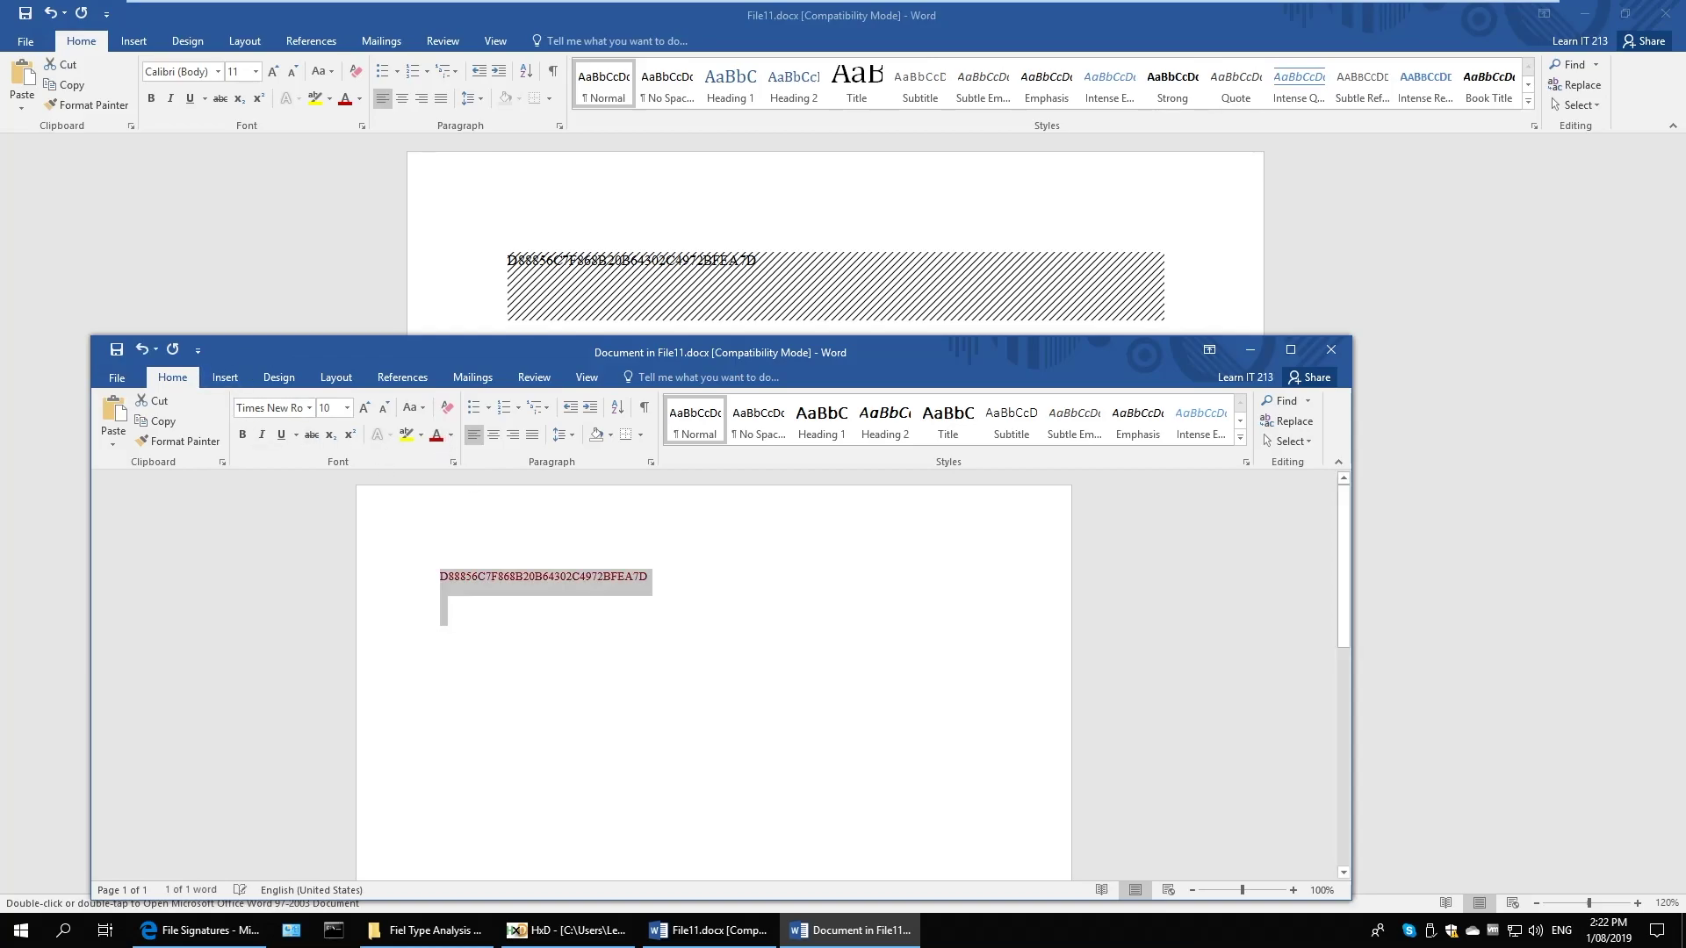
pyautogui.press('Right')
pyautogui.click(1290, 350)
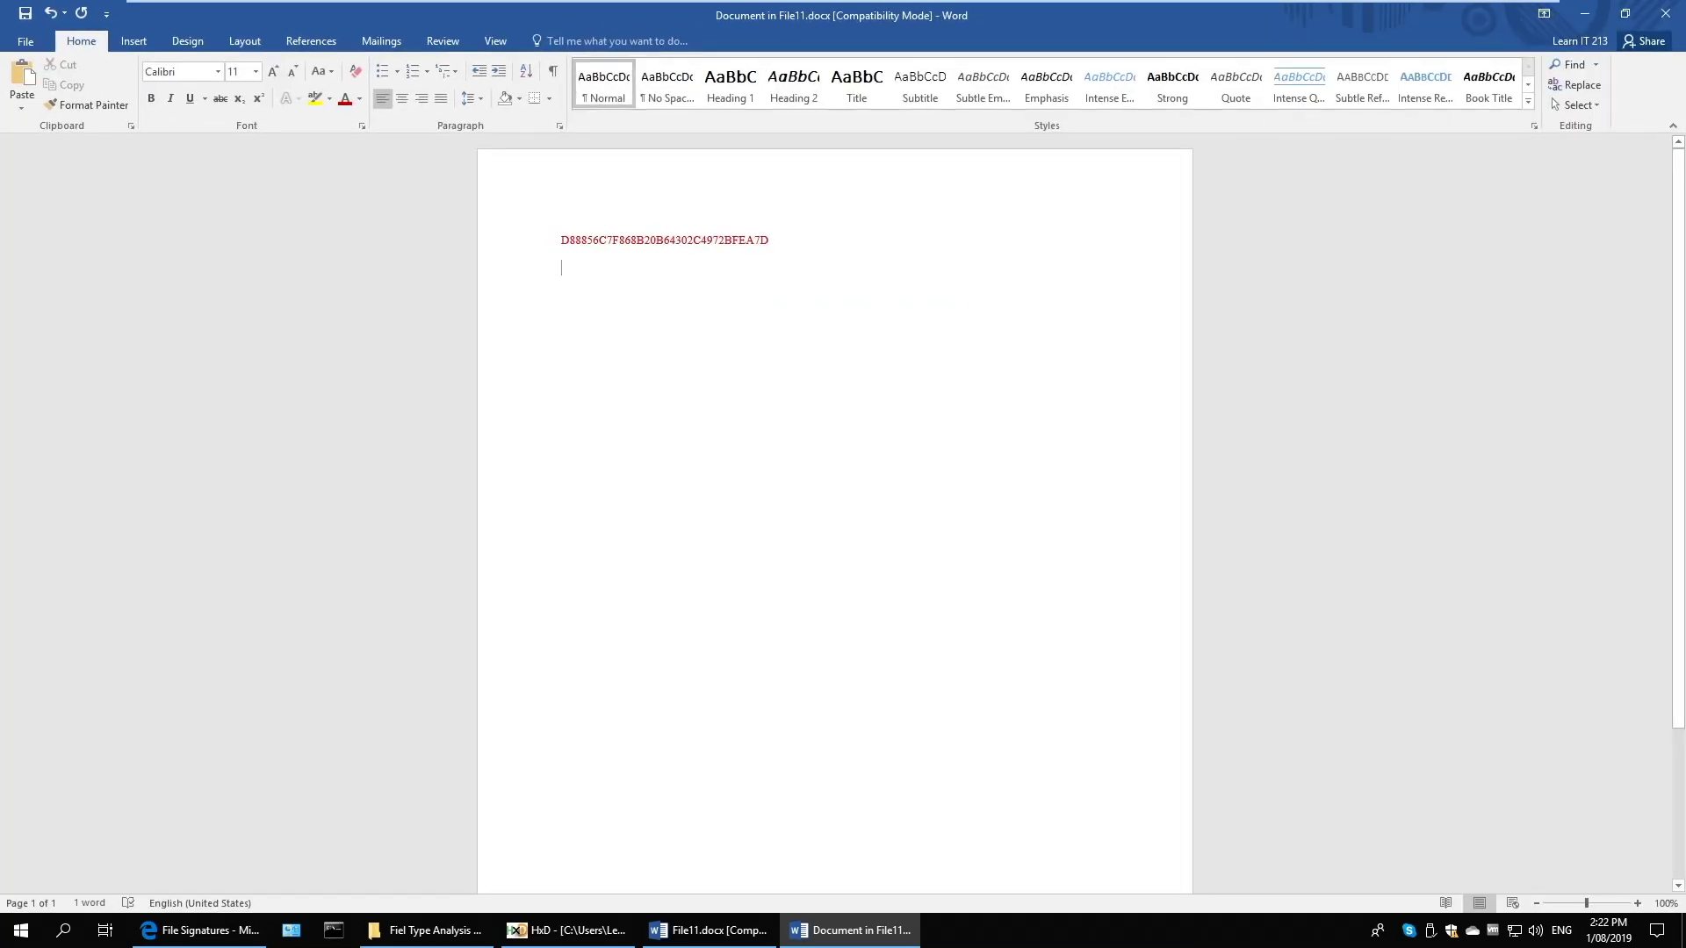
# Close the embedded document and File11.docx in Word
pyautogui.click(1673, 13)
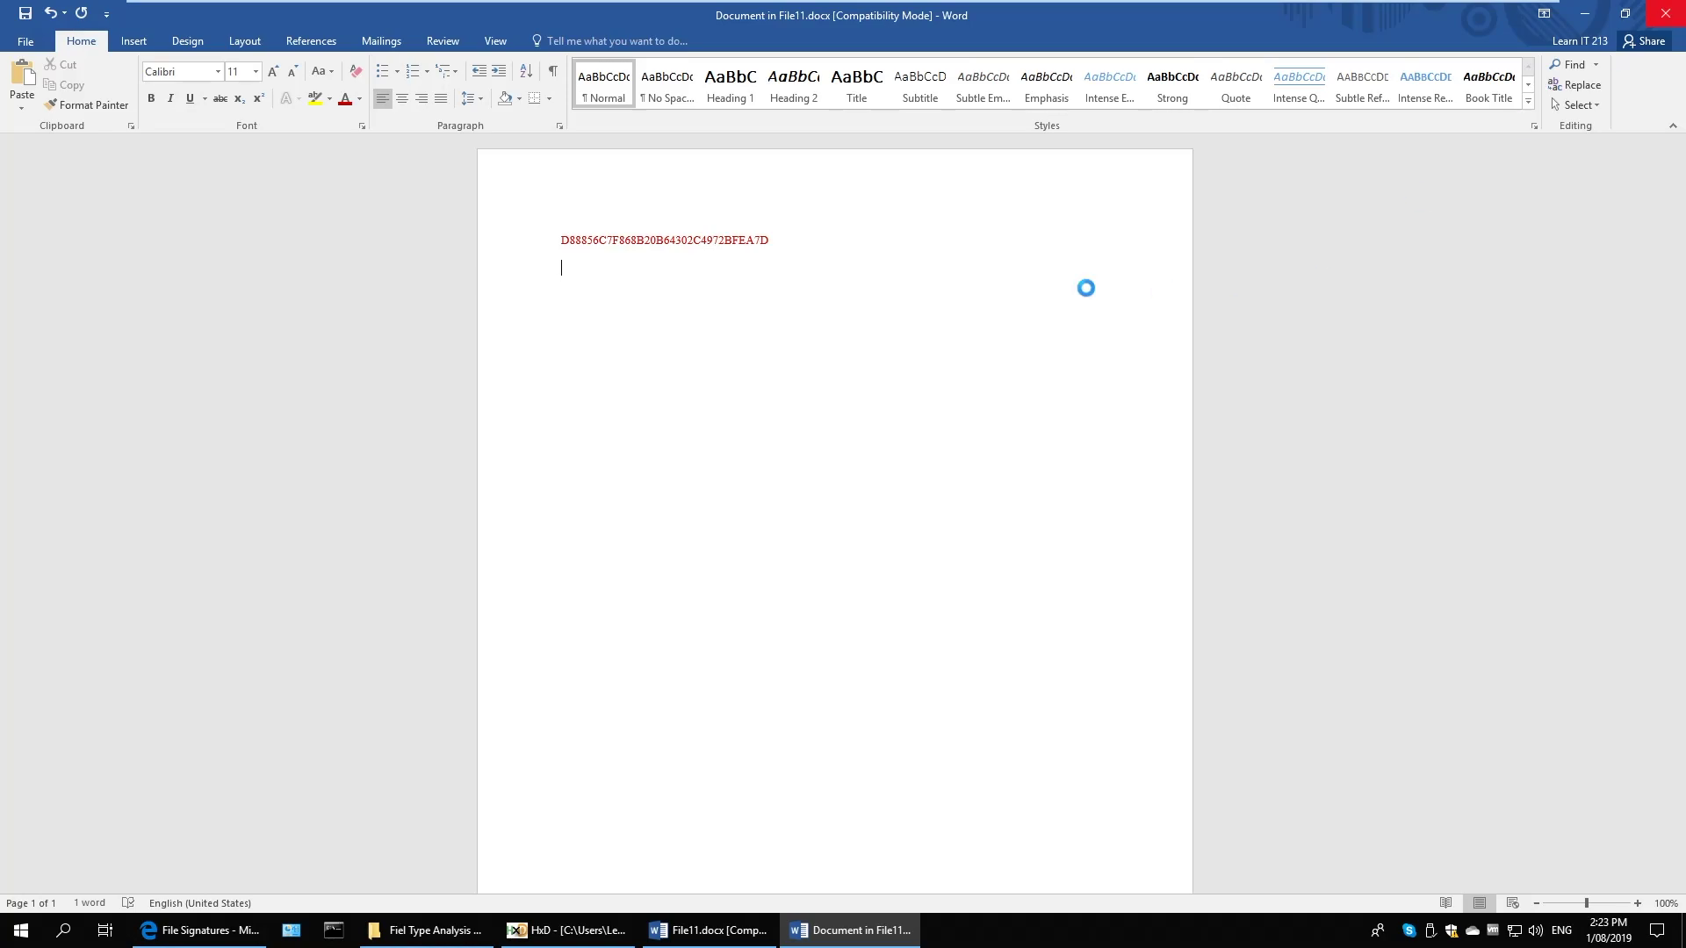
pyautogui.click(1665, 13)
pyautogui.click(864, 502)
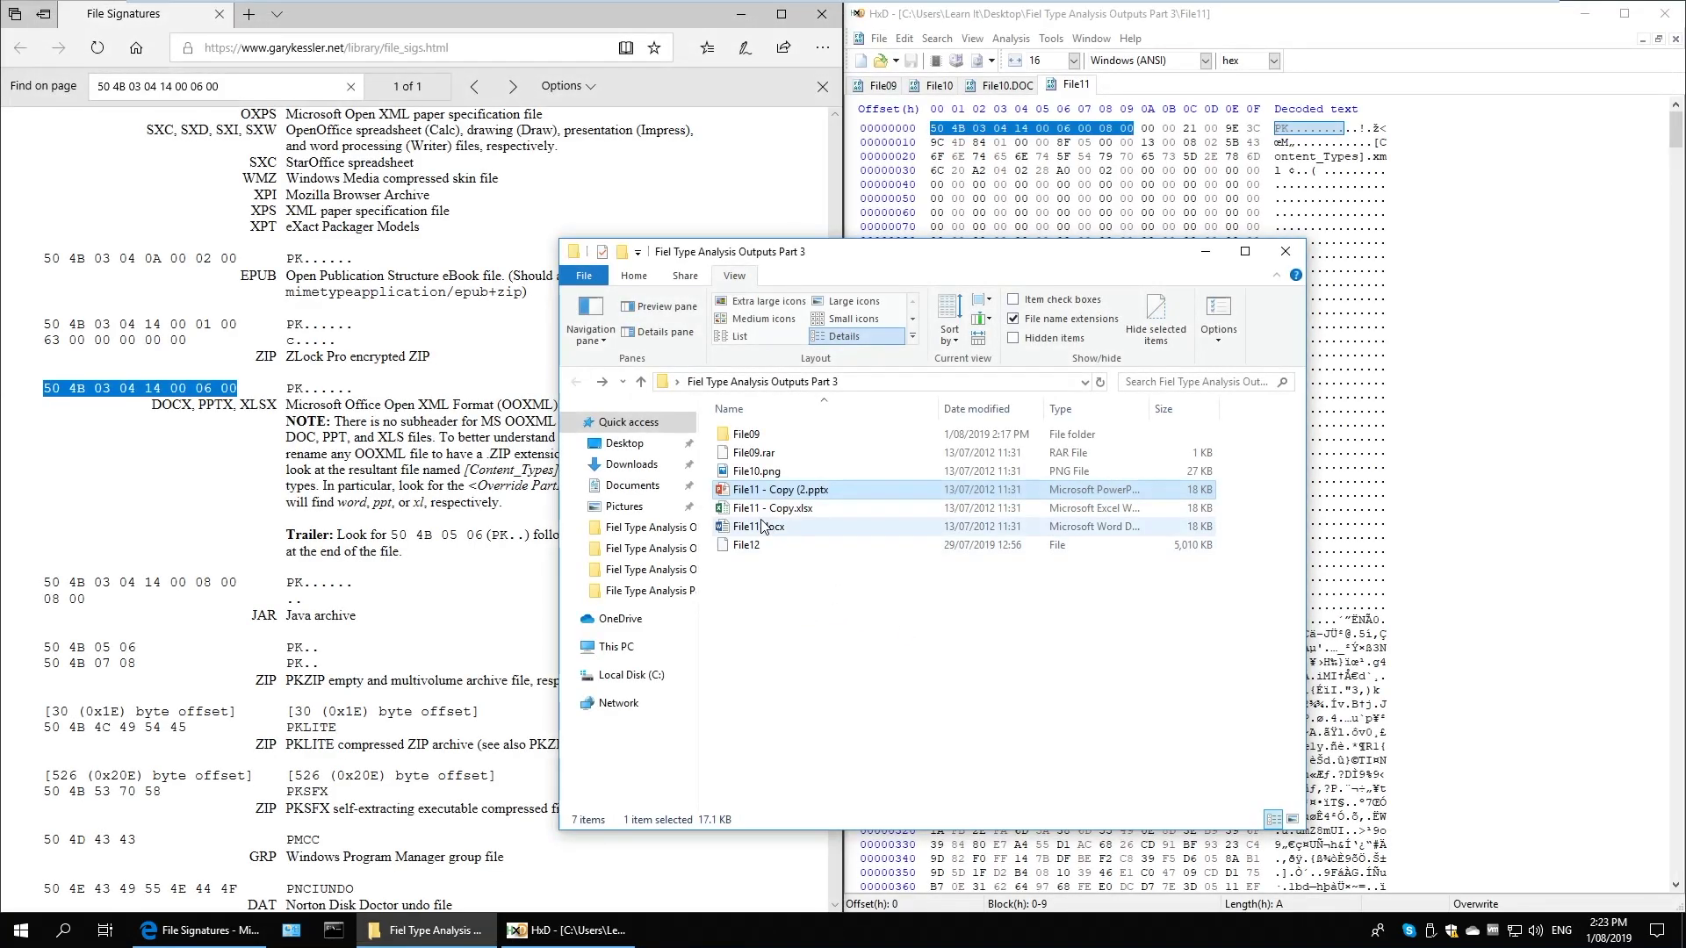
# Open File12 in the hex editor and copy its first 15 header bytes
pyautogui.moveTo(747, 546); pyautogui.dragTo(1484, 371)
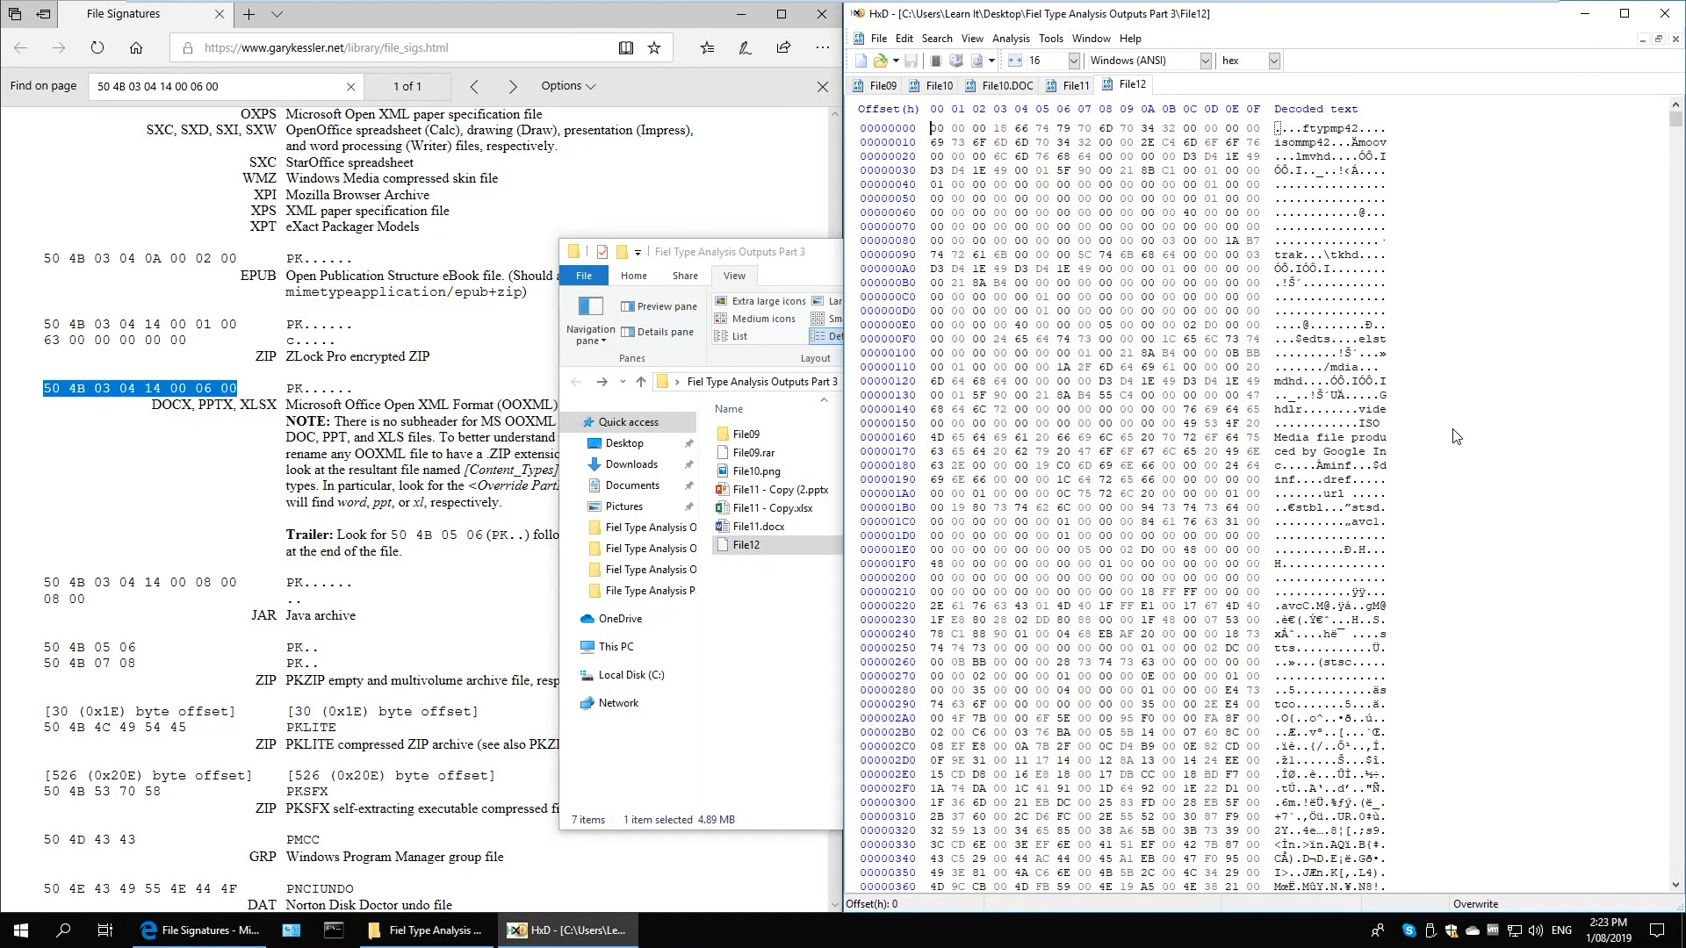
pyautogui.moveTo(932, 129); pyautogui.dragTo(1238, 128)
pyautogui.hotkey('ctrl', 'c')
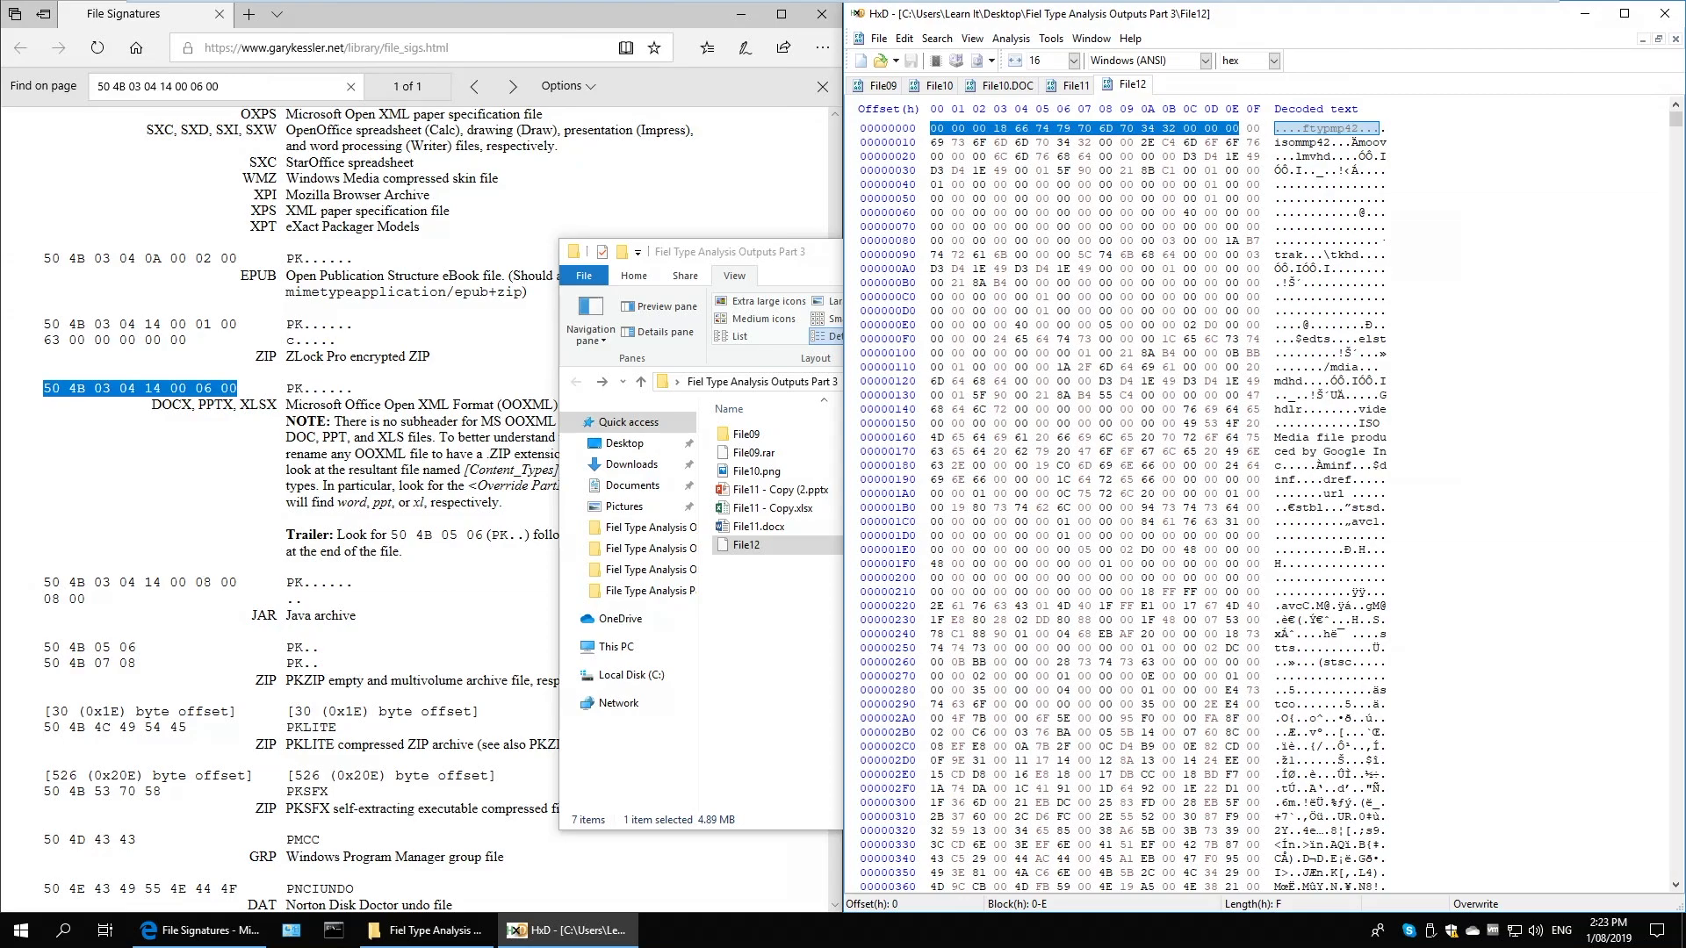
# Search the file signatures page for File12's header bytes, shortening the search string to 00 00 00
pyautogui.hotkey('alt', 'Tab')
pyautogui.hotkey('ctrl', 'v')
pyautogui.press('BackSpace')
pyautogui.press('BackSpace')
pyautogui.press('BackSpace')
pyautogui.press('BackSpace')
pyautogui.press('BackSpace')
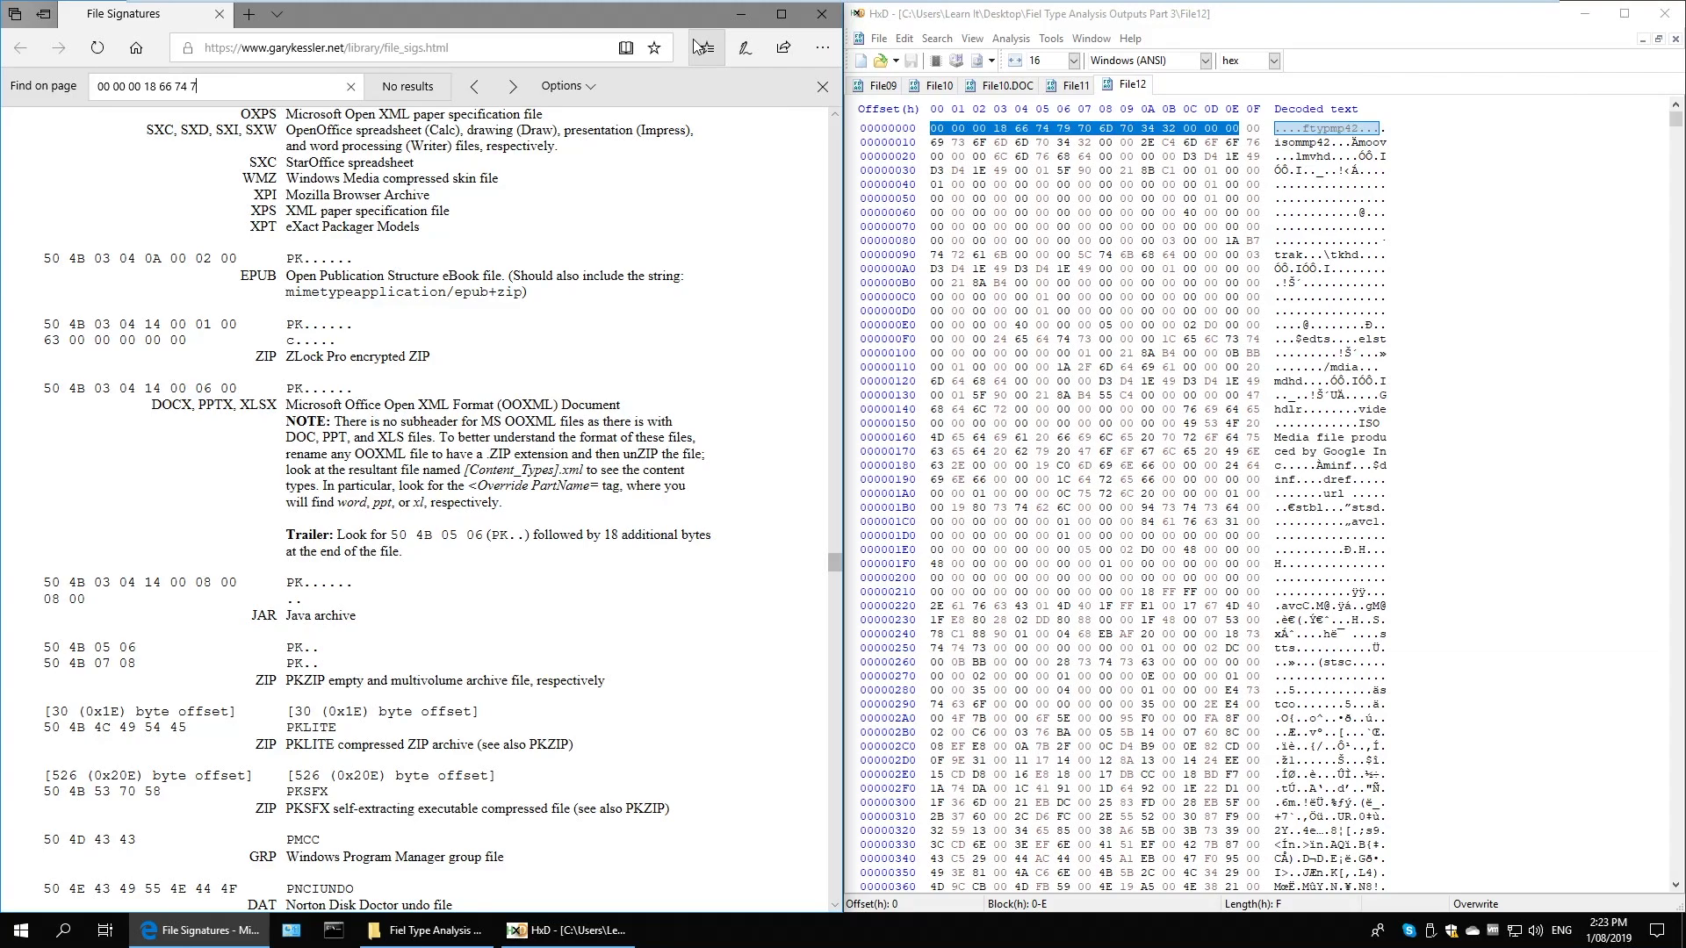
pyautogui.press('BackSpace')
pyautogui.press('BackSpace')
pyautogui.press('BackSpace')
pyautogui.press('BackSpace')
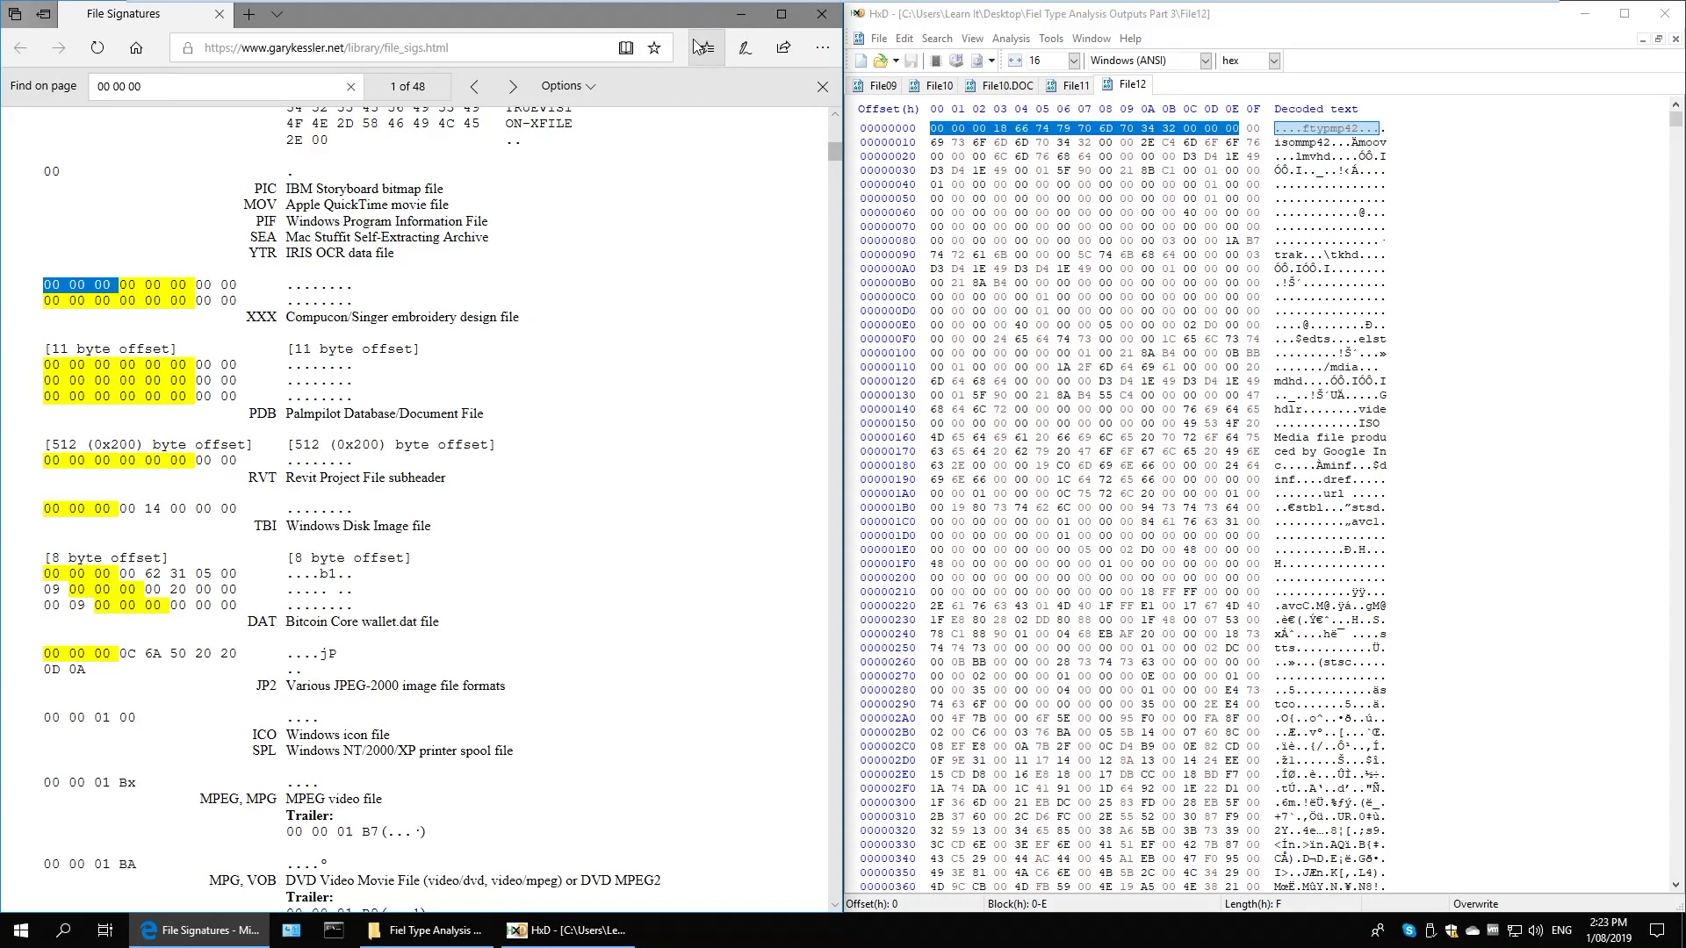
# Search the signatures page for 00 00 00 18, shorten it to 00 00 00 1, and go through the matches
pyautogui.write('18')
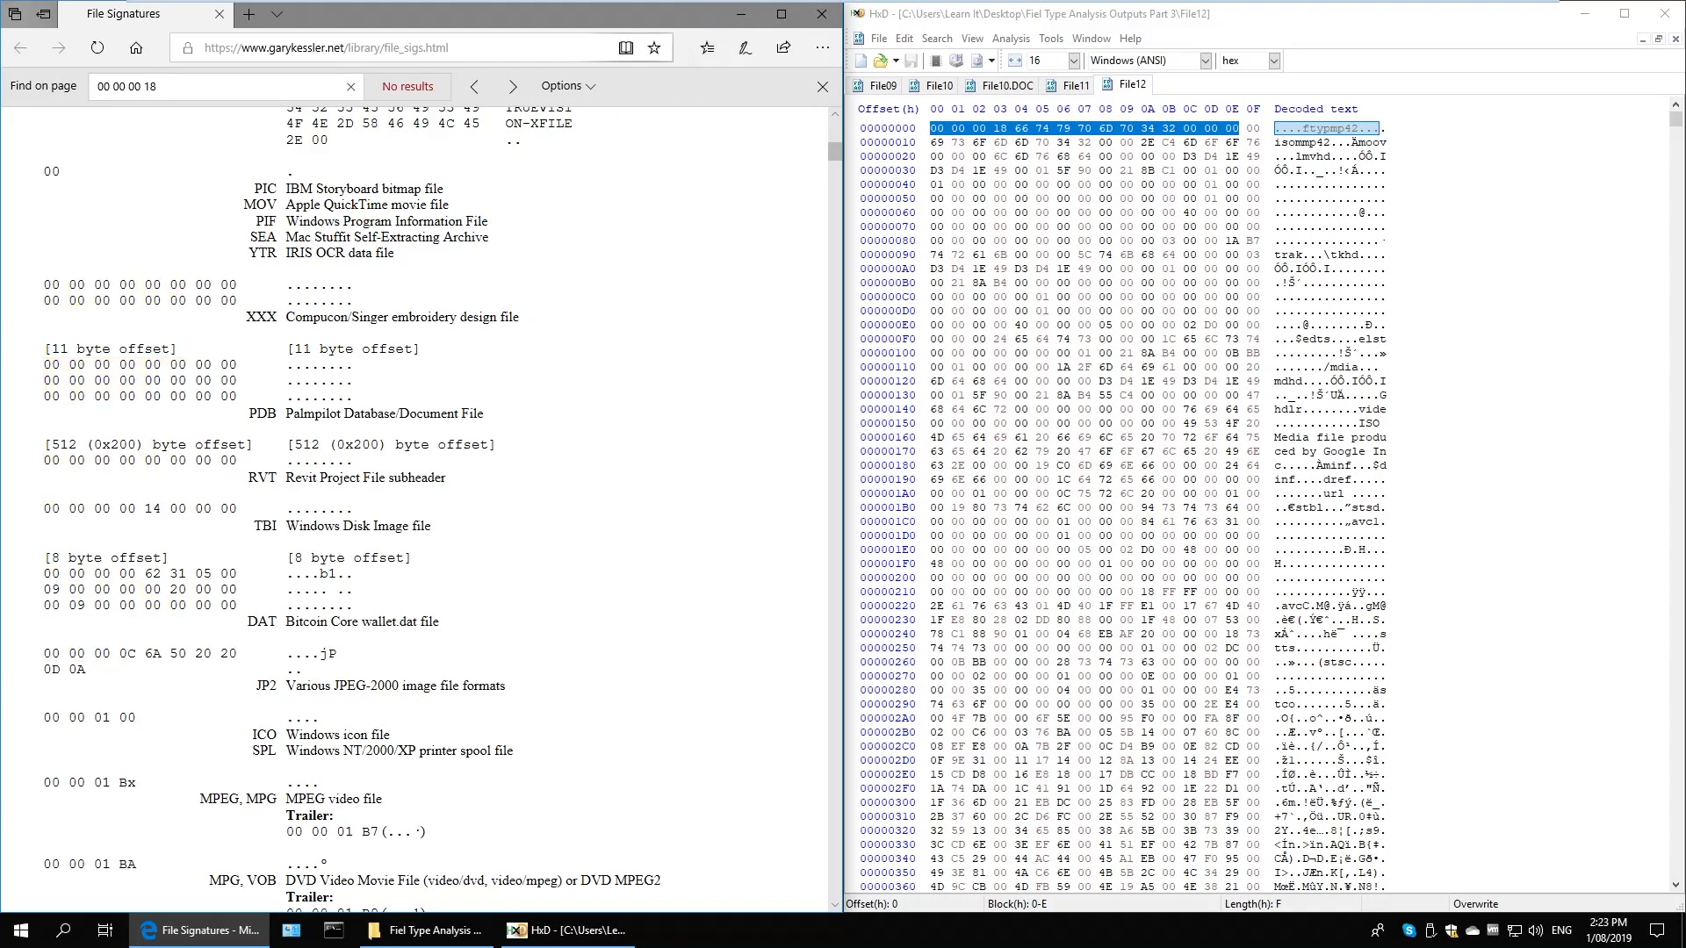
pyautogui.press('BackSpace')
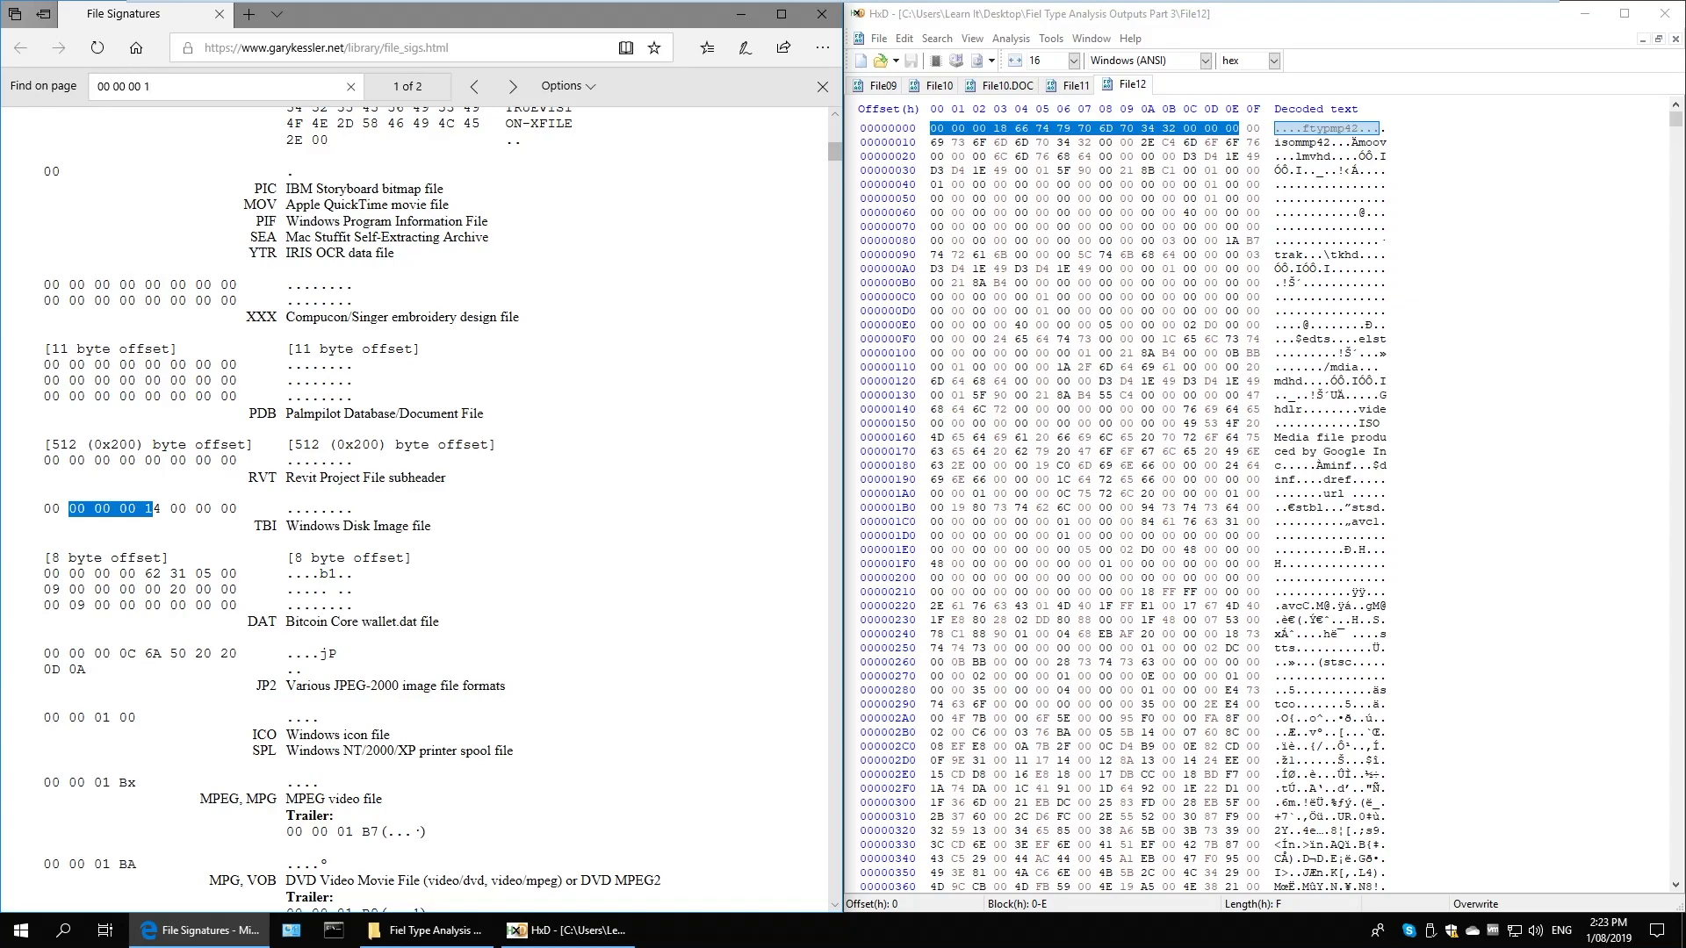
pyautogui.click(511, 91)
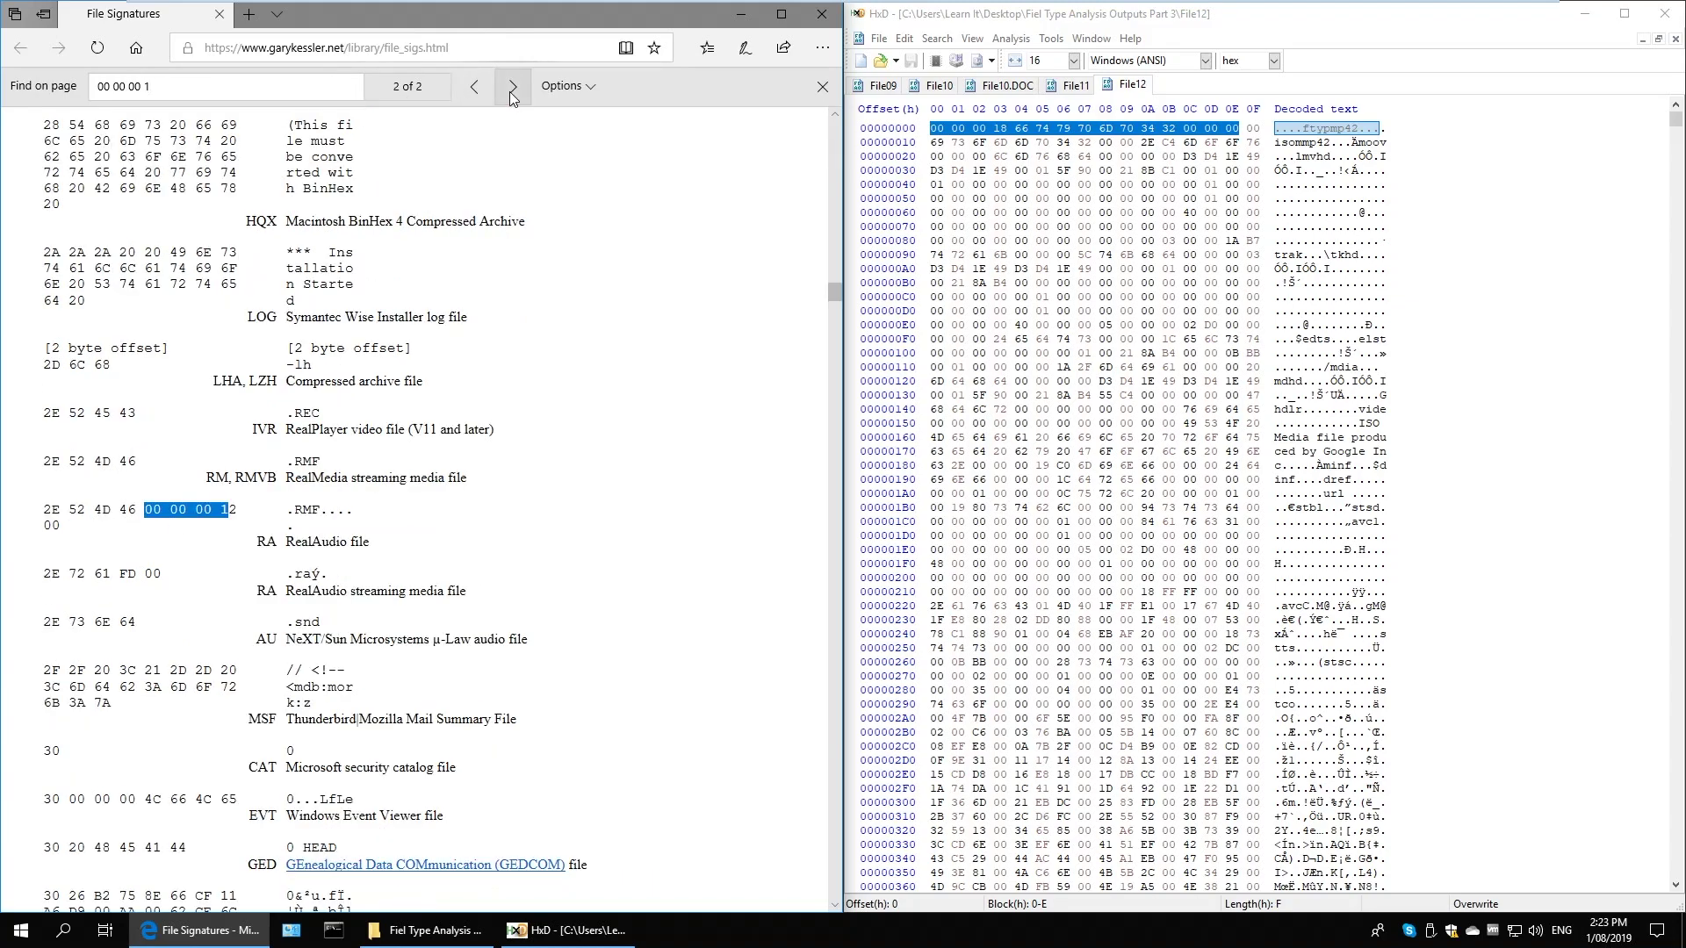
pyautogui.click(511, 92)
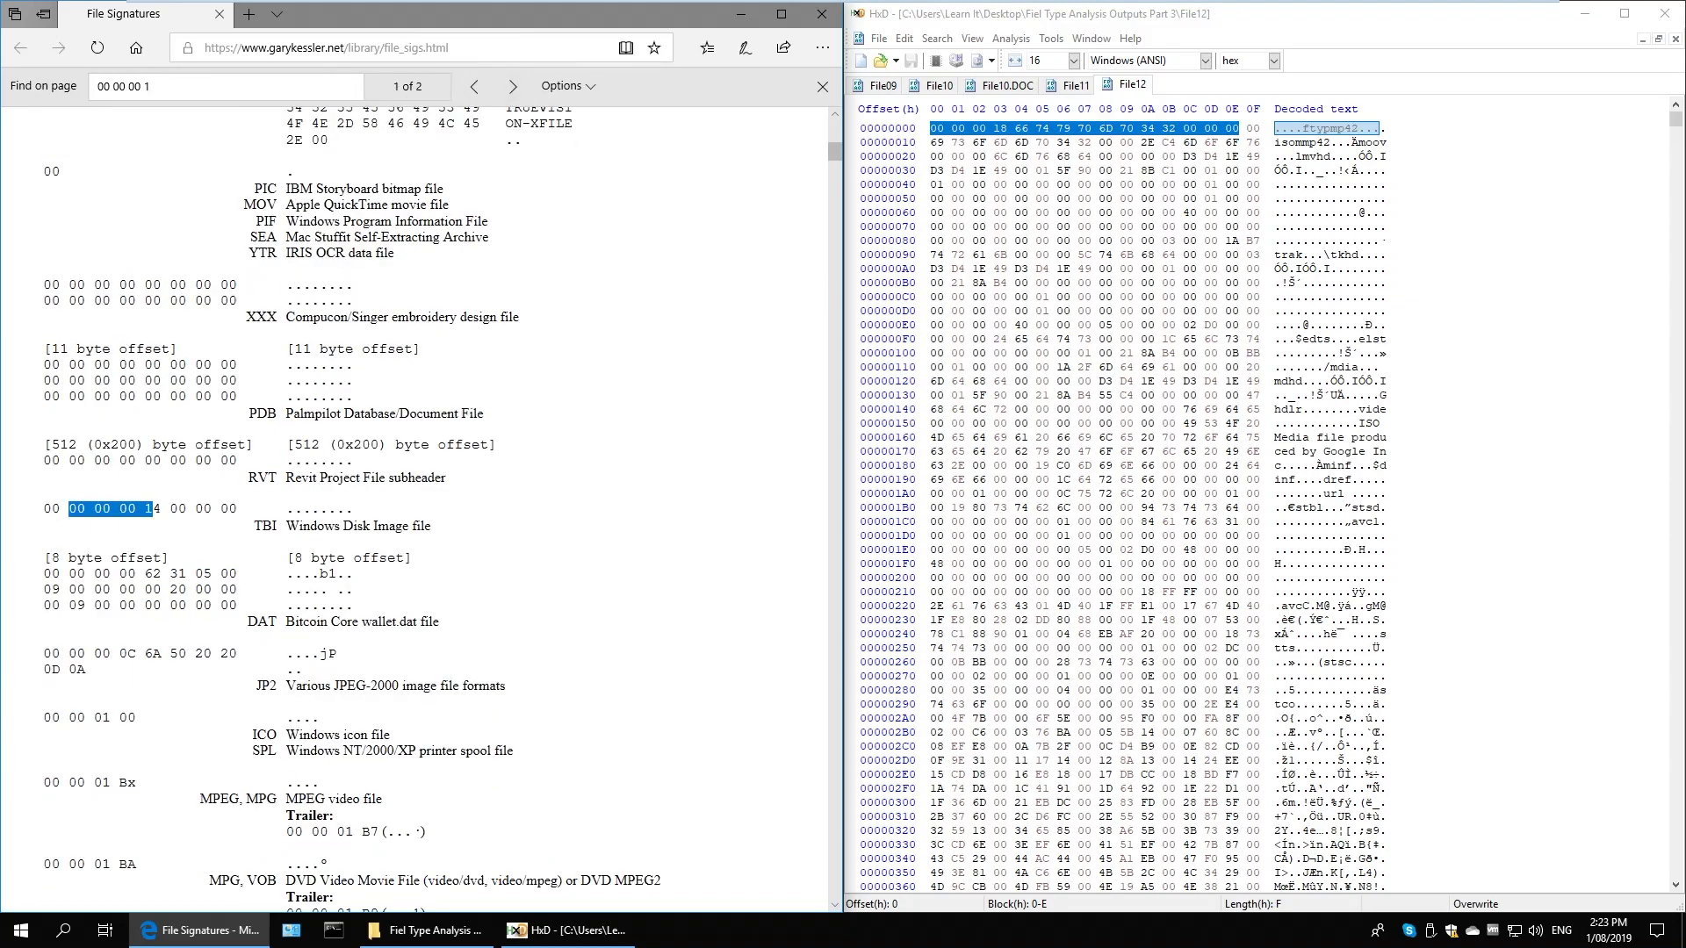
pyautogui.click(1368, 339)
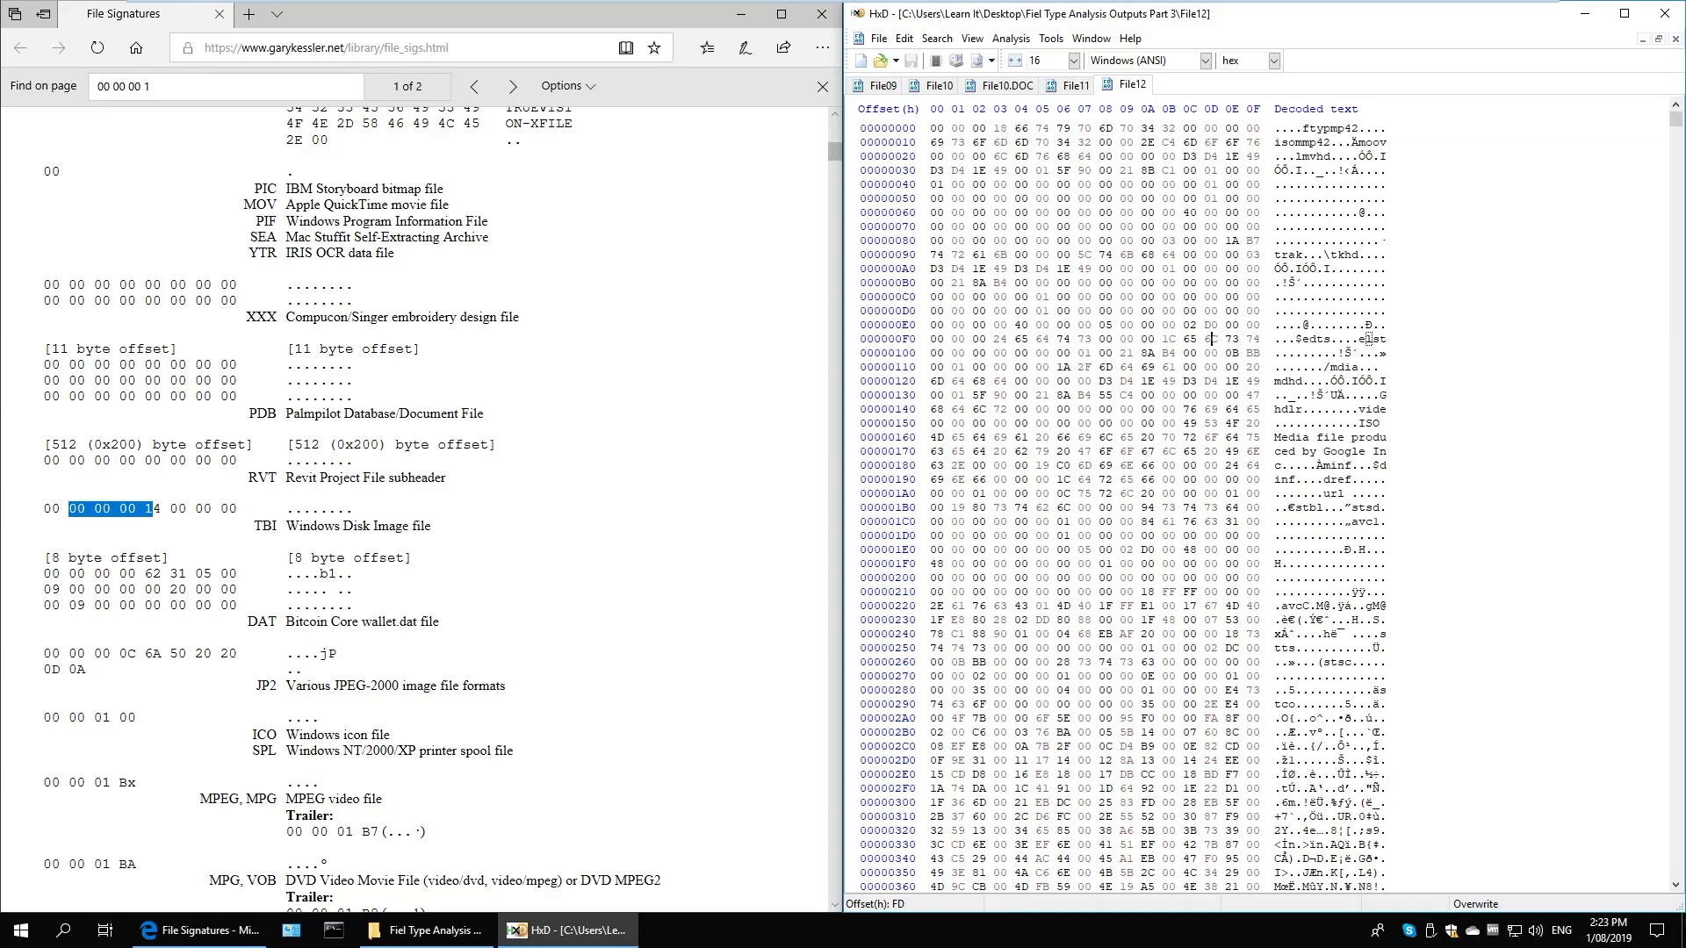
pyautogui.moveTo(1675, 118); pyautogui.dragTo(1675, 869)
pyautogui.scroll(-19, 1452, 694)
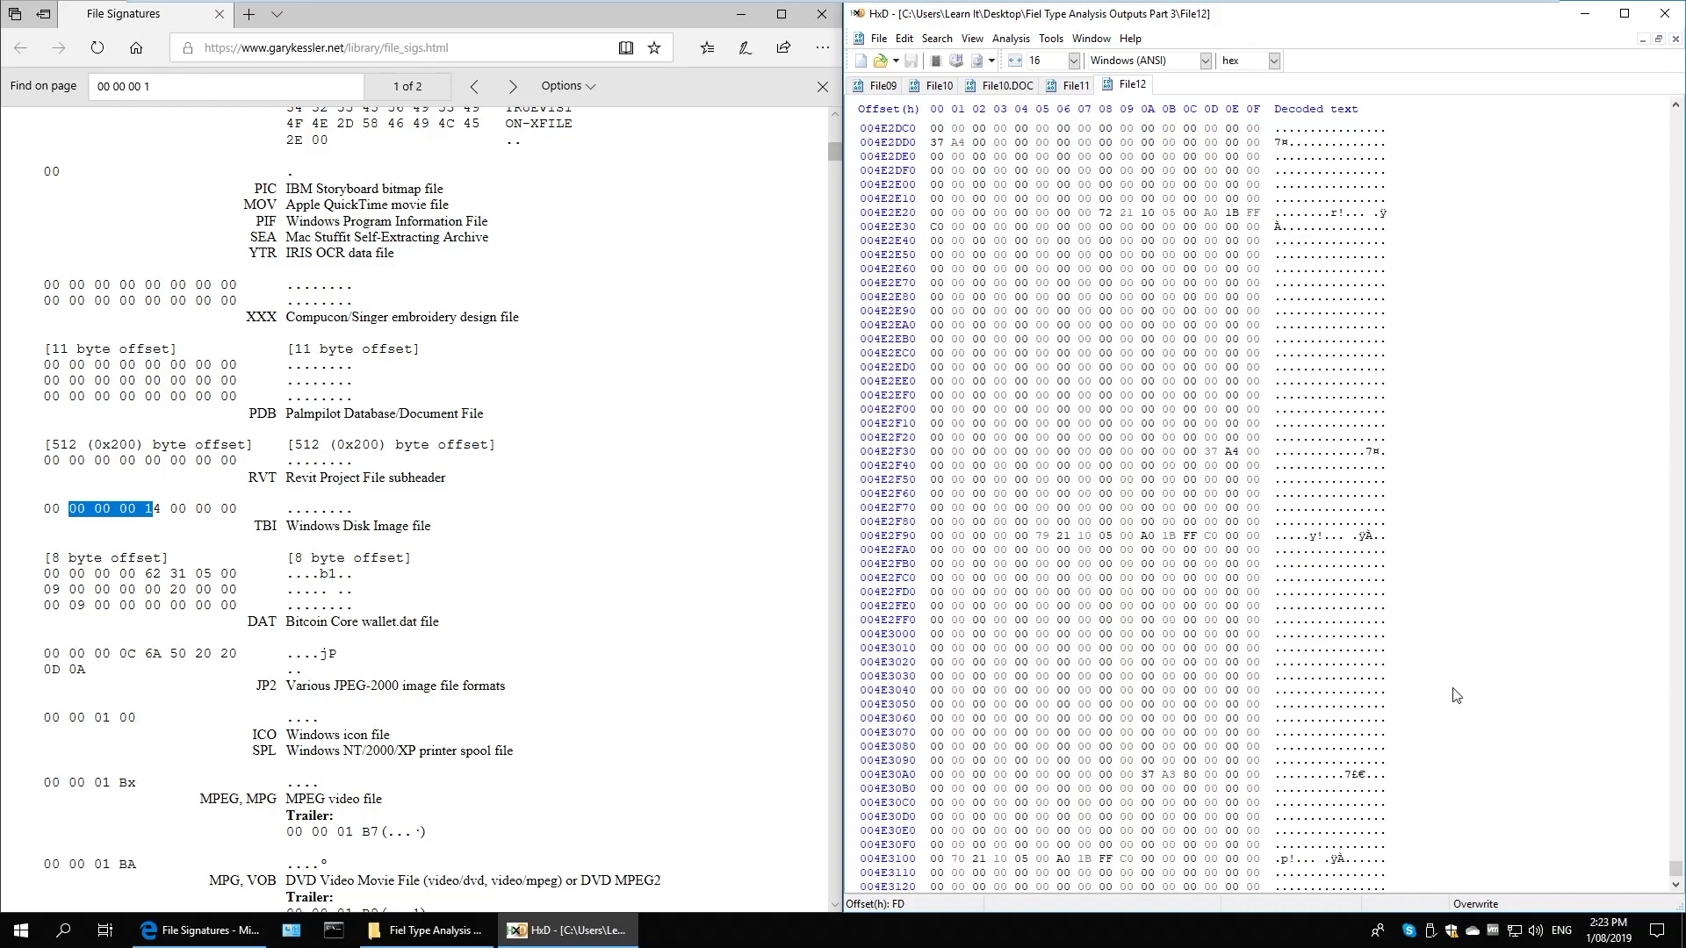
pyautogui.moveTo(1674, 875); pyautogui.dragTo(1674, 881)
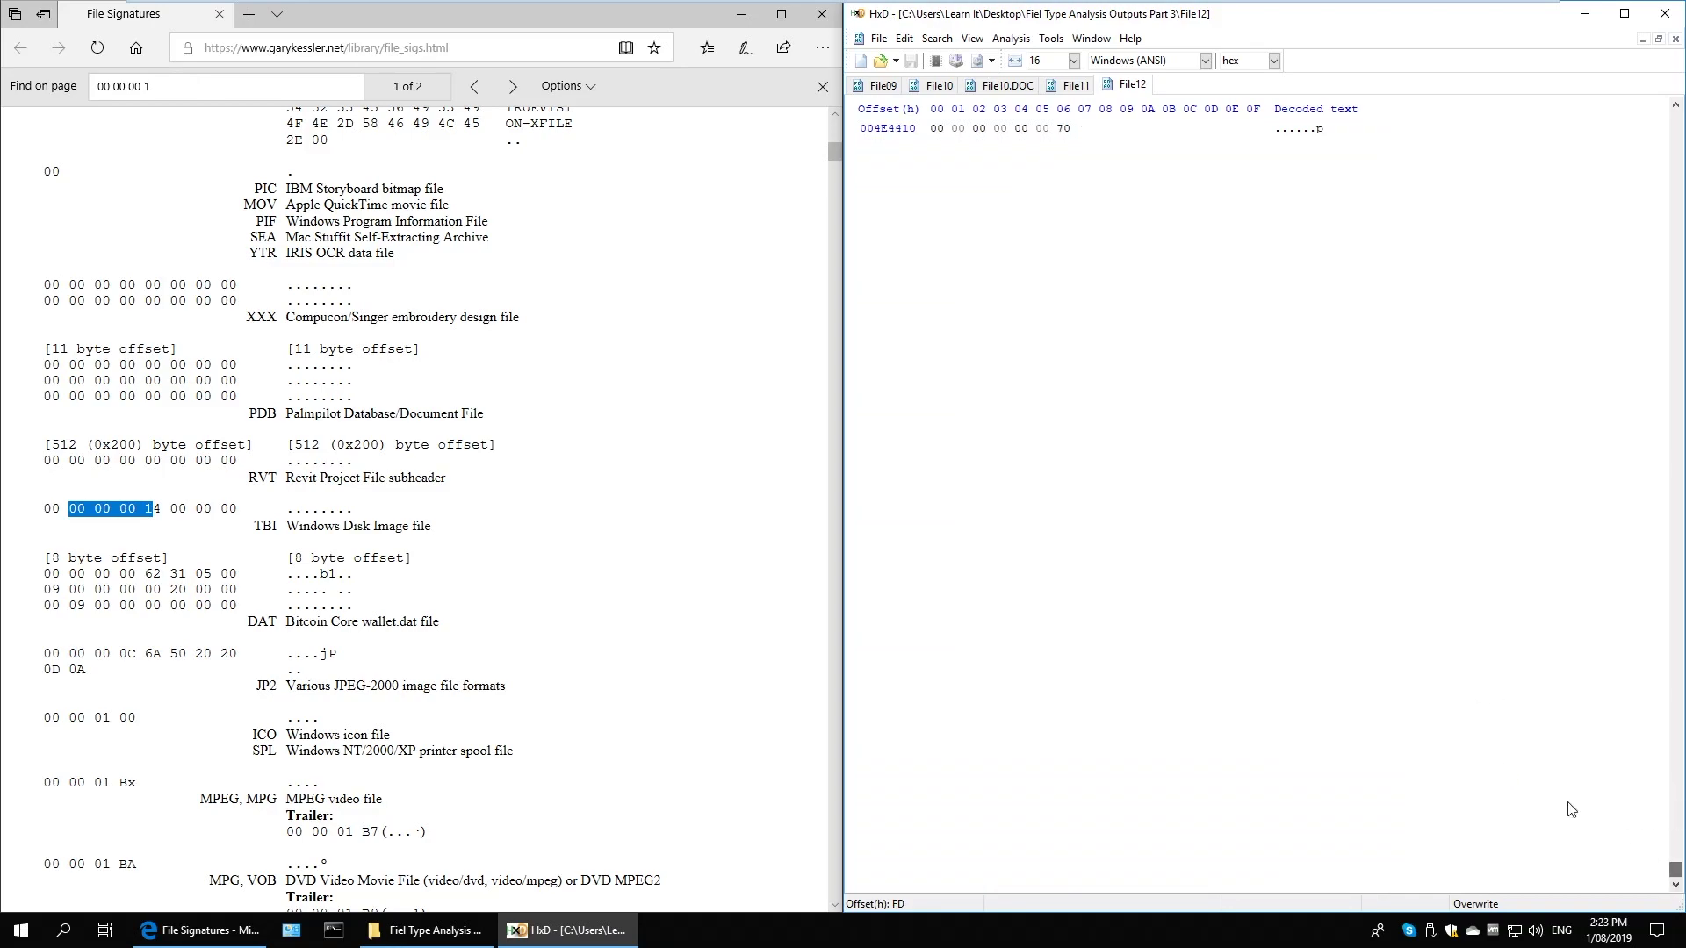
pyautogui.moveTo(1072, 508); pyautogui.dragTo(908, 520)
pyautogui.hotkey('ctrl', 'c')
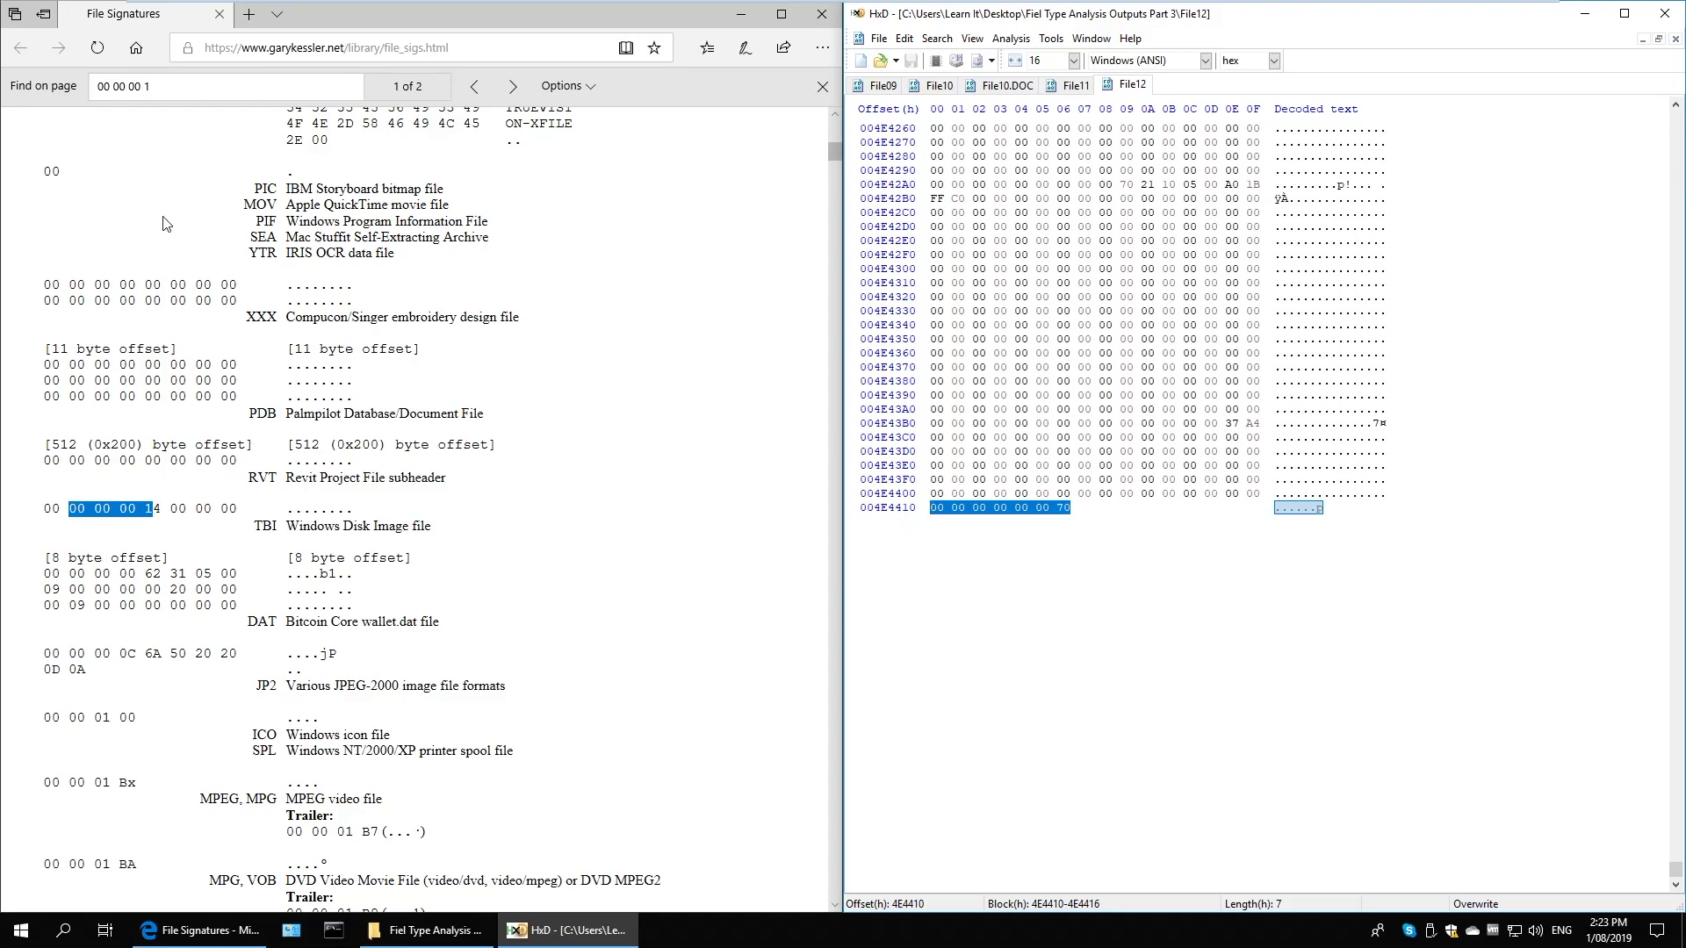
pyautogui.hotkey('alt', 'Tab')
pyautogui.hotkey('ctrl', 'a')
pyautogui.hotkey('ctrl', 'v')
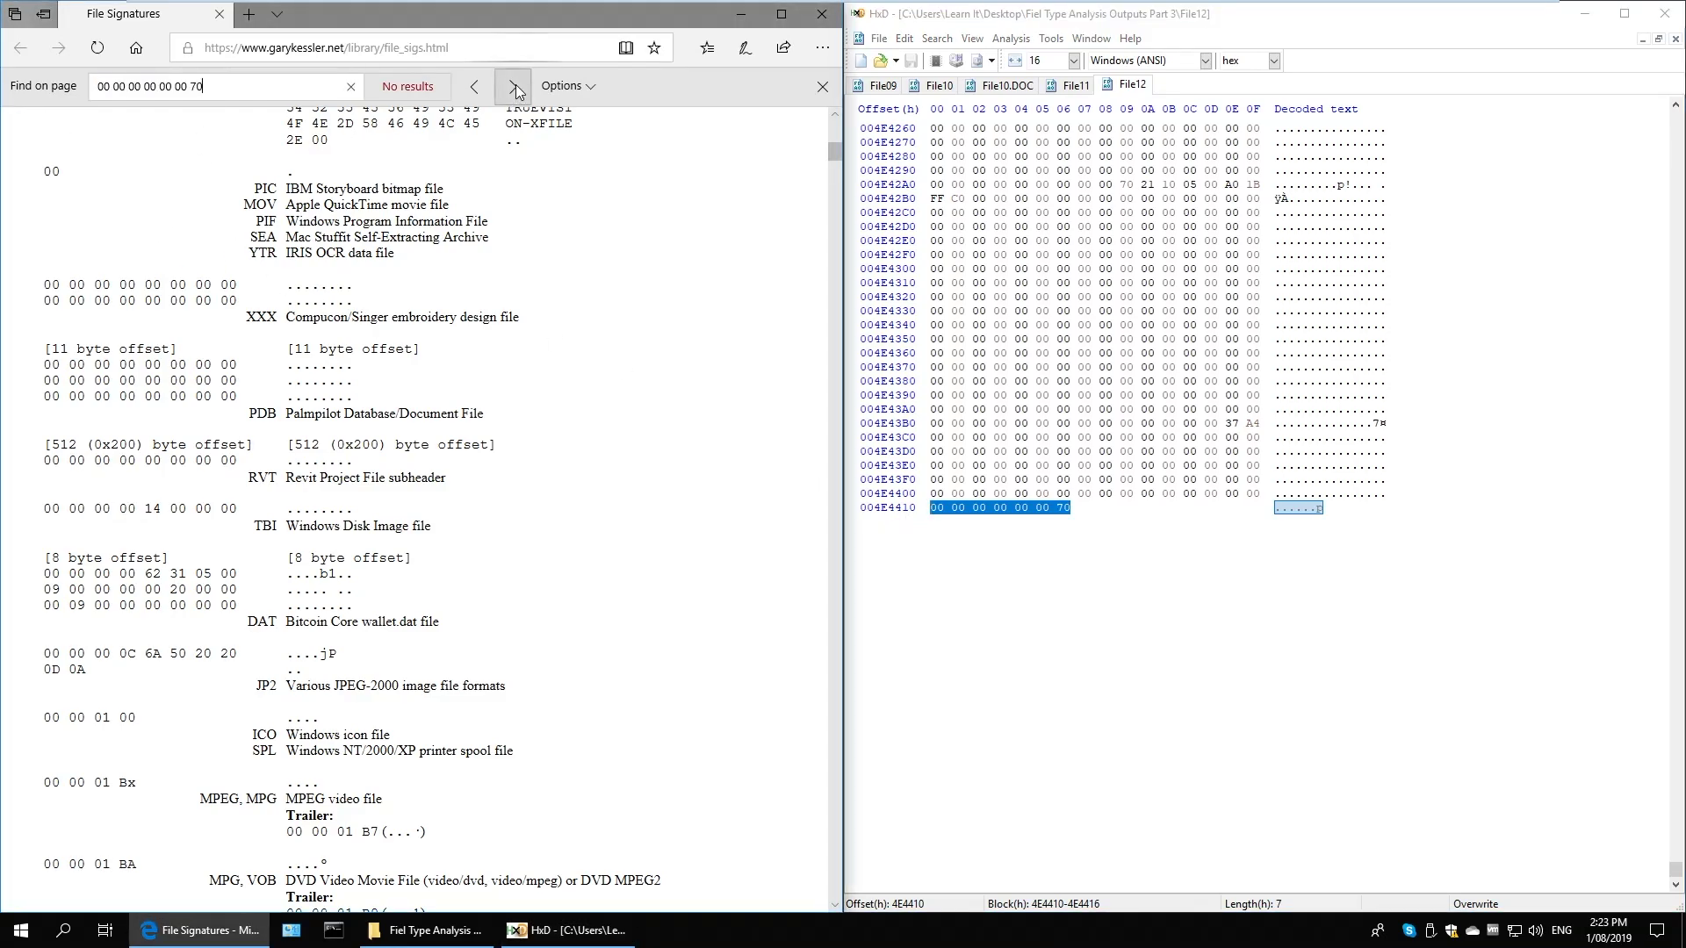
# Shorten the trailer search to 70, also trying it with 00 in front
pyautogui.hotkey('ctrl', 'a')
pyautogui.press('Home')
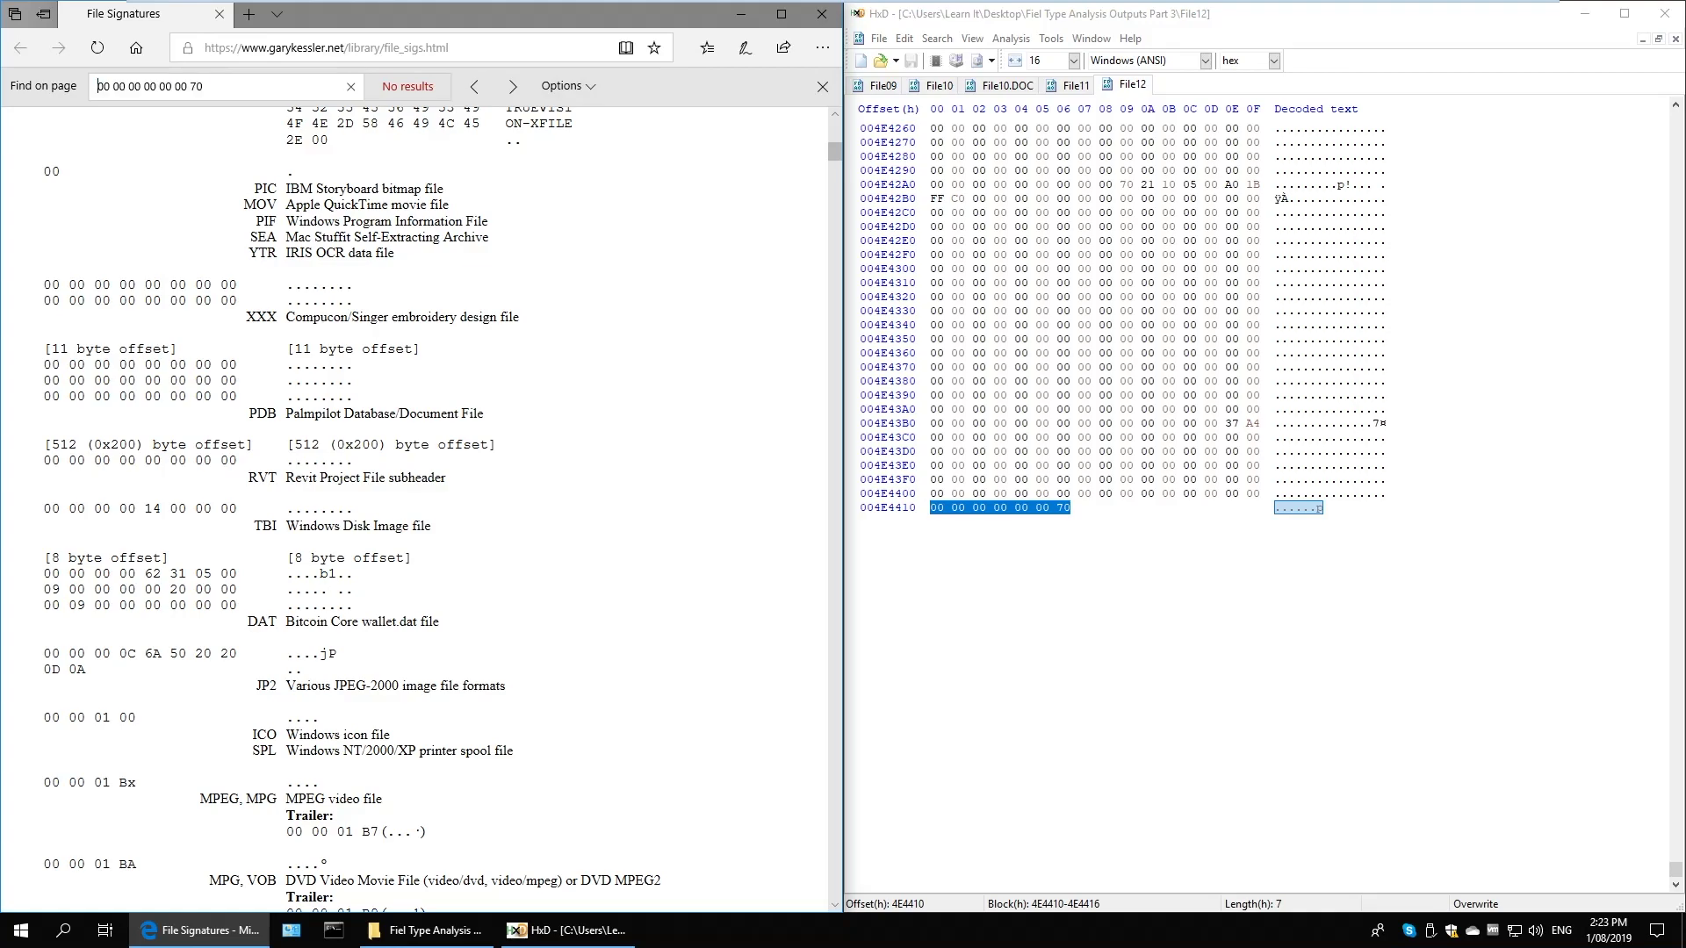
pyautogui.press('Delete')
pyautogui.press('Delete')
pyautogui.press('Delete')
pyautogui.press('Delete')
pyautogui.press('Delete')
pyautogui.press('Delete')
pyautogui.press('Delete')
pyautogui.press('Delete')
pyautogui.press('Delete')
pyautogui.press('Delete')
pyautogui.press('Delete')
pyautogui.press('Delete')
pyautogui.press('Delete')
pyautogui.press('Delete')
pyautogui.press('Delete')
pyautogui.press('Delete')
pyautogui.press('Delete')
pyautogui.press('Delete')
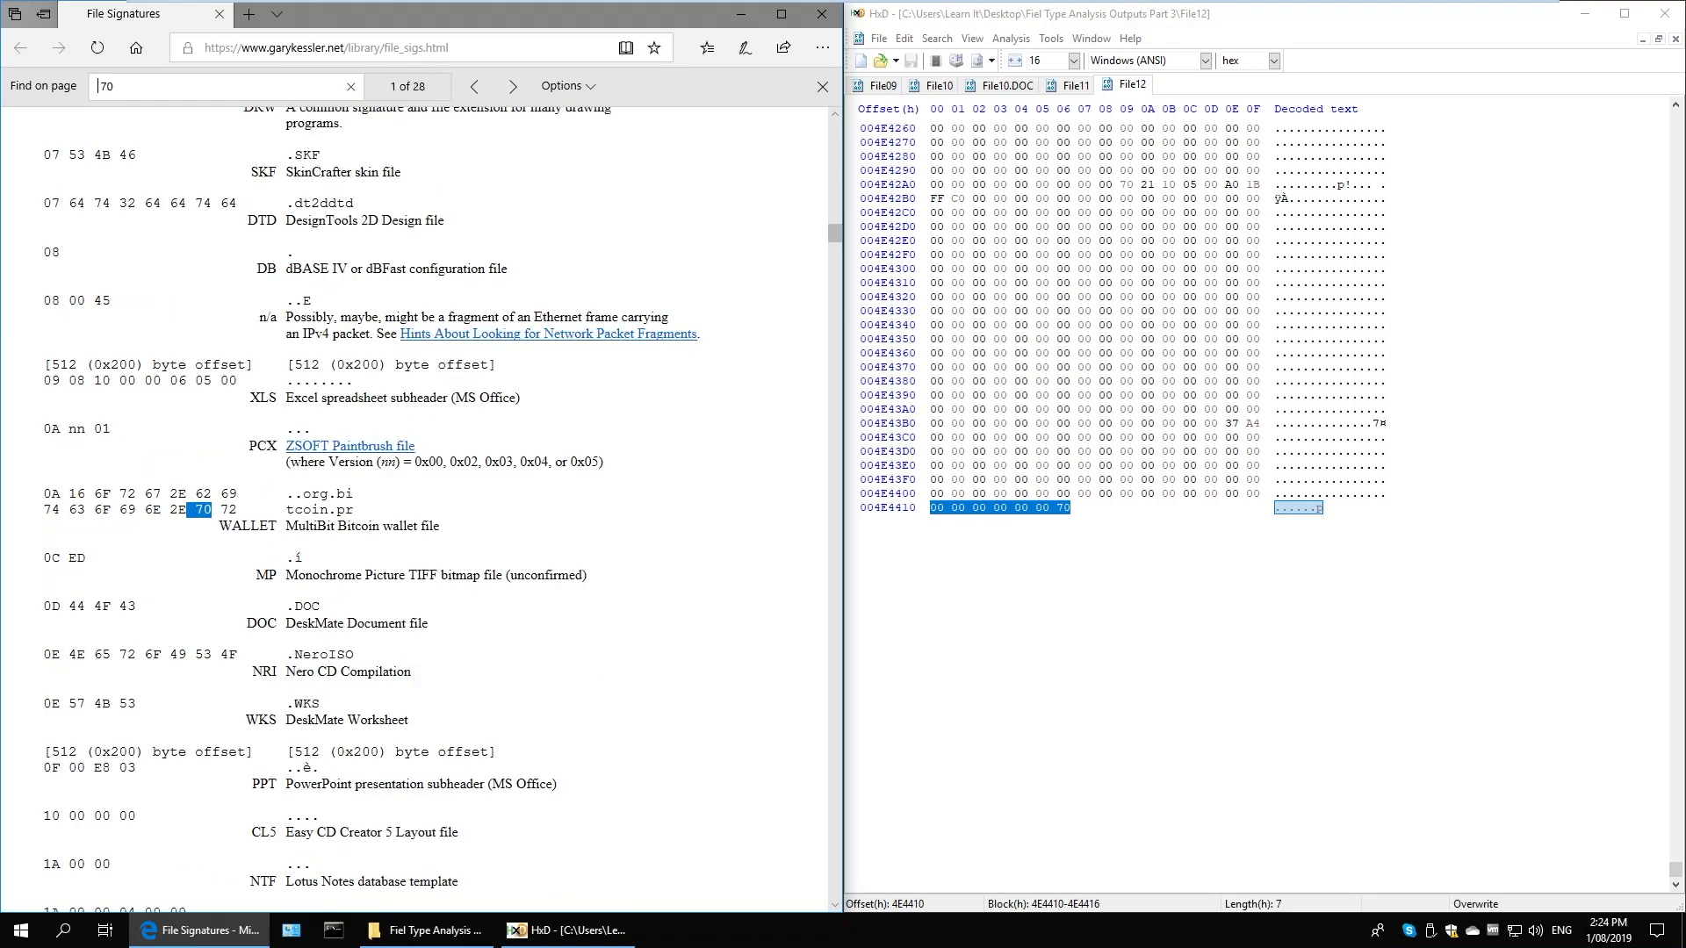
pyautogui.write('00')
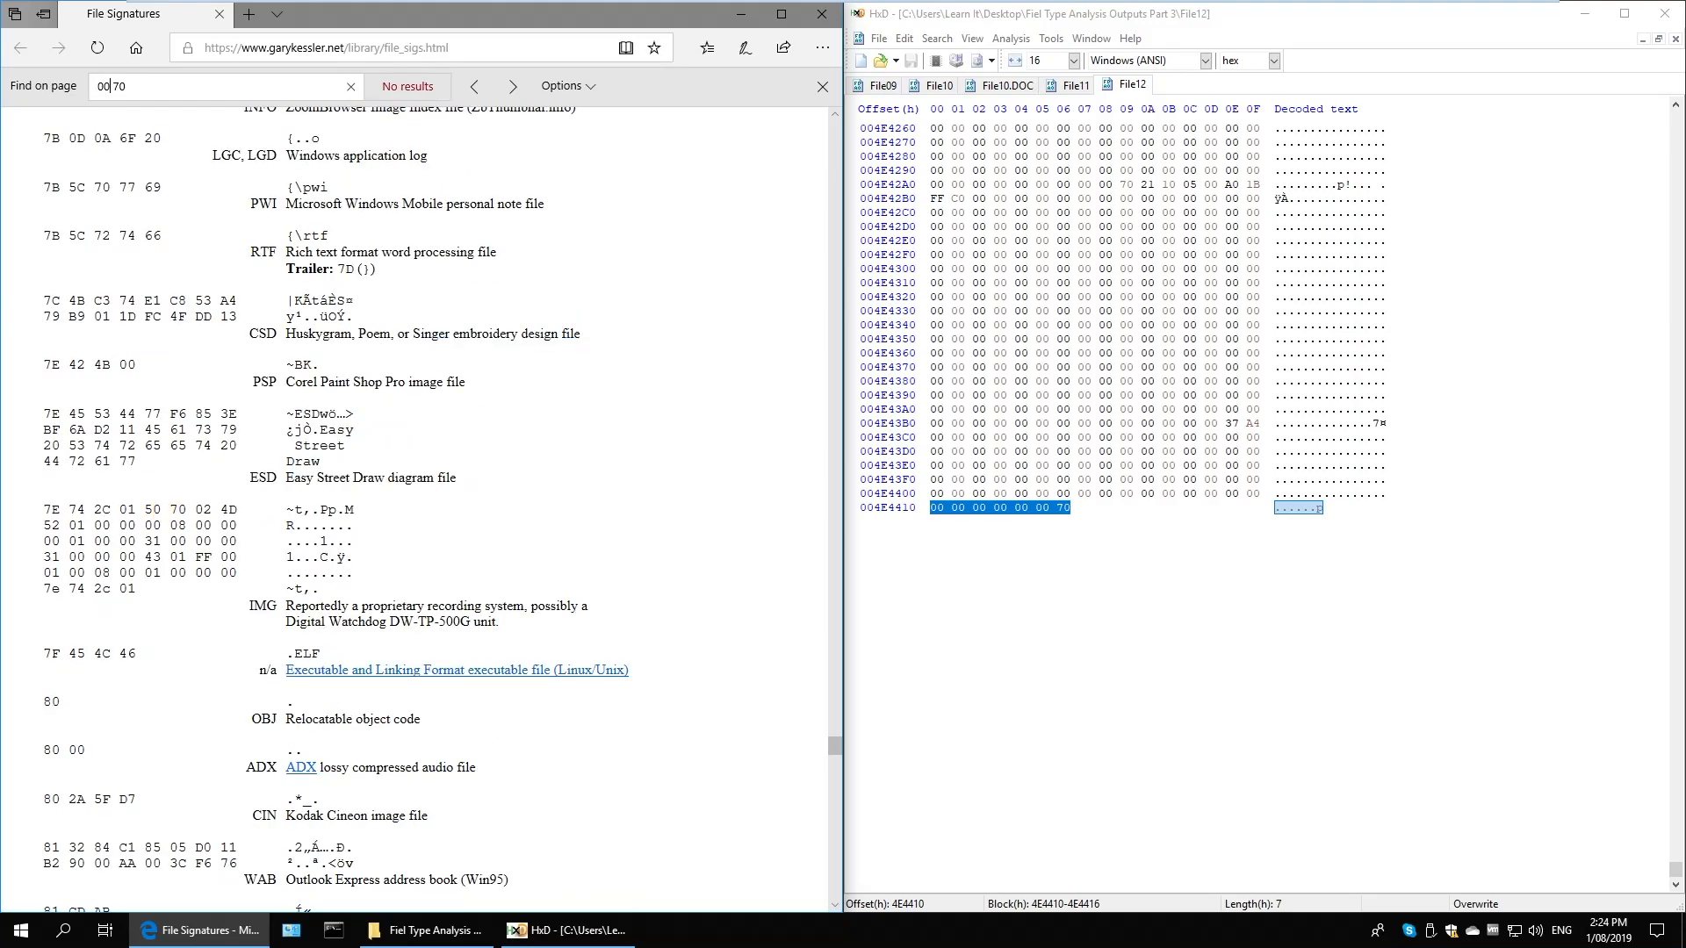
pyautogui.press('BackSpace')
pyautogui.press('BackSpace')
pyautogui.press('BackSpace')
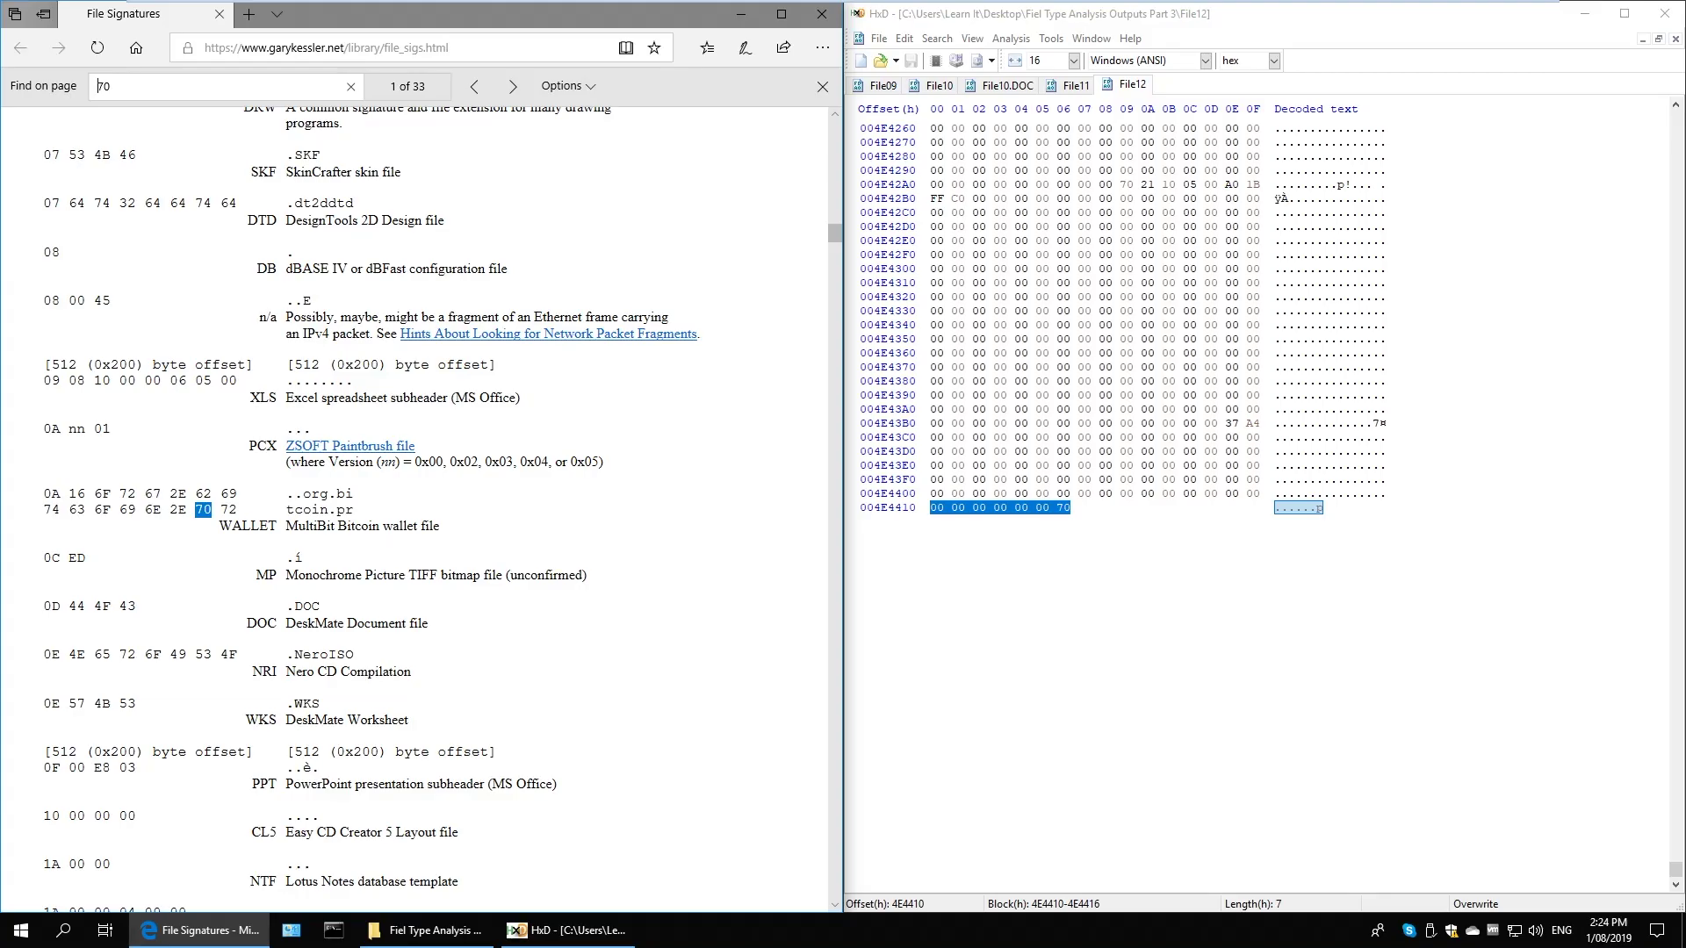
# Copy the first two rows of bytes from File12's start and paste them into the signatures page search
pyautogui.click(1084, 507)
pyautogui.moveTo(1676, 869); pyautogui.dragTo(1675, 118)
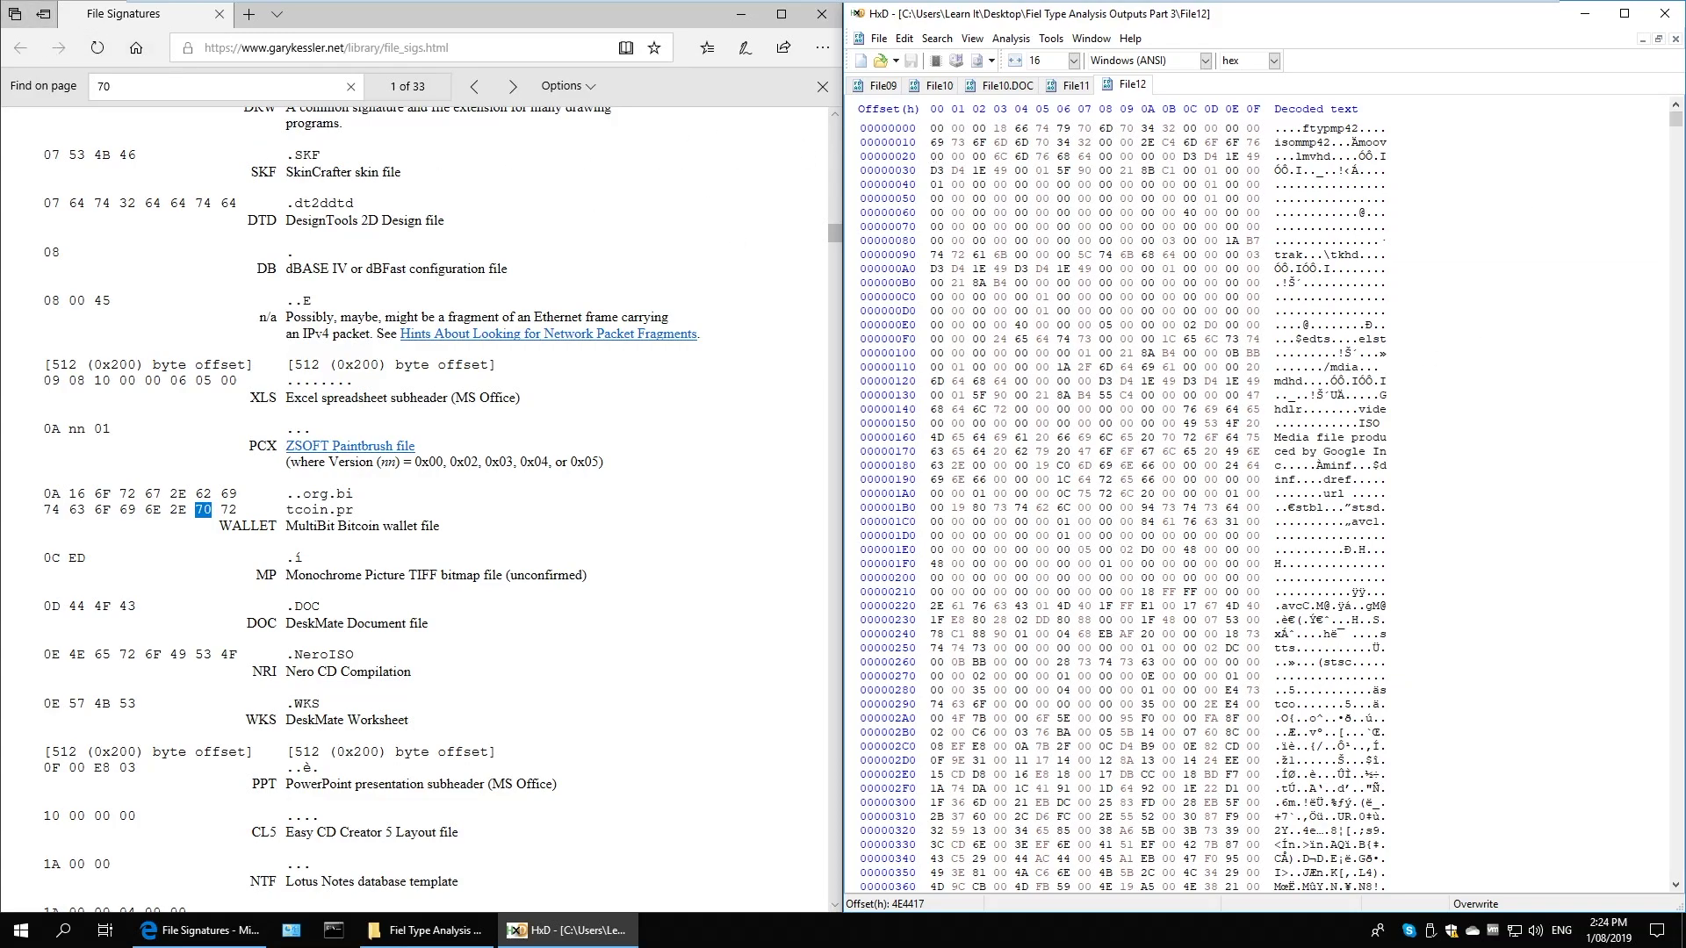
pyautogui.moveTo(936, 129); pyautogui.dragTo(1256, 143)
pyautogui.hotkey('ctrl', 'c')
pyautogui.click(263, 86)
pyautogui.hotkey('ctrl', 'v')
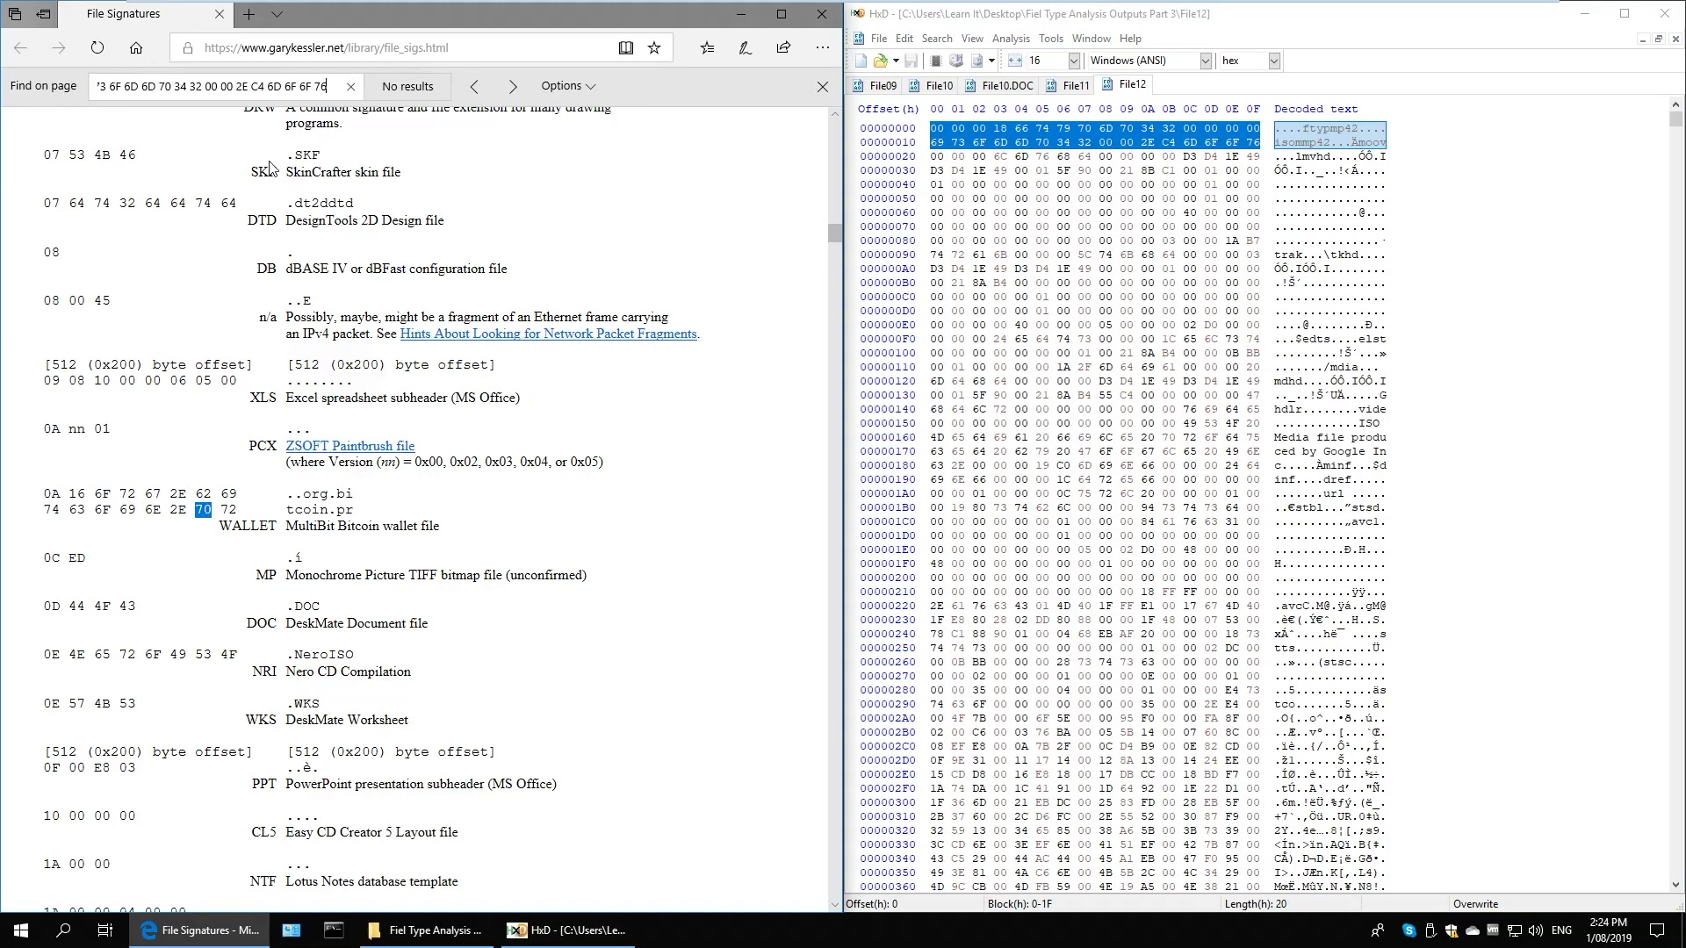
# Cut the pasted byte string back to 00 00 00, clear the search, and return to the start of the signatures page
pyautogui.press('BackSpace')
pyautogui.press('BackSpace')
pyautogui.press('BackSpace')
pyautogui.press('BackSpace')
pyautogui.press('BackSpace')
pyautogui.press('BackSpace')
pyautogui.press('BackSpace')
pyautogui.press('BackSpace')
pyautogui.press('BackSpace')
pyautogui.press('BackSpace')
pyautogui.press('BackSpace')
pyautogui.press('BackSpace')
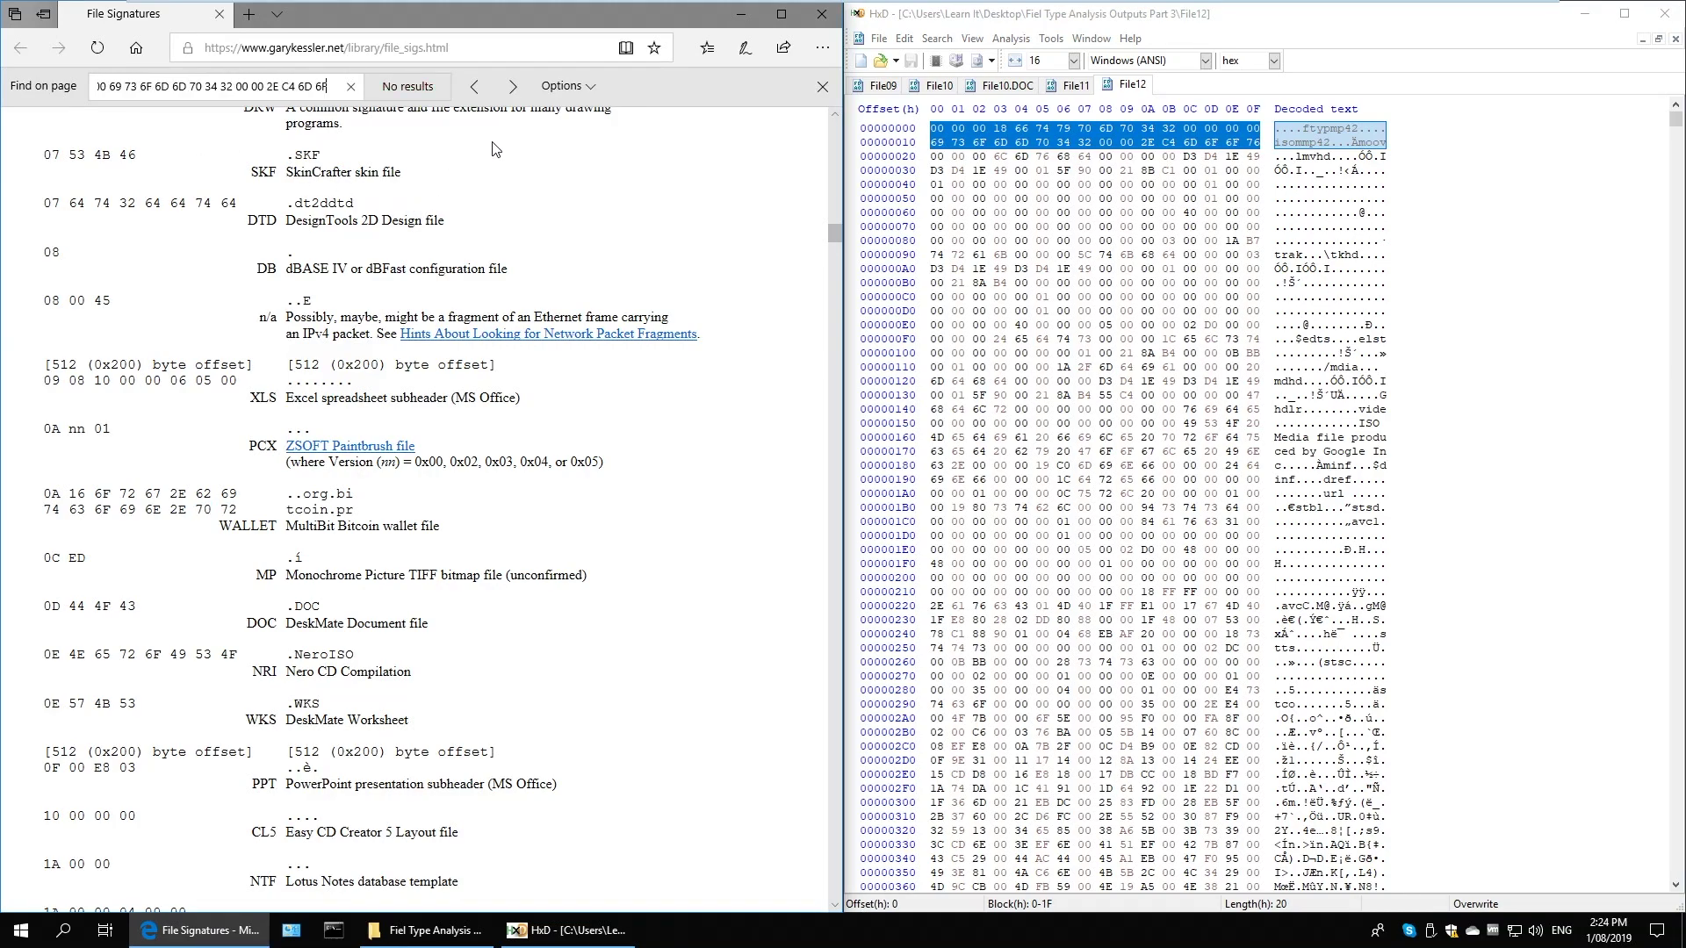
pyautogui.press('BackSpace')
pyautogui.press('BackSpace')
pyautogui.press('BackSpace')
pyautogui.press('BackSpace')
pyautogui.press('BackSpace')
pyautogui.press('BackSpace')
pyautogui.press('BackSpace')
pyautogui.press('BackSpace')
pyautogui.press('BackSpace')
pyautogui.press('BackSpace')
pyautogui.press('BackSpace')
pyautogui.press('BackSpace')
pyautogui.press('BackSpace')
pyautogui.press('BackSpace')
pyautogui.press('BackSpace')
pyautogui.press('BackSpace')
pyautogui.press('BackSpace')
pyautogui.press('BackSpace')
pyautogui.press('BackSpace')
pyautogui.press('BackSpace')
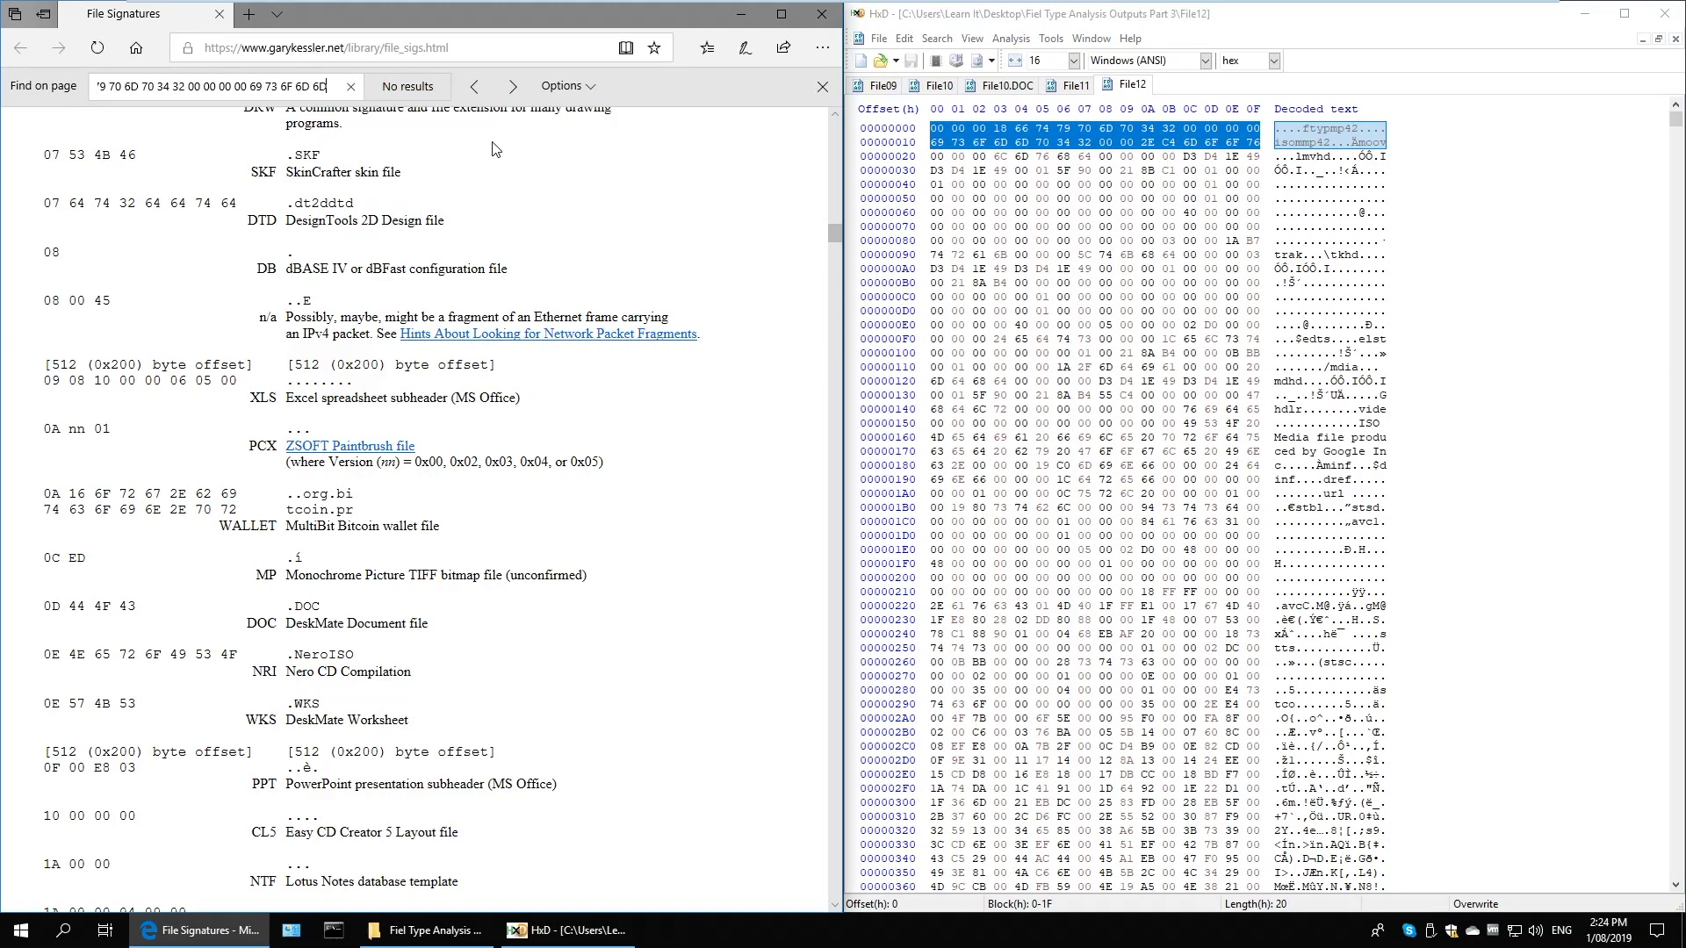
pyautogui.press('BackSpace')
pyautogui.press('BackSpace')
pyautogui.press('BackSpace')
pyautogui.press('BackSpace')
pyautogui.press('BackSpace')
pyautogui.press('BackSpace')
pyautogui.press('BackSpace')
pyautogui.press('BackSpace')
pyautogui.press('BackSpace')
pyautogui.press('BackSpace')
pyautogui.press('BackSpace')
pyautogui.press('BackSpace')
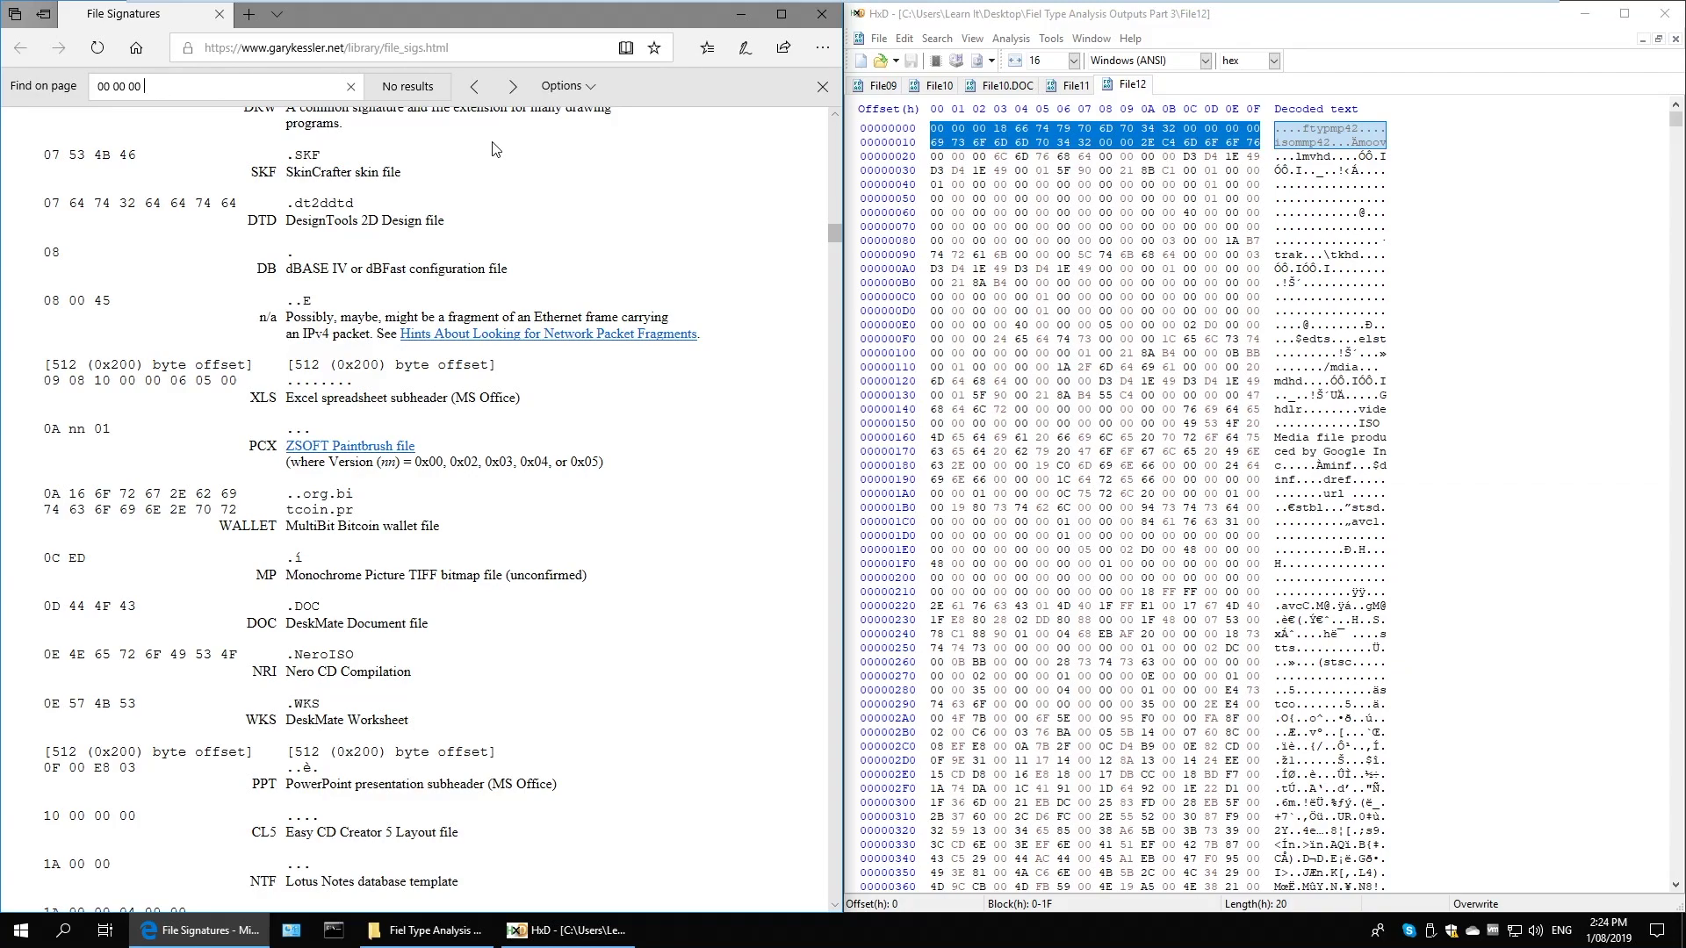
pyautogui.press('BackSpace')
pyautogui.scroll(15, 790, 164)
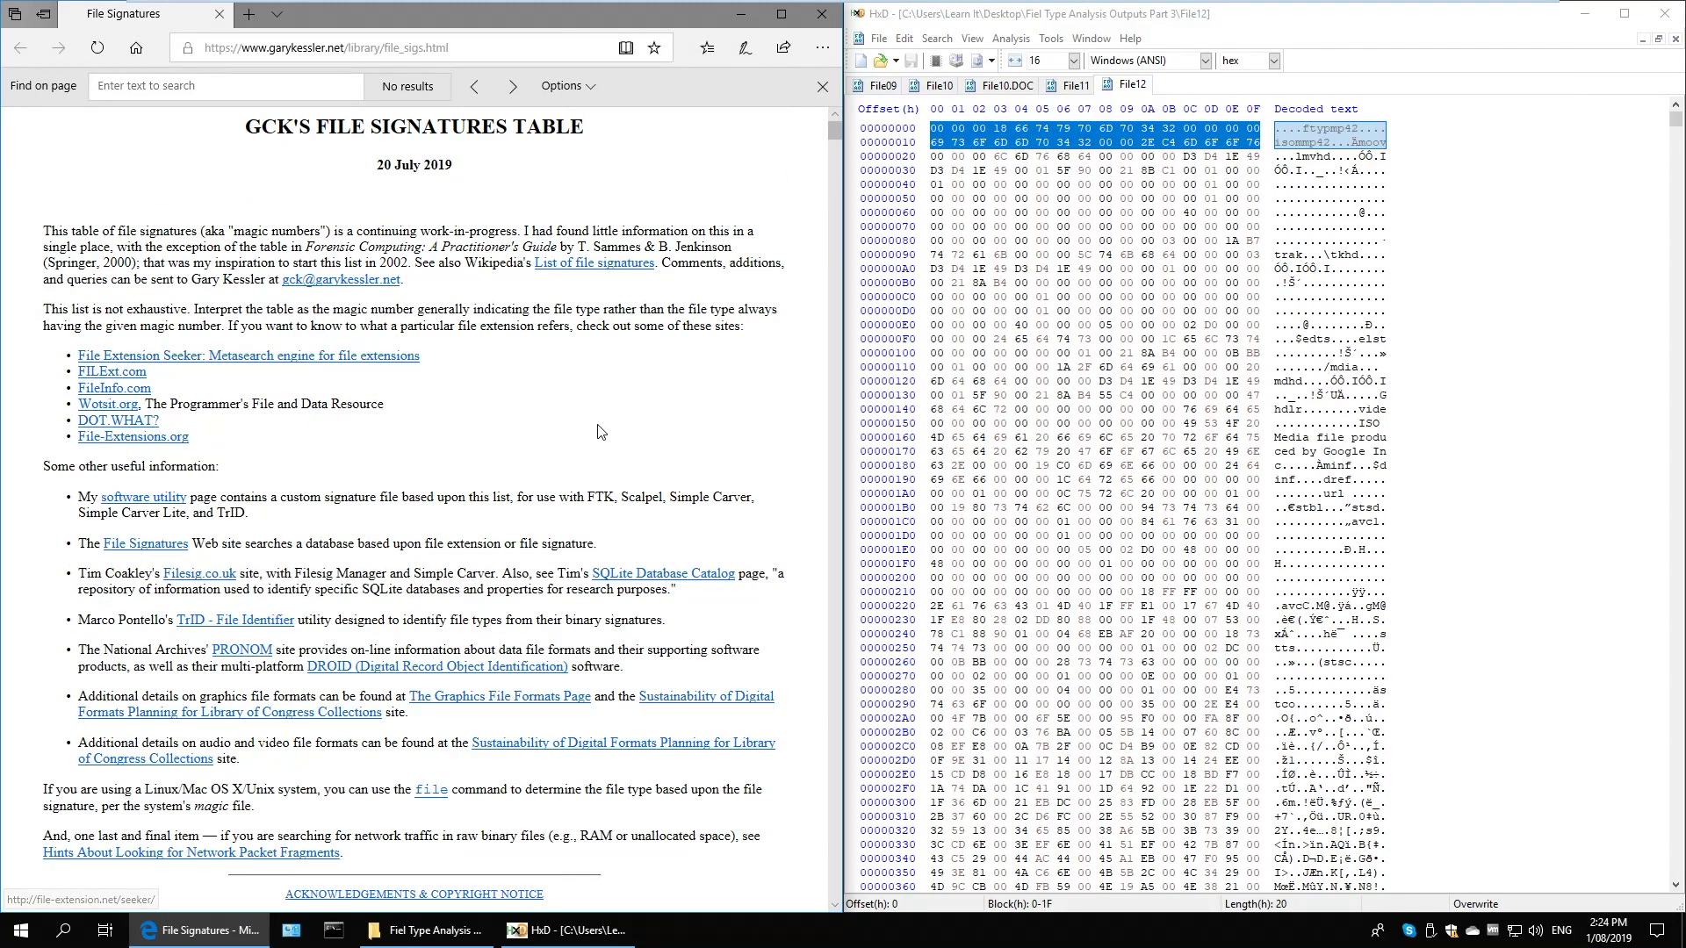
# Check File12's entry in the Fiel Type Analysis Outputs Part 3 folder and return to its hex view
pyautogui.click(1144, 198)
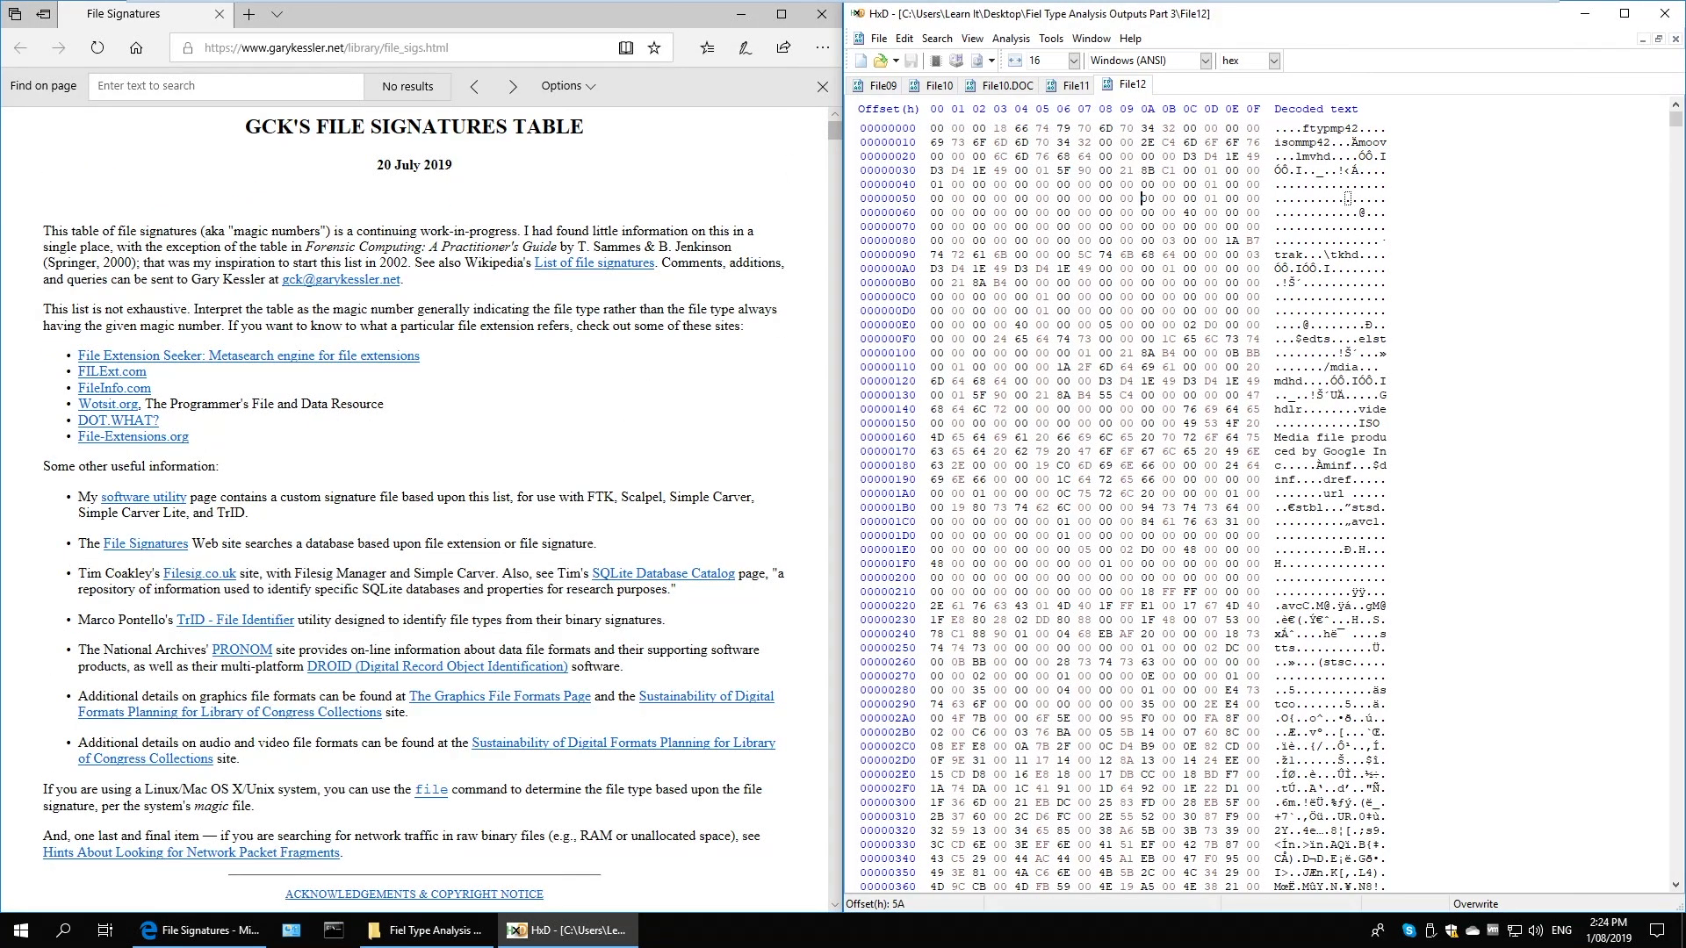
pyautogui.click(418, 932)
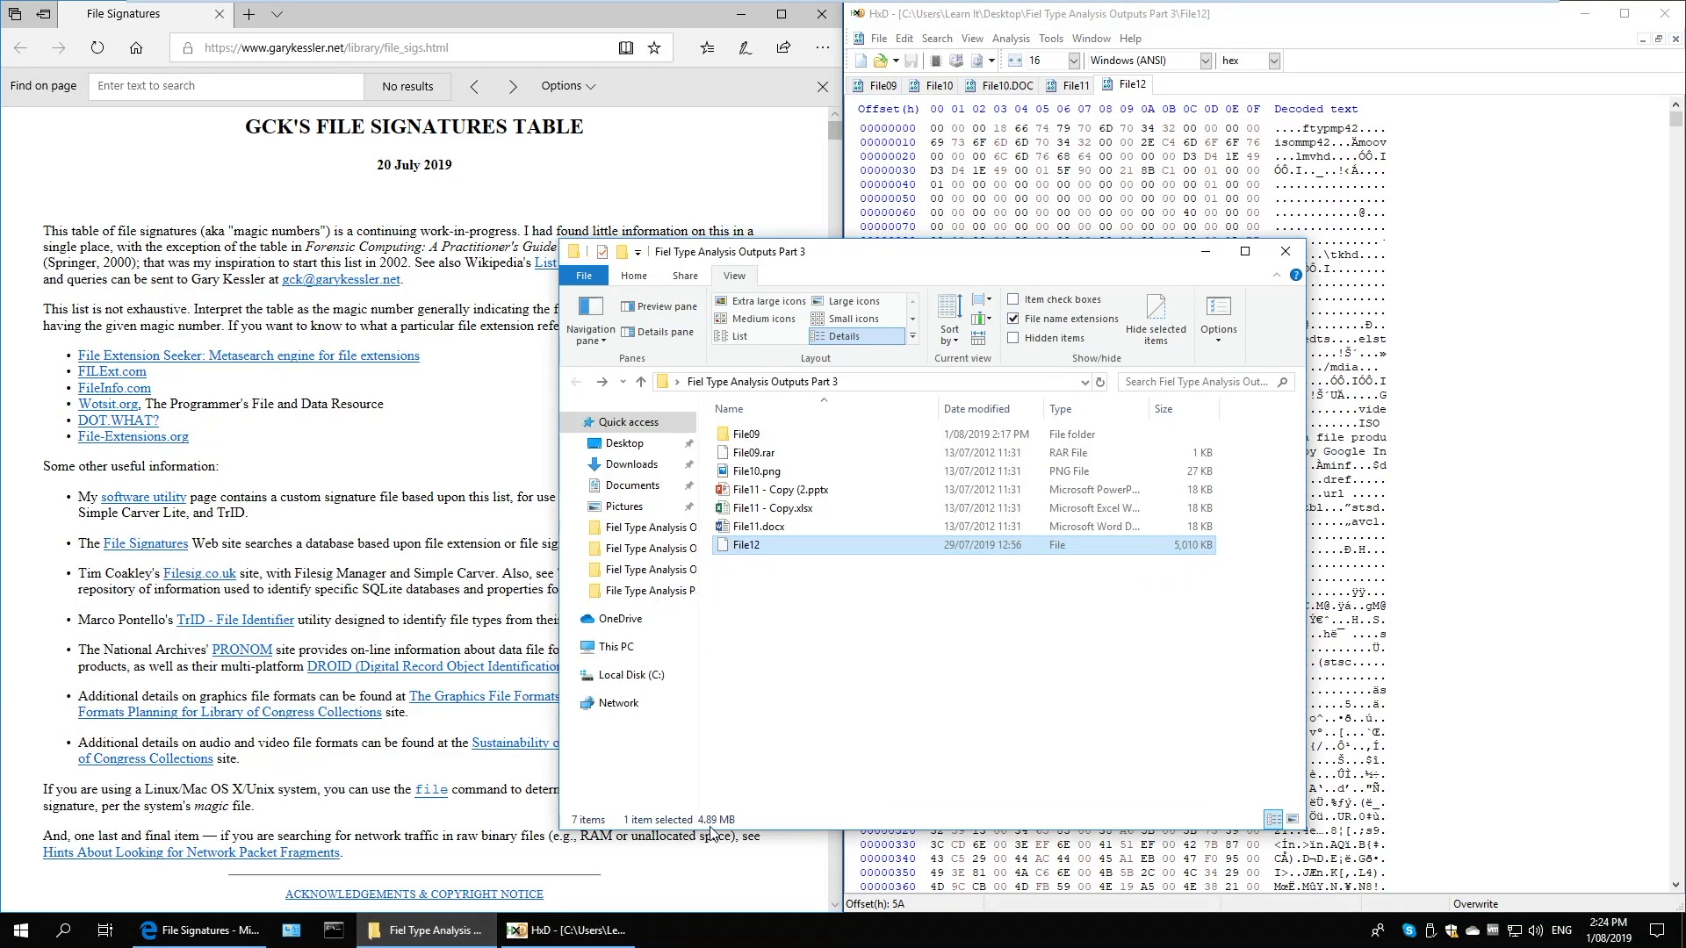
pyautogui.click(848, 669)
pyautogui.click(742, 550)
pyautogui.click(821, 669)
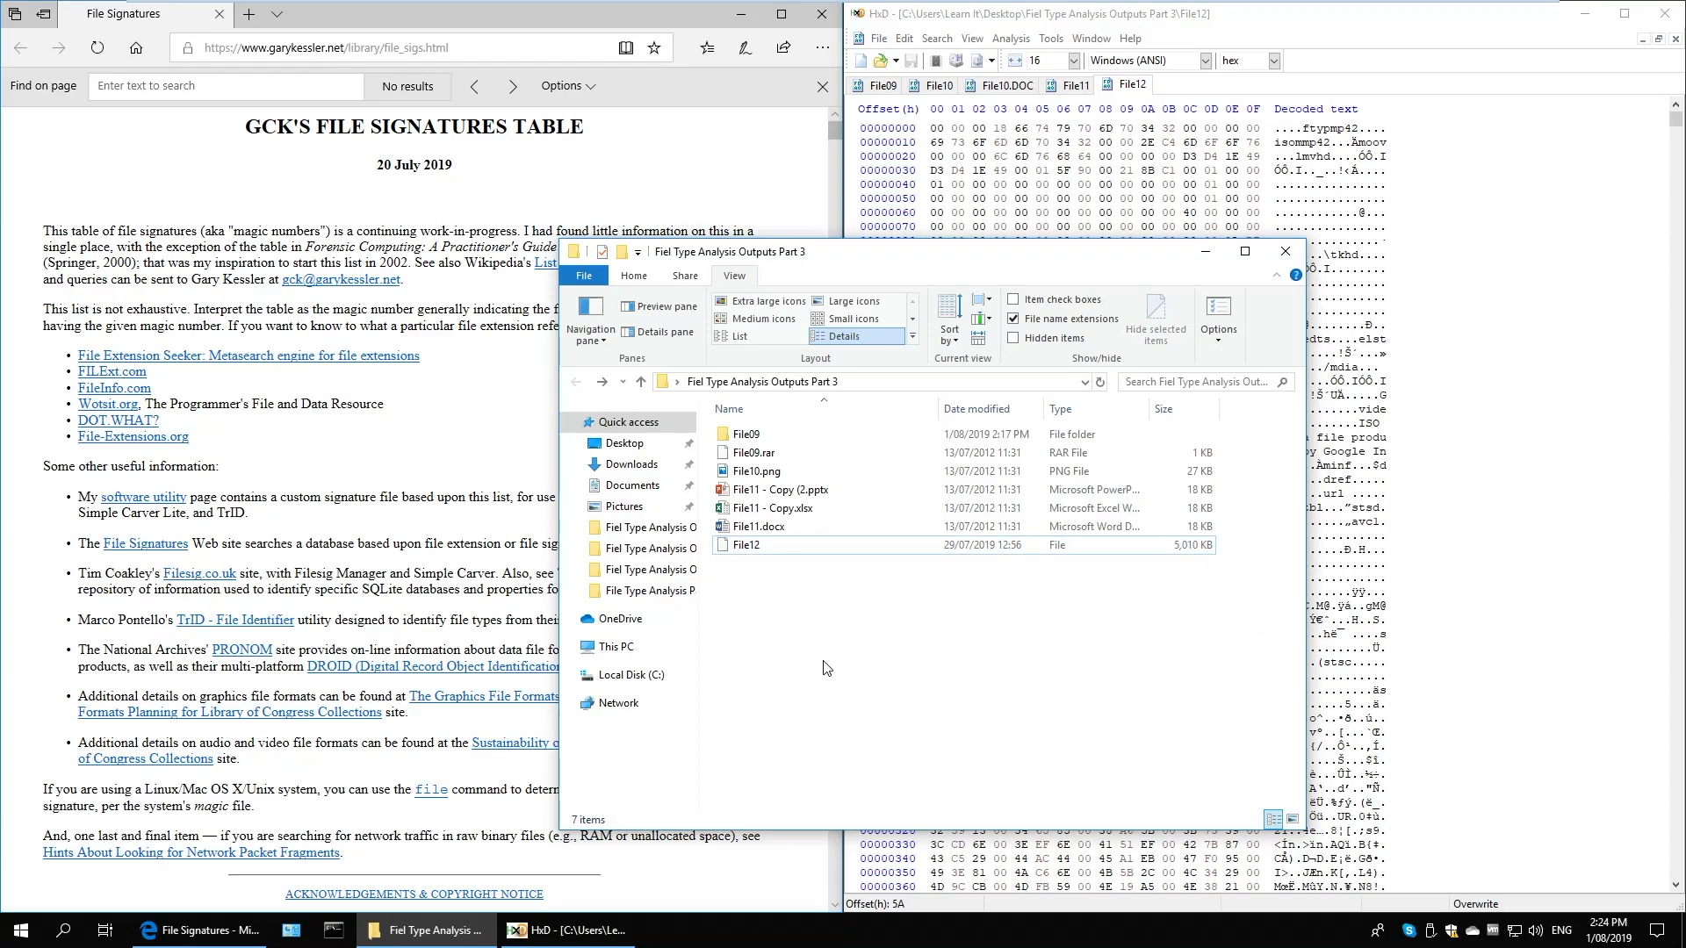
pyautogui.click(1432, 311)
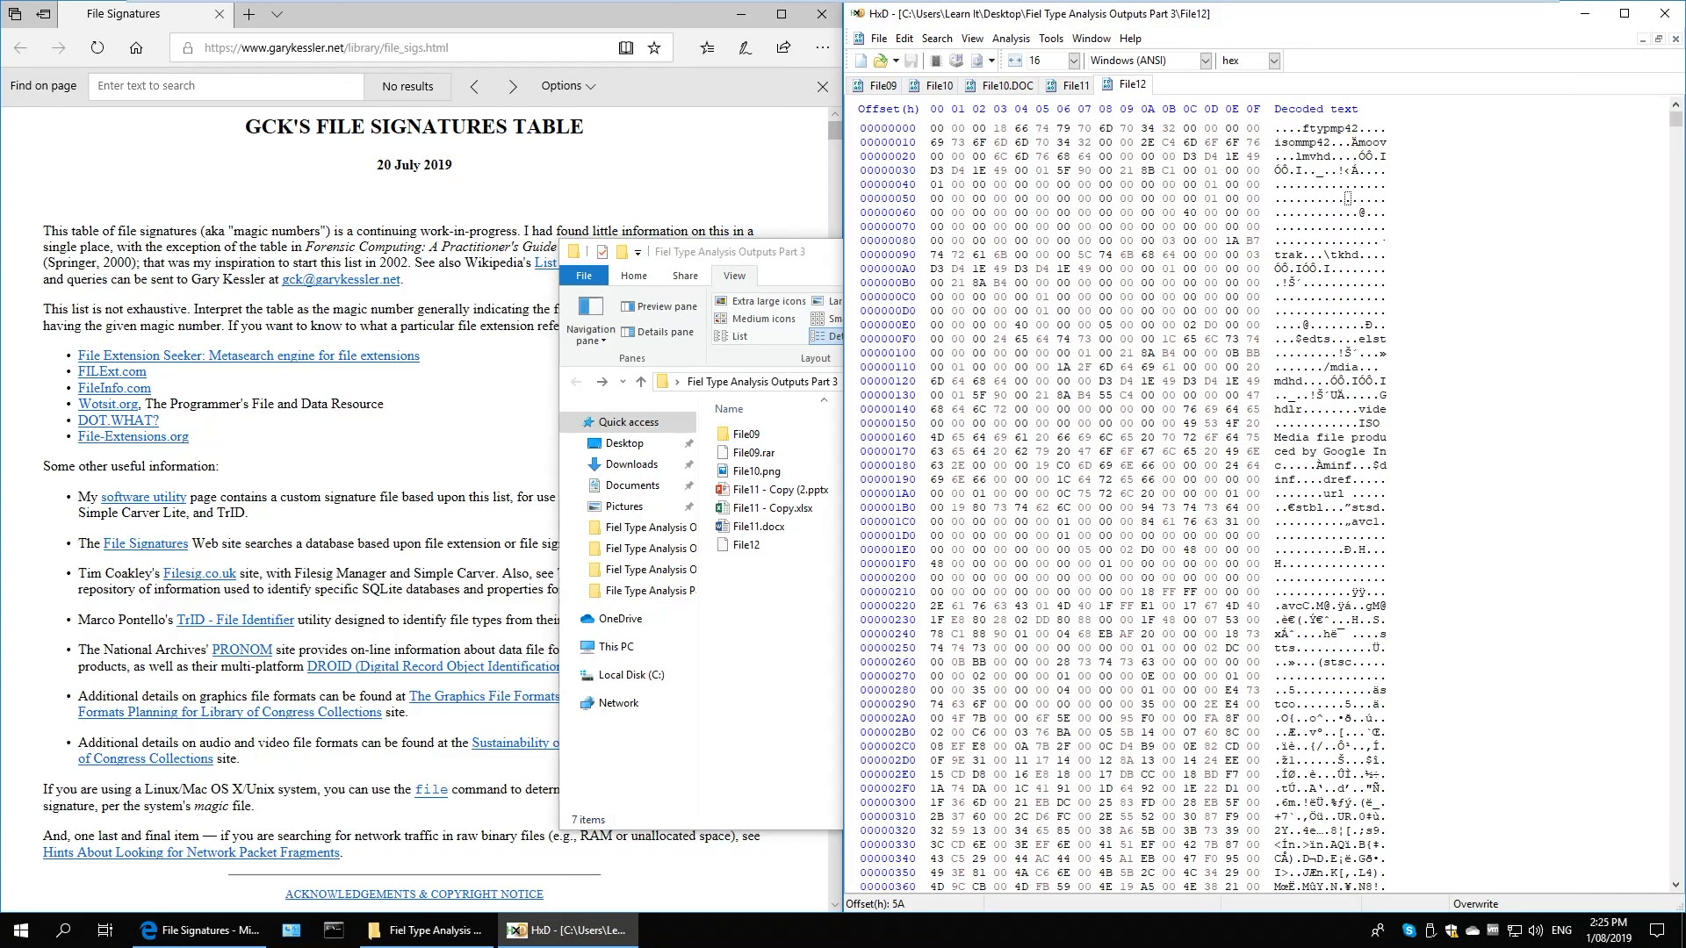
# Copy the decoded text "ISO Media file produced by Google Inc" from File12 and paste it into a new browser tab's address bar
pyautogui.moveTo(1189, 423); pyautogui.dragTo(1256, 479)
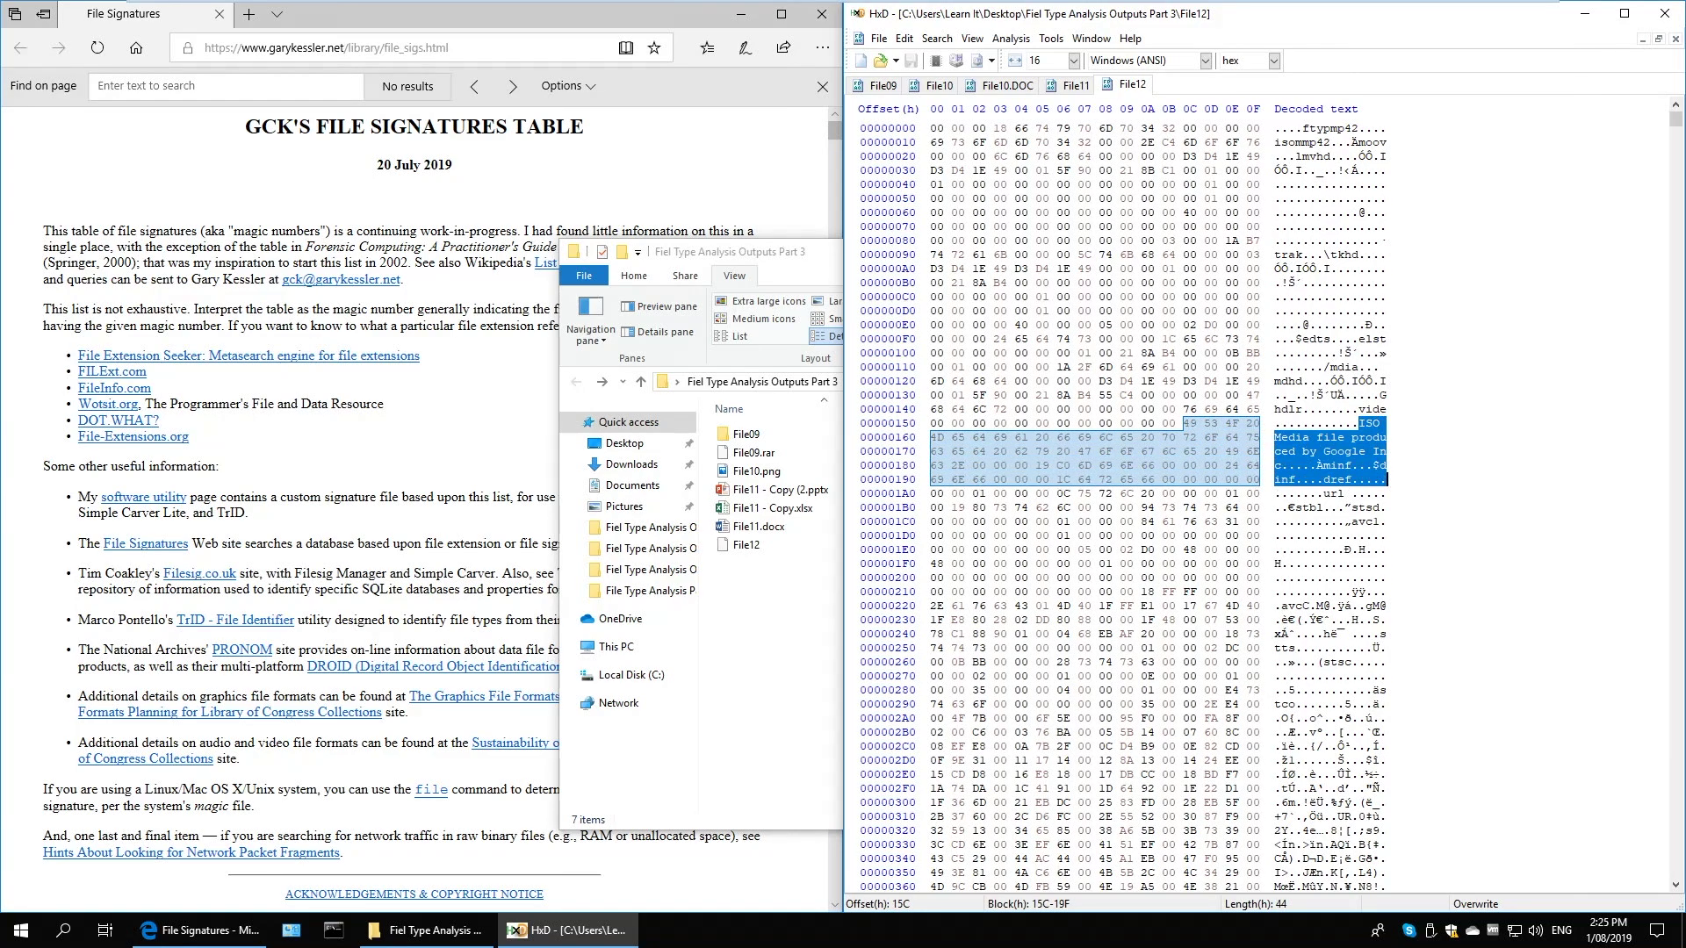
pyautogui.moveTo(1386, 479); pyautogui.dragTo(1280, 466)
pyautogui.hotkey('ctrl', 'c')
pyautogui.click(250, 13)
pyautogui.hotkey('ctrl', 'v')
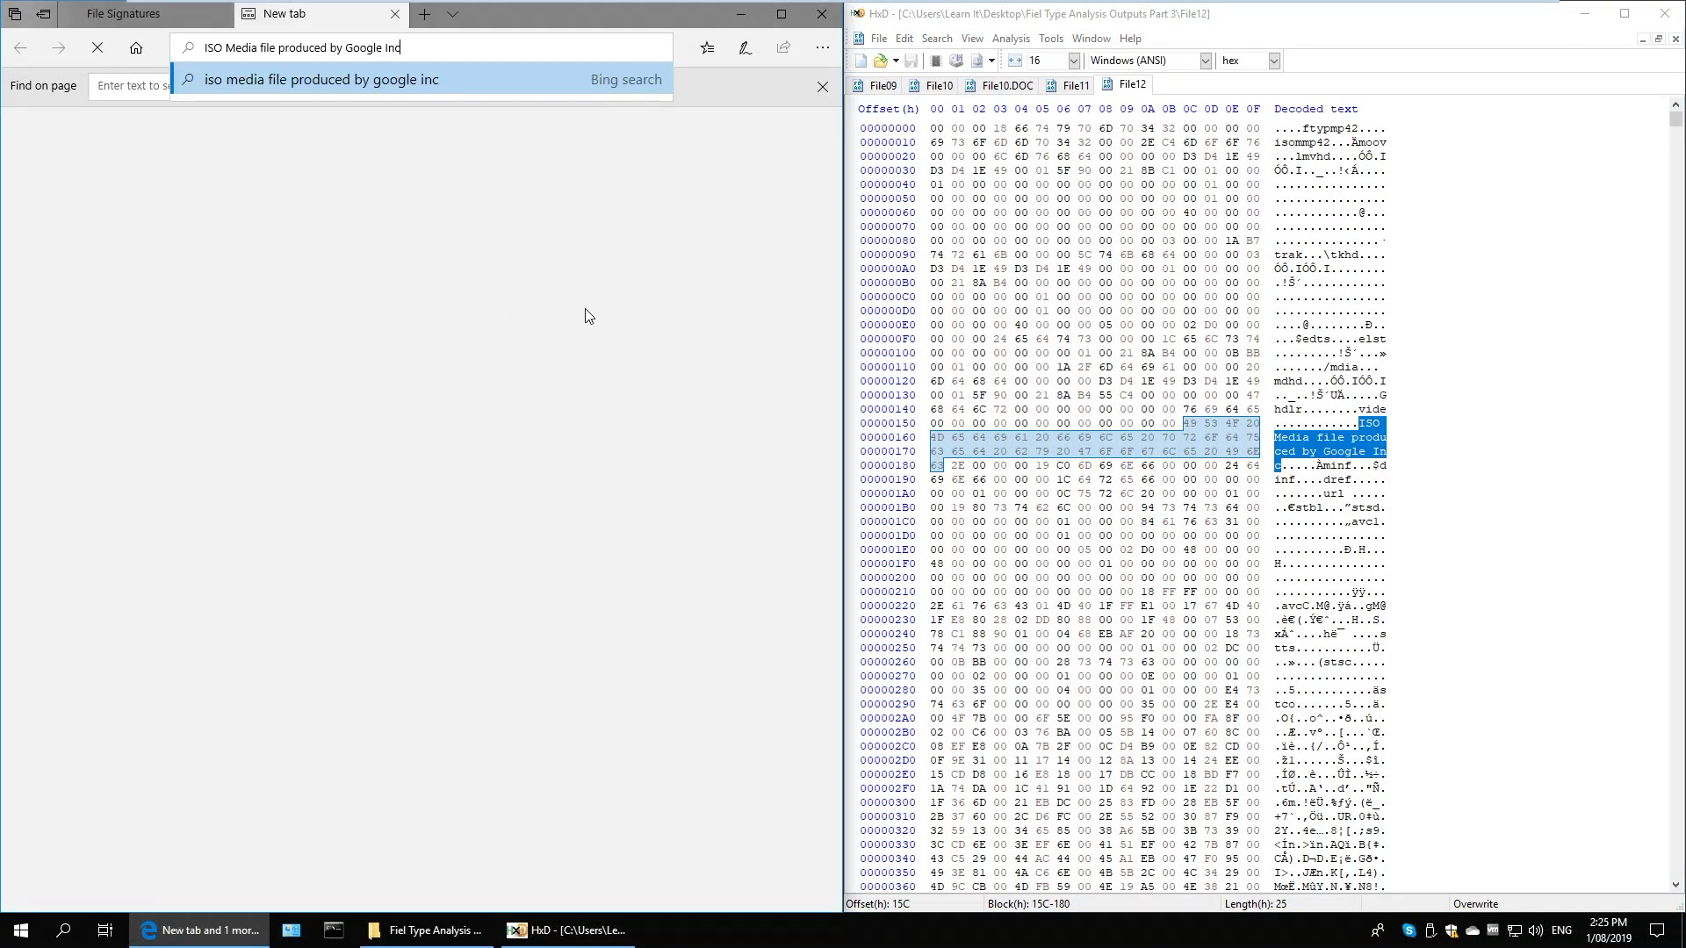
# Search the web for the copied text plus "file extensions" and look through the results for a matching file type
pyautogui.write('how')
pyautogui.press('BackSpace')
pyautogui.press('BackSpace')
pyautogui.press('BackSpace')
pyautogui.write('file extensions')
pyautogui.press('Return')
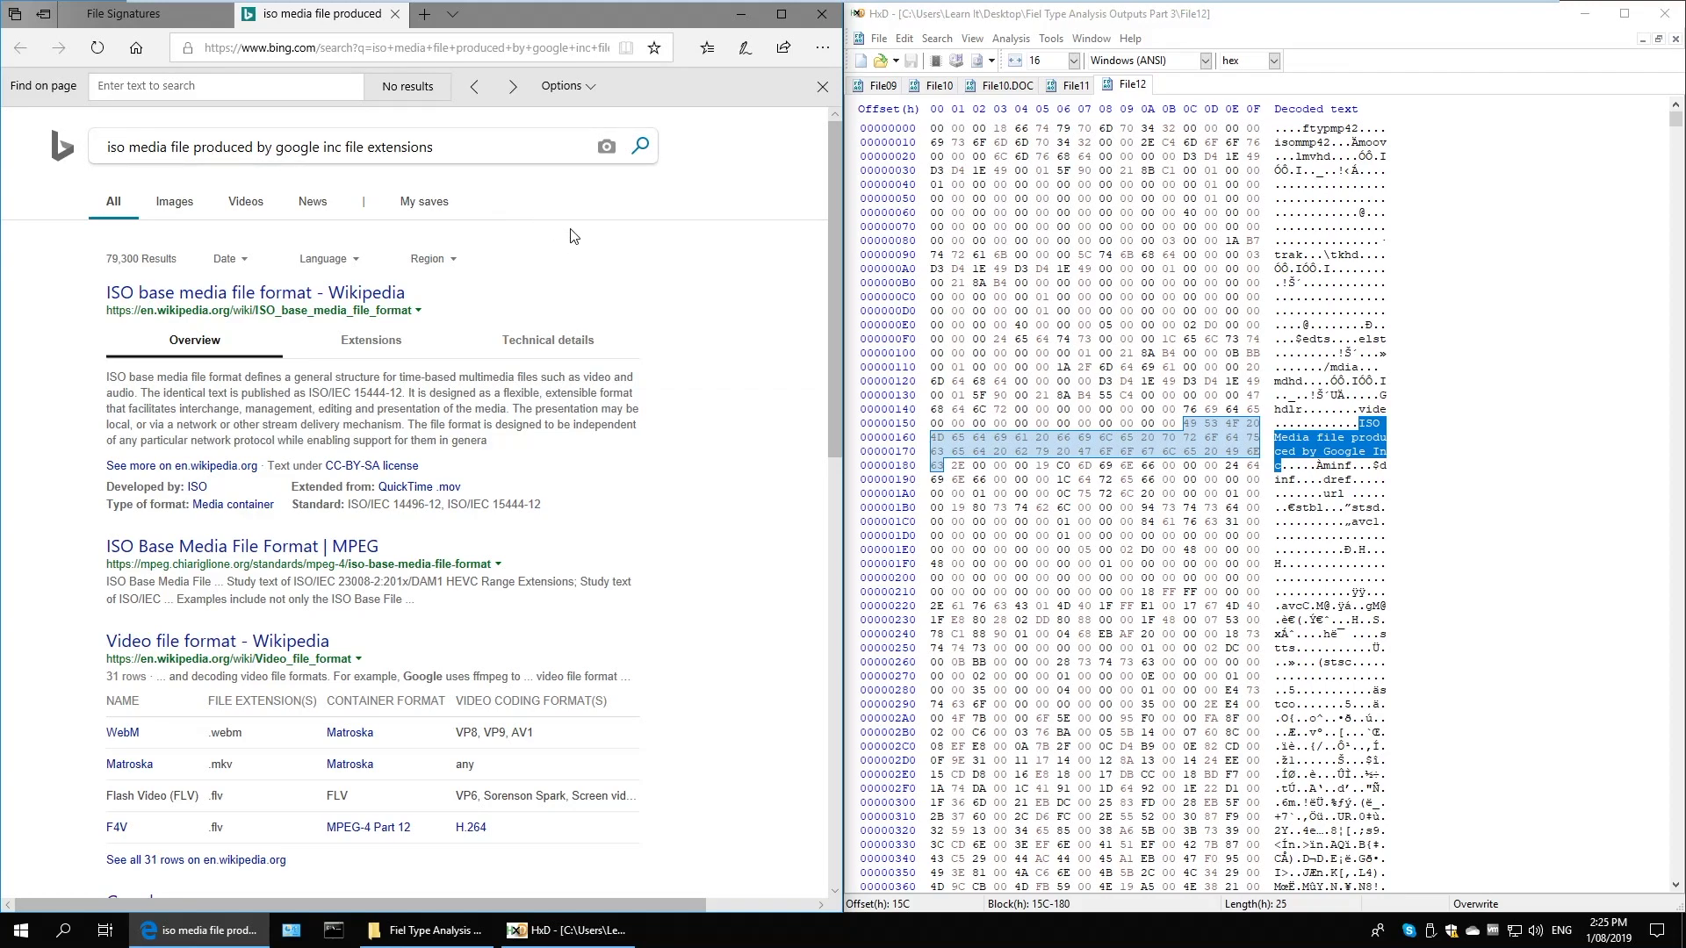
pyautogui.scroll(-2, 572, 237)
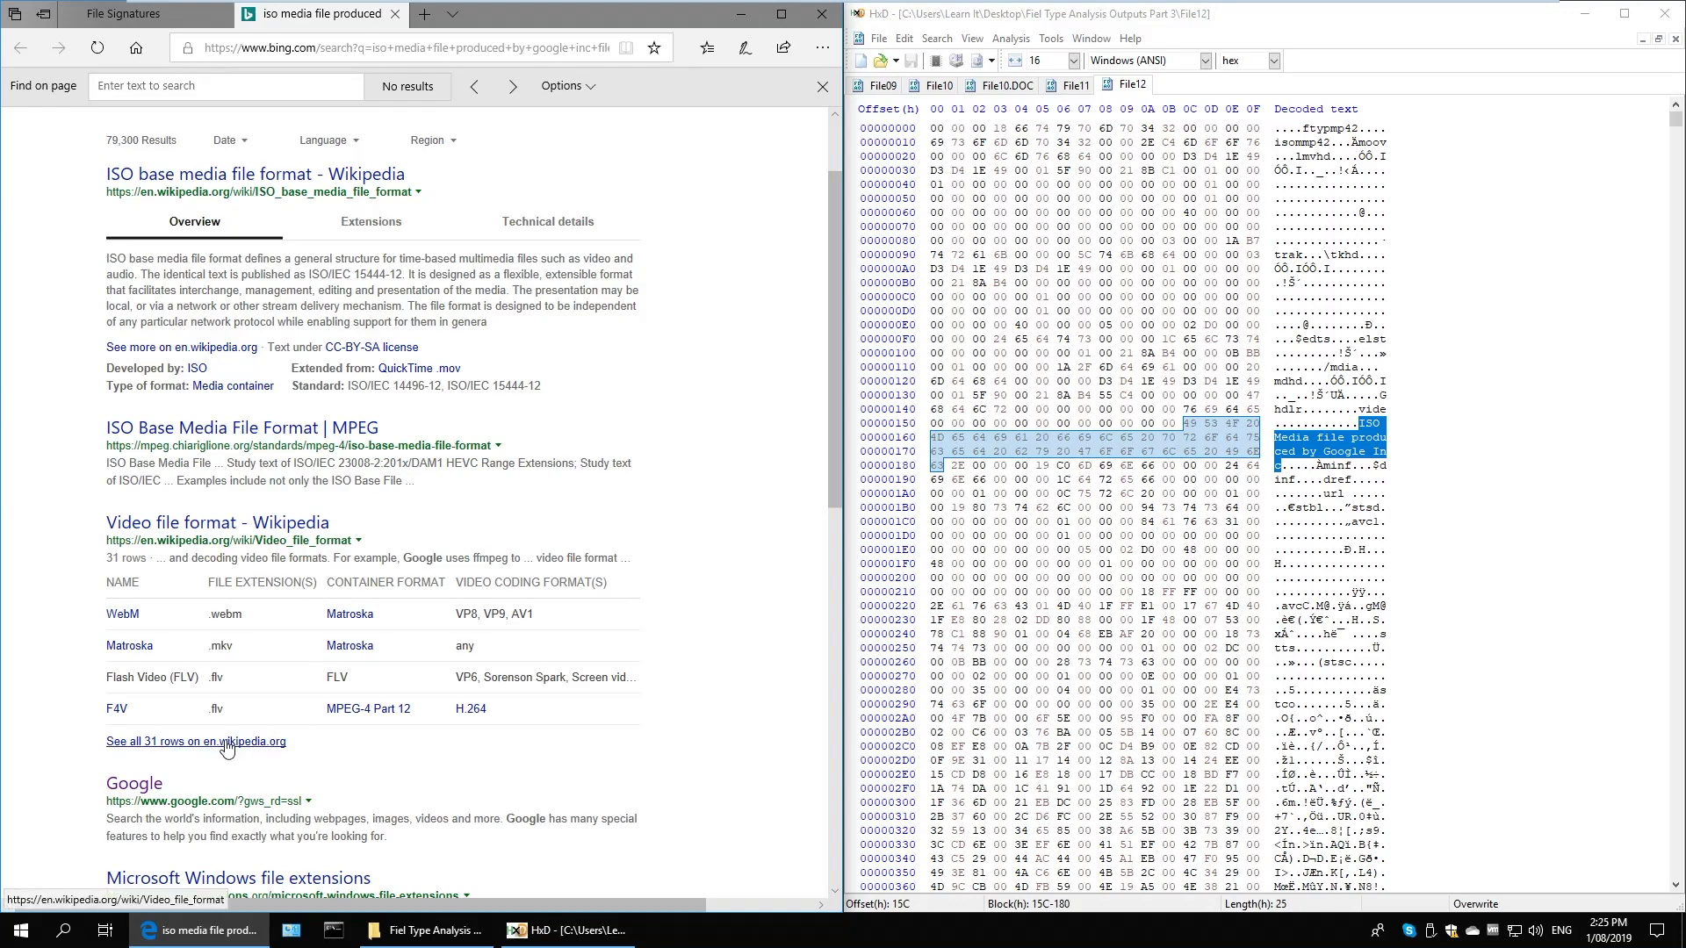
pyautogui.scroll(-5, 270, 606)
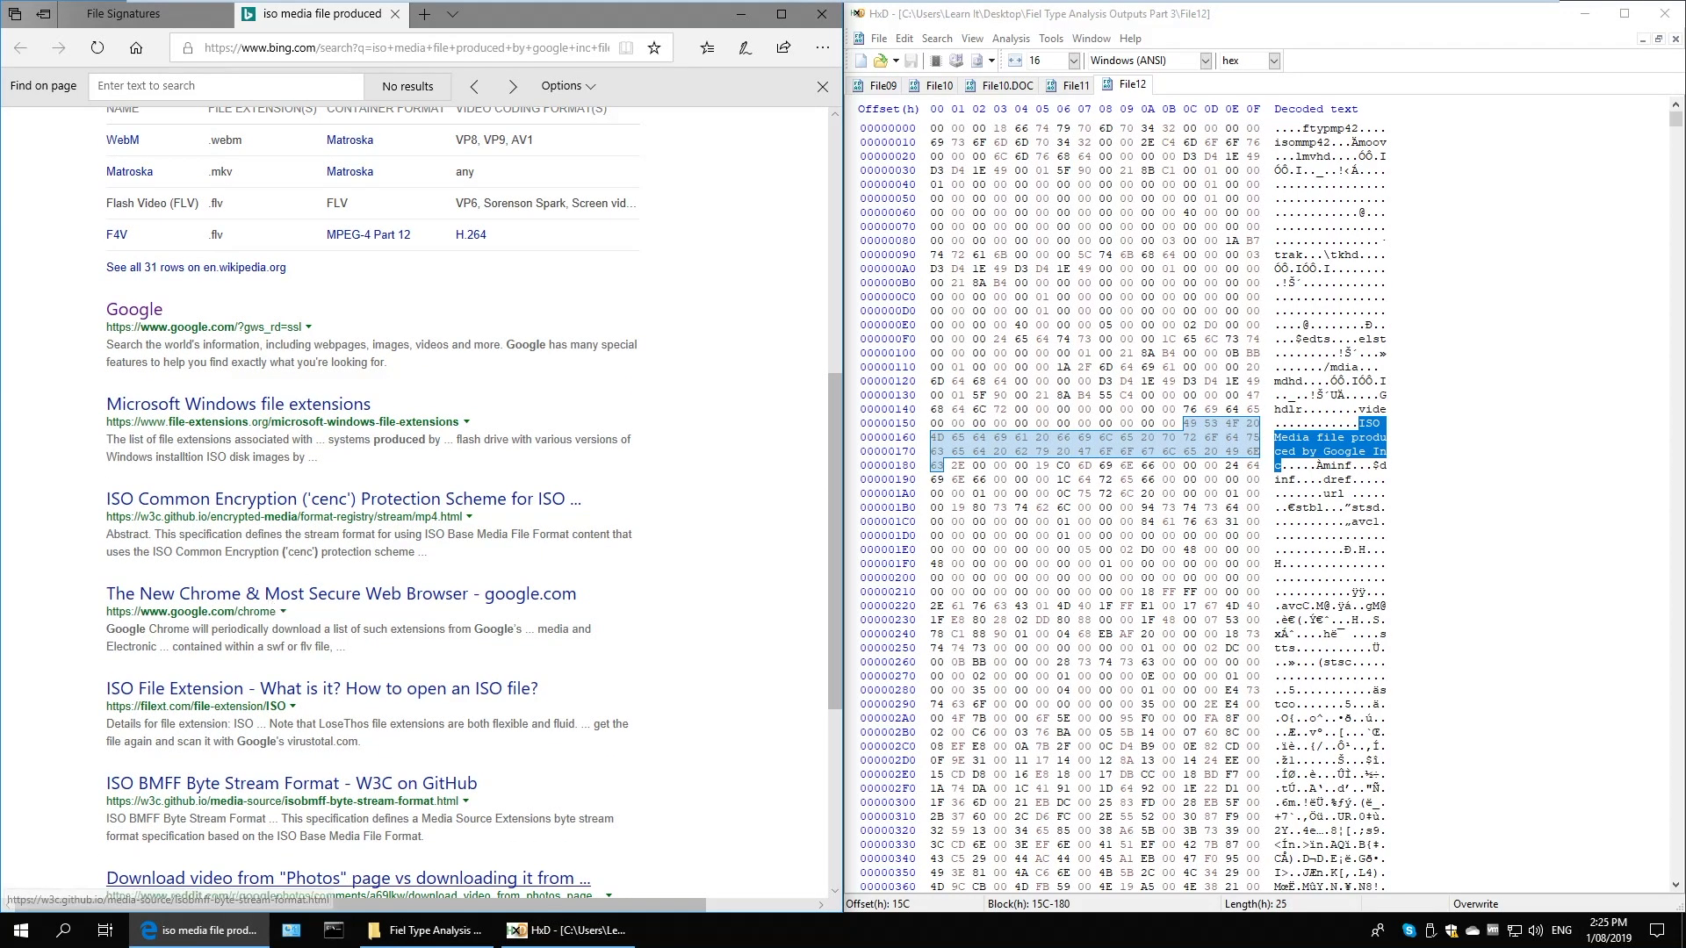
pyautogui.scroll(6, 417, 500)
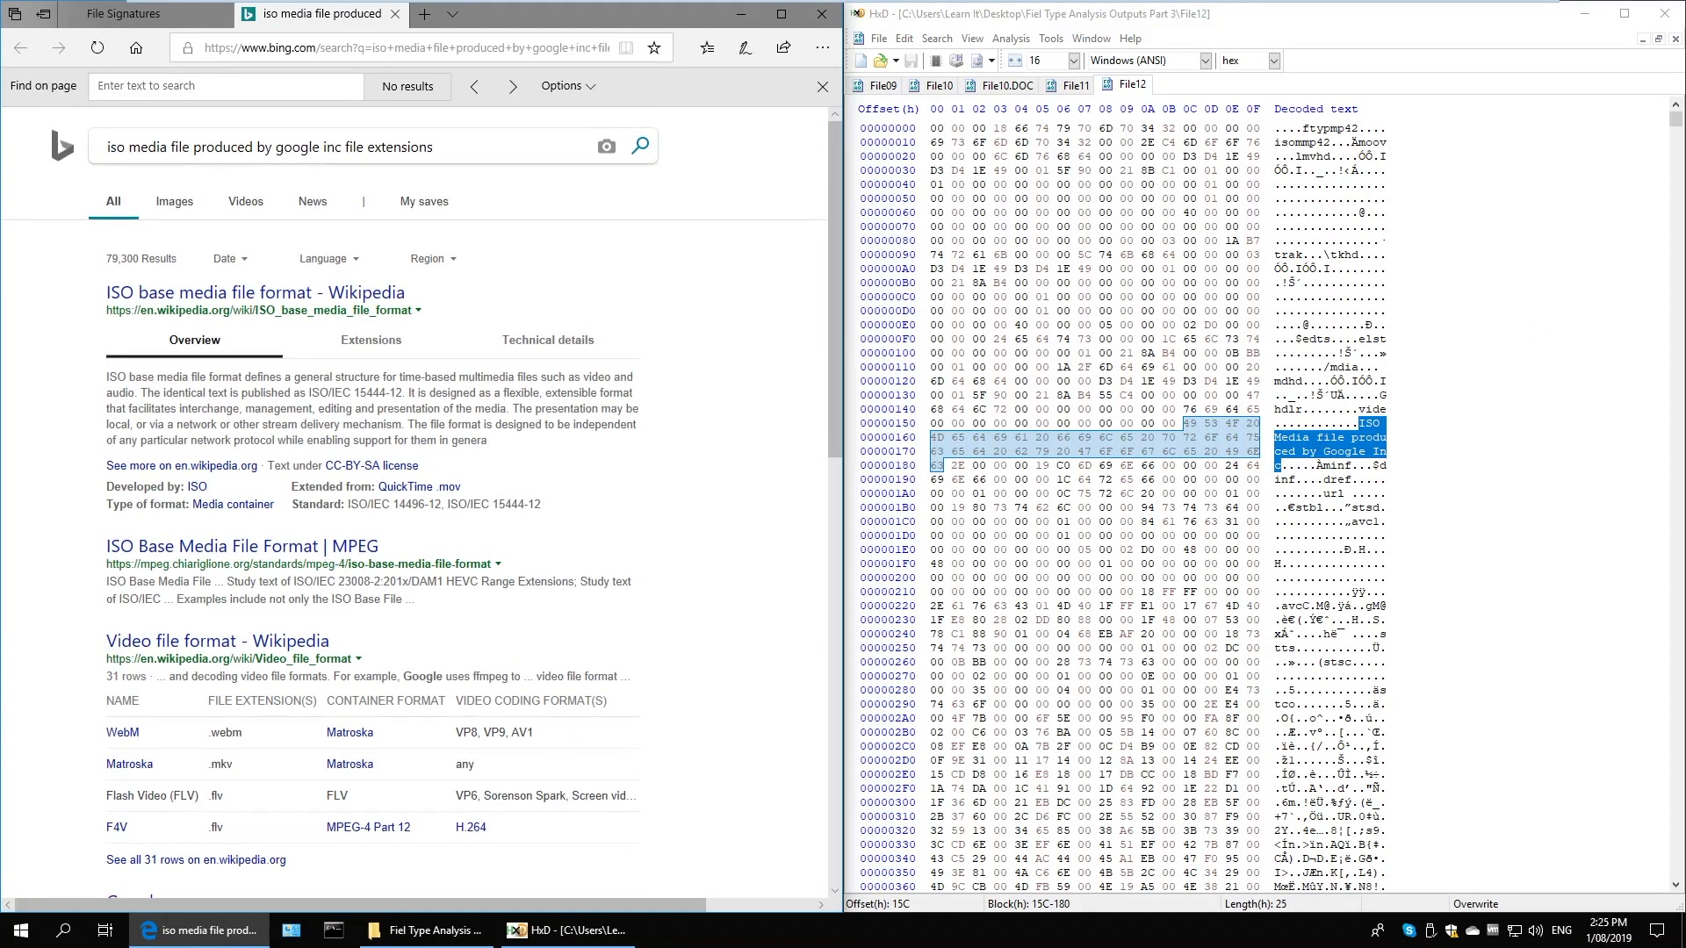
# Copy the decoded header text "ftypmp42" from the start of File12 and search the web for it in a new browser tab
pyautogui.moveTo(1017, 128); pyautogui.dragTo(1177, 129)
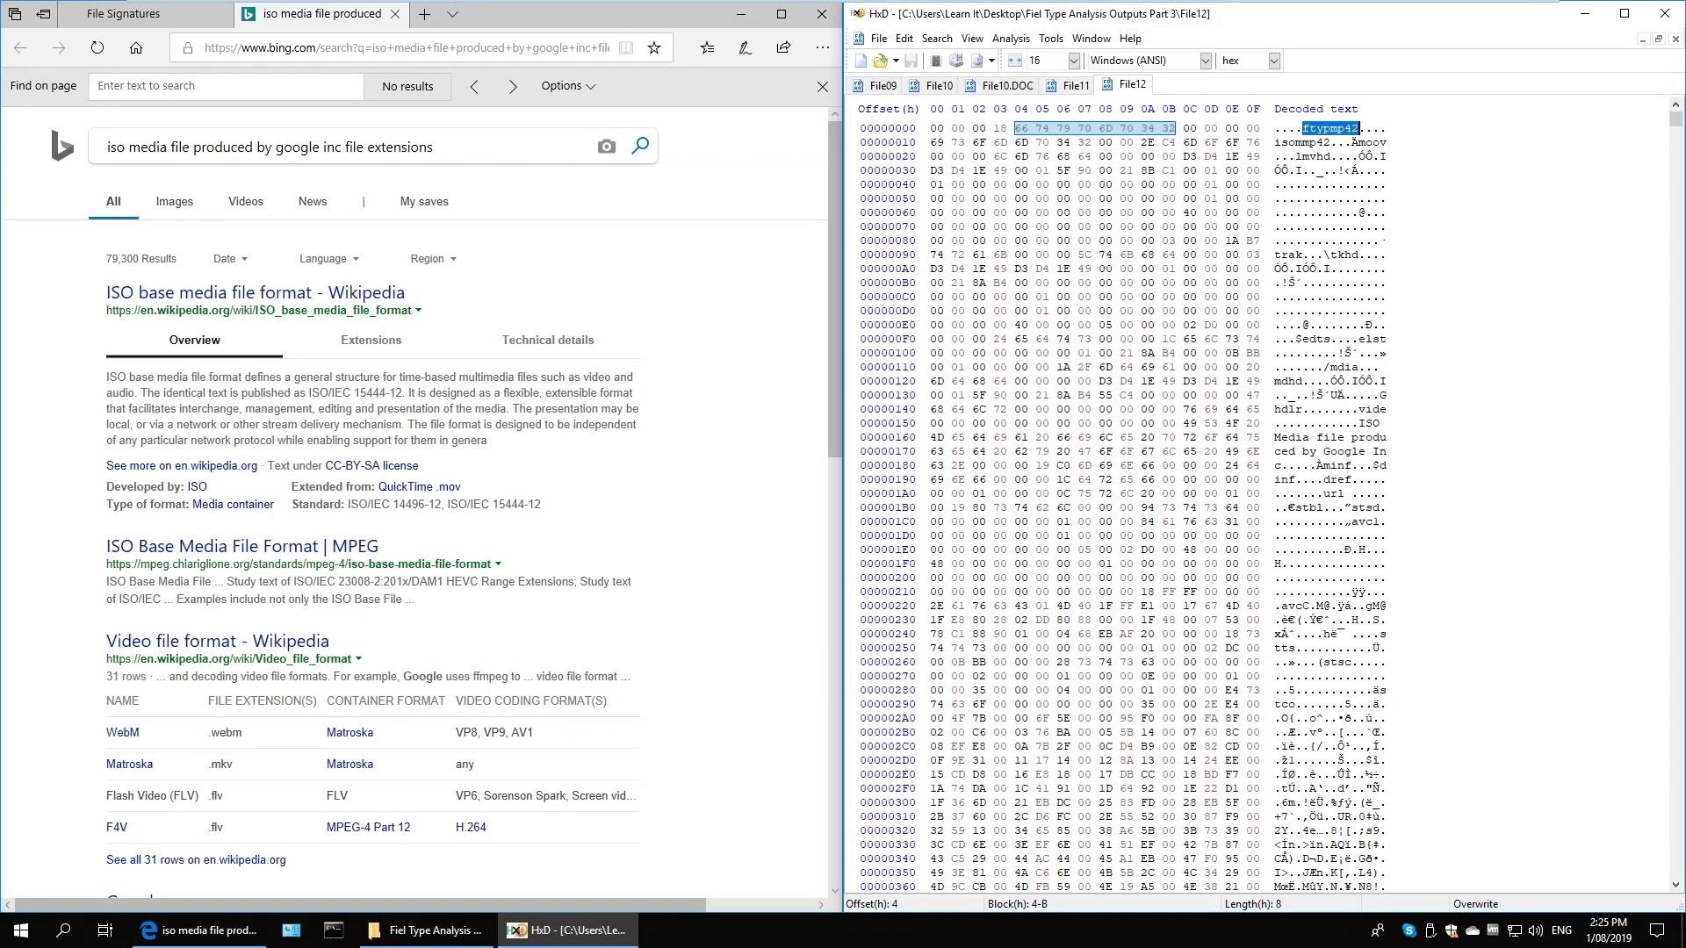
pyautogui.click(424, 13)
pyautogui.hotkey('ctrl', 'v')
pyautogui.press('Return')
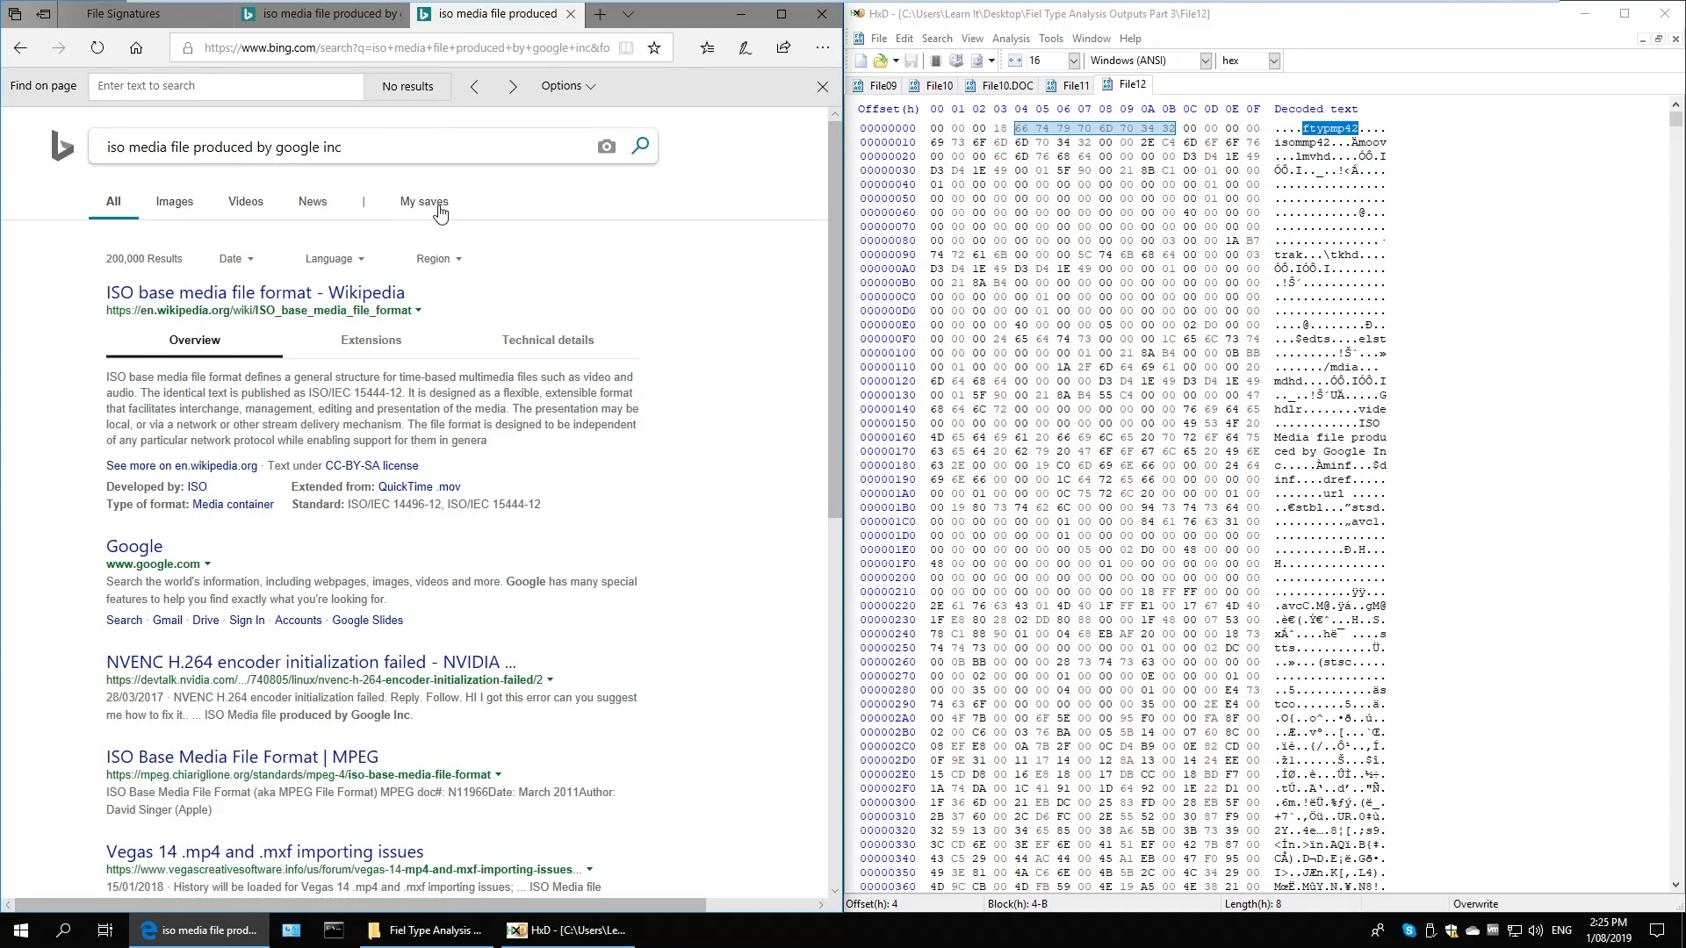
pyautogui.rightClick(1335, 132)
pyautogui.click(1376, 183)
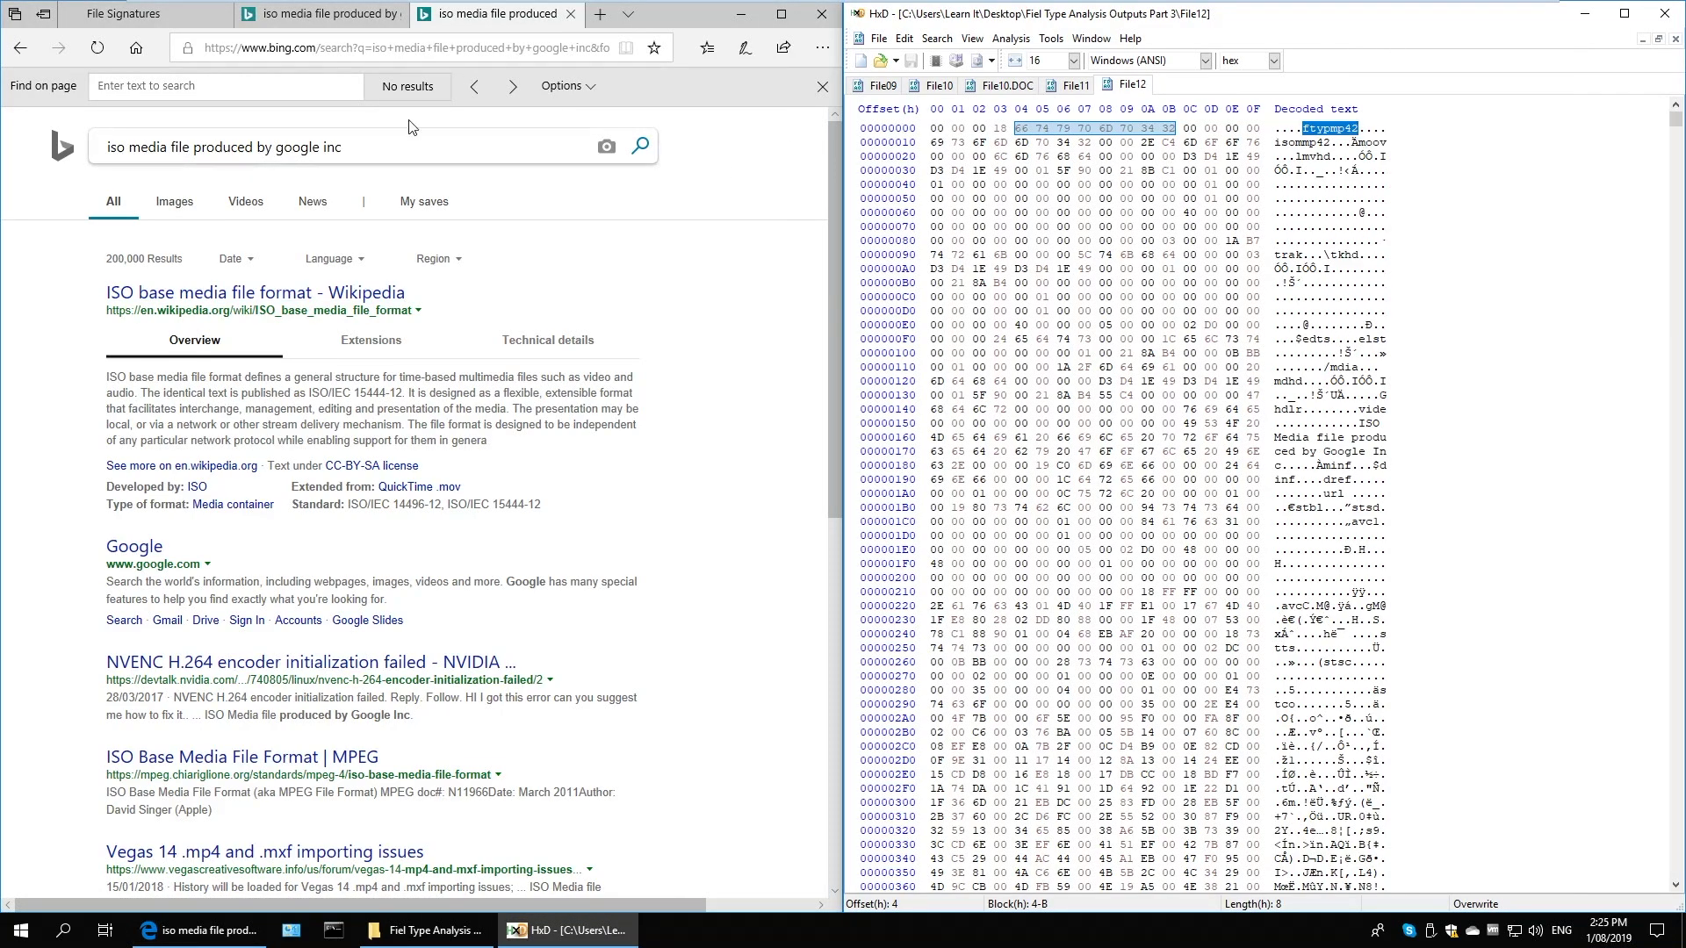
pyautogui.click(421, 47)
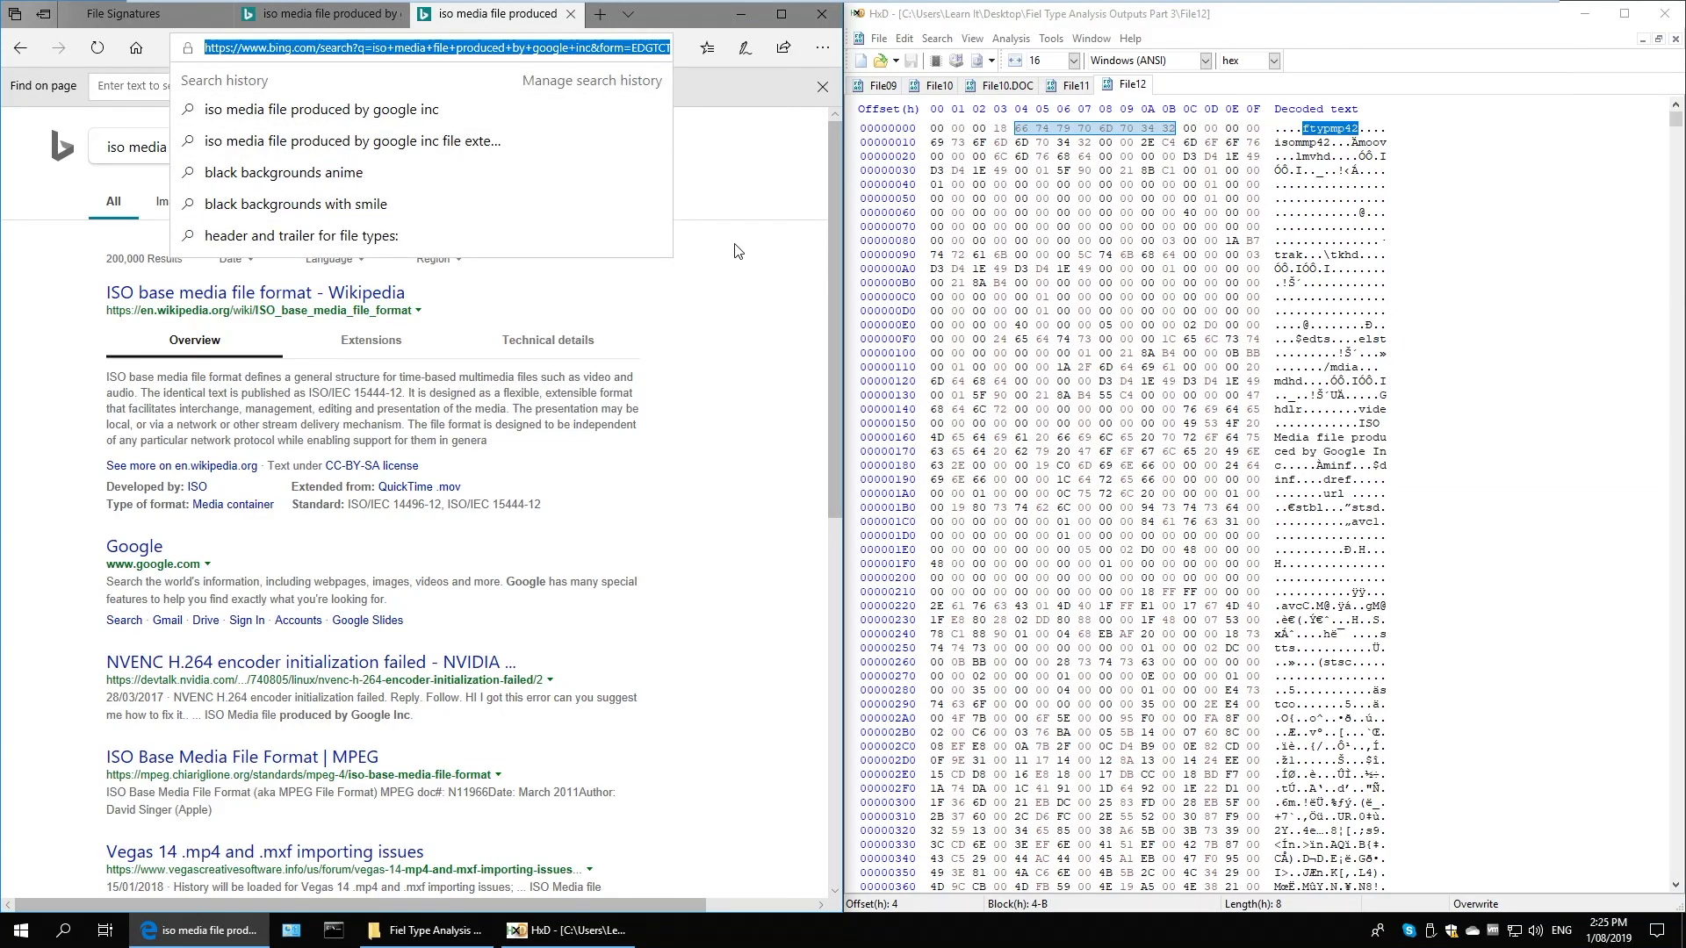
pyautogui.hotkey('ctrl', 'v')
pyautogui.press('Return')
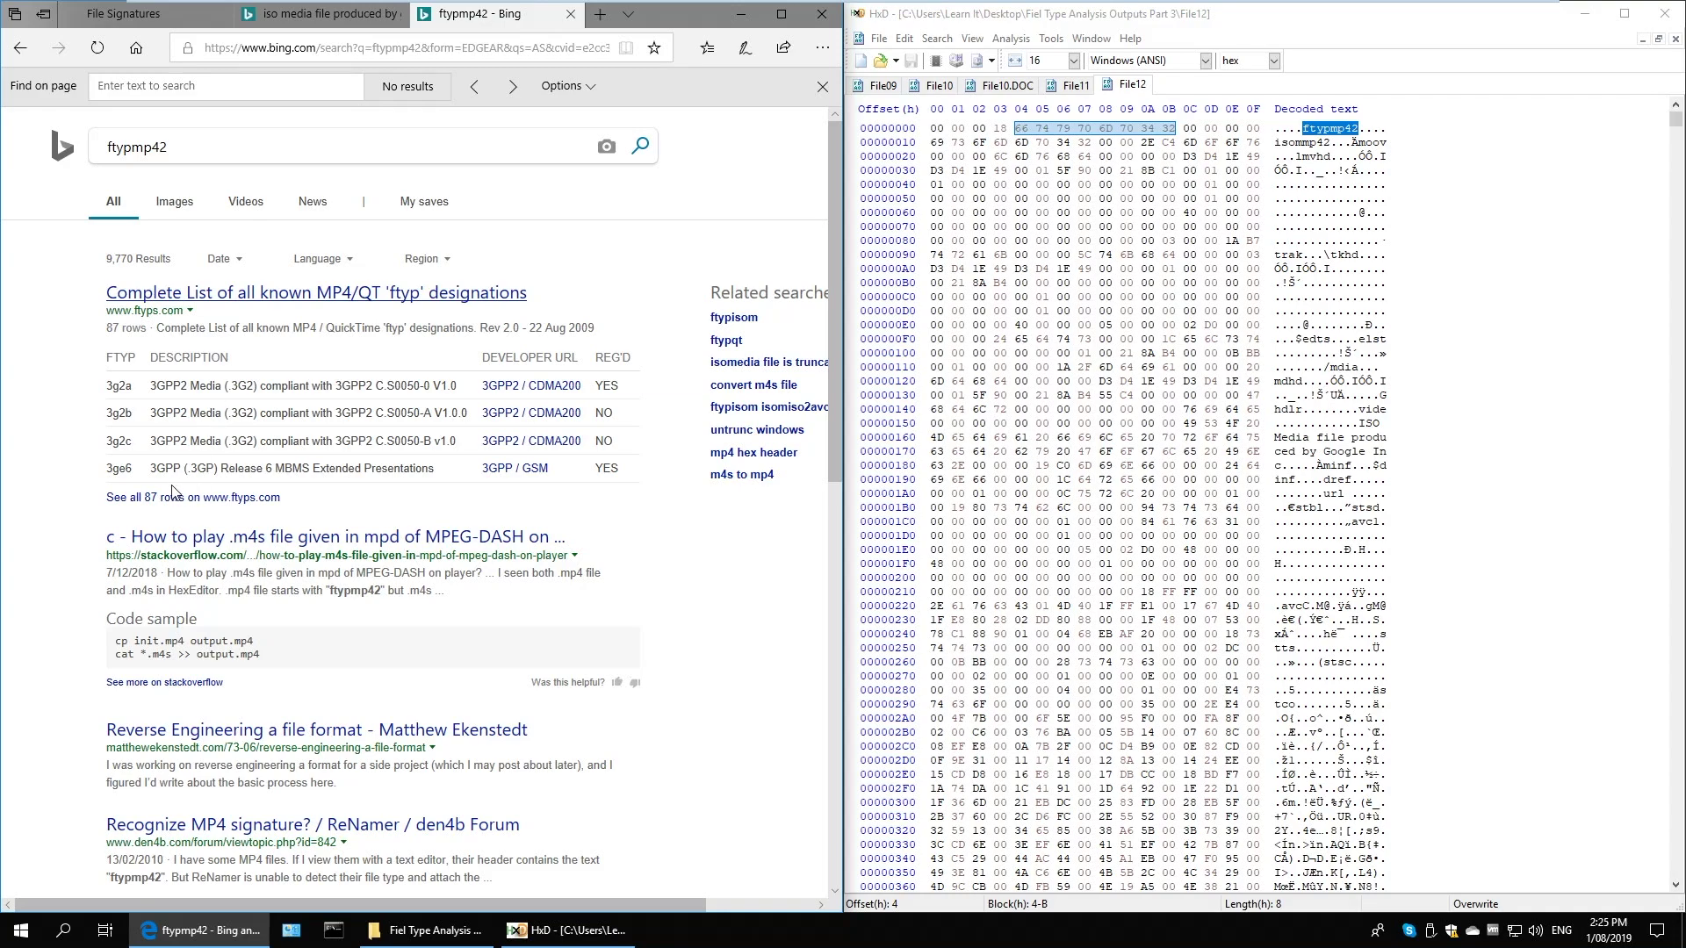
# Rename File12 to File12.3gp in the Fiel Type Analysis Outputs Part 3 folder
pyautogui.click(428, 930)
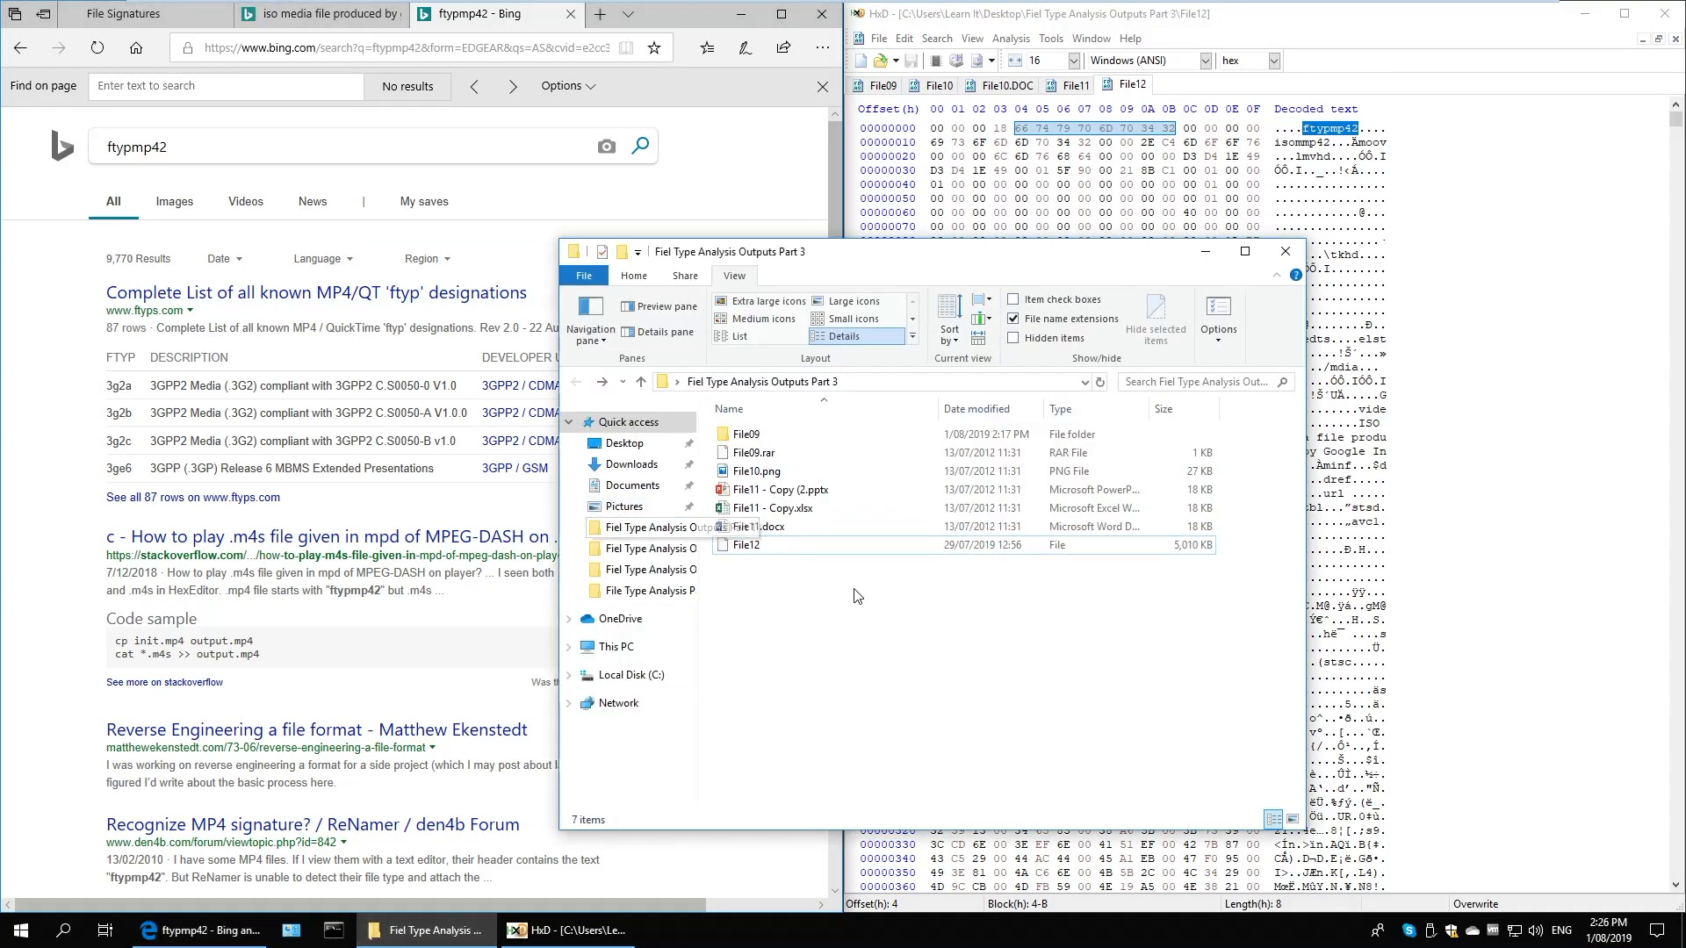
pyautogui.click(757, 546)
pyautogui.rightClick(759, 549)
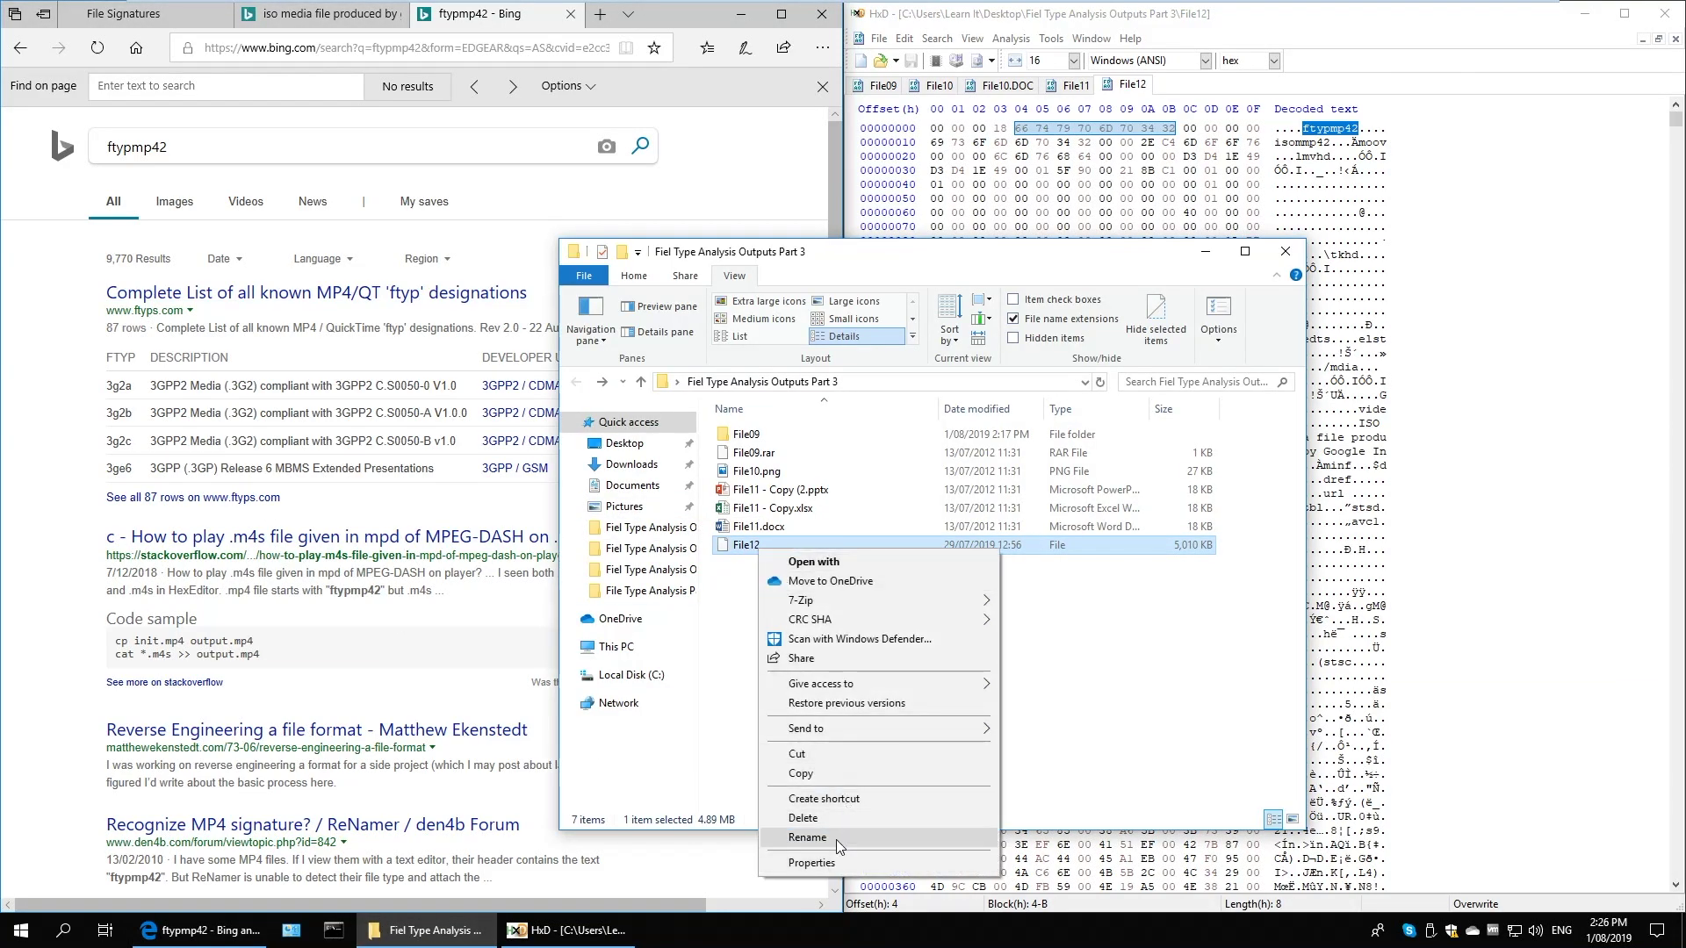
pyautogui.click(860, 836)
pyautogui.press('End')
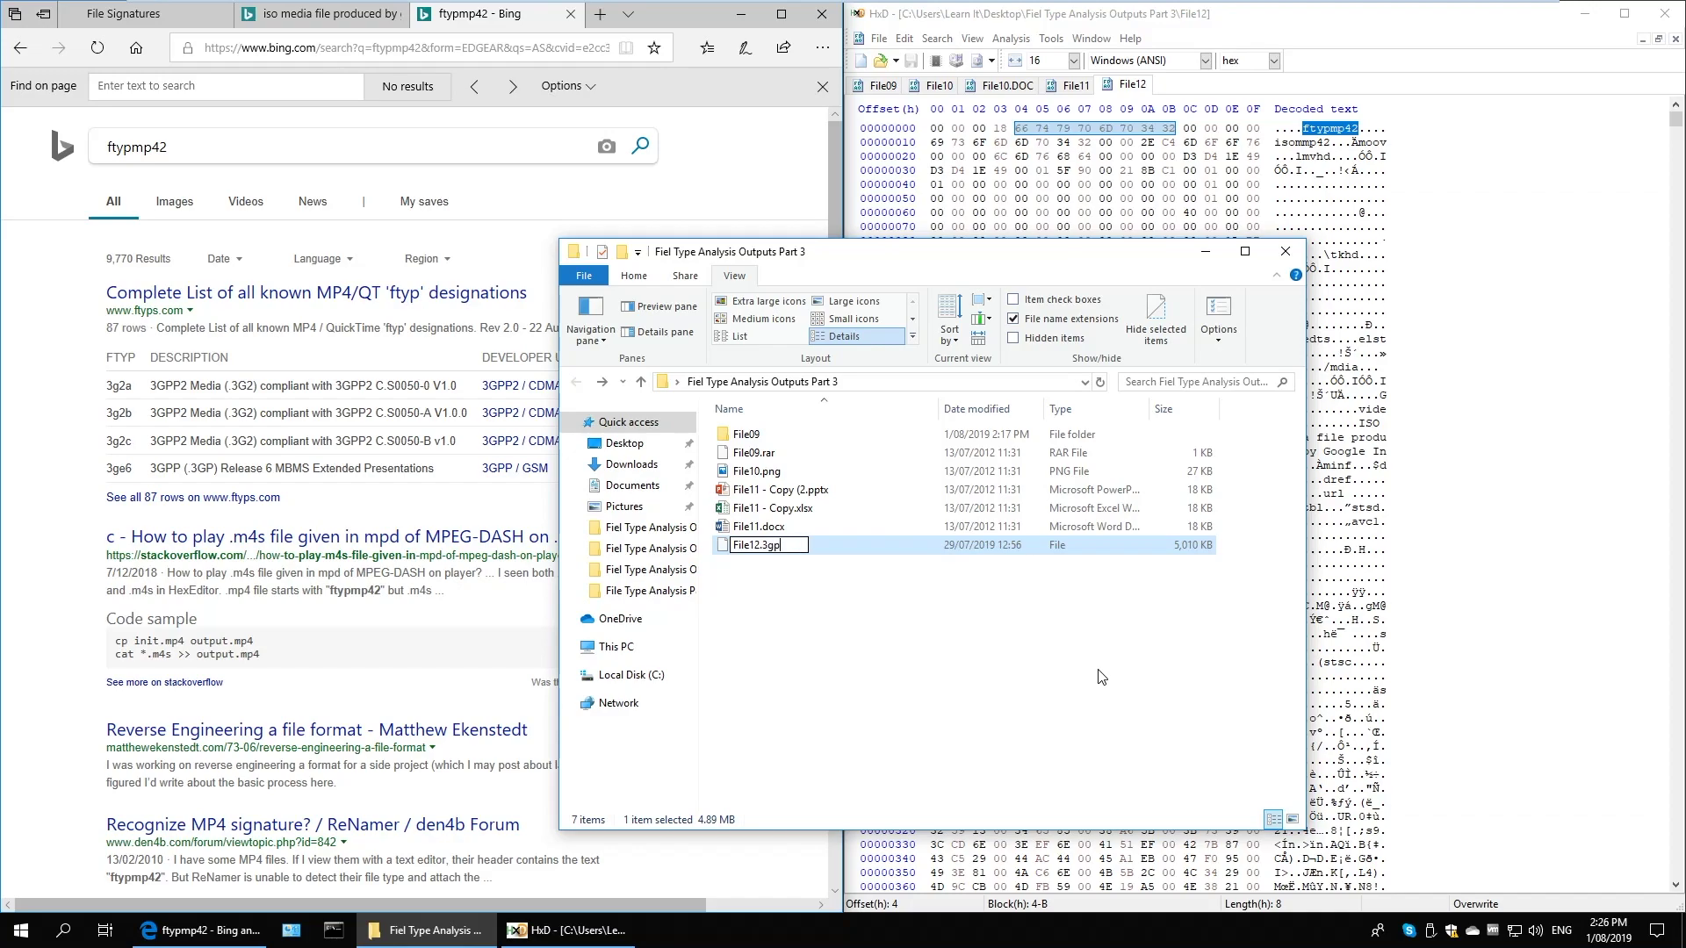
pyautogui.press('Return')
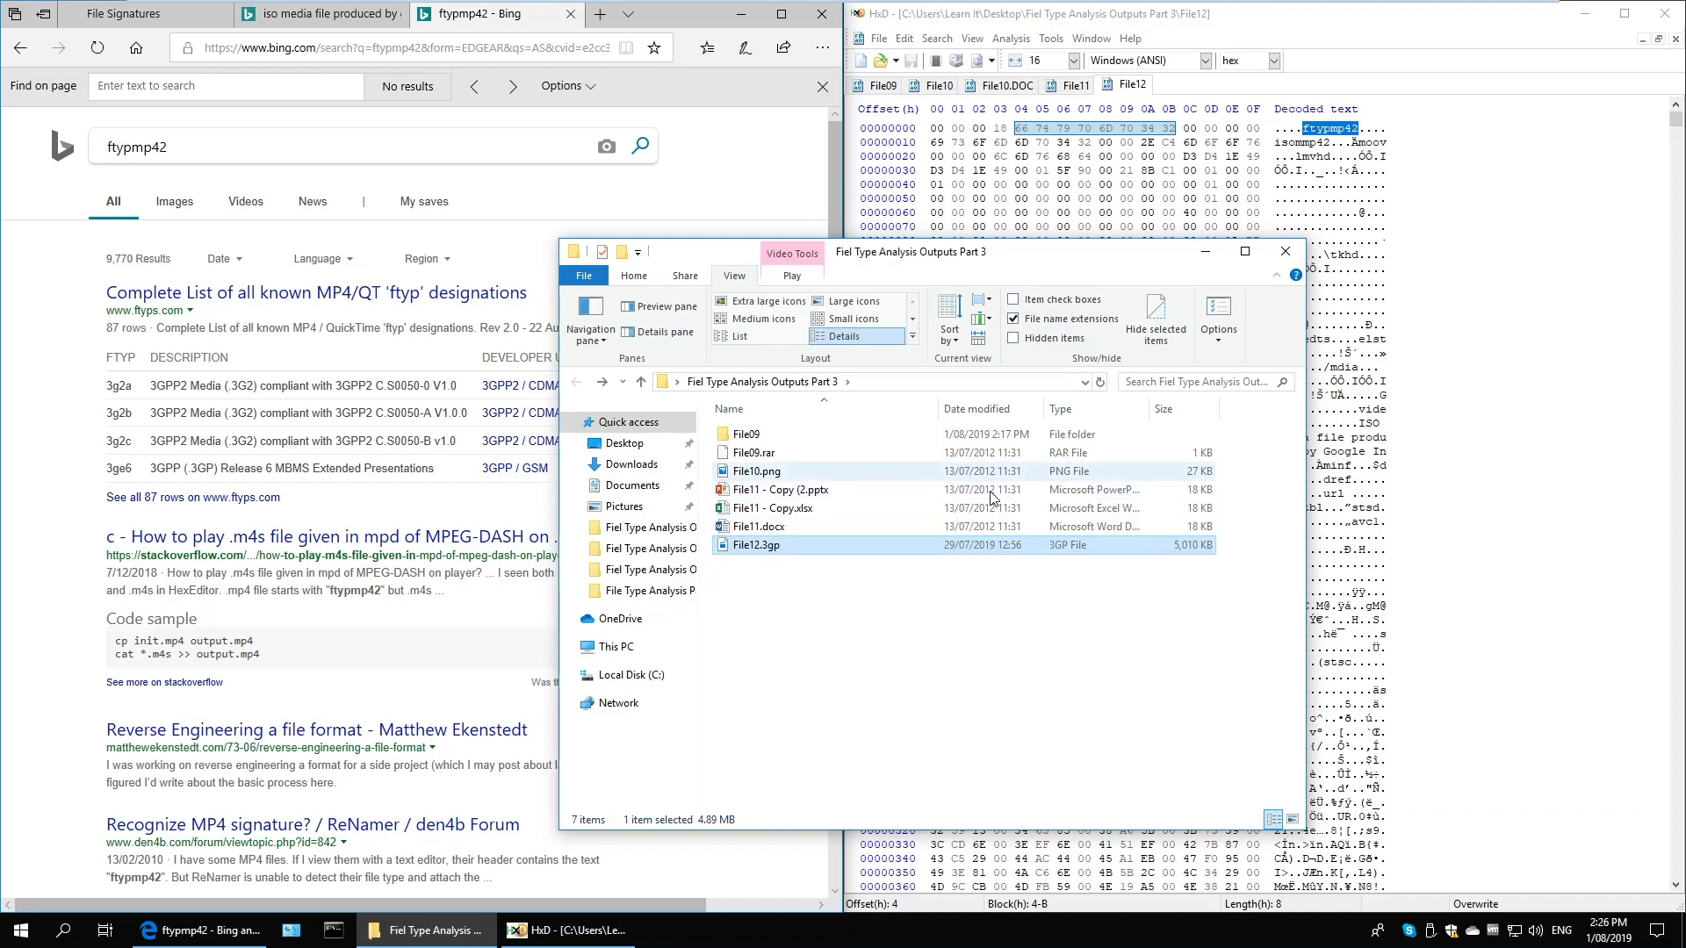
# Open File12.3gp with VLC media player, watch the video in a maximized window, and close the player
pyautogui.rightClick(769, 550)
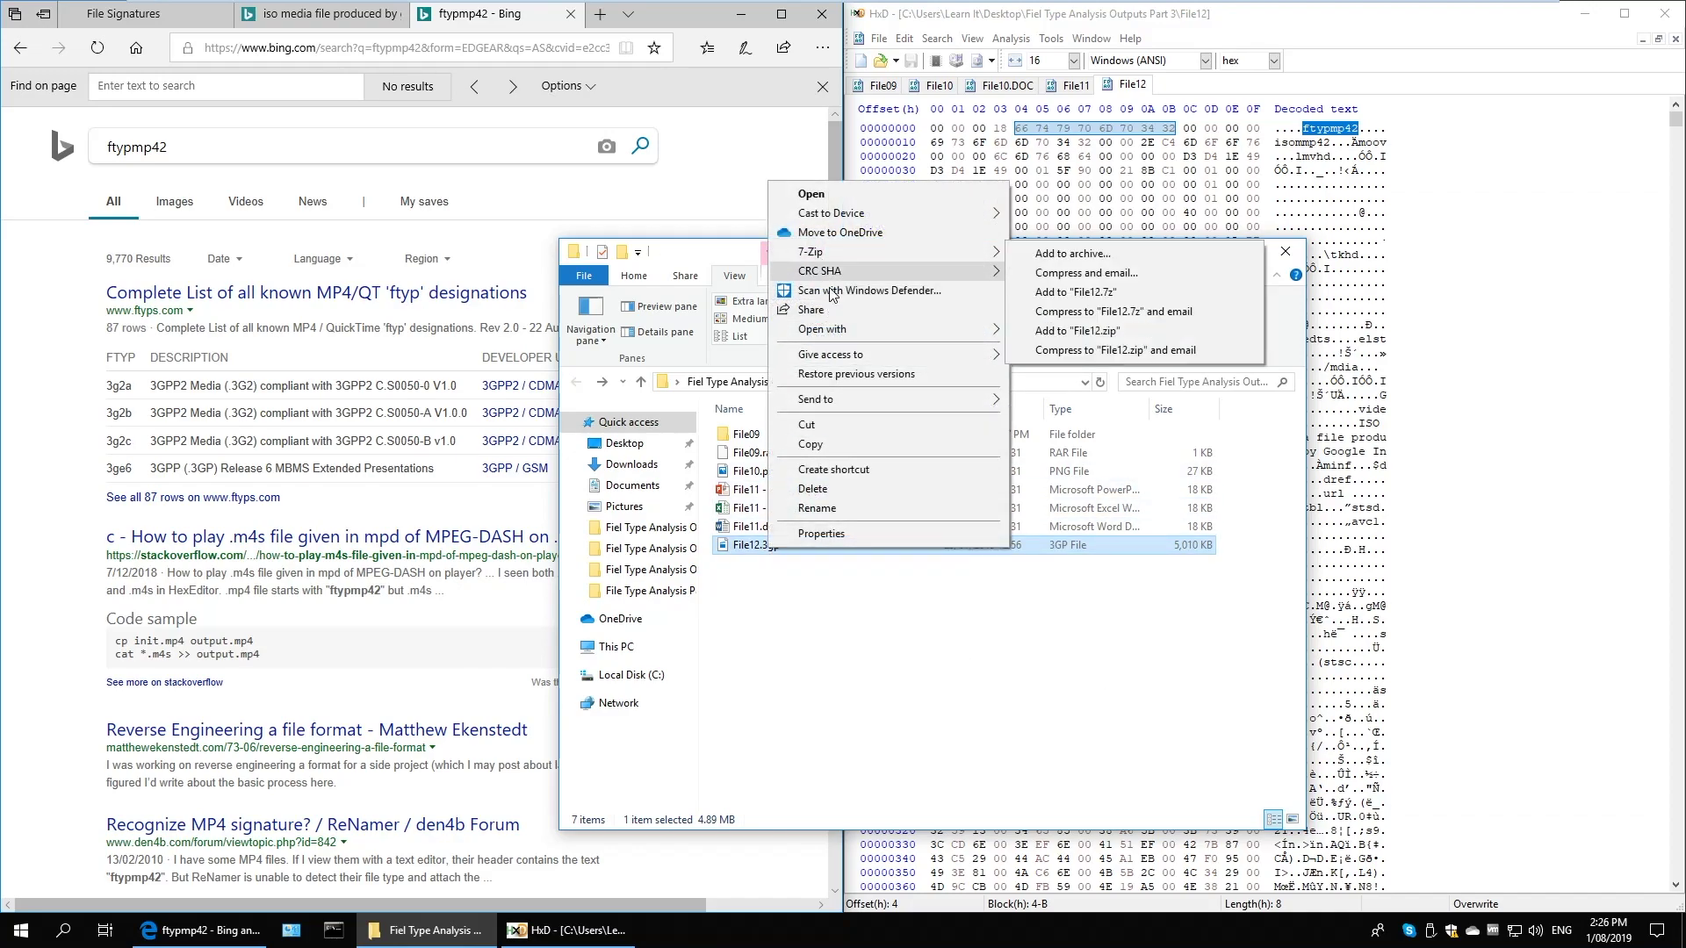
pyautogui.moveTo(834, 332)
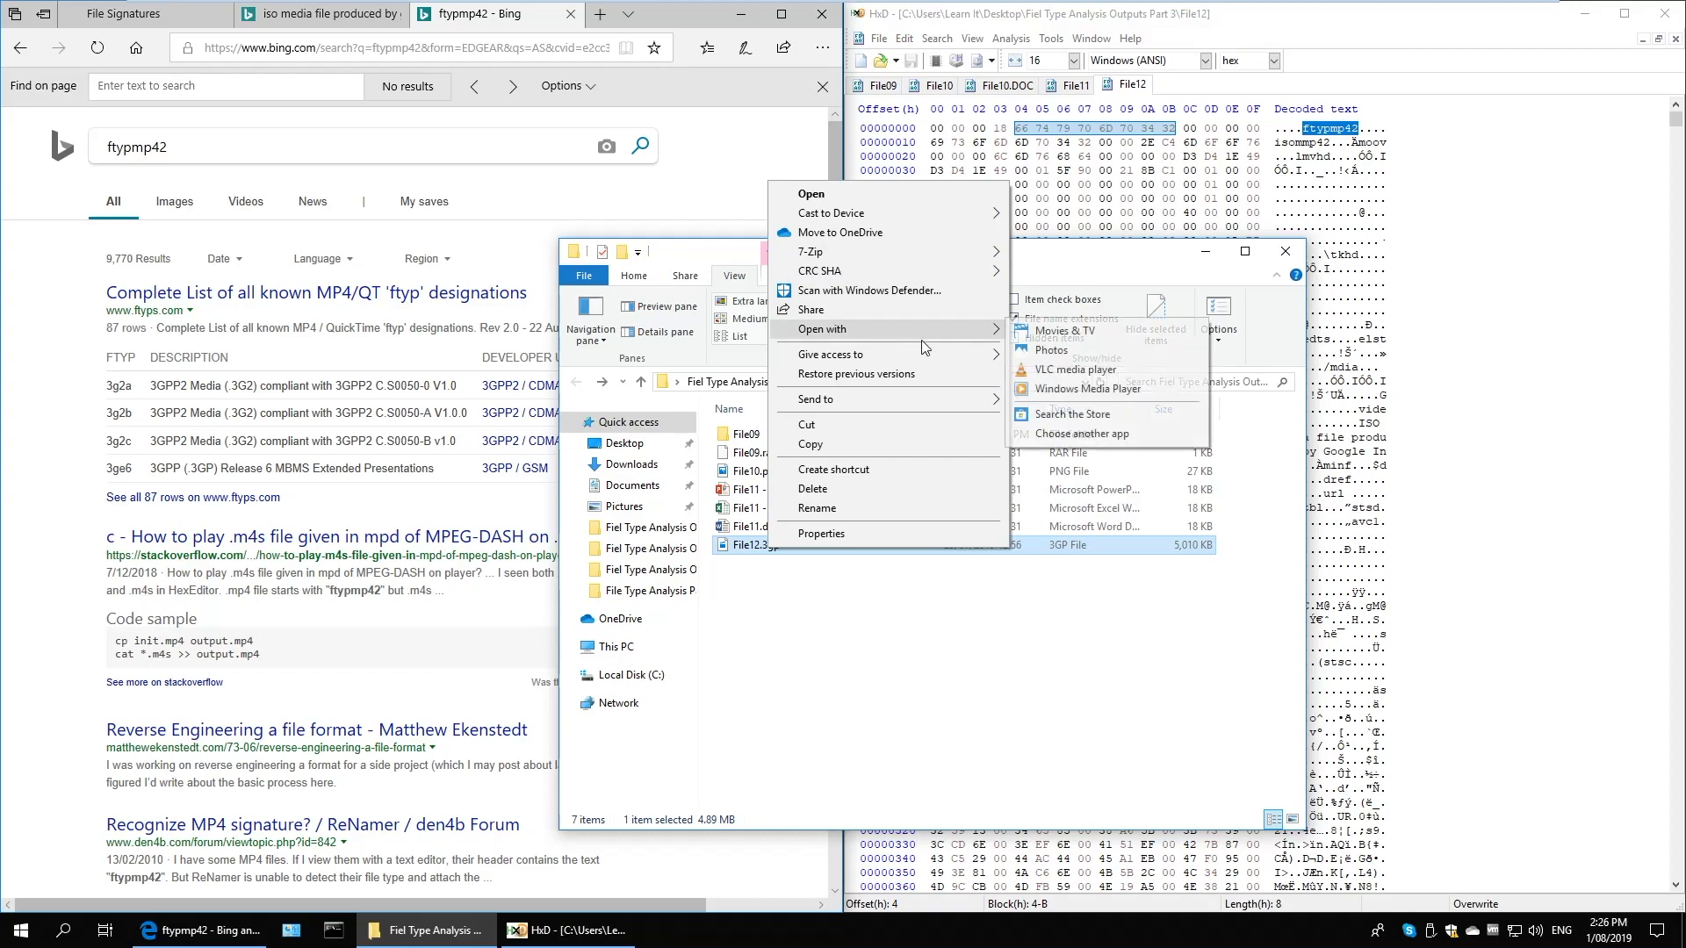
pyautogui.click(1052, 390)
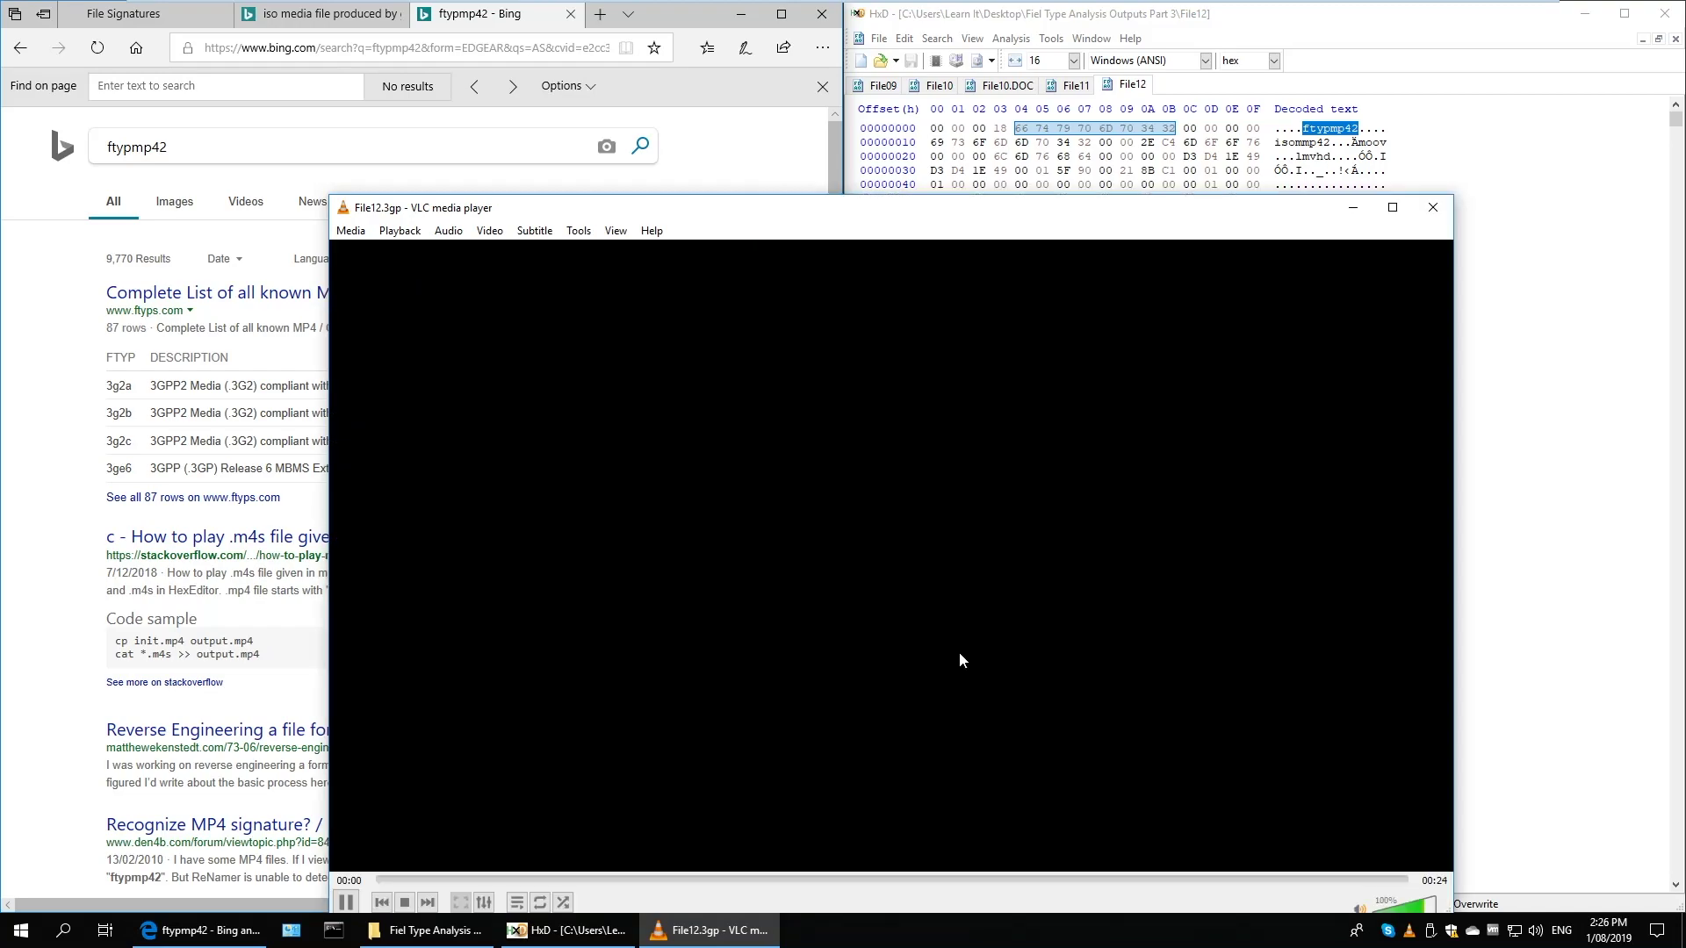
pyautogui.doubleClick(775, 210)
pyautogui.moveTo(920, 10)
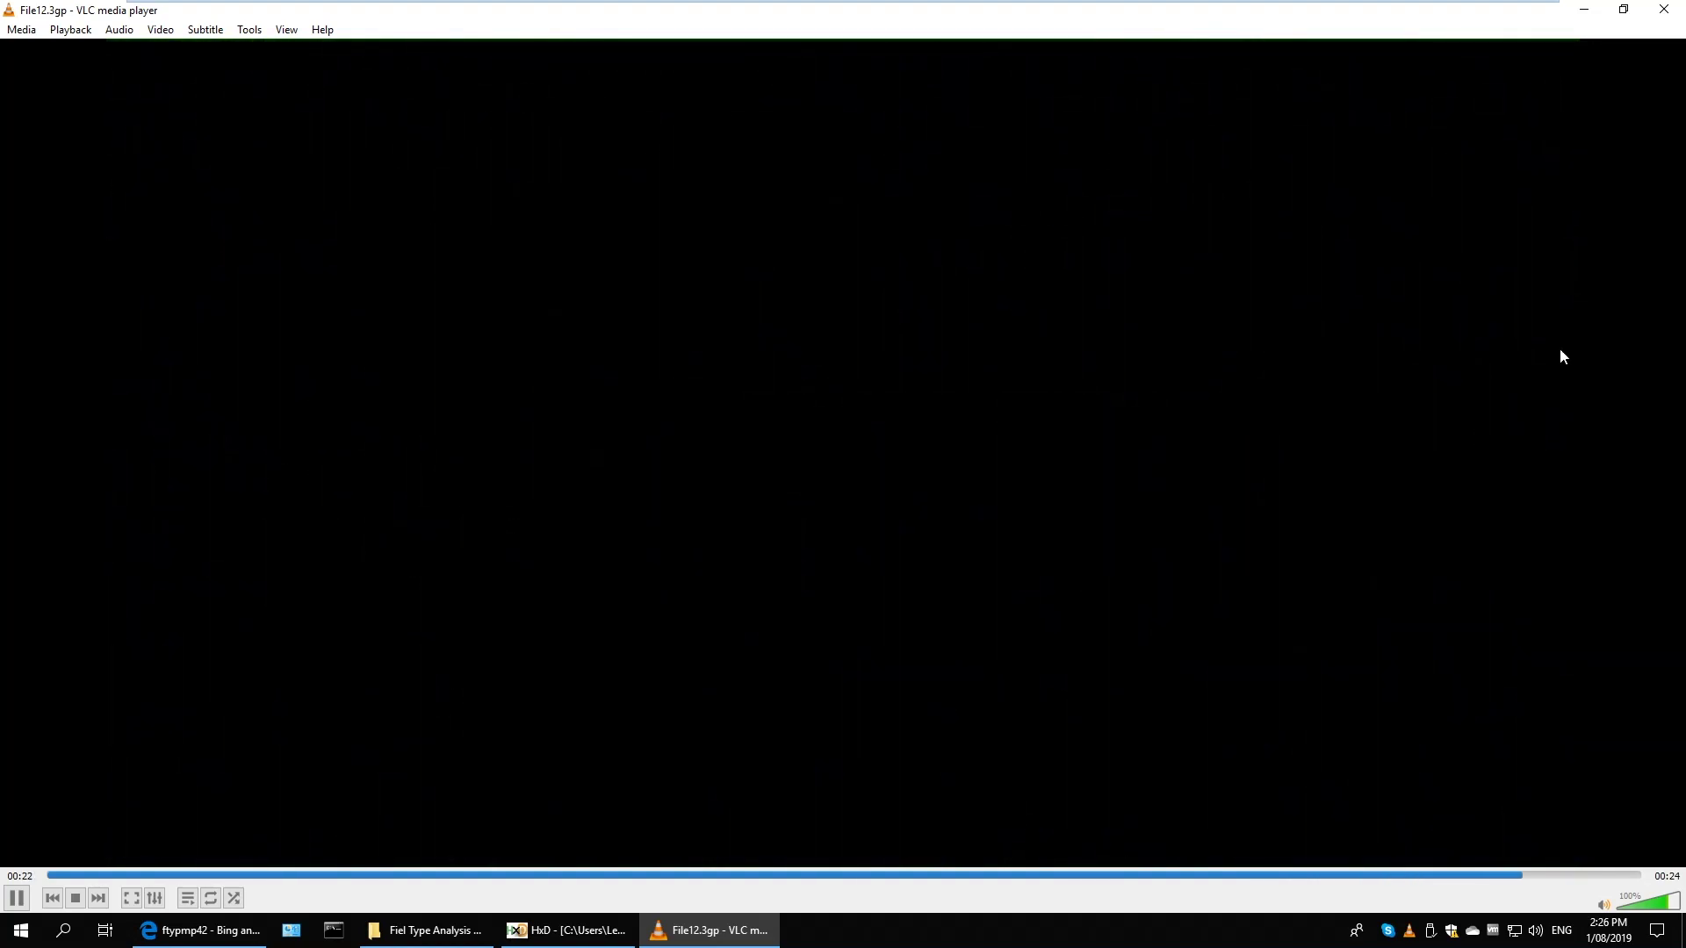
pyautogui.click(1663, 12)
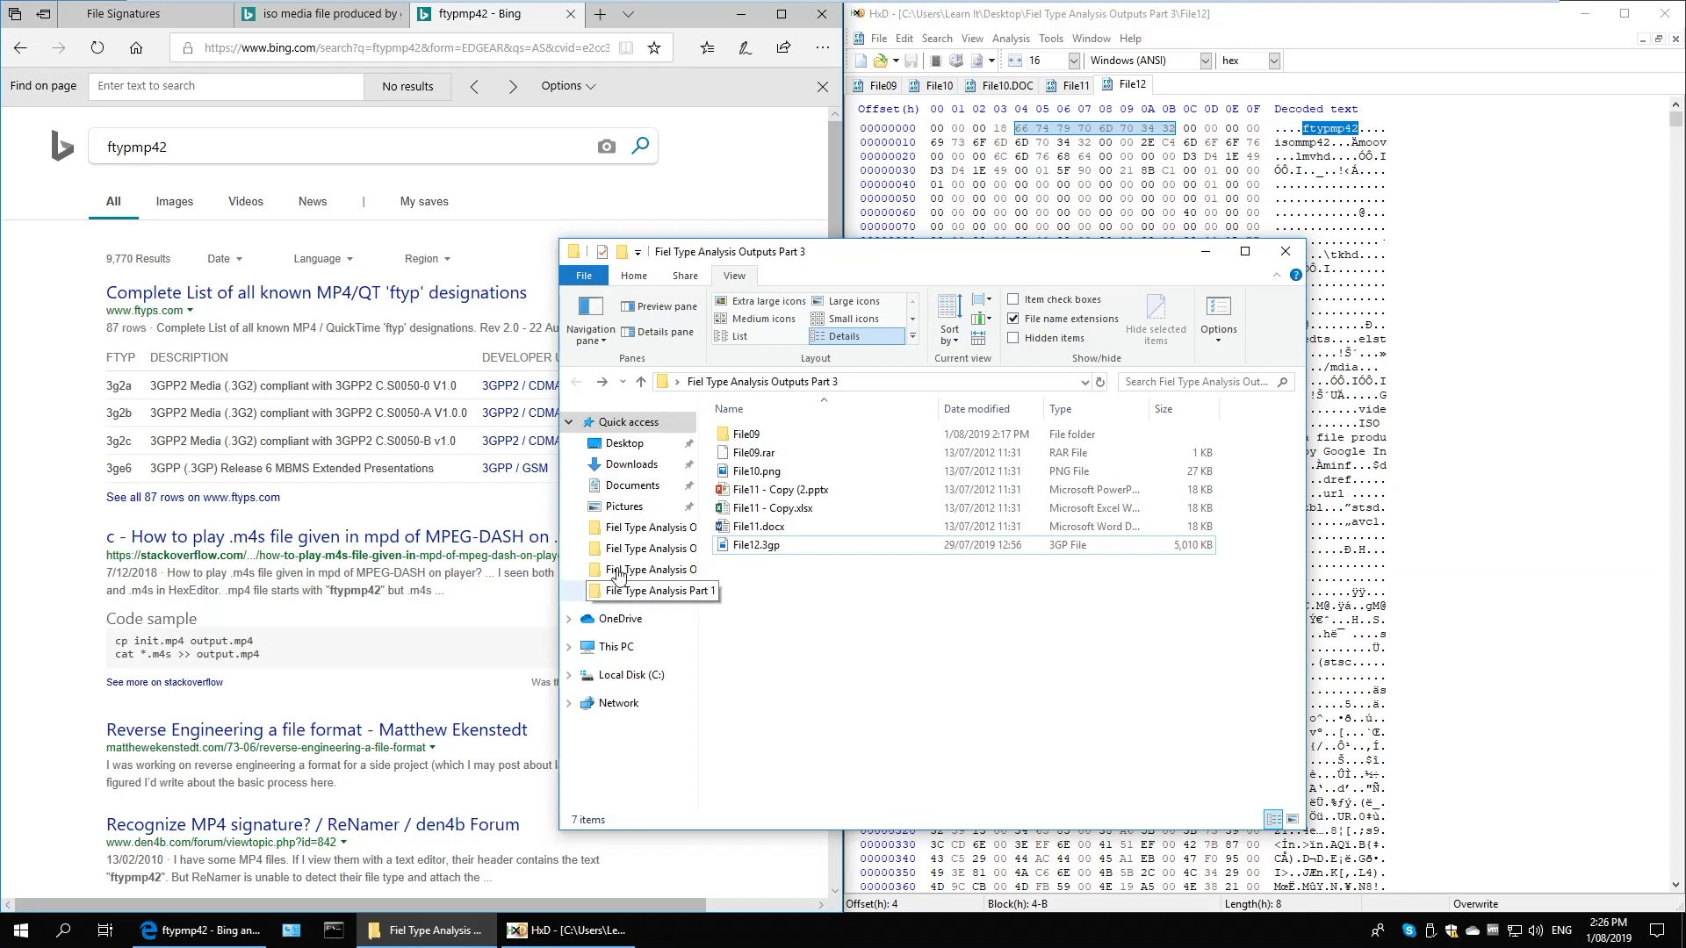
# Close the browser tab with the ftypmp42 search results and return to the Fiel Type Analysis Outputs Part 3 folder
pyautogui.click(677, 25)
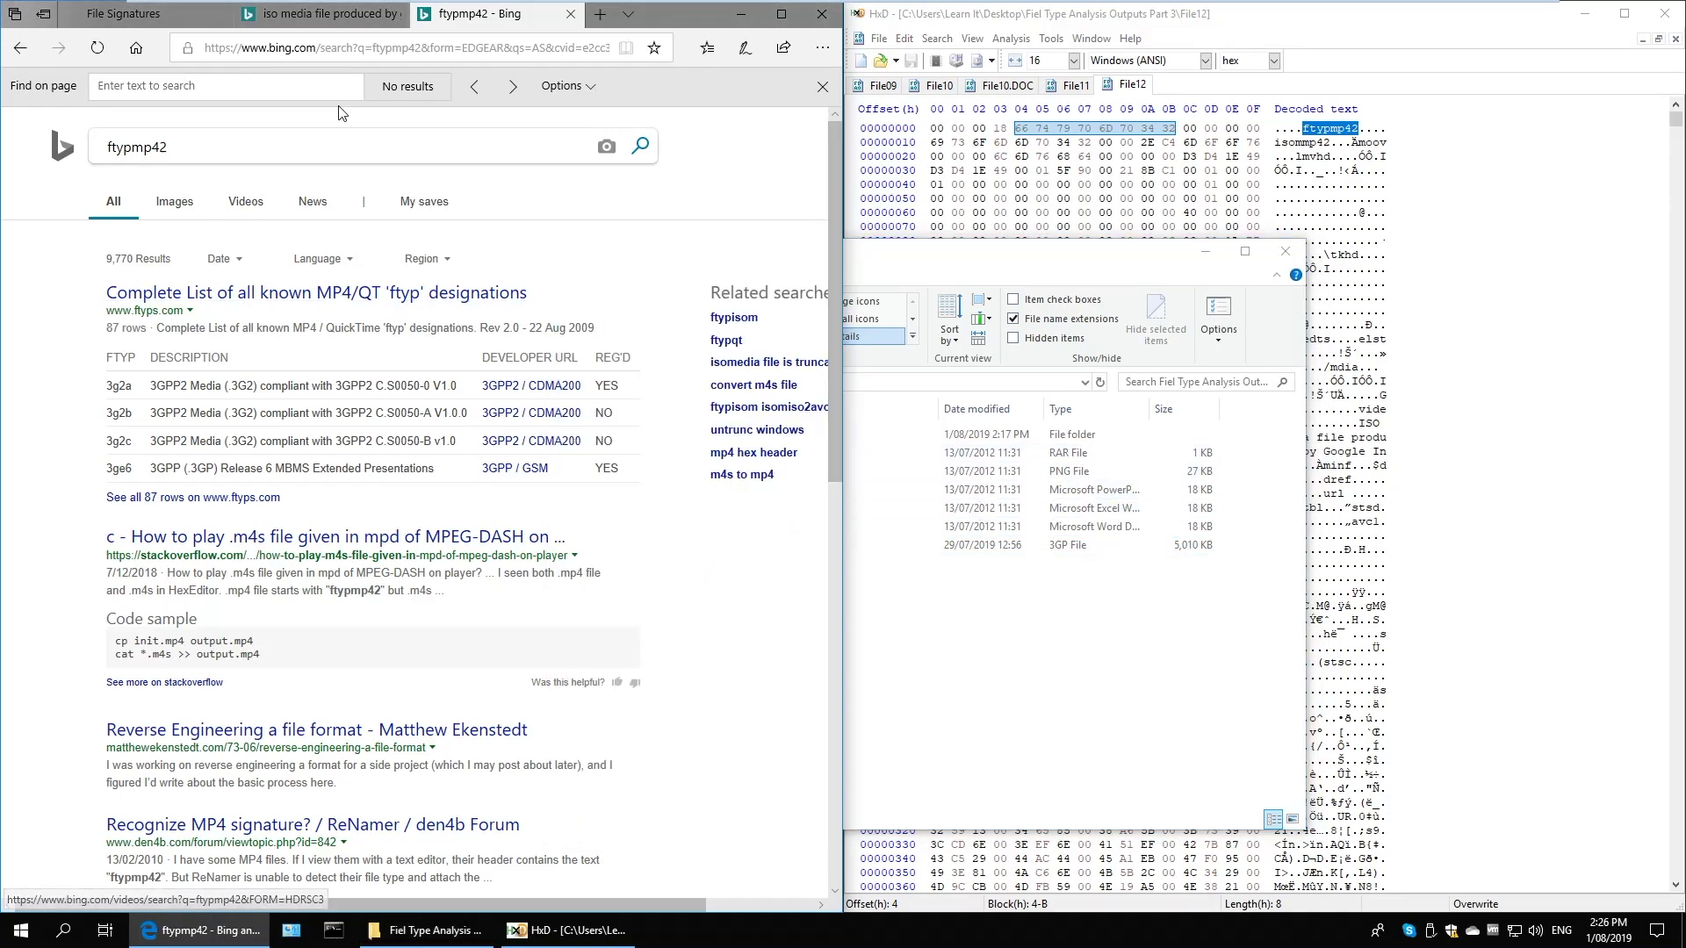
pyautogui.click(569, 15)
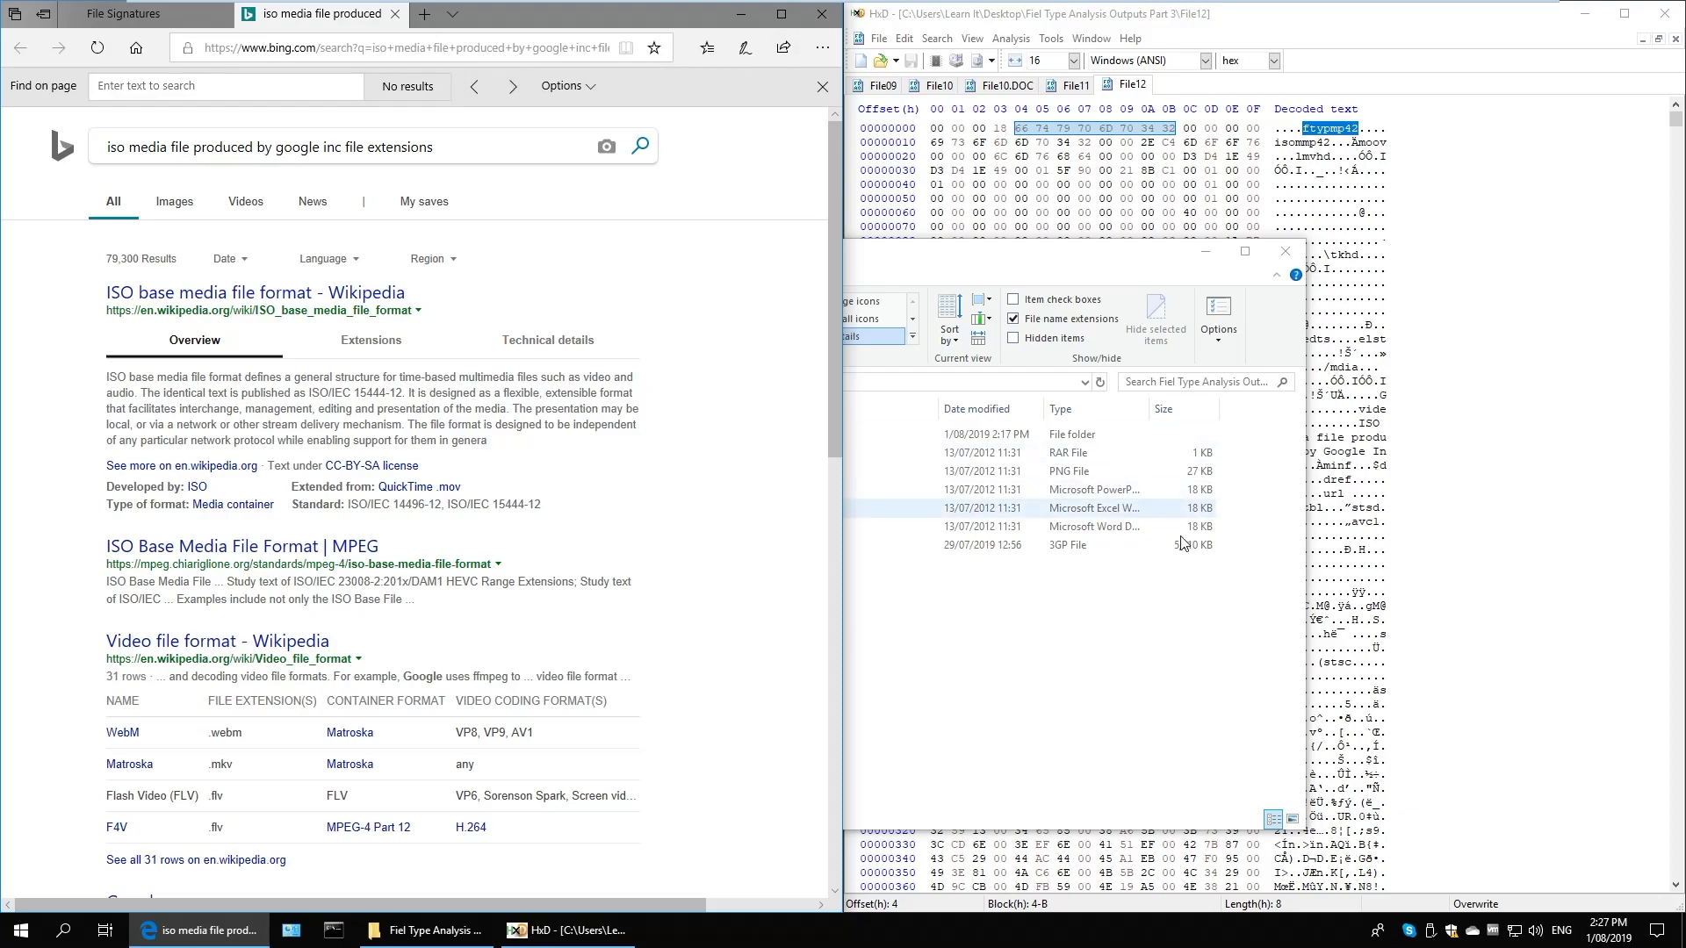
pyautogui.click(1247, 545)
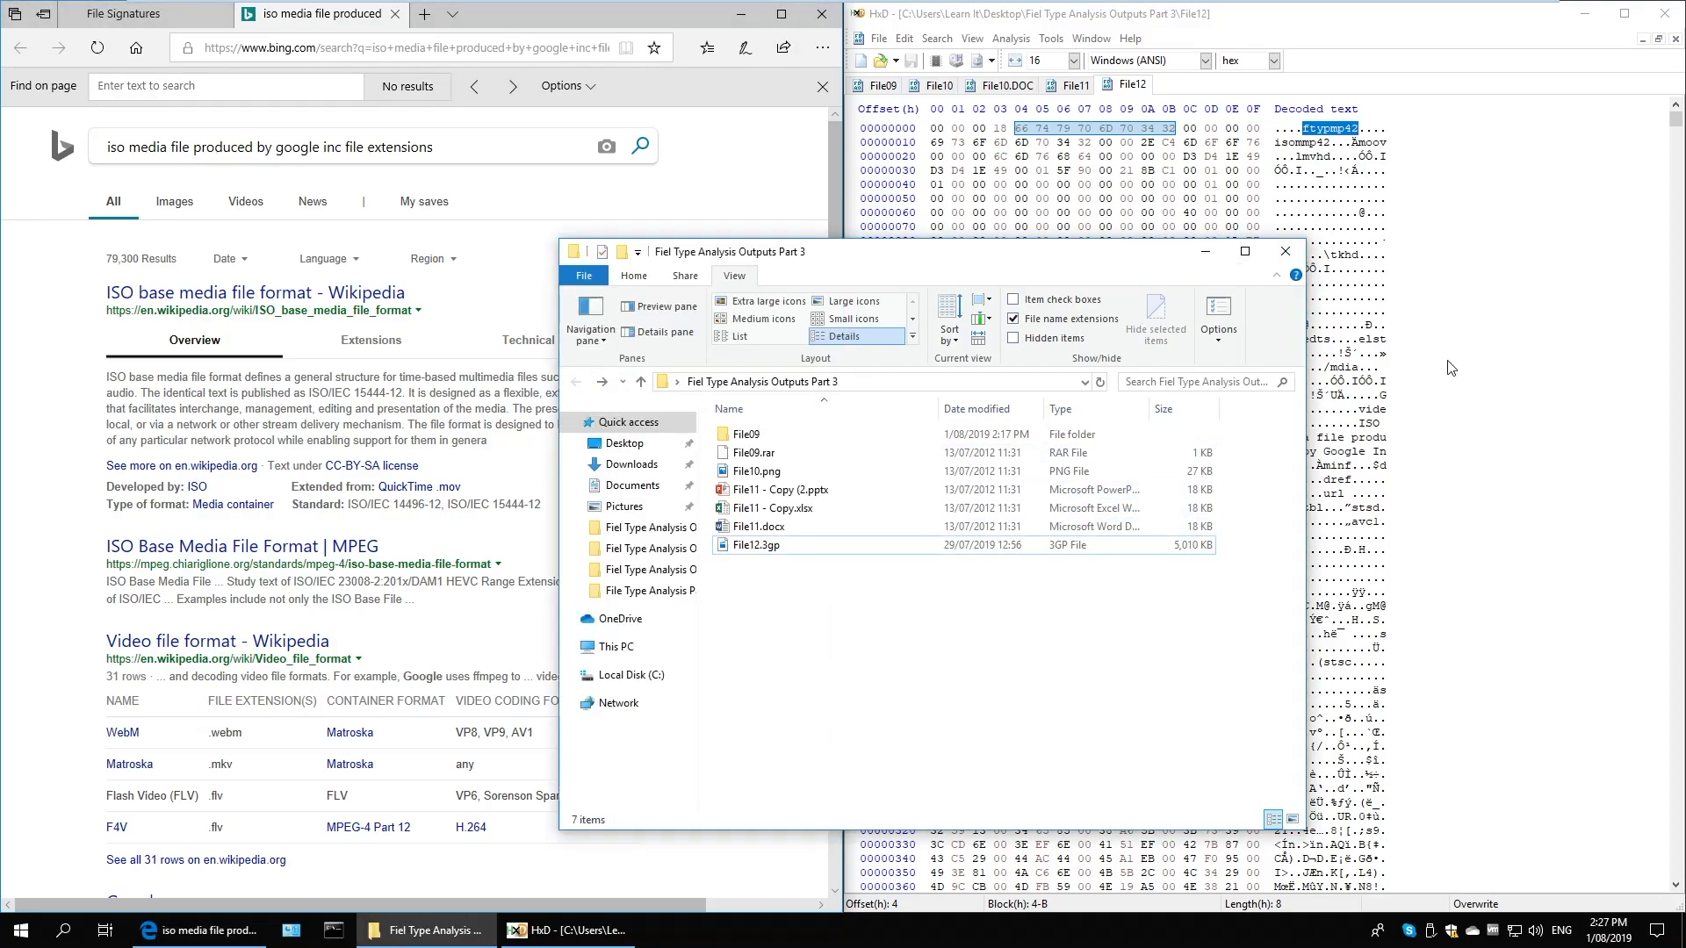